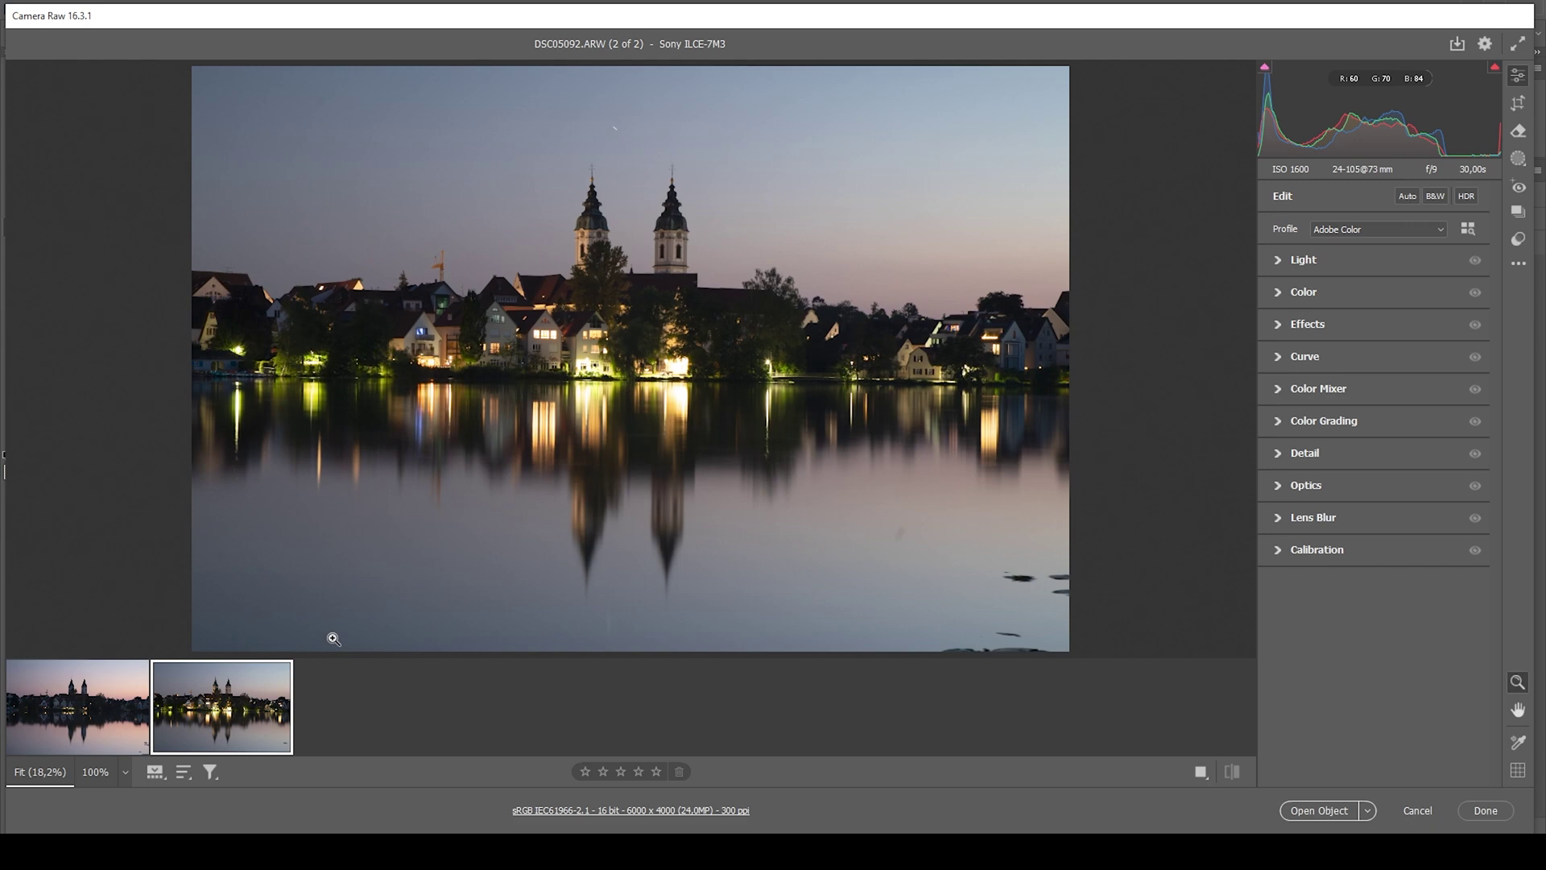
Step: Select the photo DSC05074.ARW, collapse the filmstrip for a larger preview, and apply the Adobe Landscape profile
click(99, 730)
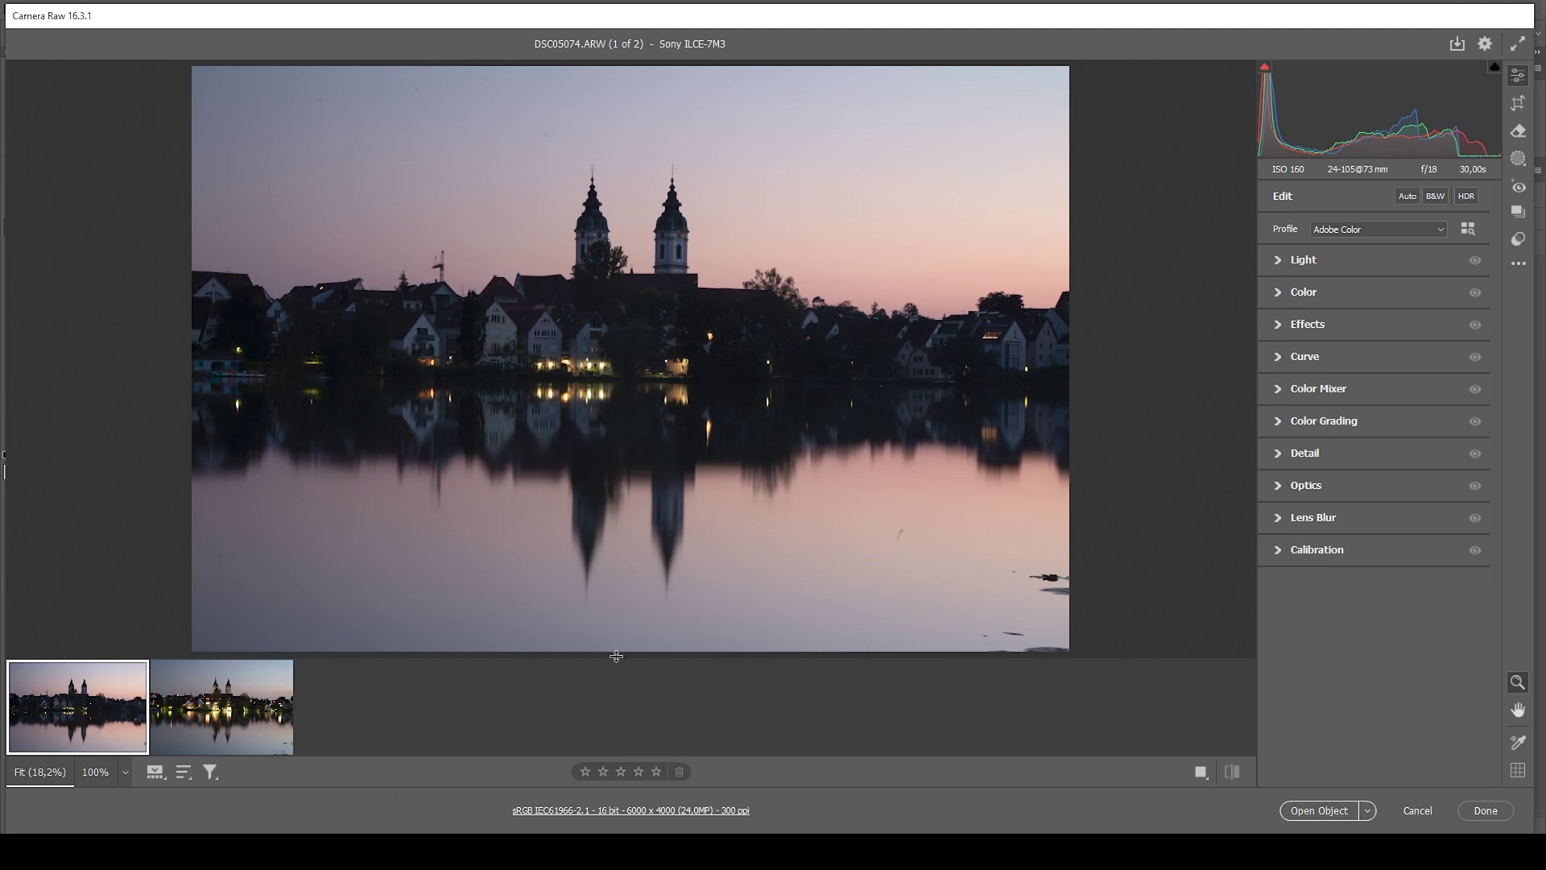
drag(616, 656, 611, 729)
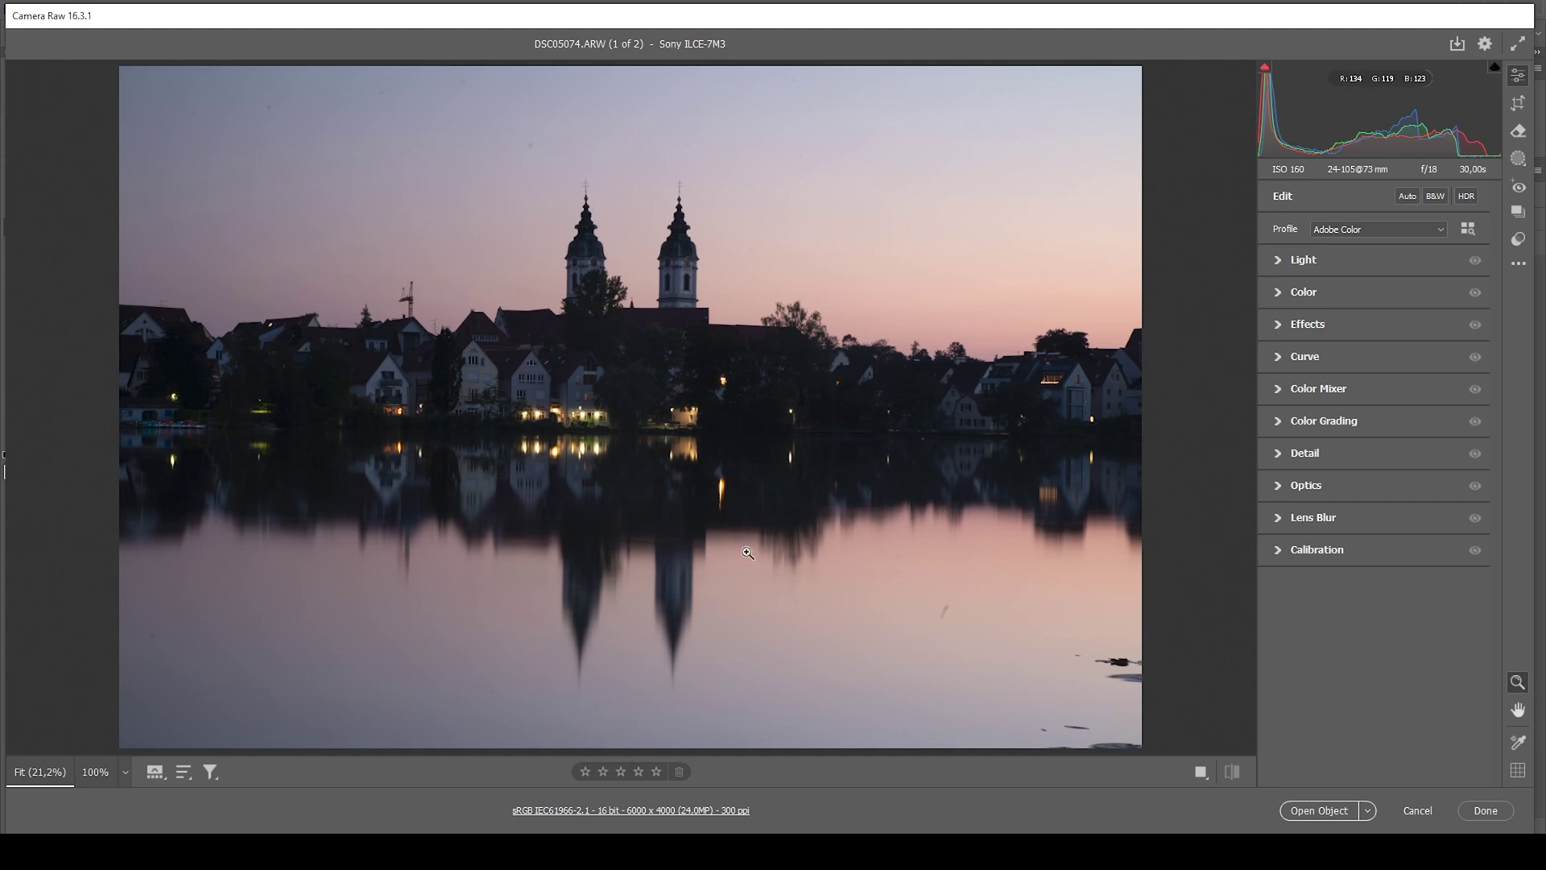
click(1346, 228)
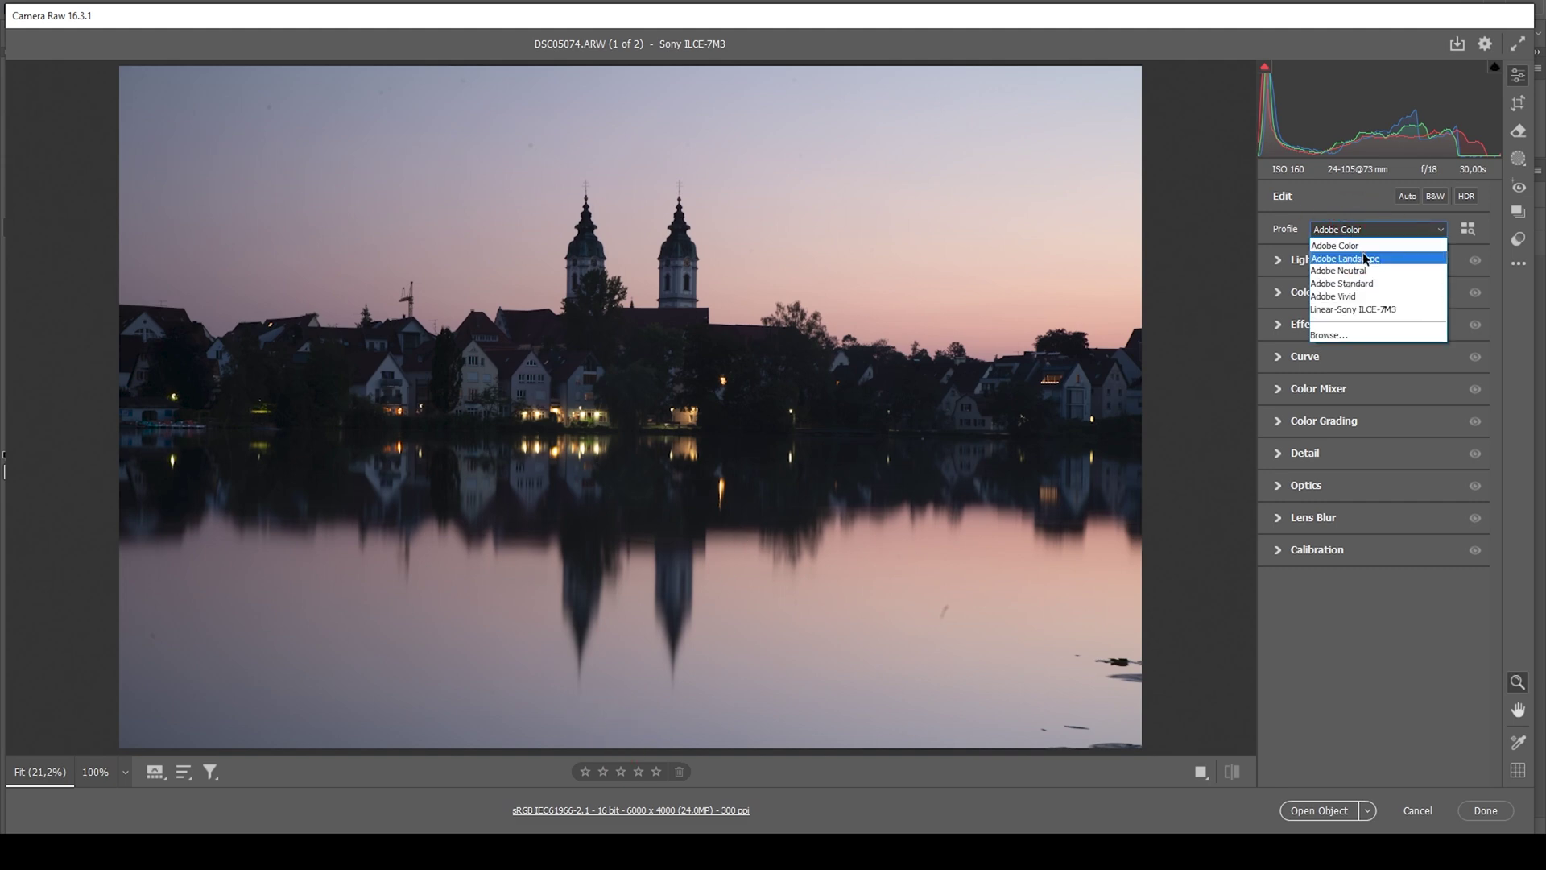
click(1363, 257)
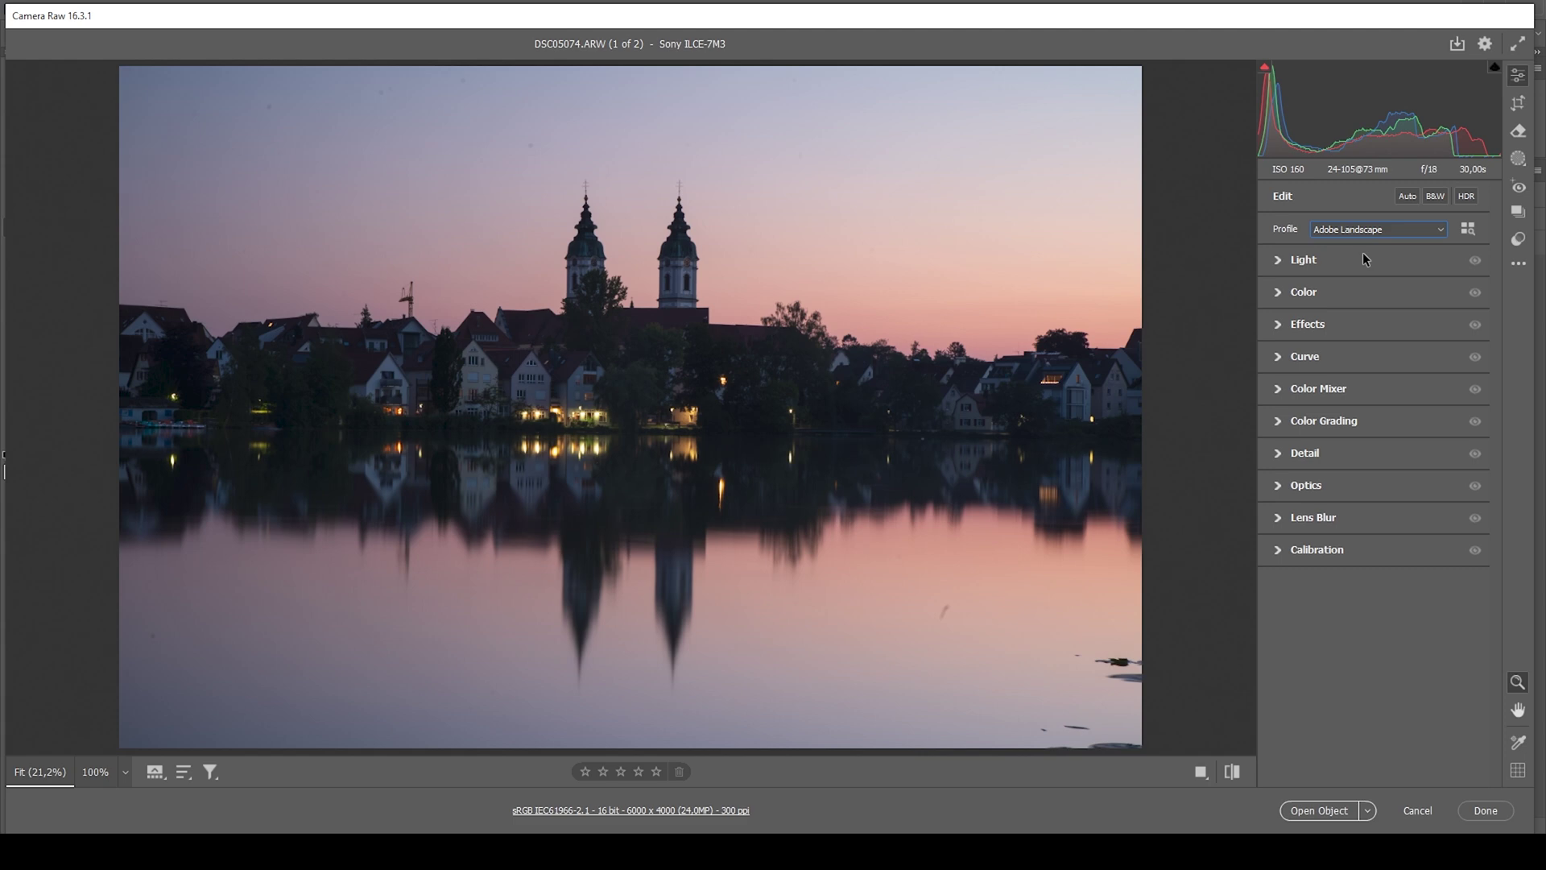
Step: Brighten the photo by setting Exposure to +0.30, Shadows to +19 and Blacks to +18
click(1302, 261)
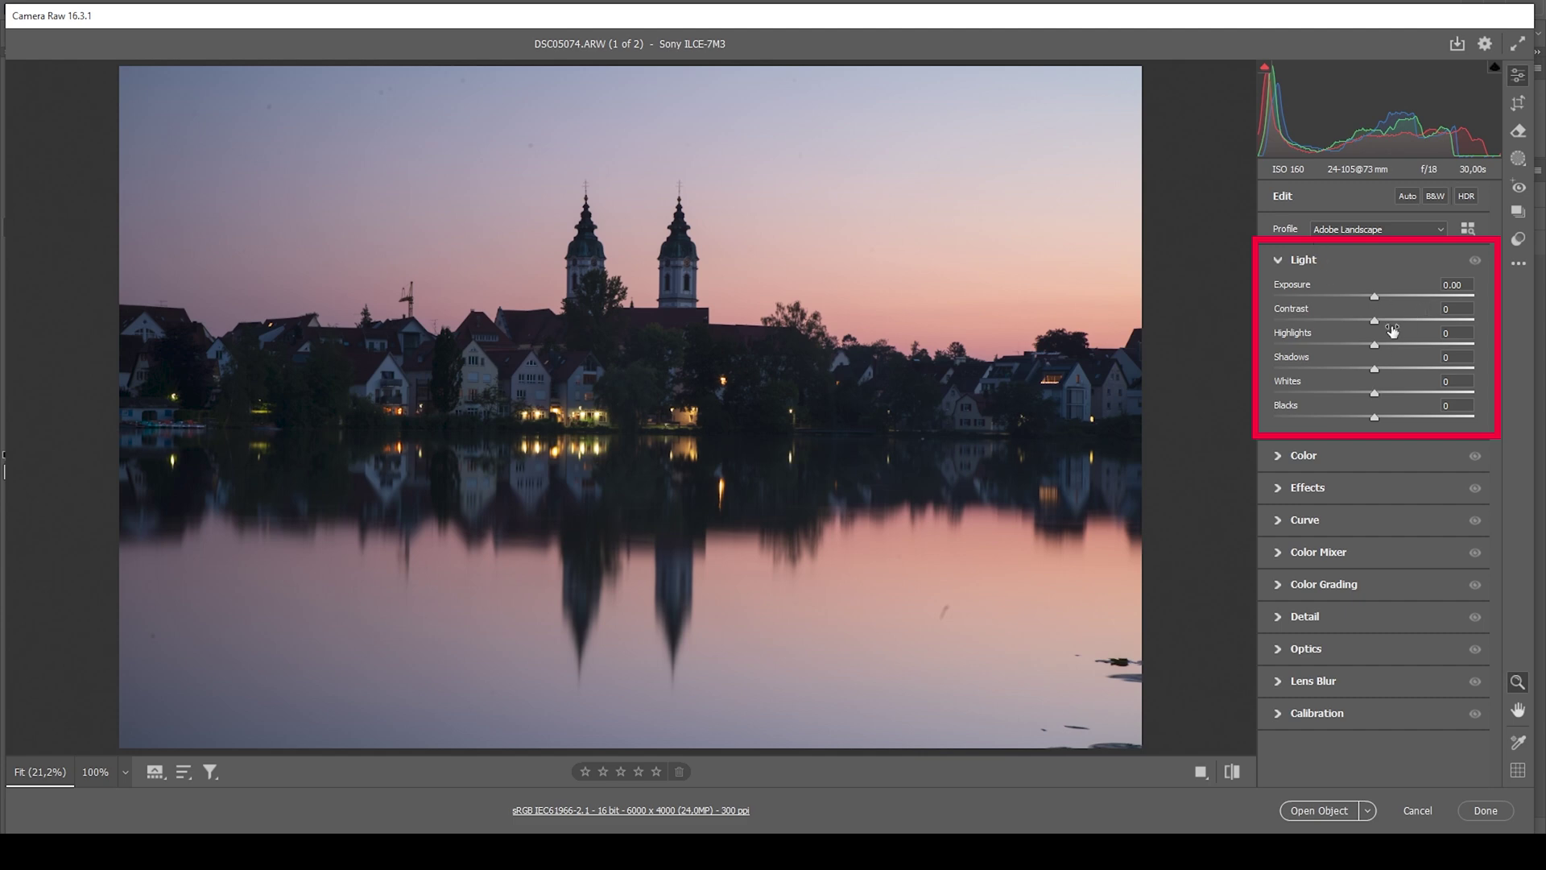
drag(1373, 298, 1381, 303)
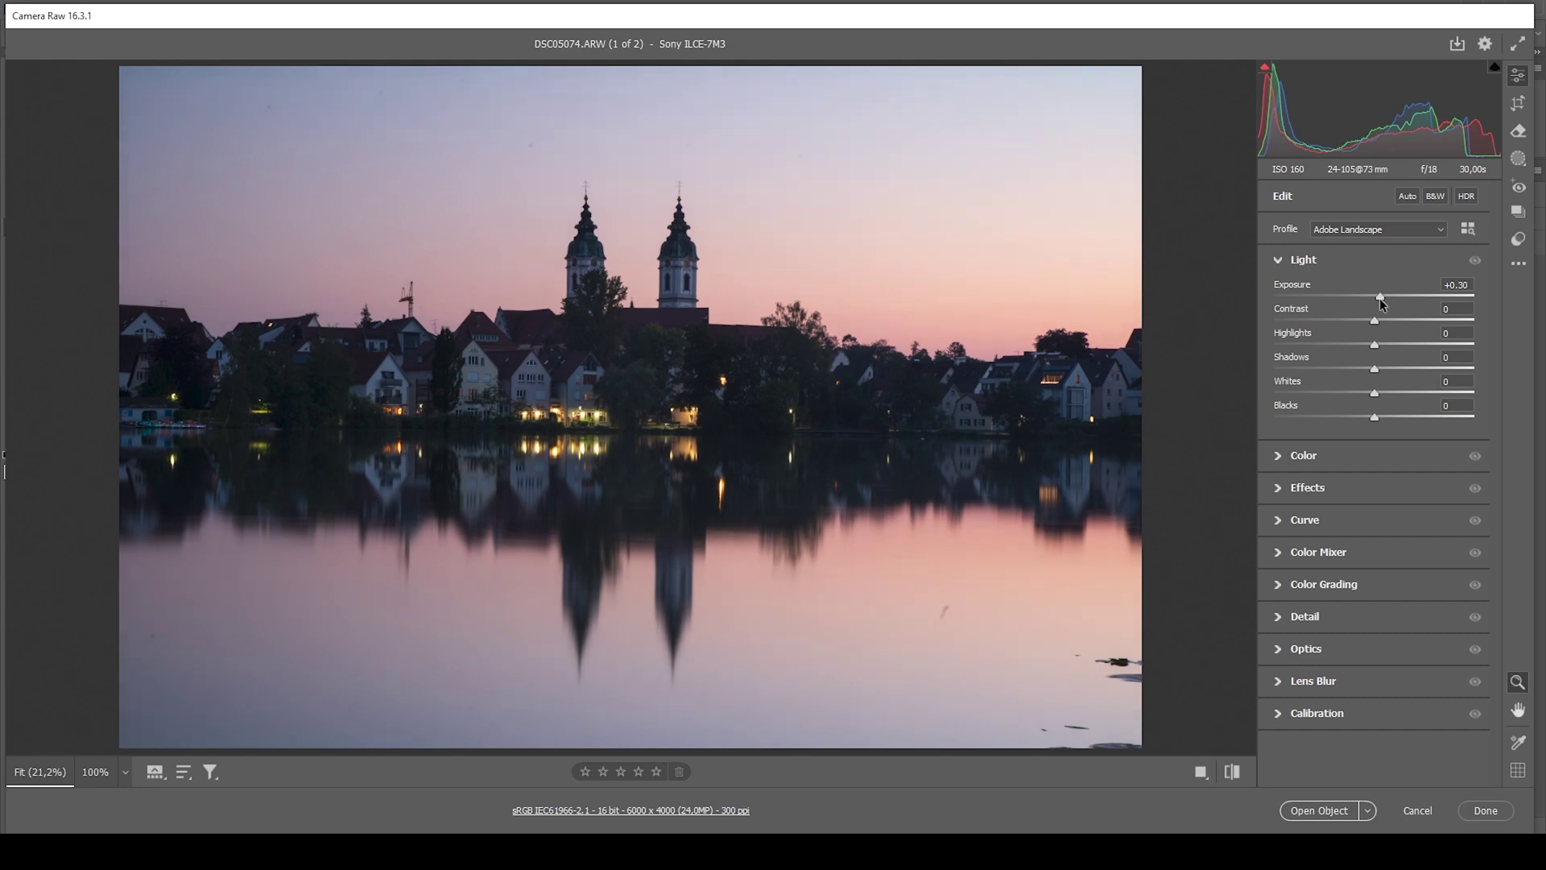
mouse_move(1379, 87)
drag(1376, 369, 1390, 370)
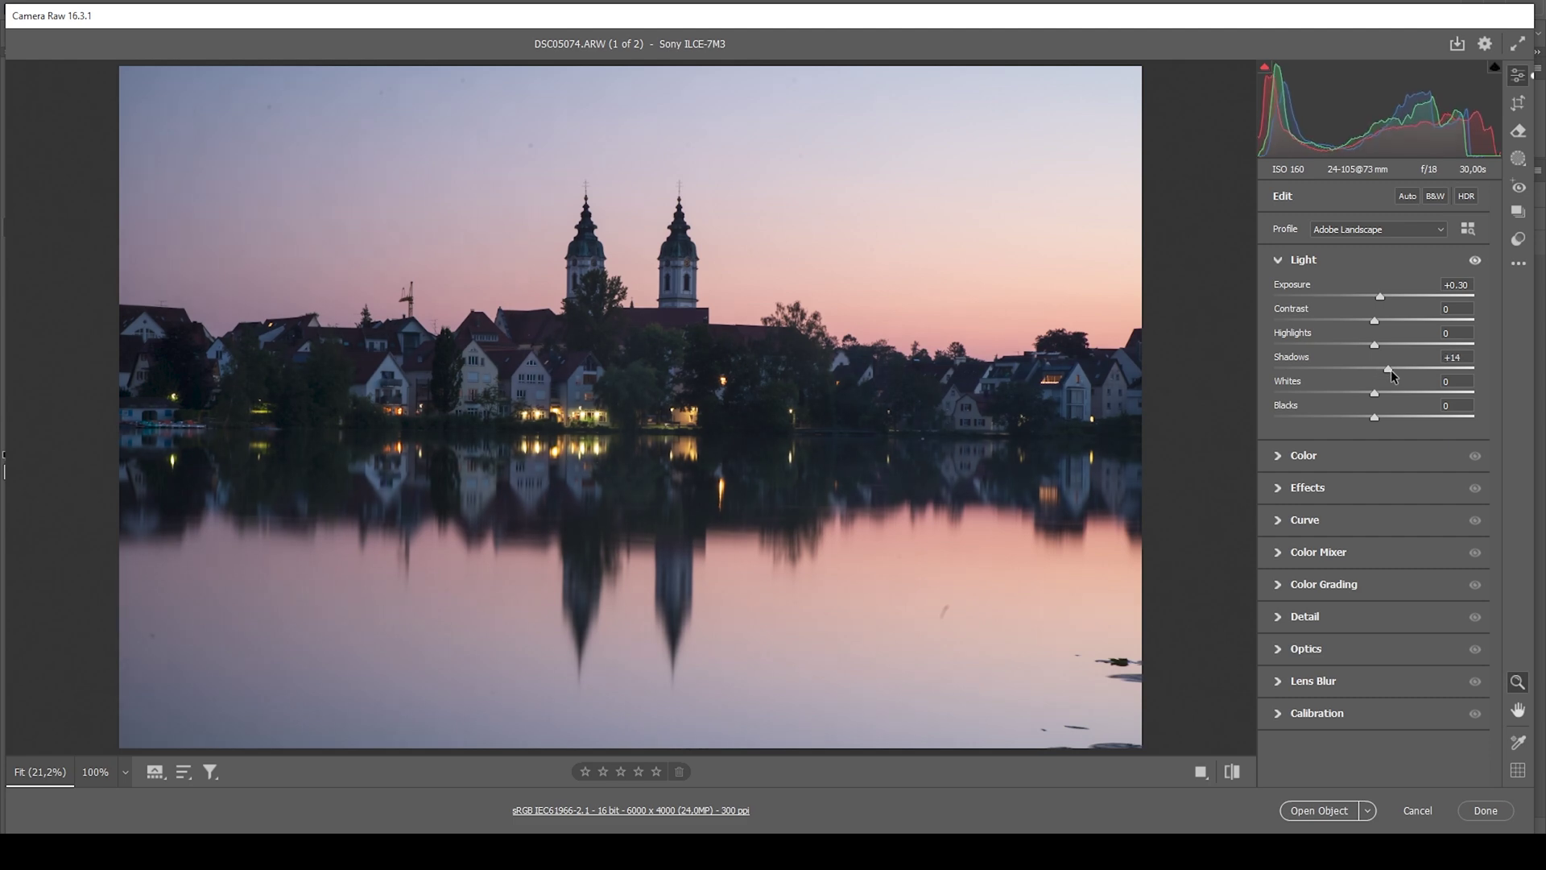
drag(1394, 370, 1395, 369)
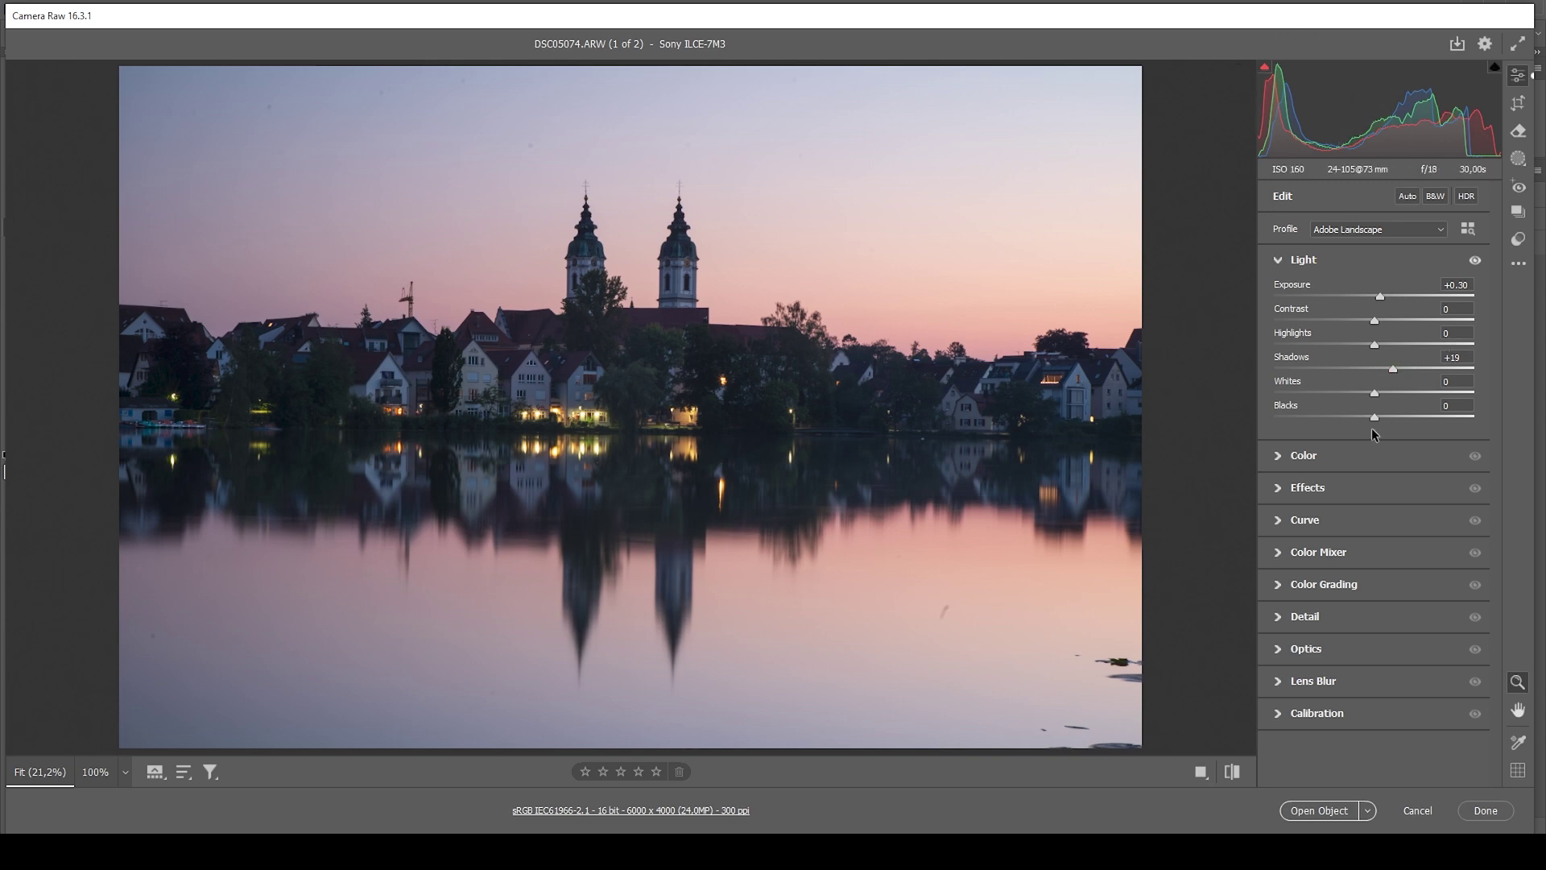
drag(1374, 414, 1393, 416)
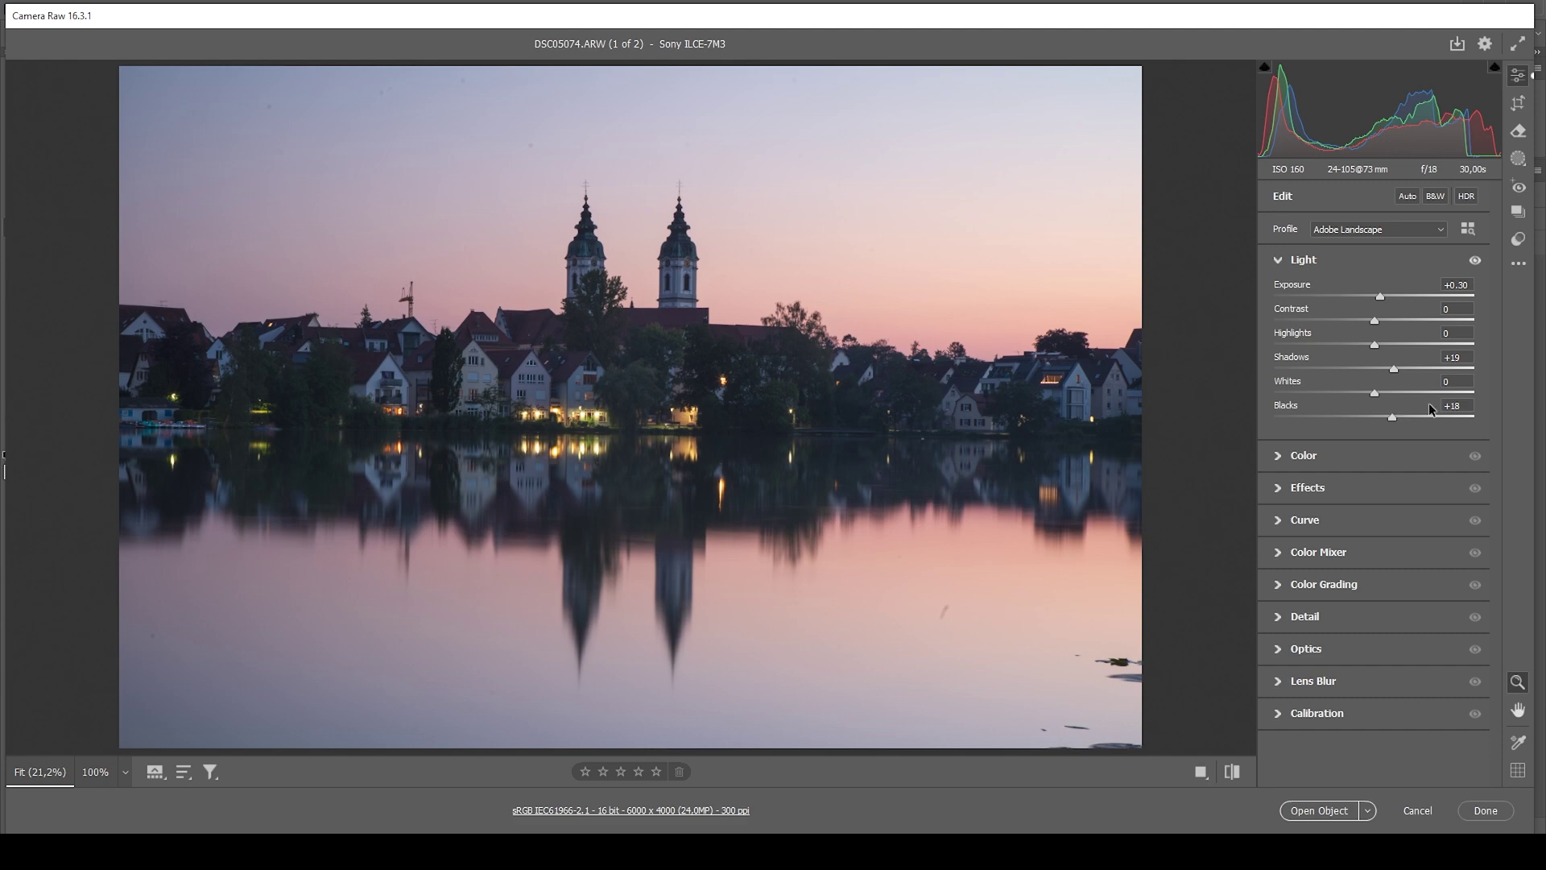
Step: Lower the Highlights to -76 and close the light adjustments
drag(1372, 347, 1310, 345)
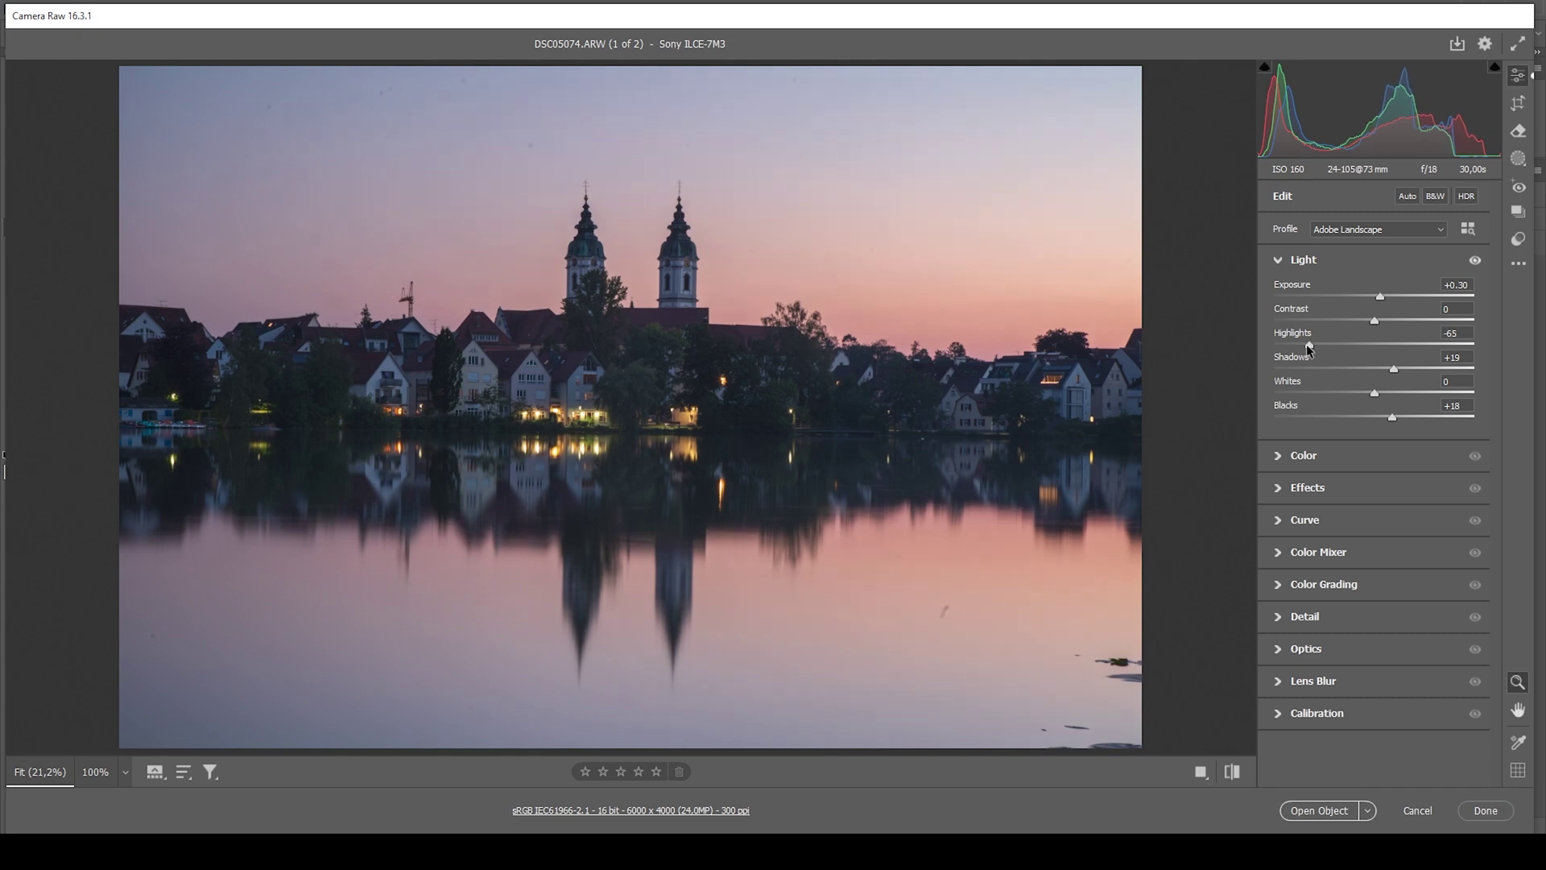
drag(1308, 347, 1303, 346)
drag(1298, 345, 1297, 344)
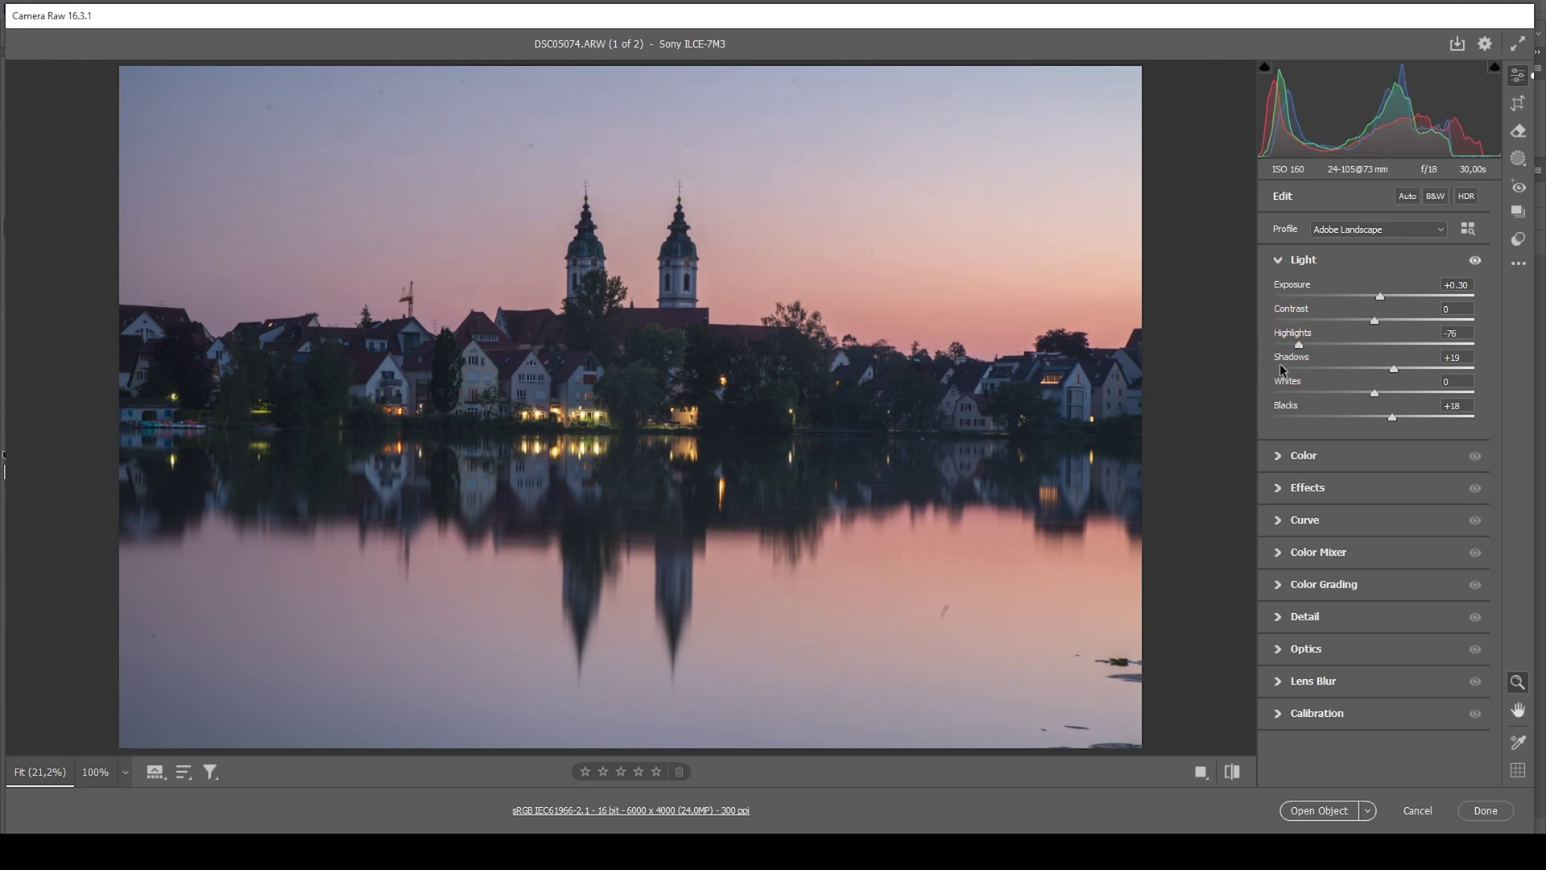
drag(1374, 391, 1375, 391)
click(1288, 259)
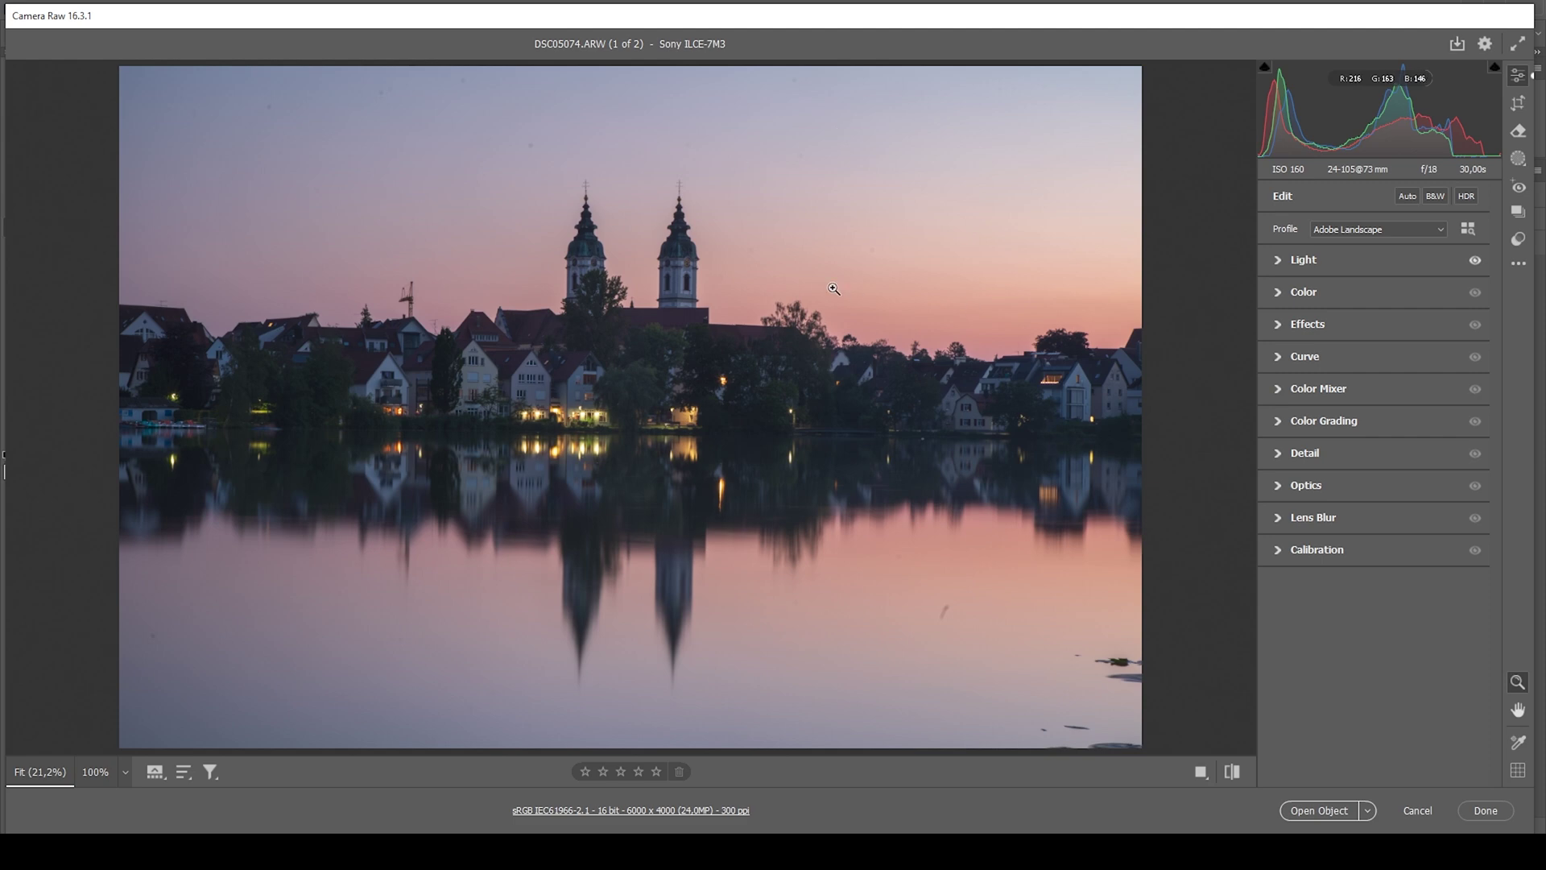
Step: Warm up the colours by setting Temperature to 7400, Tint to +10 and Vibrance to +16
click(1351, 292)
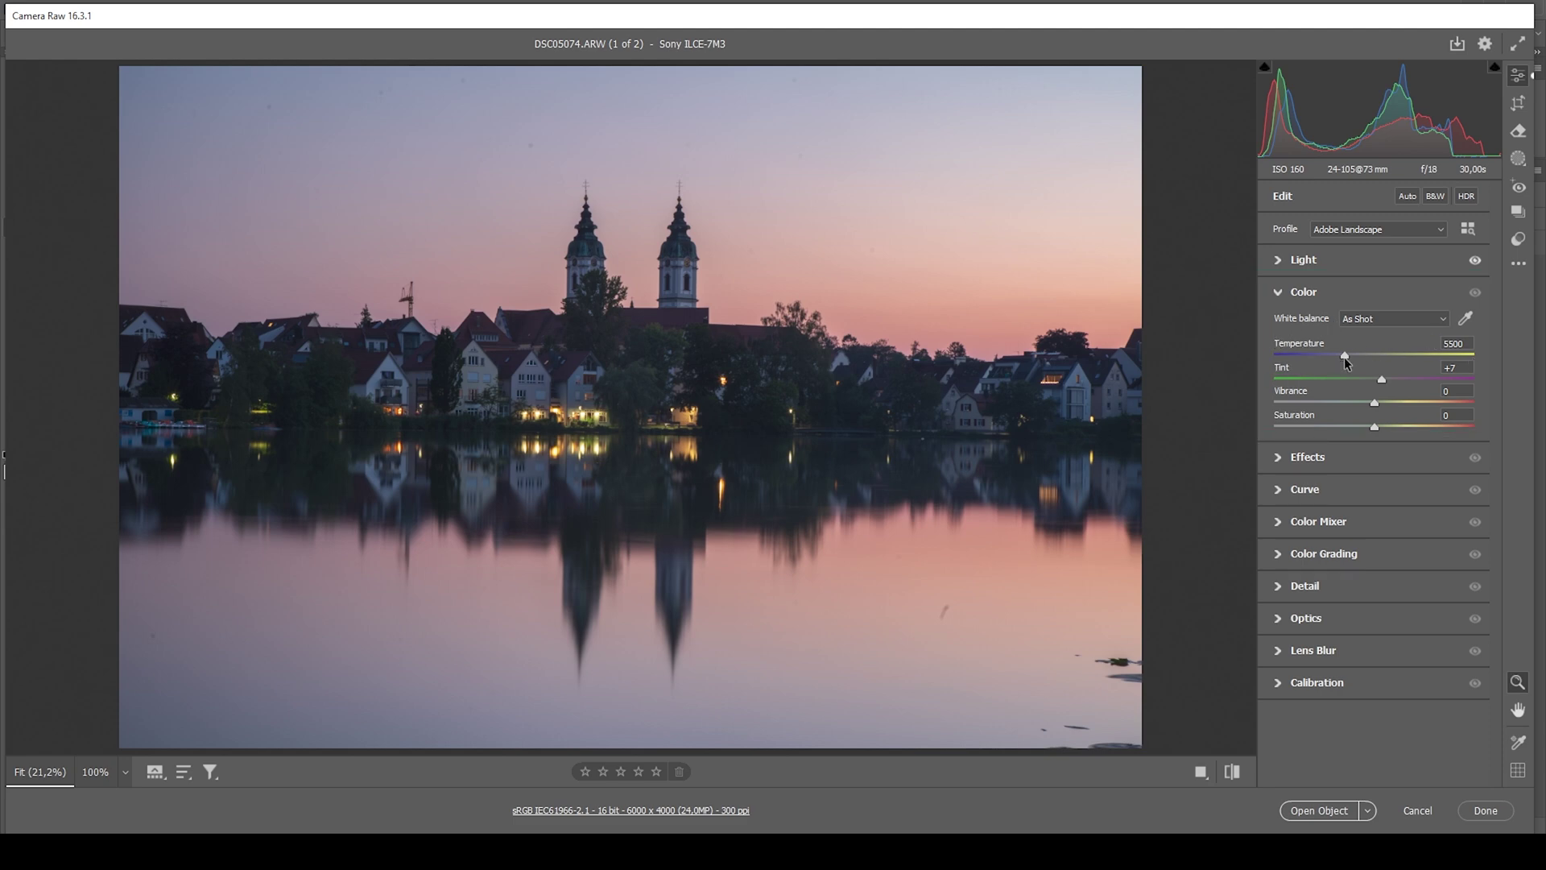
drag(1345, 355, 1385, 359)
click(1385, 359)
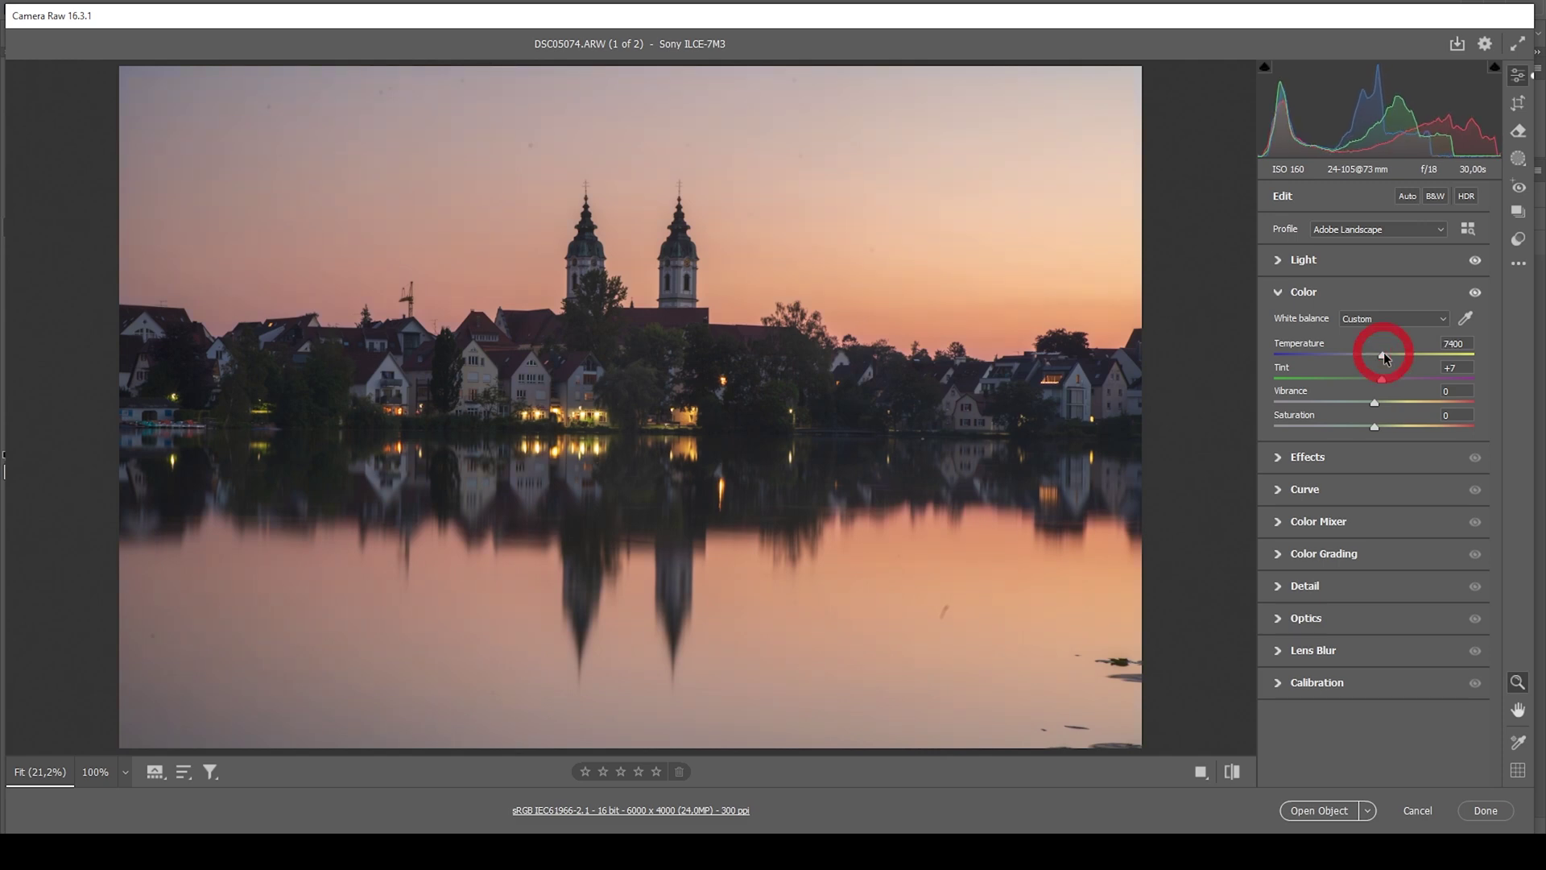
drag(1380, 381, 1384, 385)
drag(1380, 401, 1393, 401)
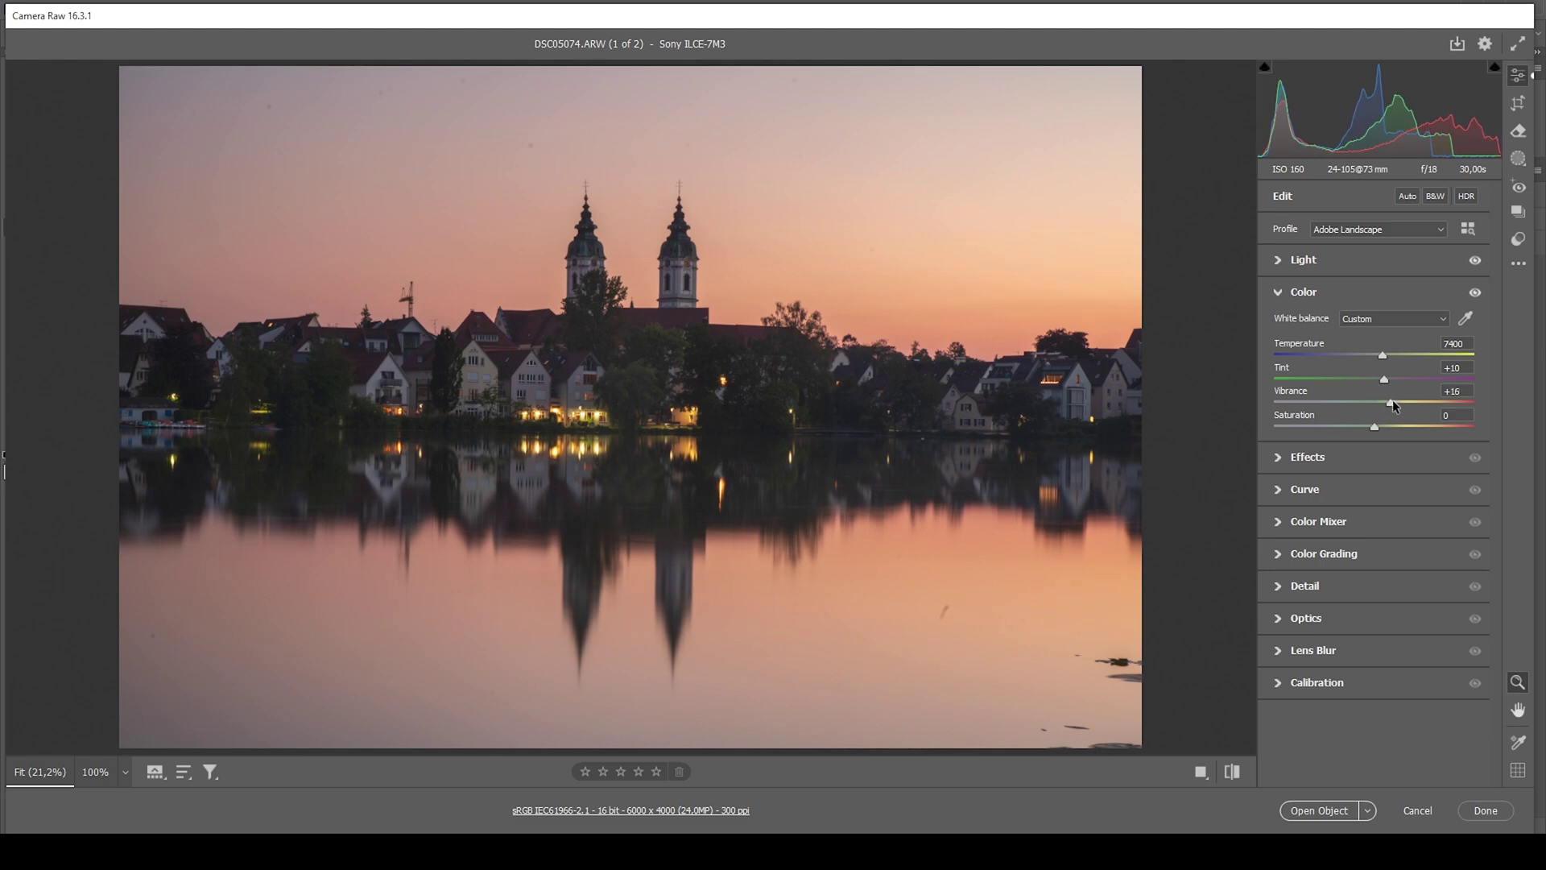
click(1390, 401)
click(1306, 294)
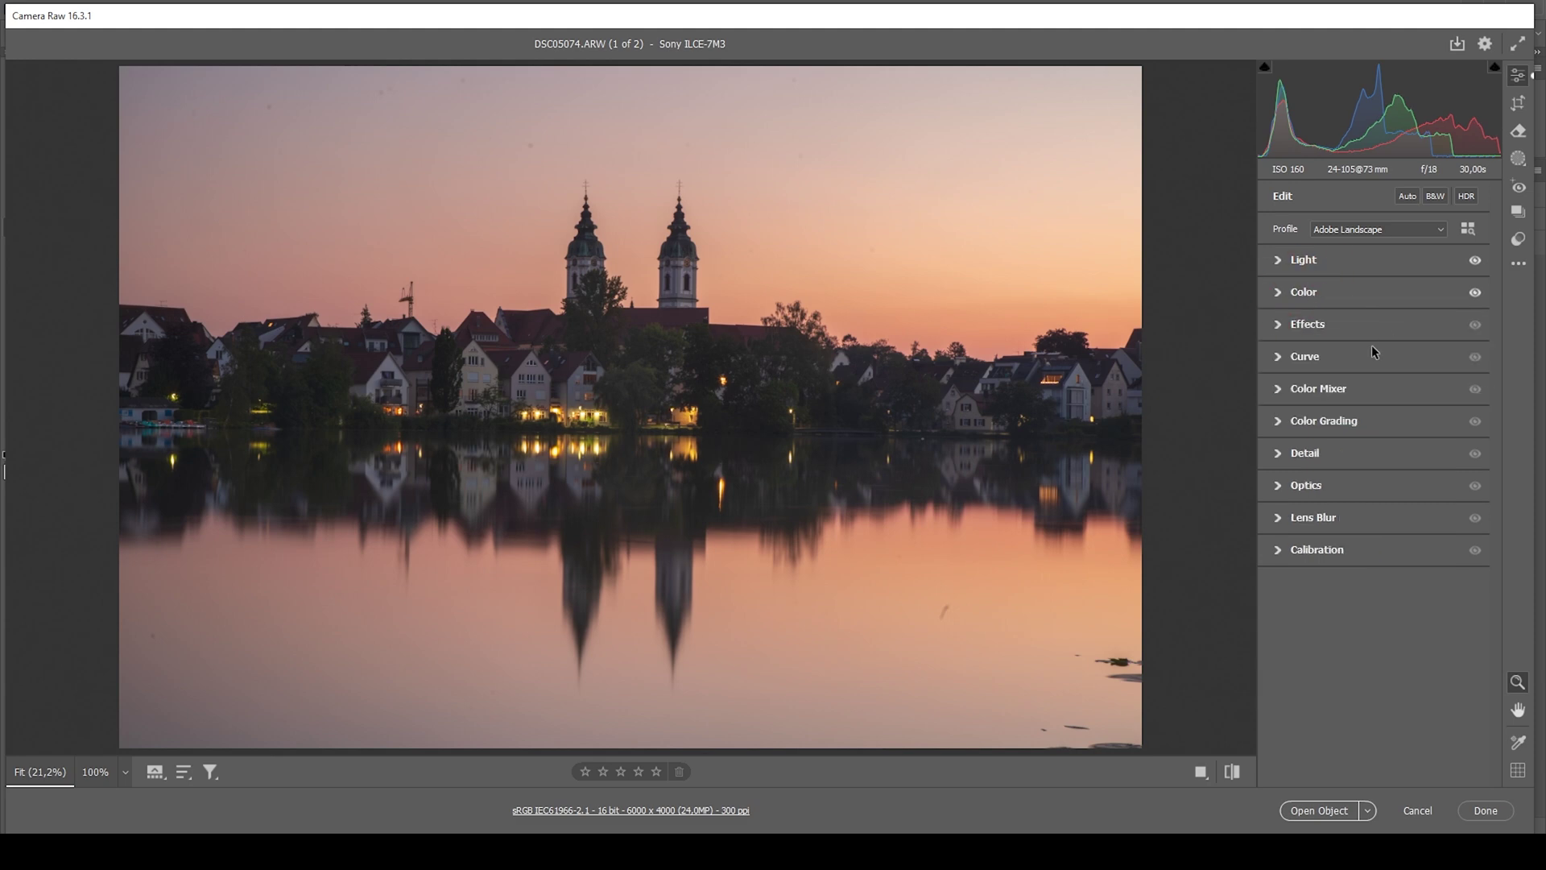
Step: Set the effects to Texture +4, Clarity +5 and Dehaze -8
click(1306, 325)
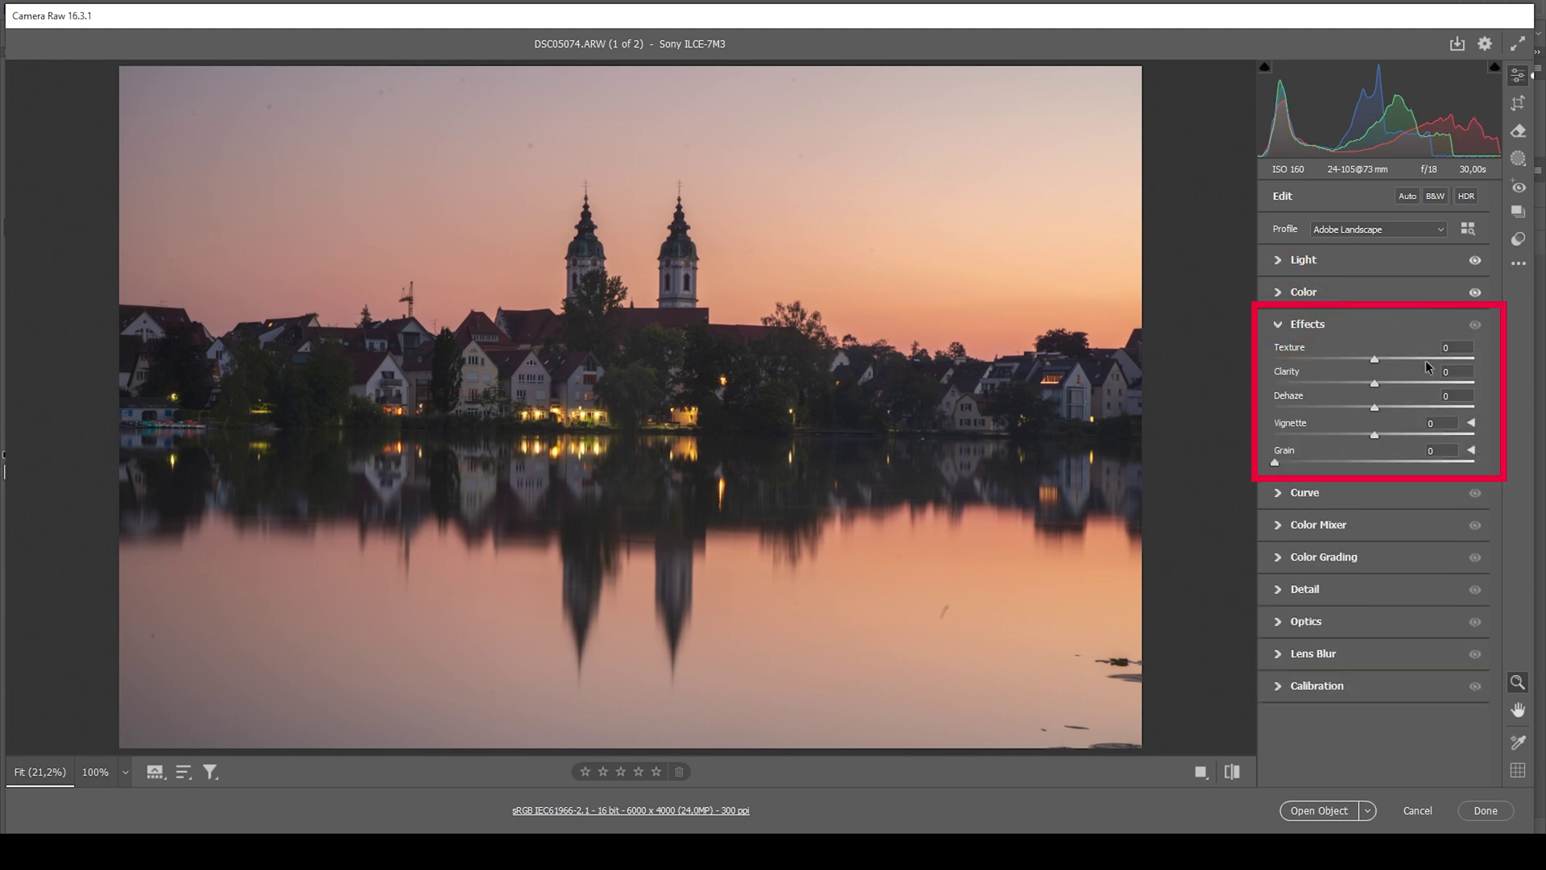
drag(1375, 356, 1381, 360)
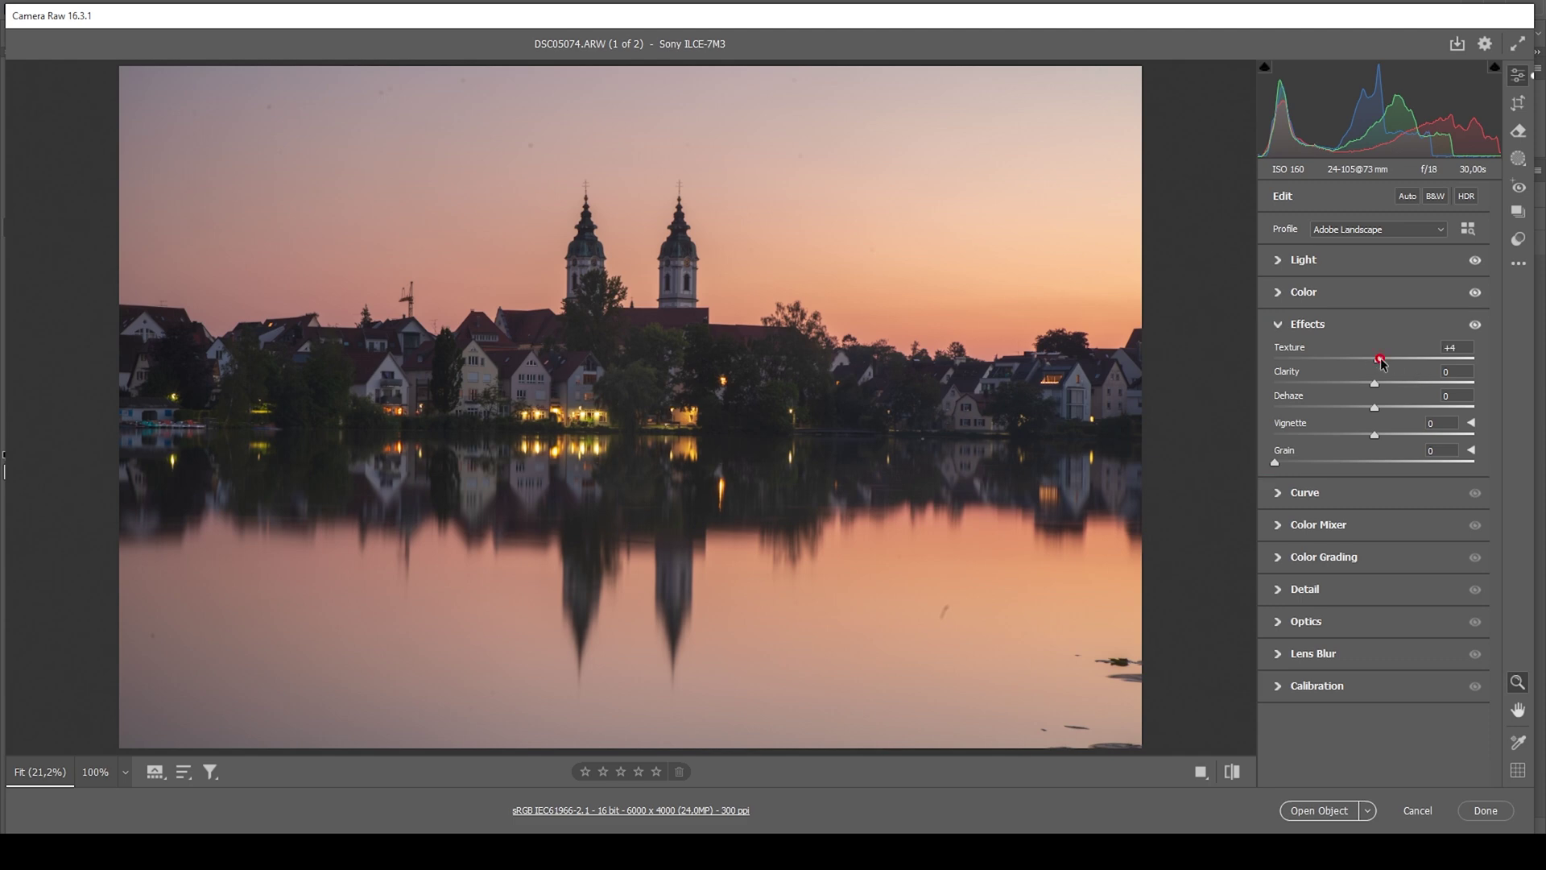
drag(1374, 384, 1382, 388)
drag(1374, 413, 1367, 411)
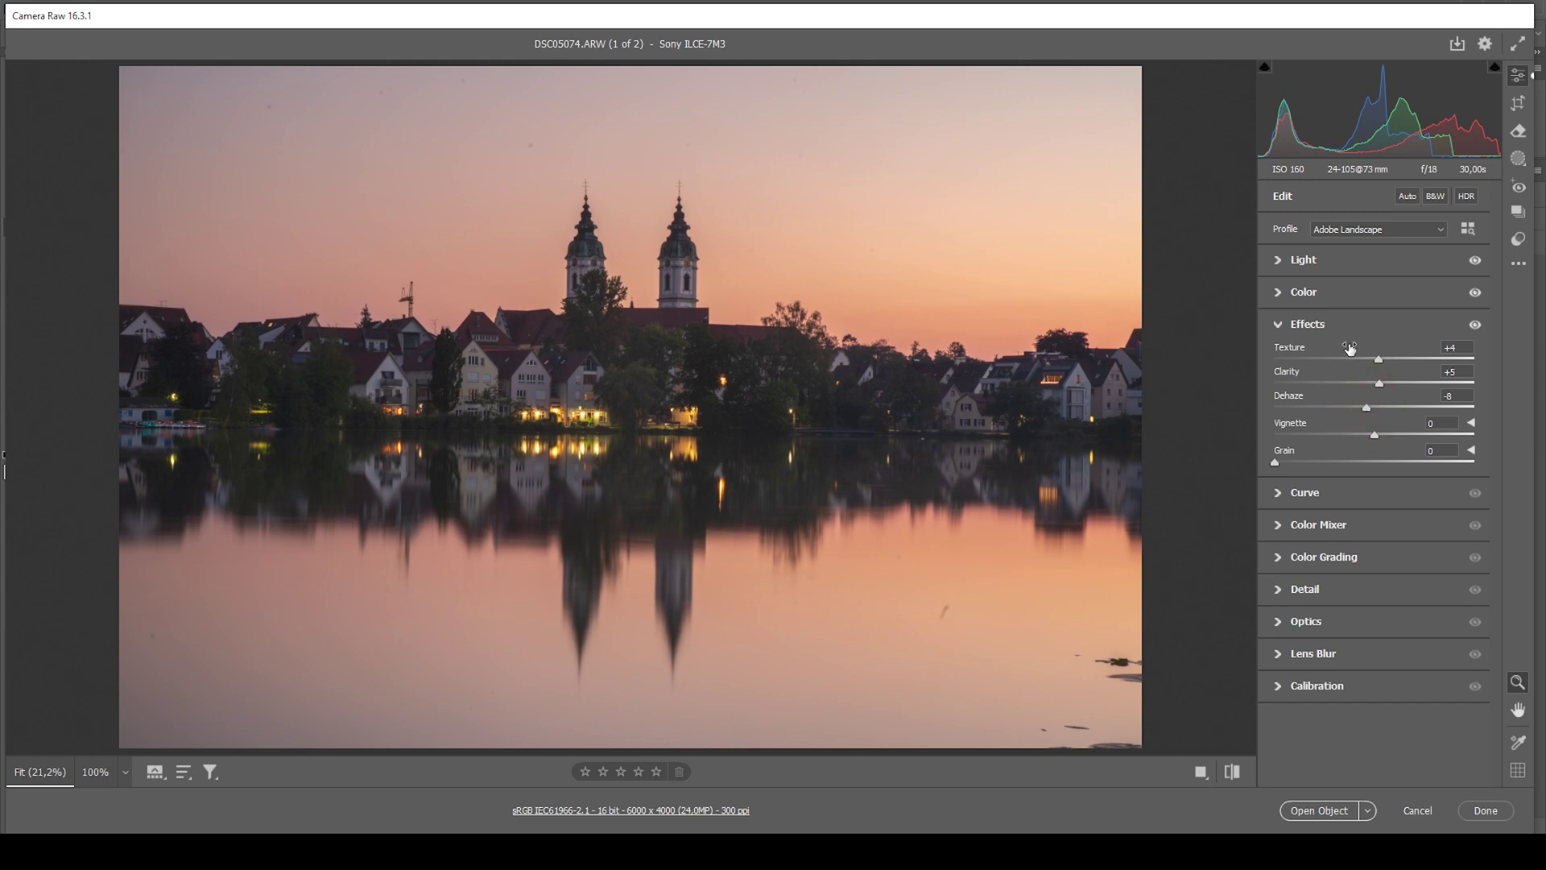
click(1396, 324)
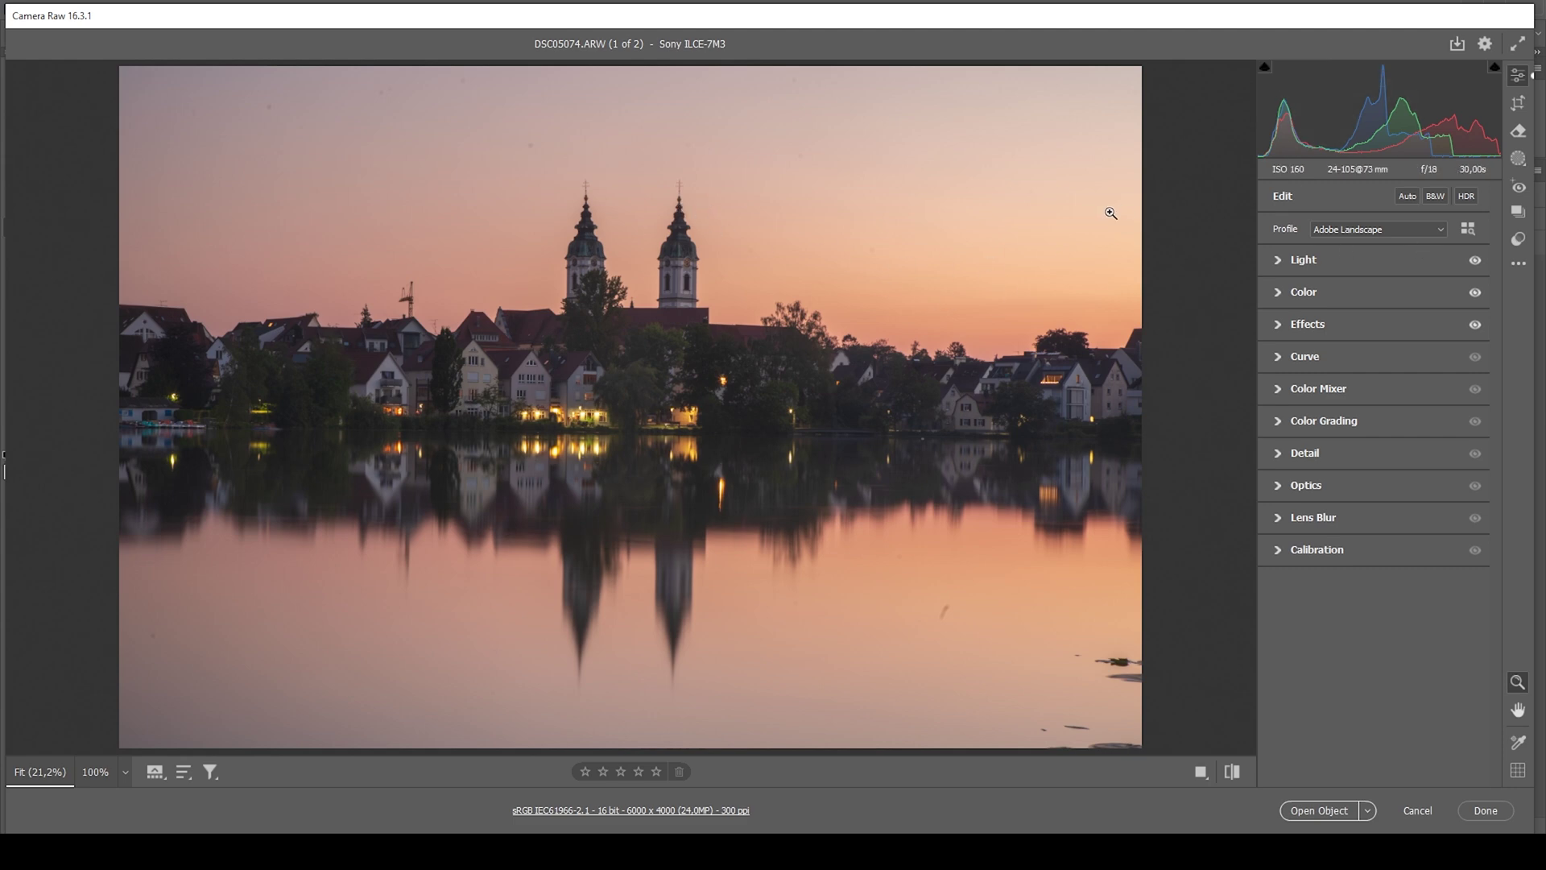
Step: Straighten the horizon by rotating the crop frame slightly and apply the crop
click(1518, 103)
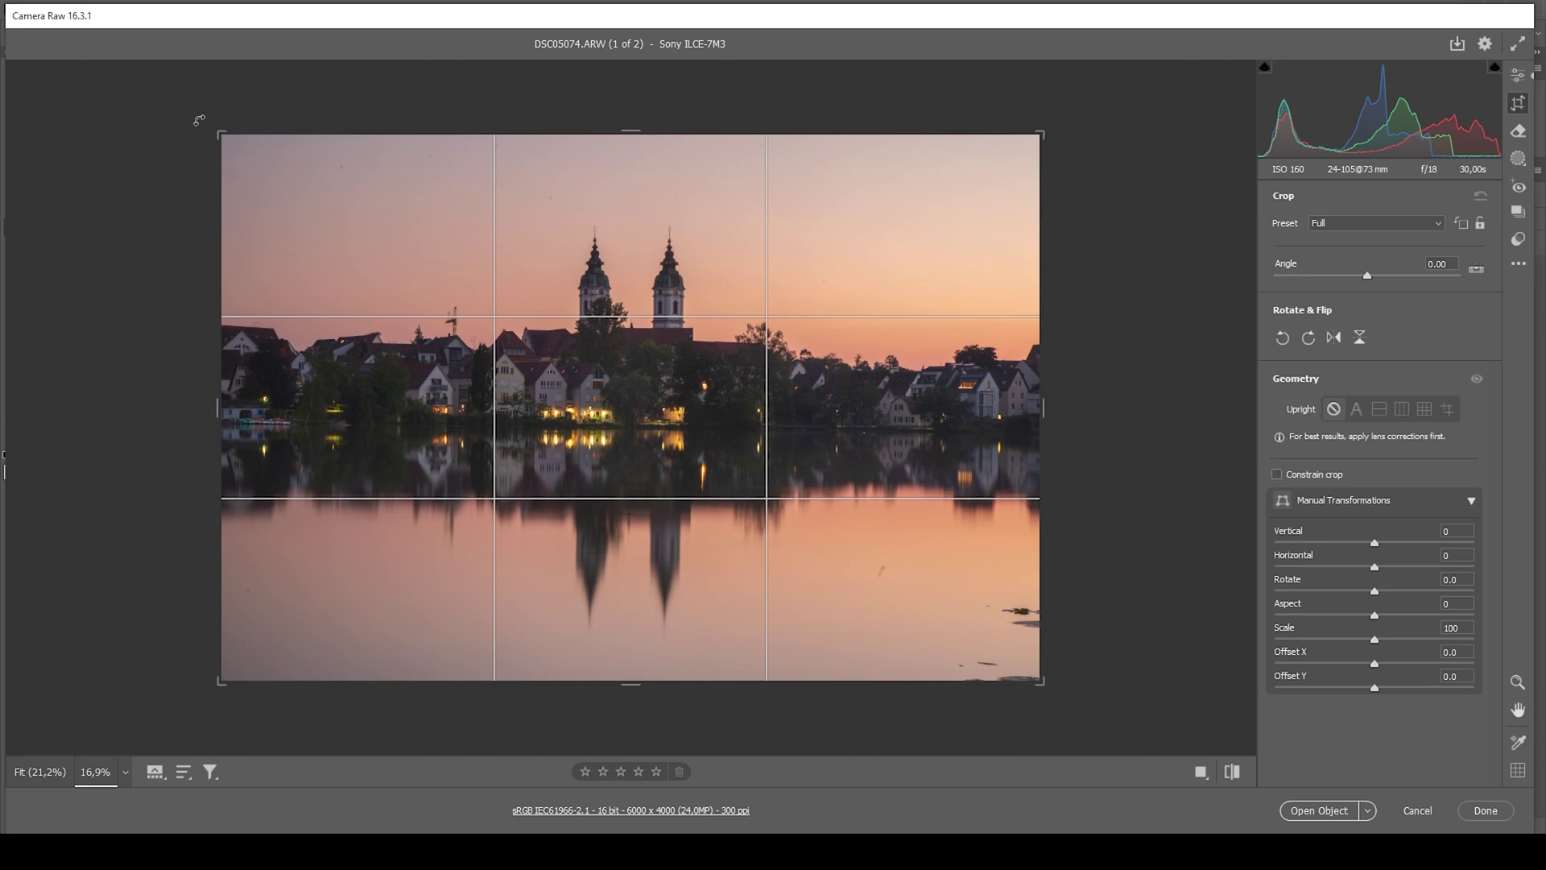
drag(200, 119, 185, 110)
key(Return)
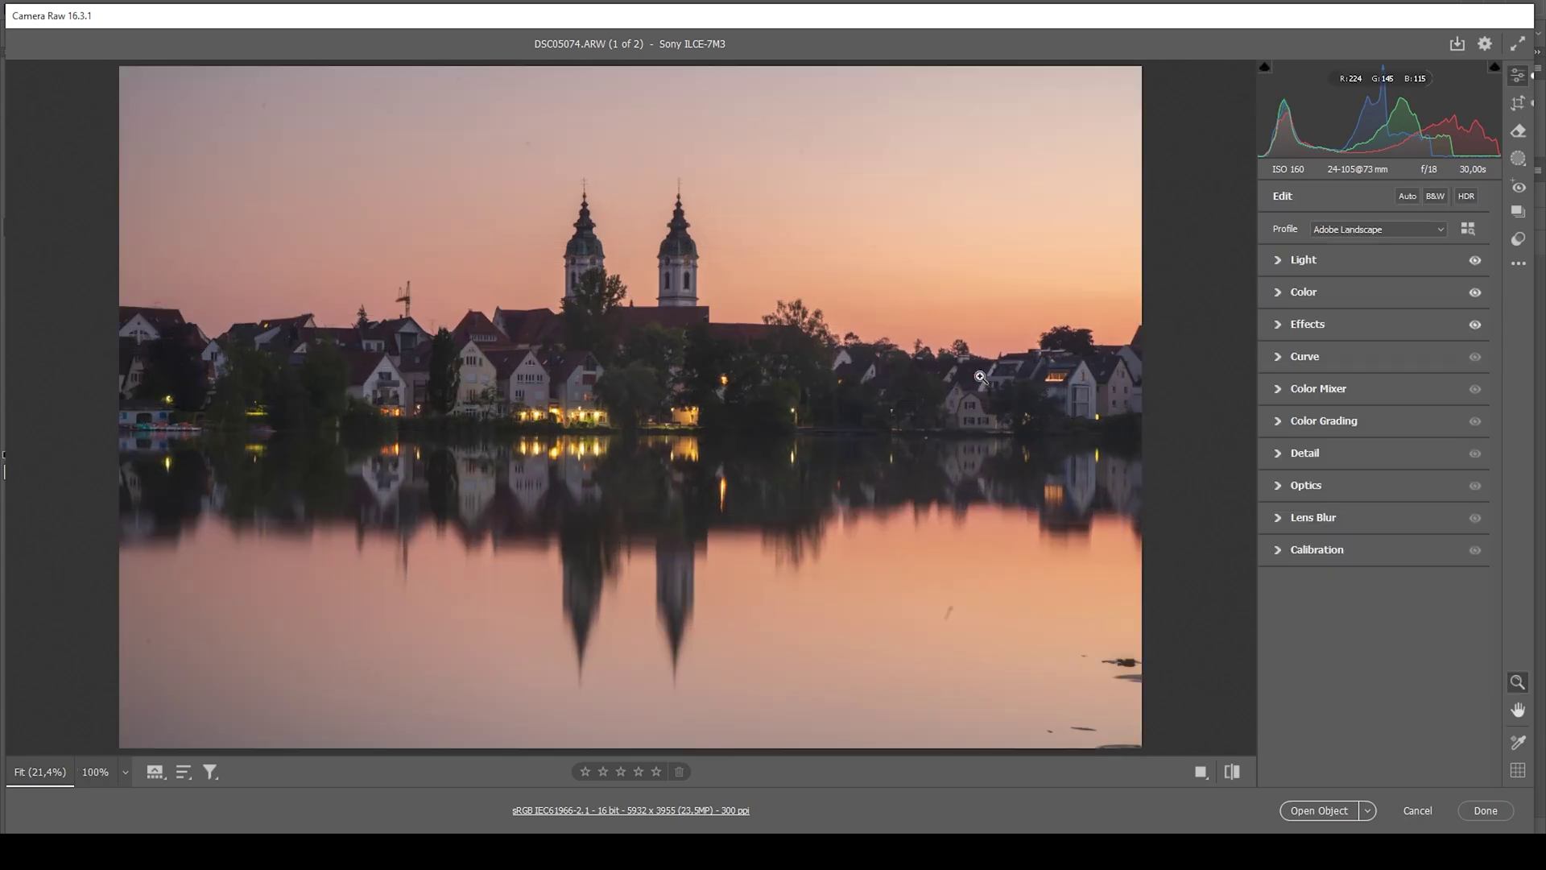
Step: Compare the edited photo with its default settings, ending on the edited version
click(1235, 778)
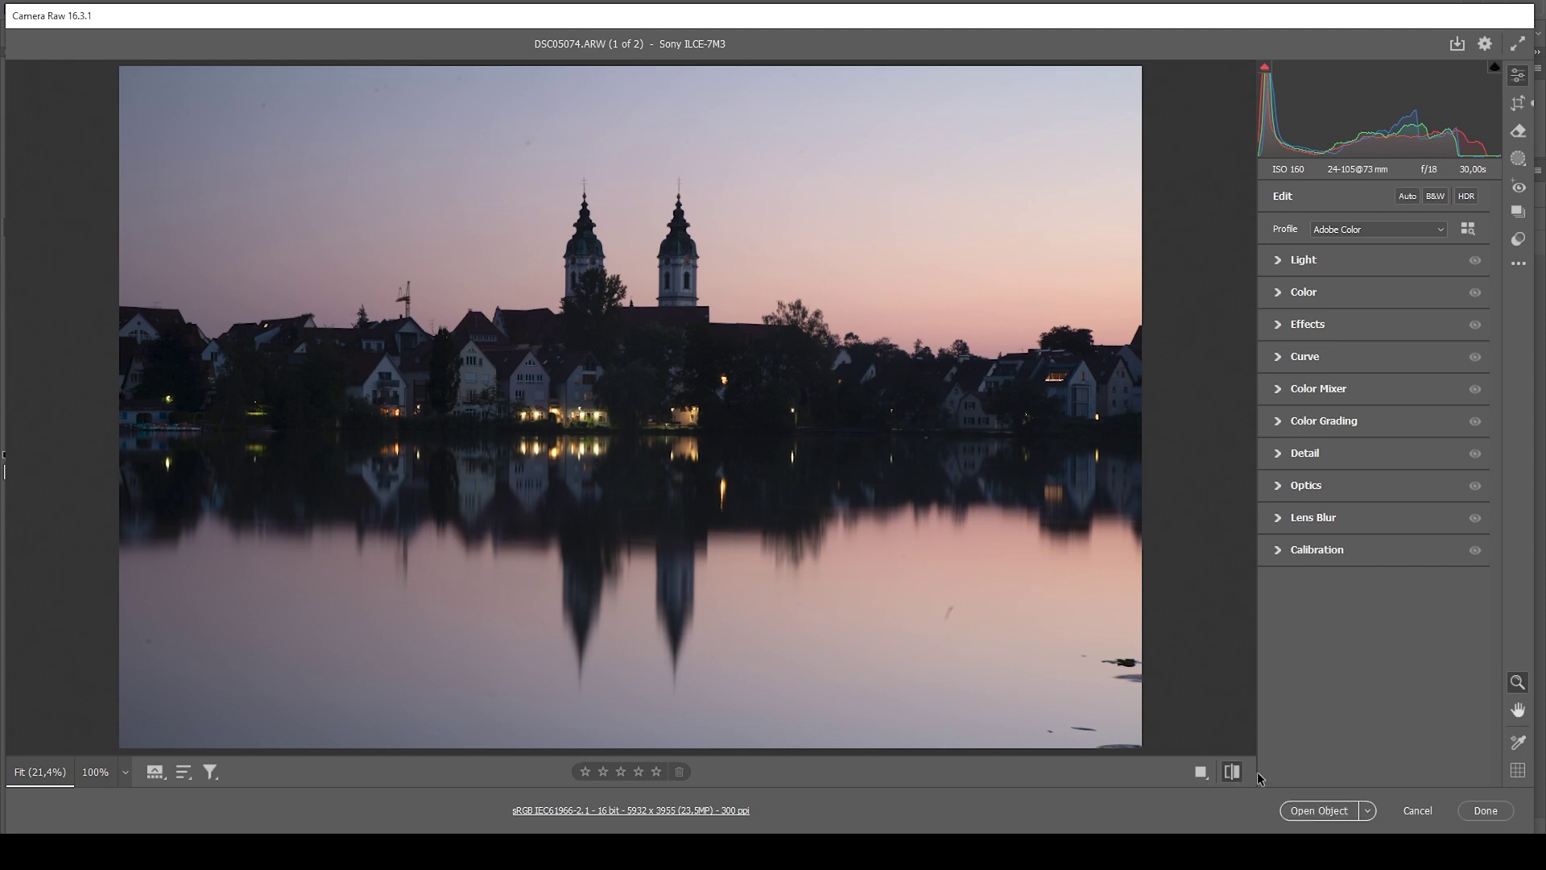
click(1232, 772)
click(1234, 773)
click(1234, 773)
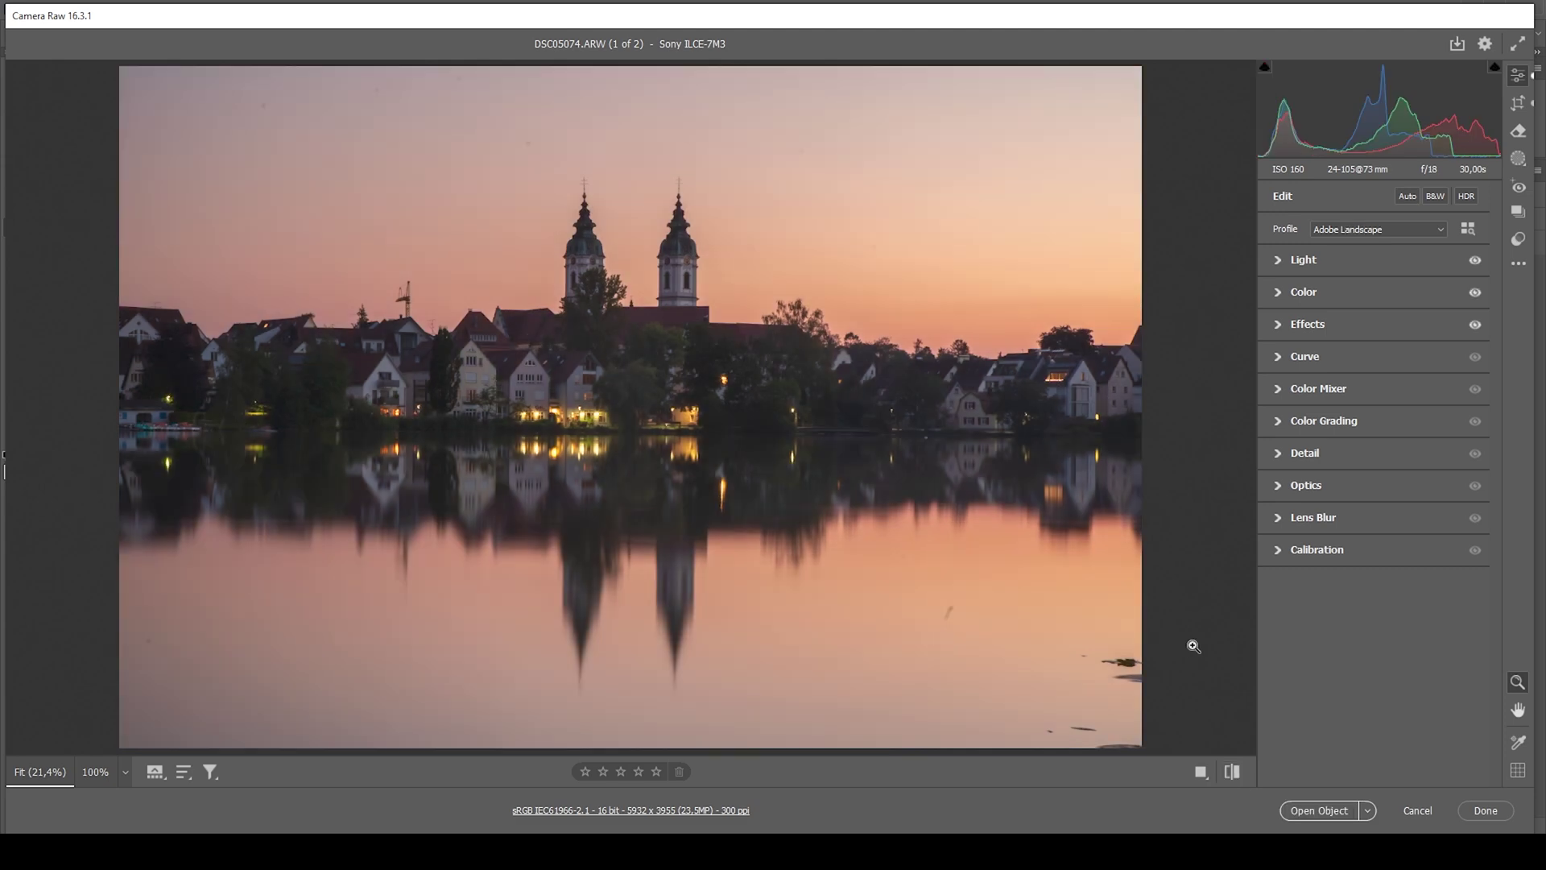
Step: Create a sky mask and subtract a linear gradient running from the rooftops up to the image's upper edge
click(1519, 159)
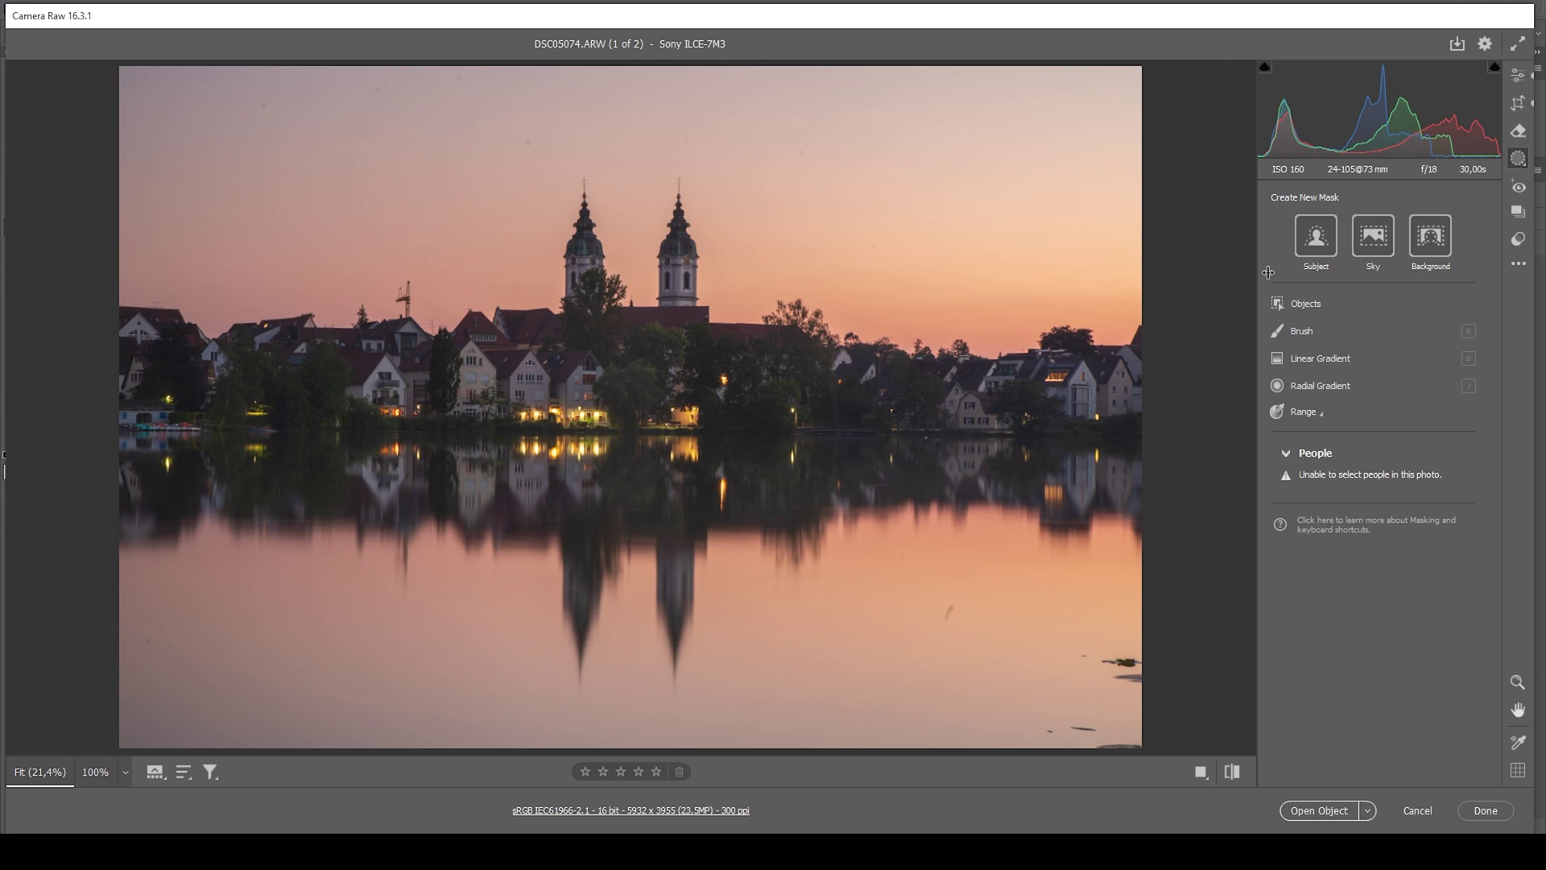
click(1373, 238)
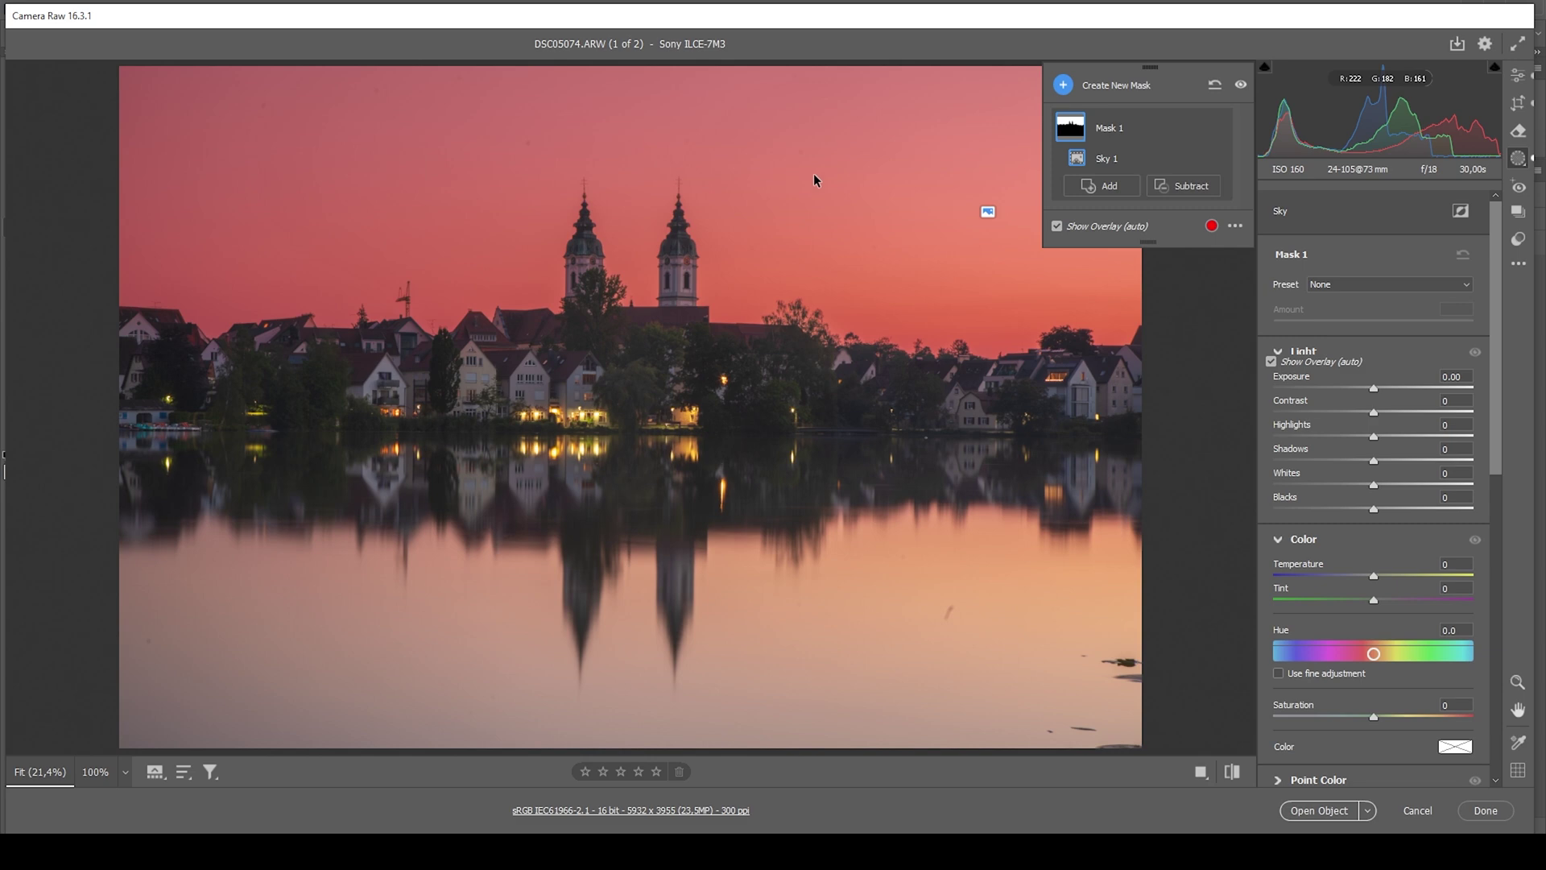
click(1204, 192)
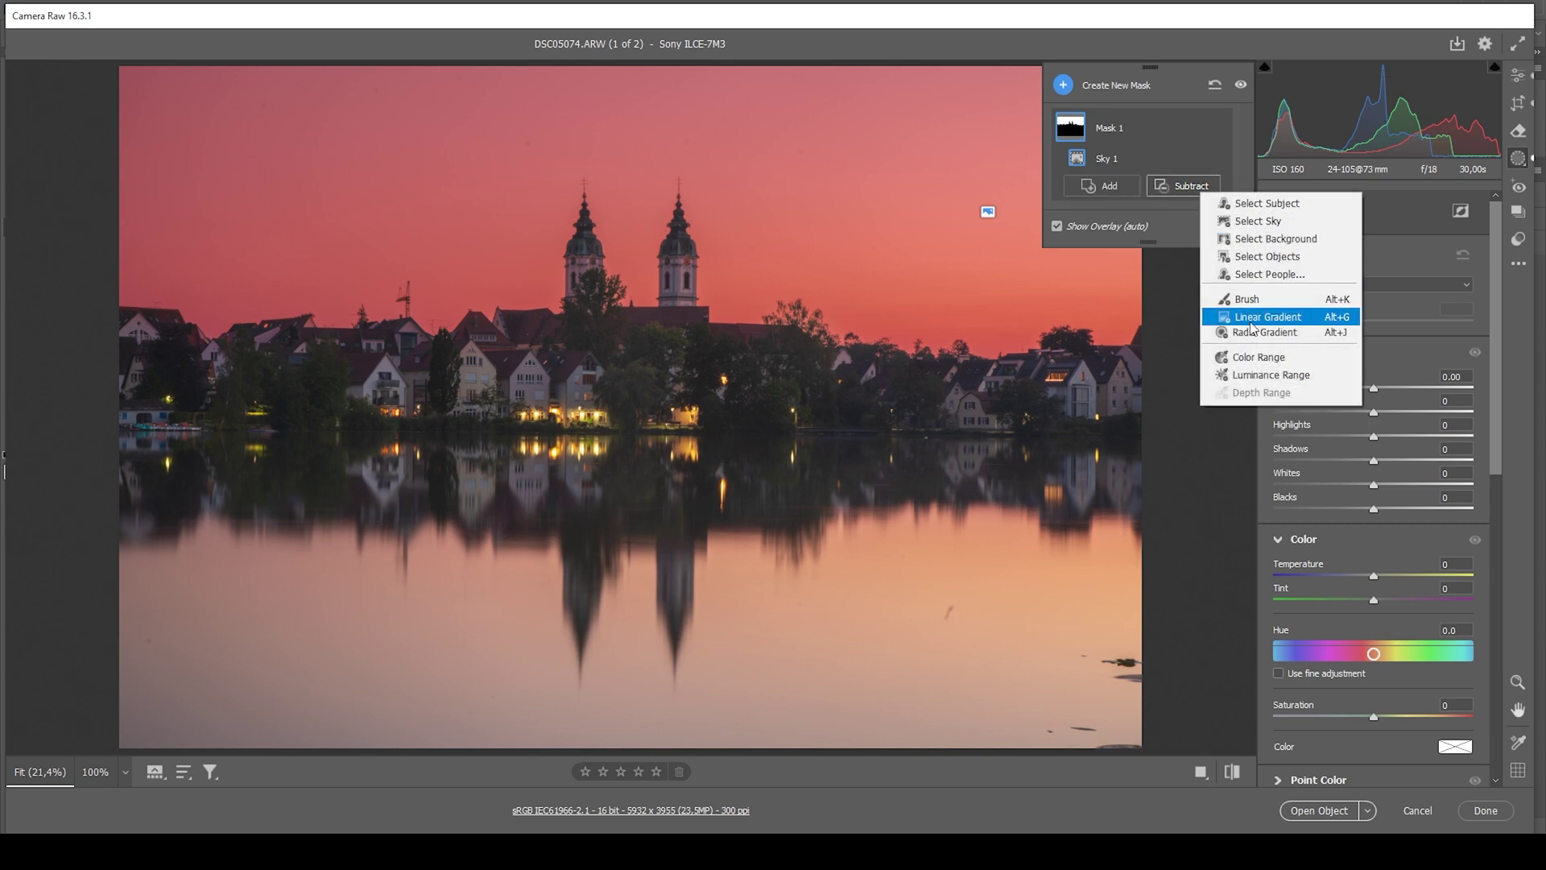
click(1232, 314)
drag(713, 317, 698, 75)
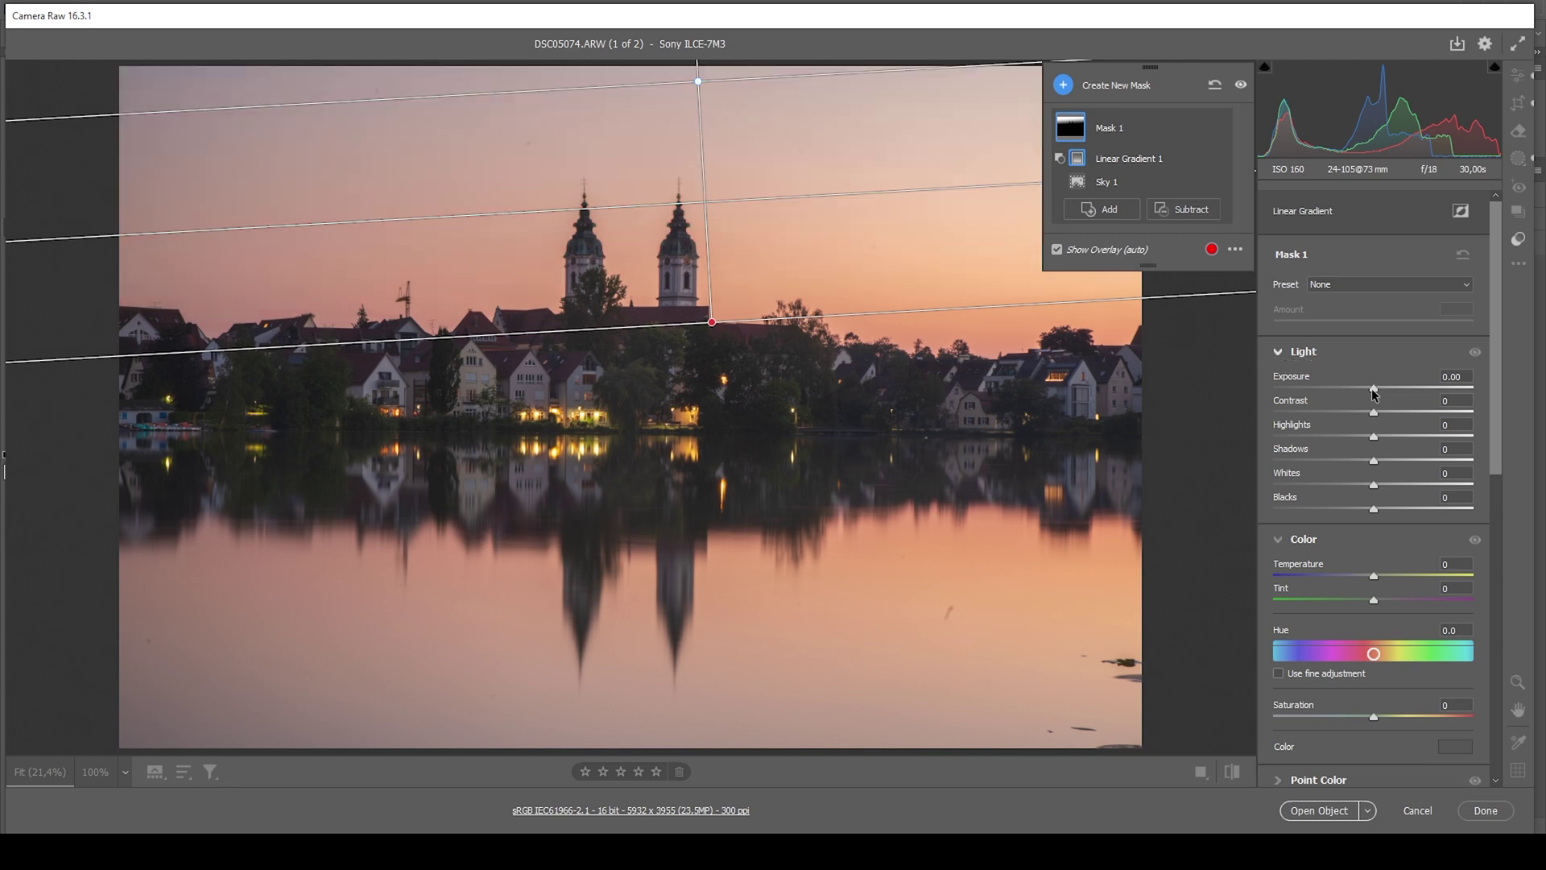
Step: Darken and cool the masked upper sky with Exposure -0.60 and Temperature -25
drag(1374, 392, 1359, 394)
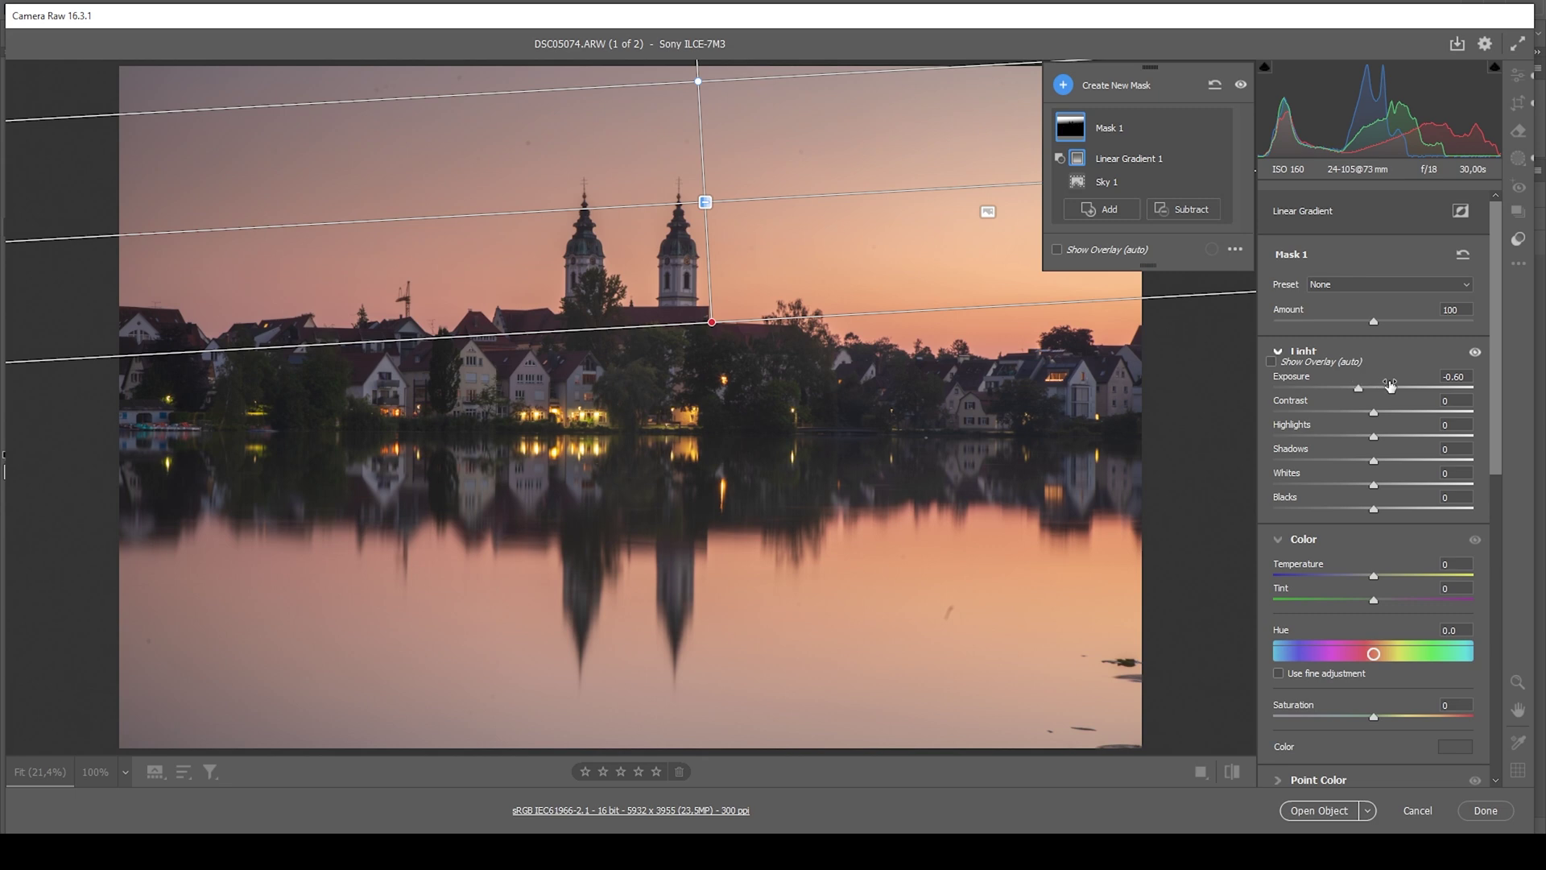
drag(1373, 580, 1350, 580)
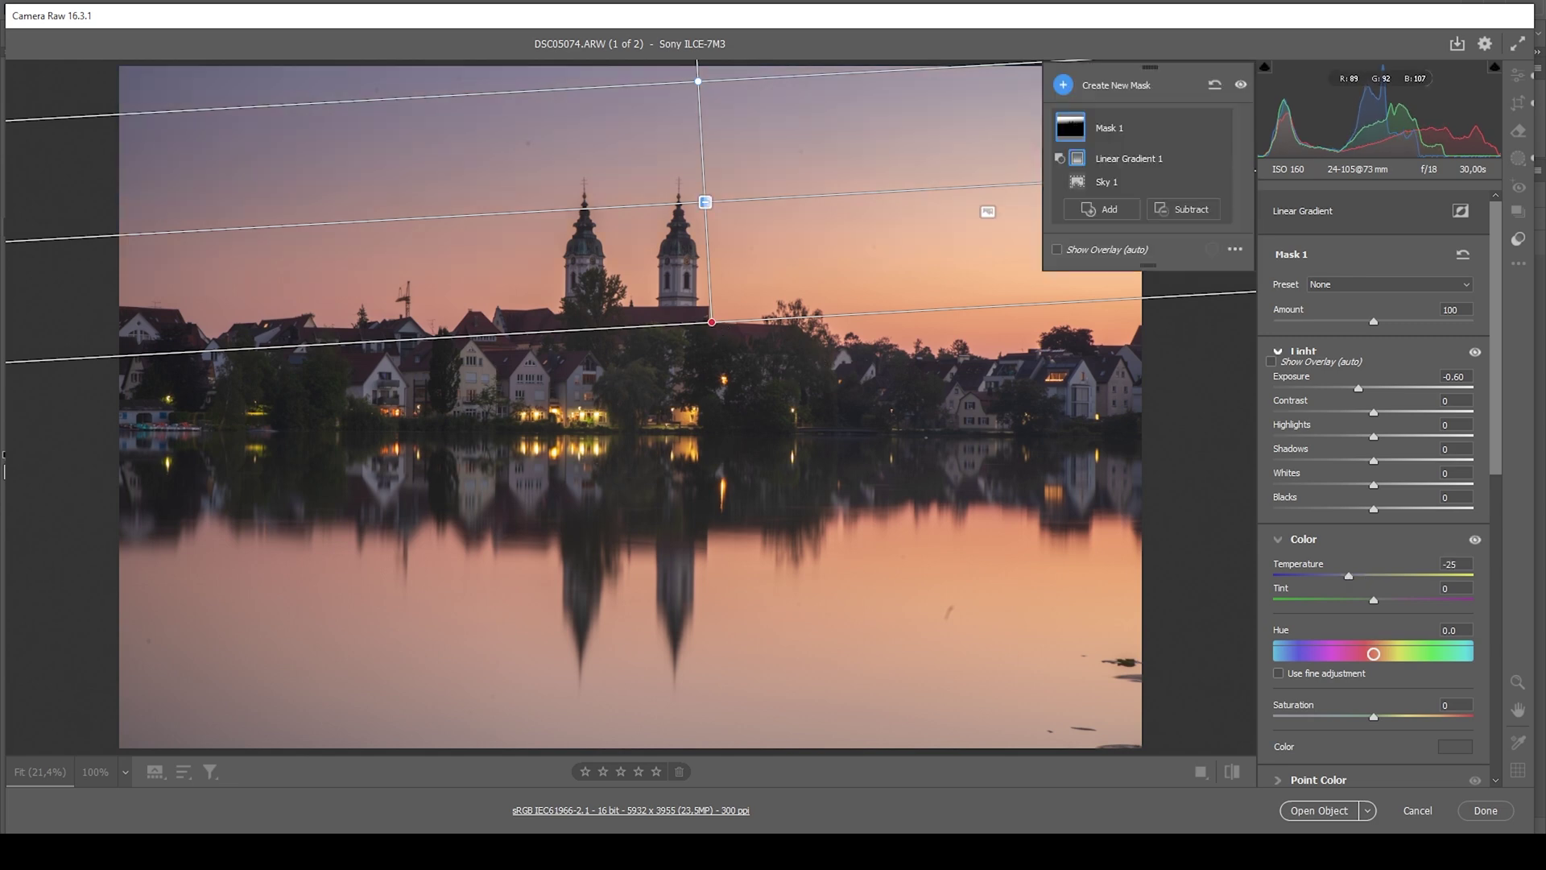
Step: Create a second sky mask and subtract a linear gradient running from the tower tips to above the image's upper edge
click(1063, 86)
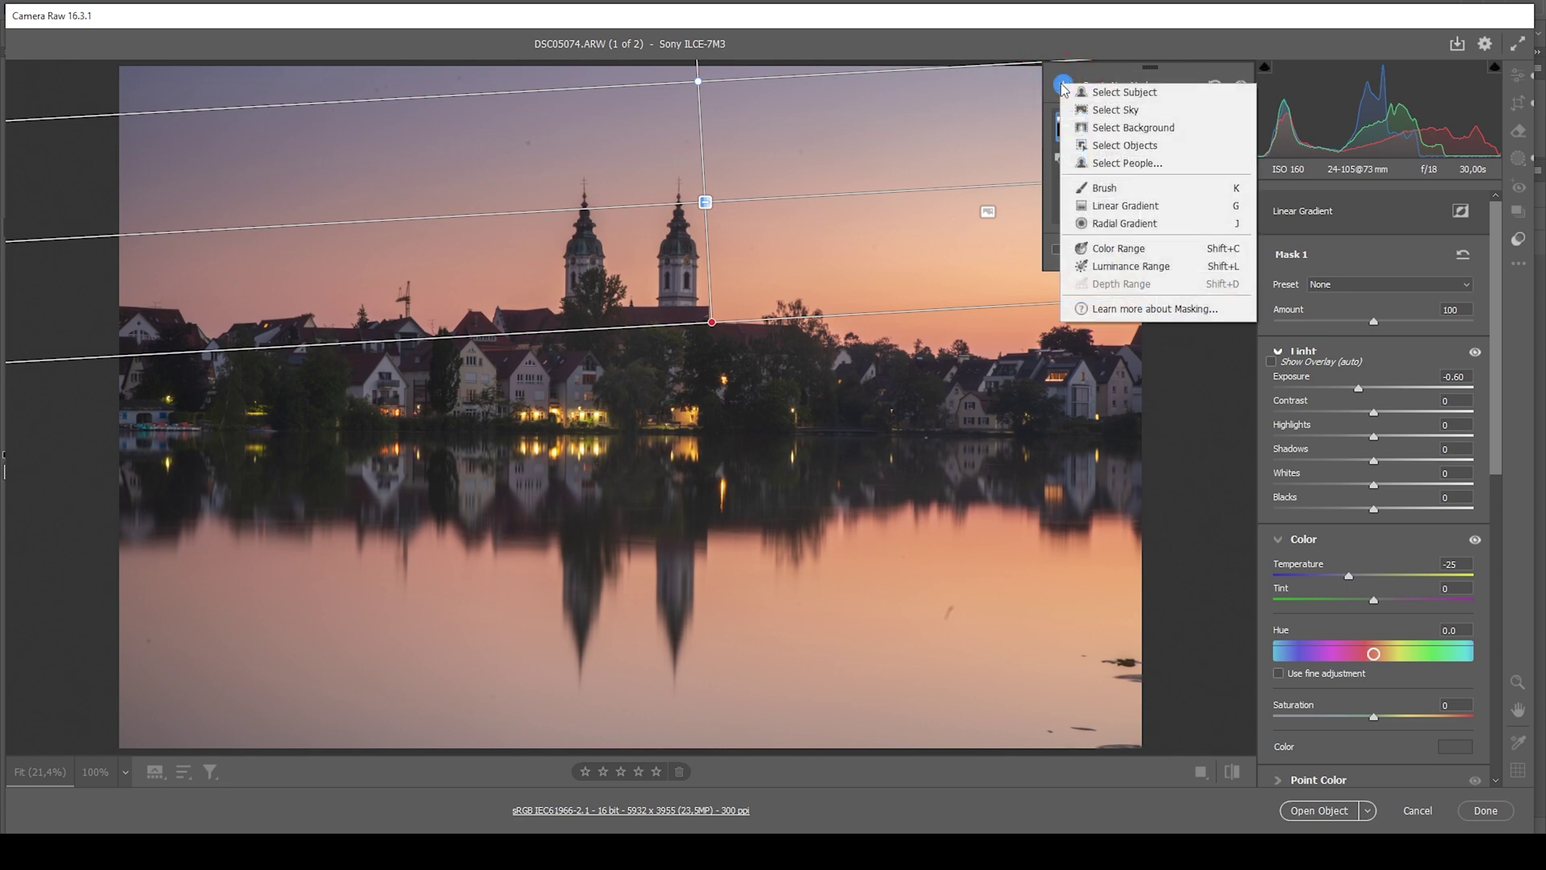
click(1095, 115)
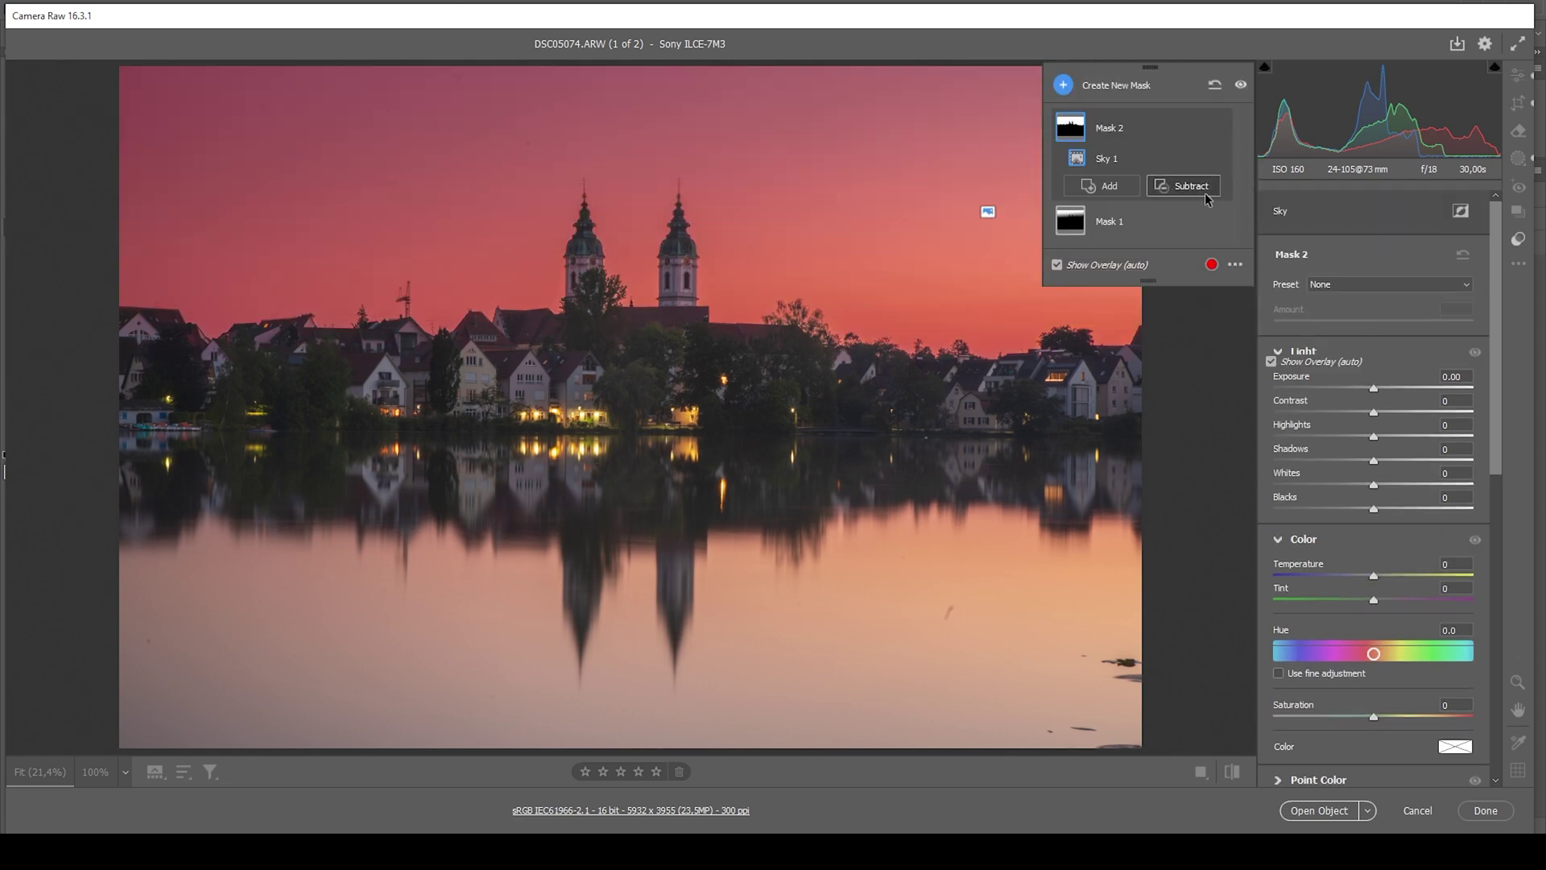
click(1204, 190)
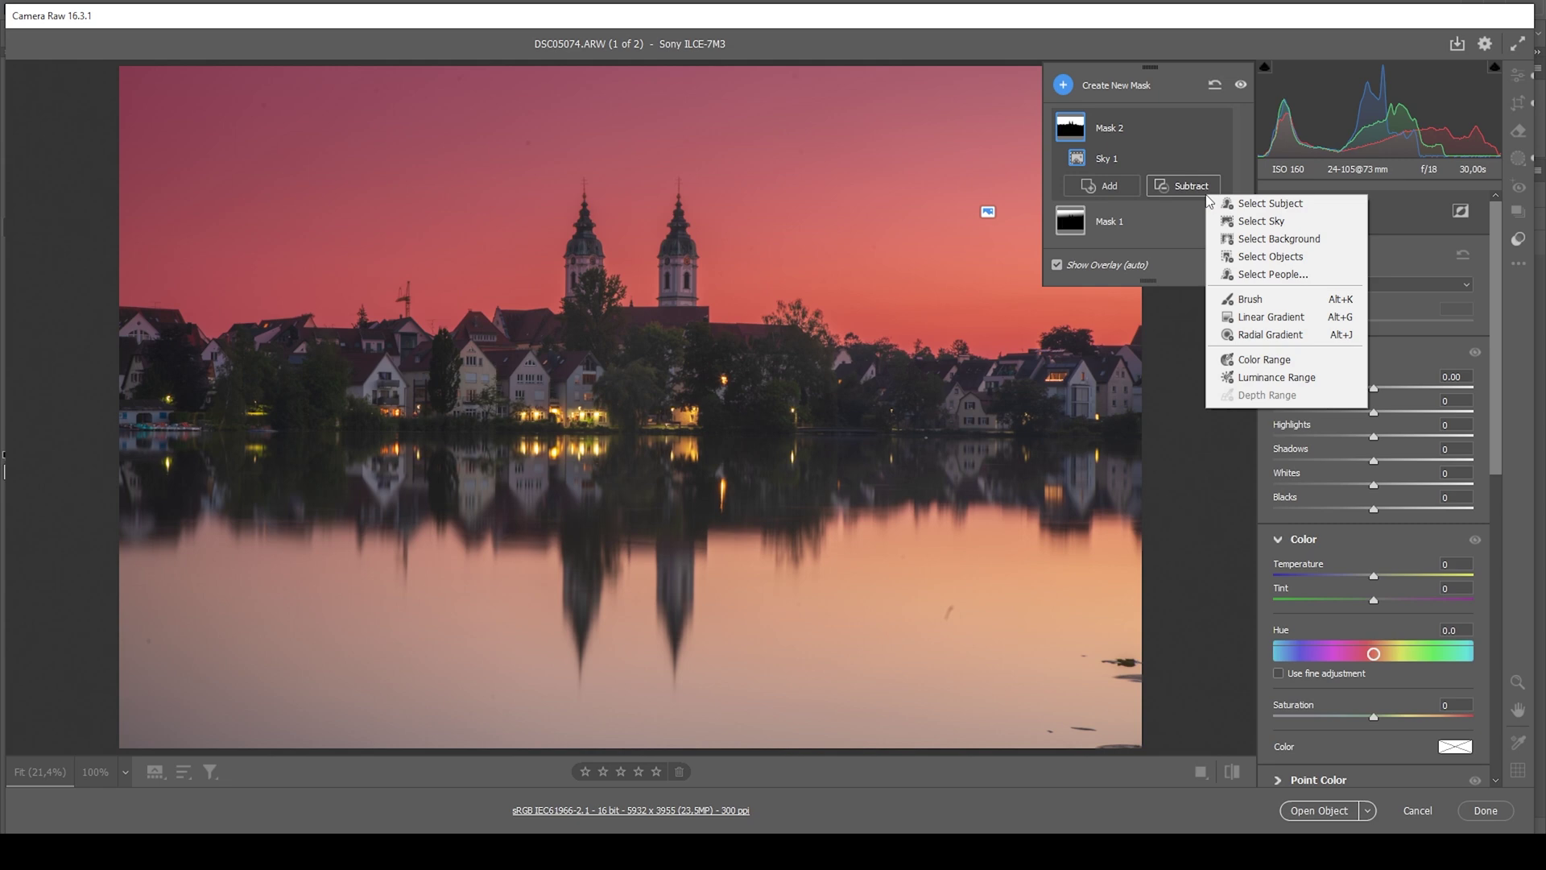
click(1287, 322)
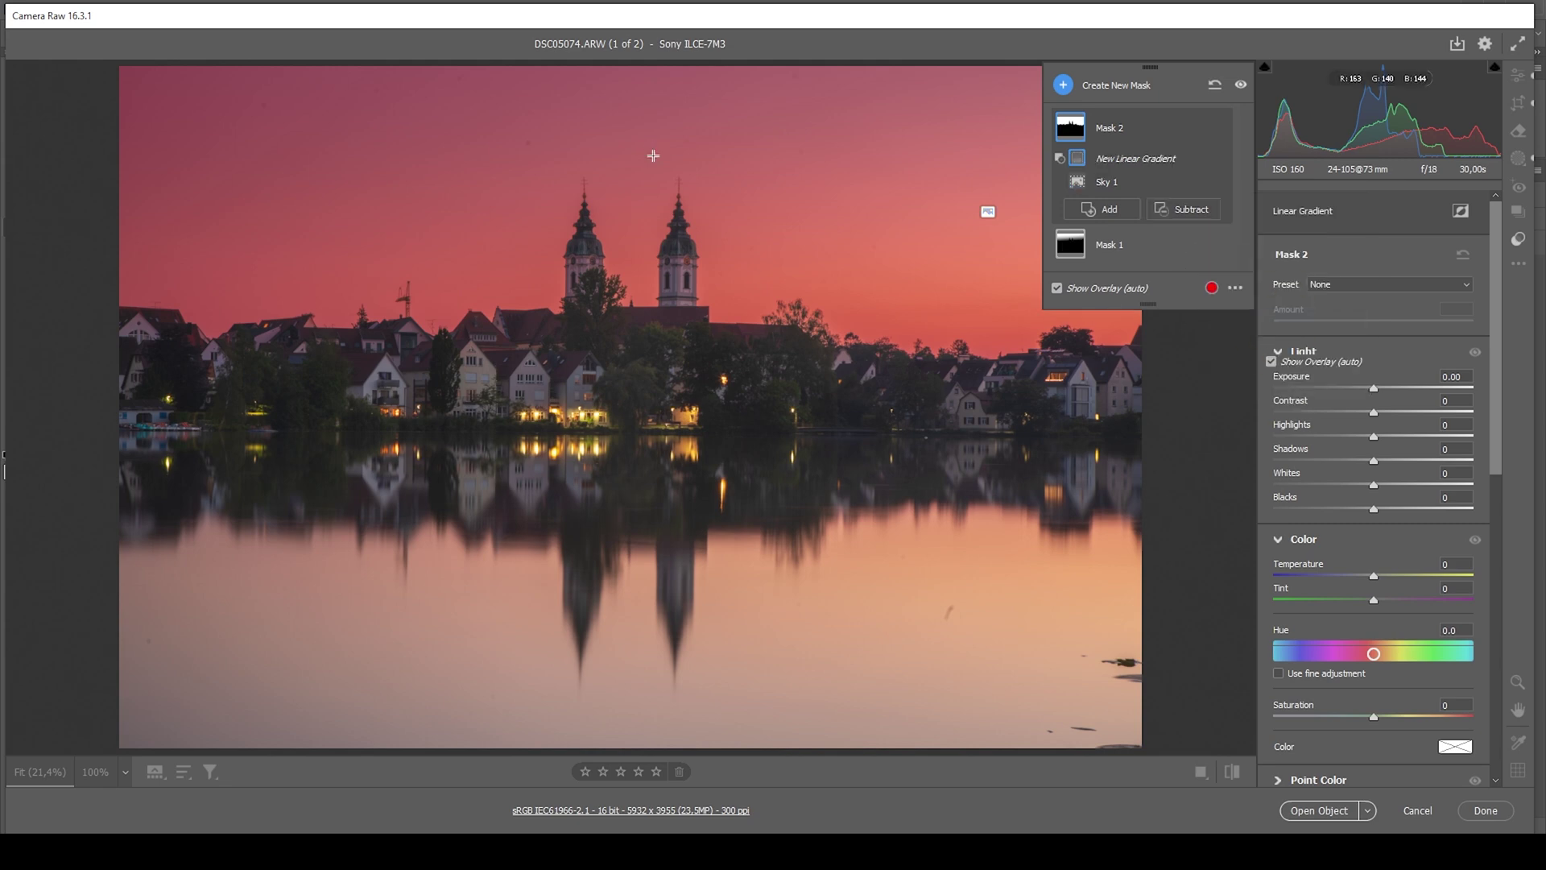
drag(649, 199, 642, 18)
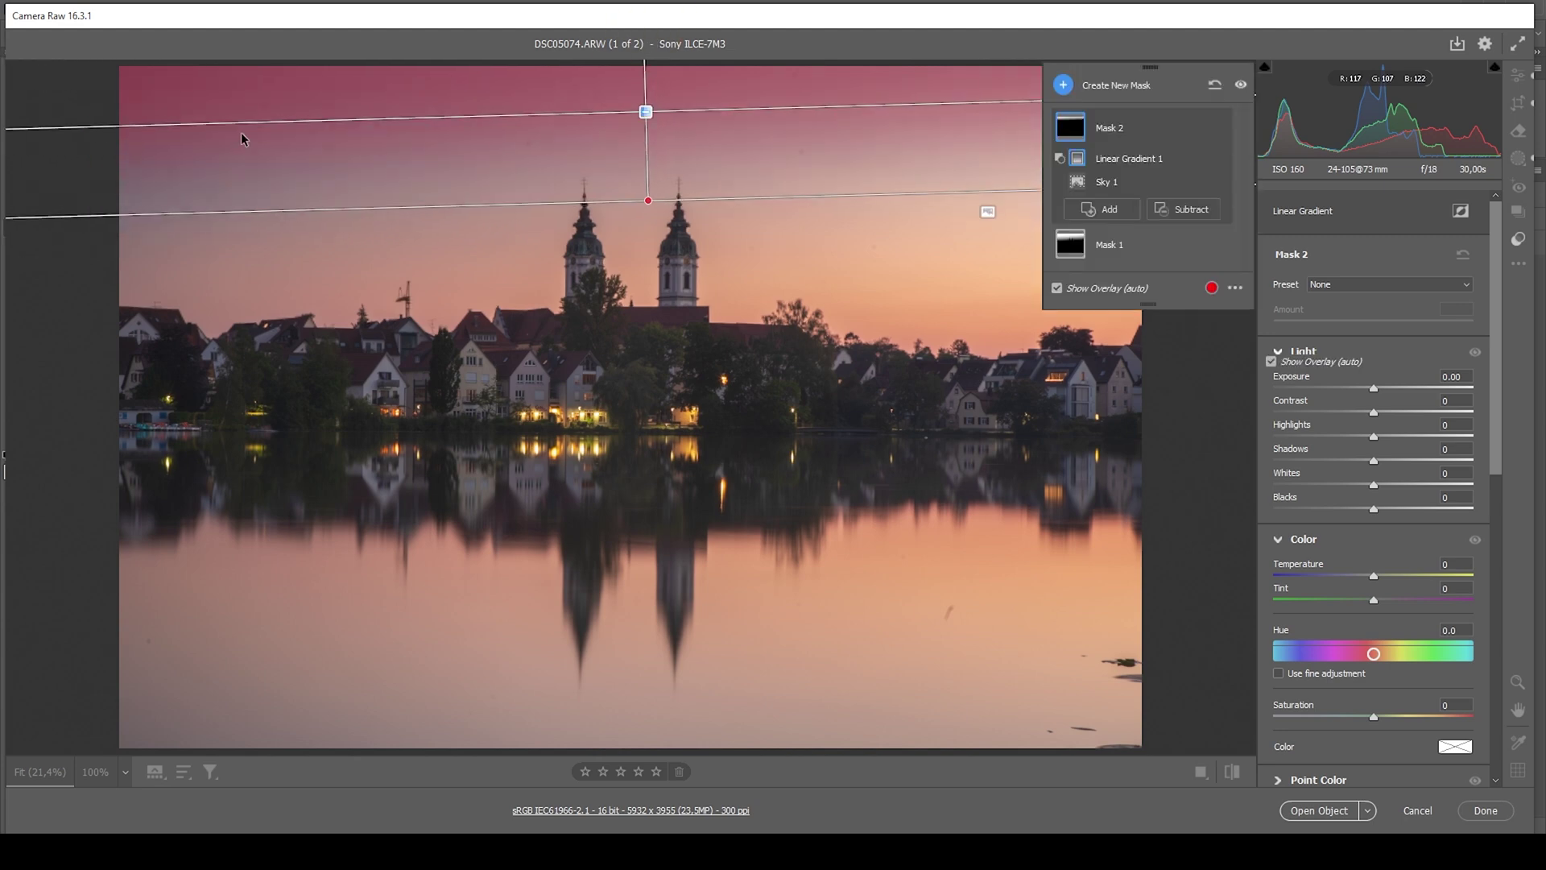
Step: Extend the second sky mask's subtracted gradient down to the tower domes, and set Exposure -0.70 and Temperature -8
drag(648, 200, 647, 226)
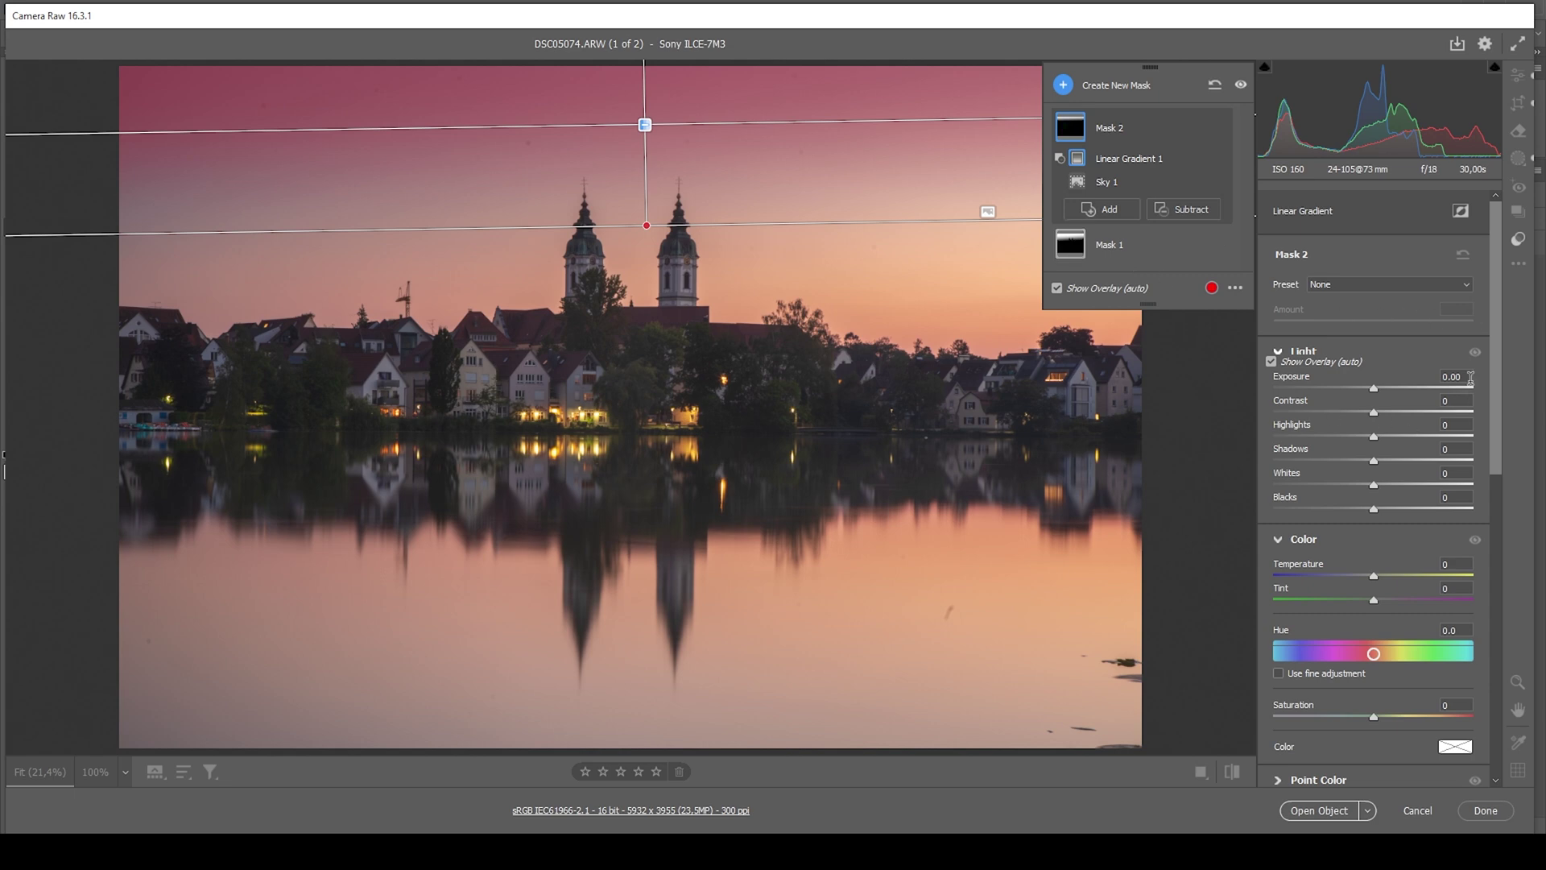
drag(1376, 389, 1364, 386)
drag(1374, 578, 1366, 578)
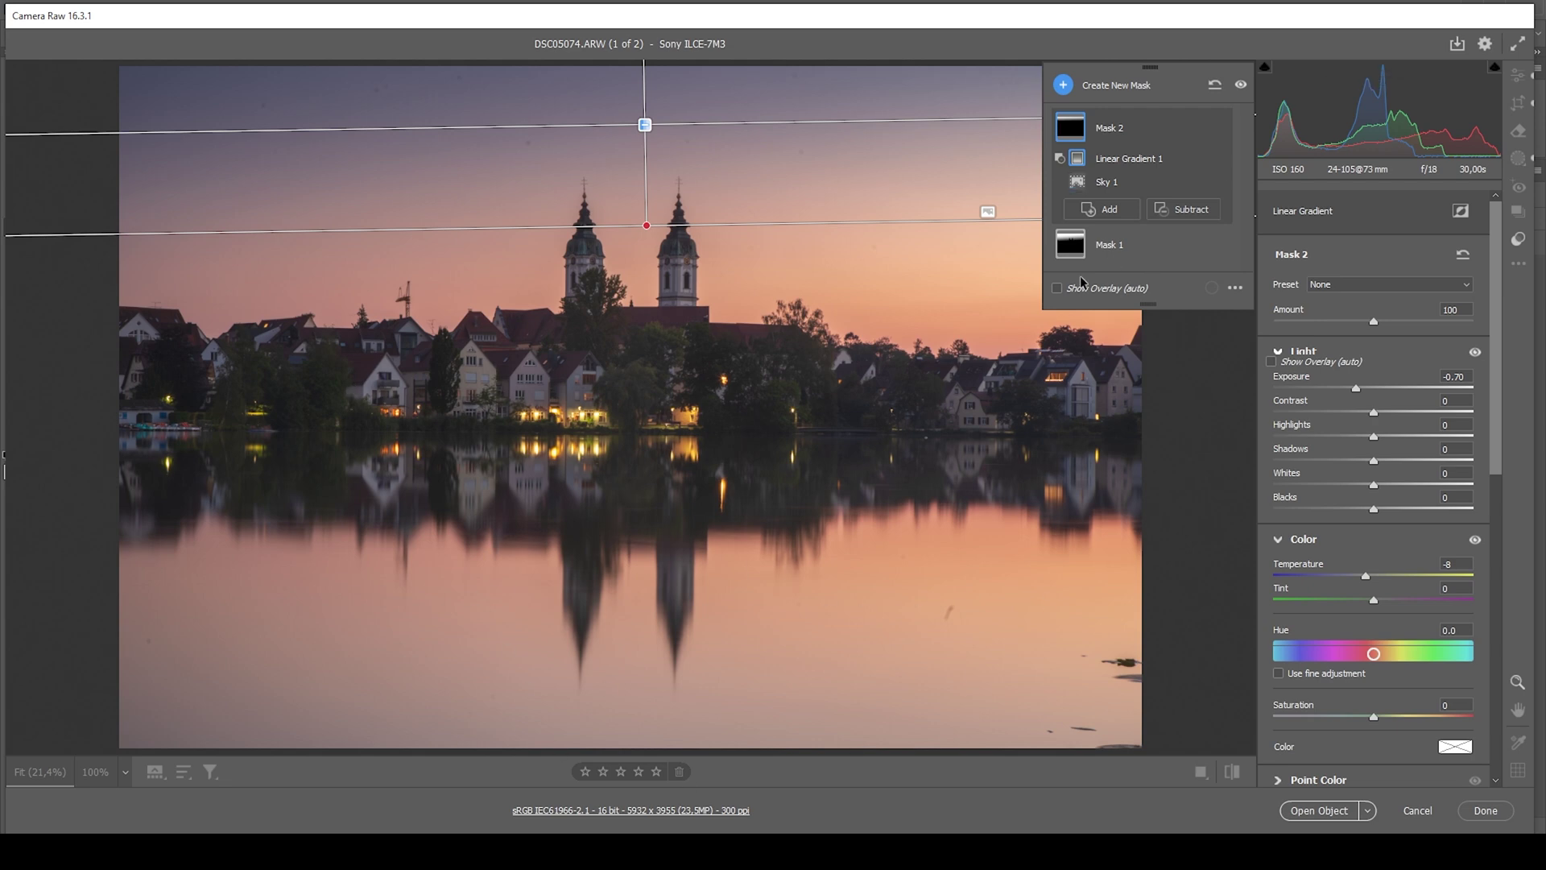
Step: Create a linear gradient mask over the water, running from the tips of the tower reflections up to the tree reflections
click(1063, 85)
click(1126, 214)
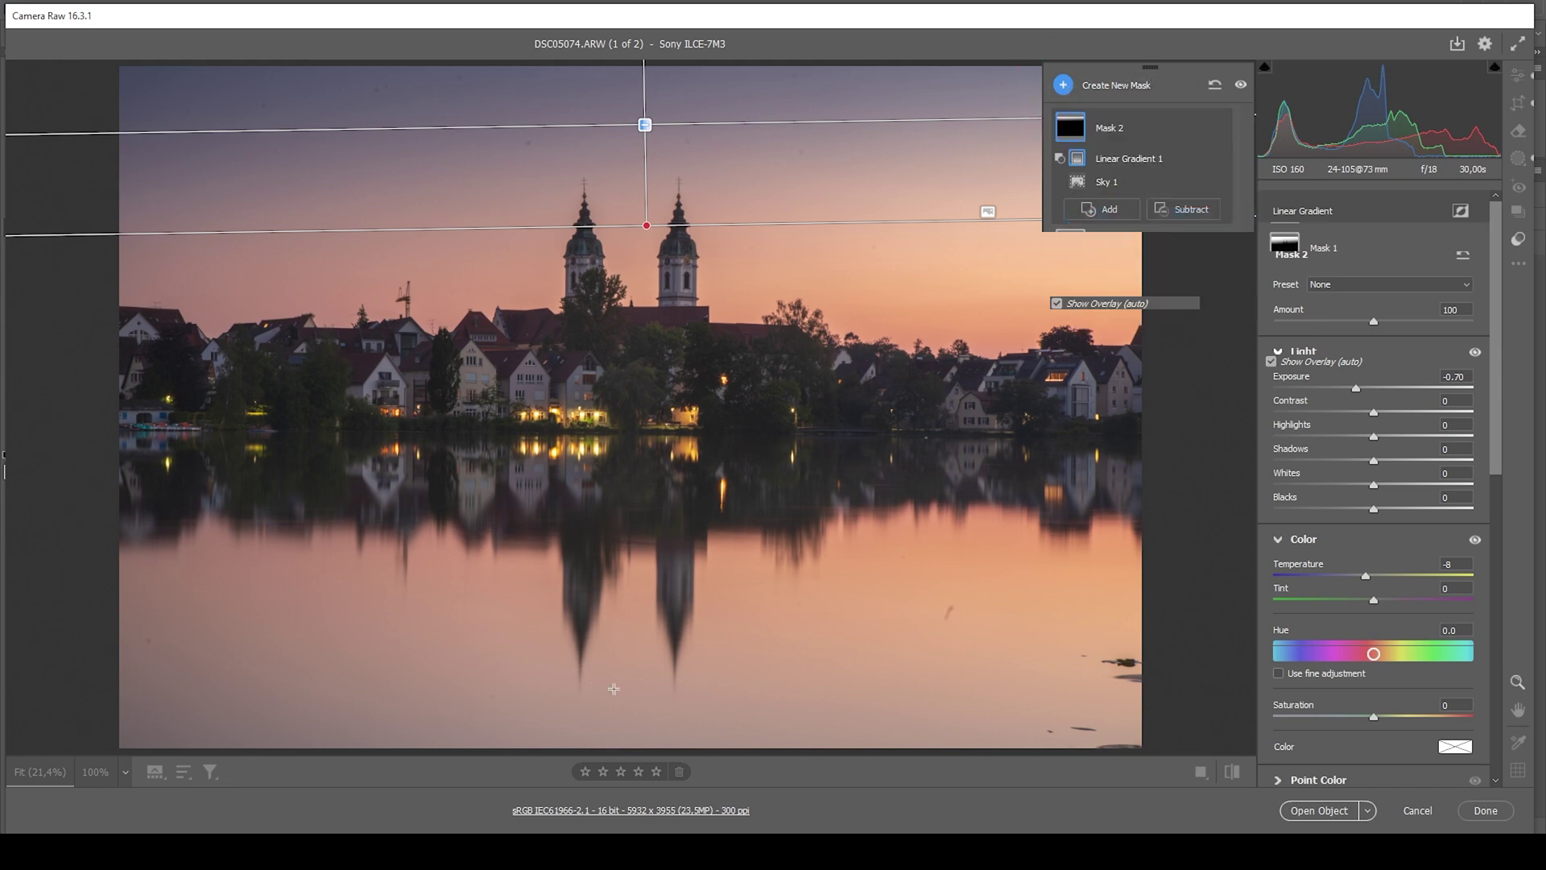
drag(623, 668, 617, 481)
drag(633, 682, 633, 698)
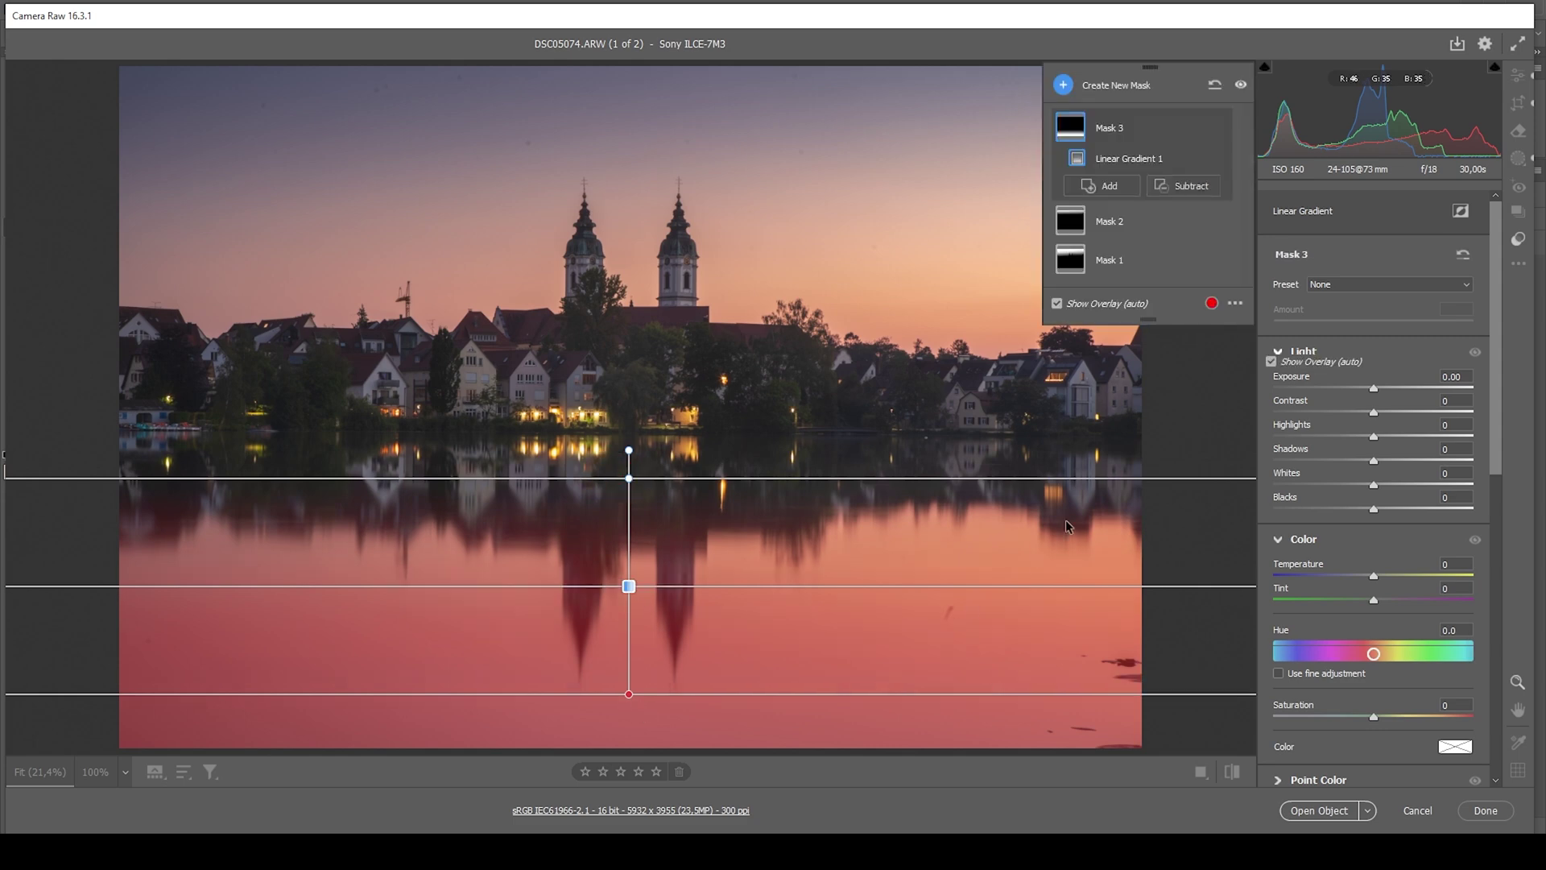
Step: Set the water gradient to Exposure -1.30 and Temperature -16, and lower its upper edge to the bottom of the tree reflections
drag(1372, 389, 1351, 391)
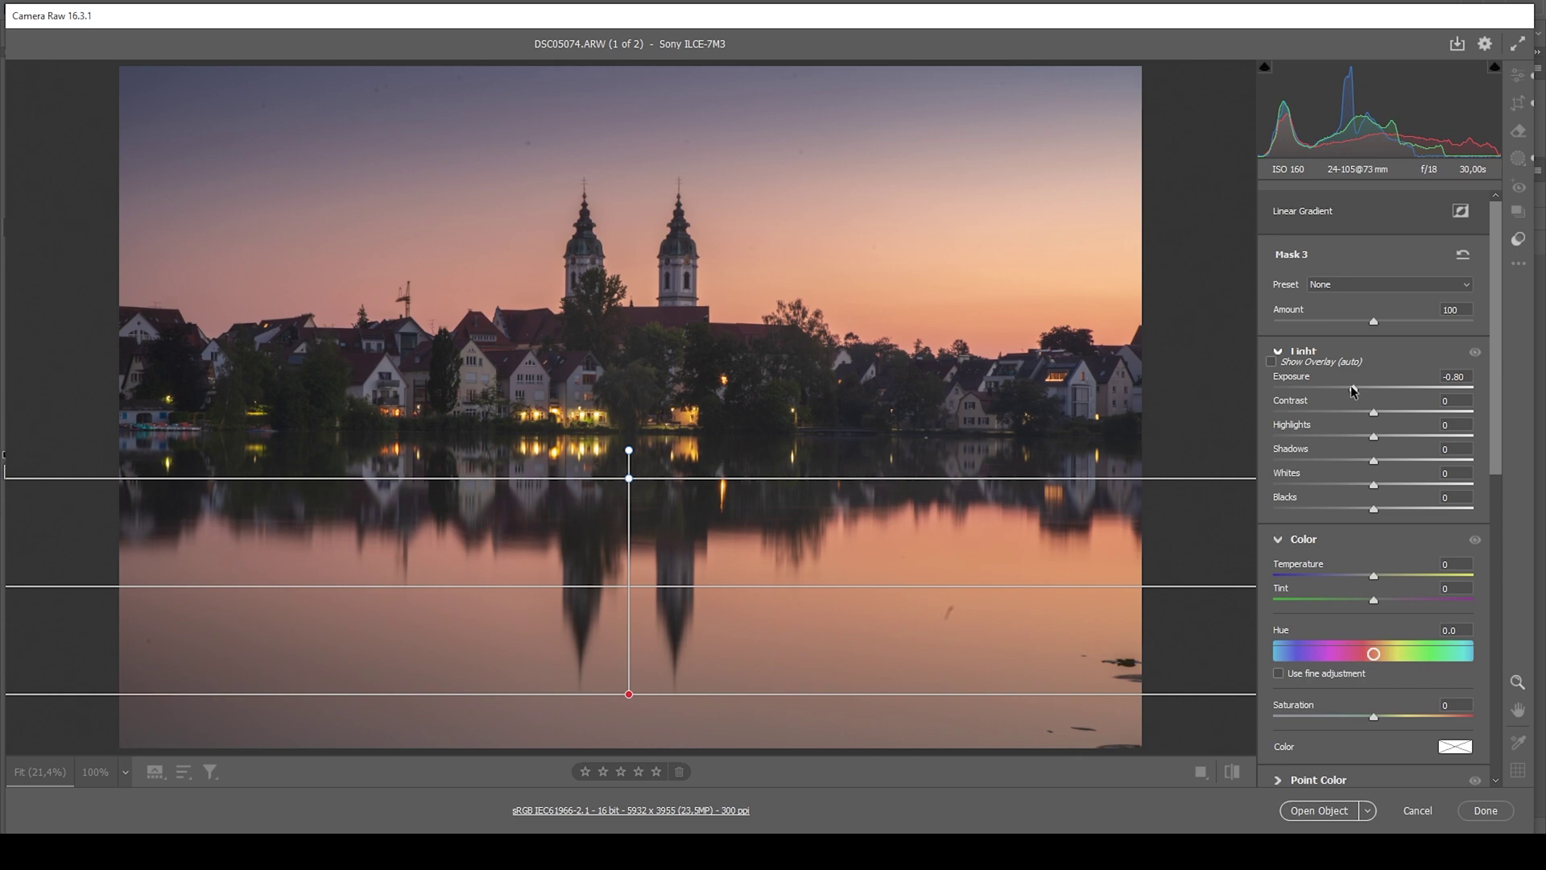
drag(1351, 391, 1342, 391)
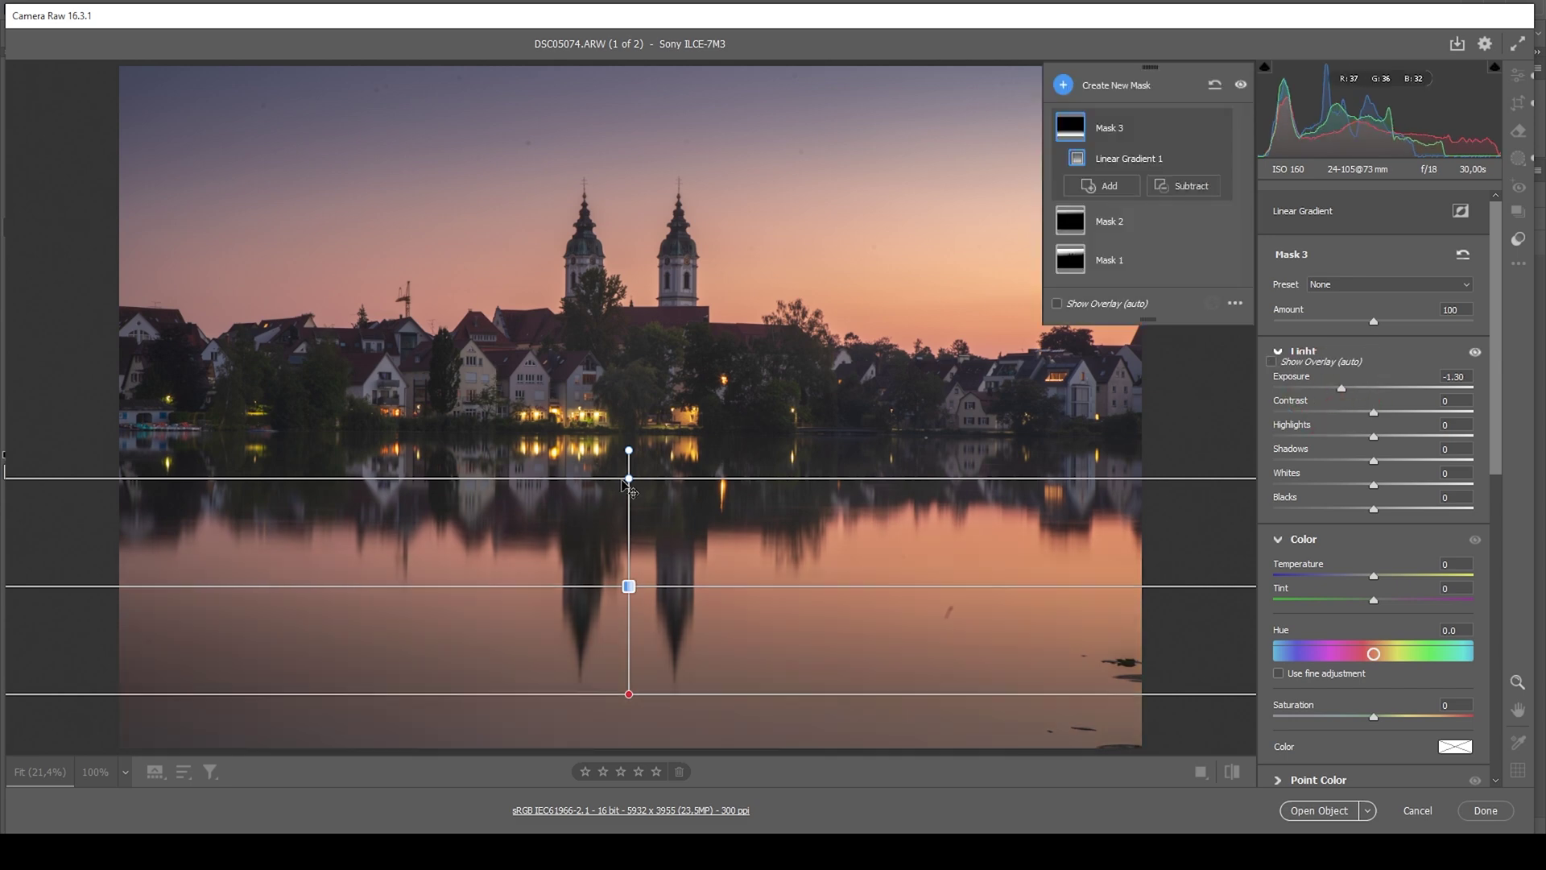
drag(629, 480, 636, 532)
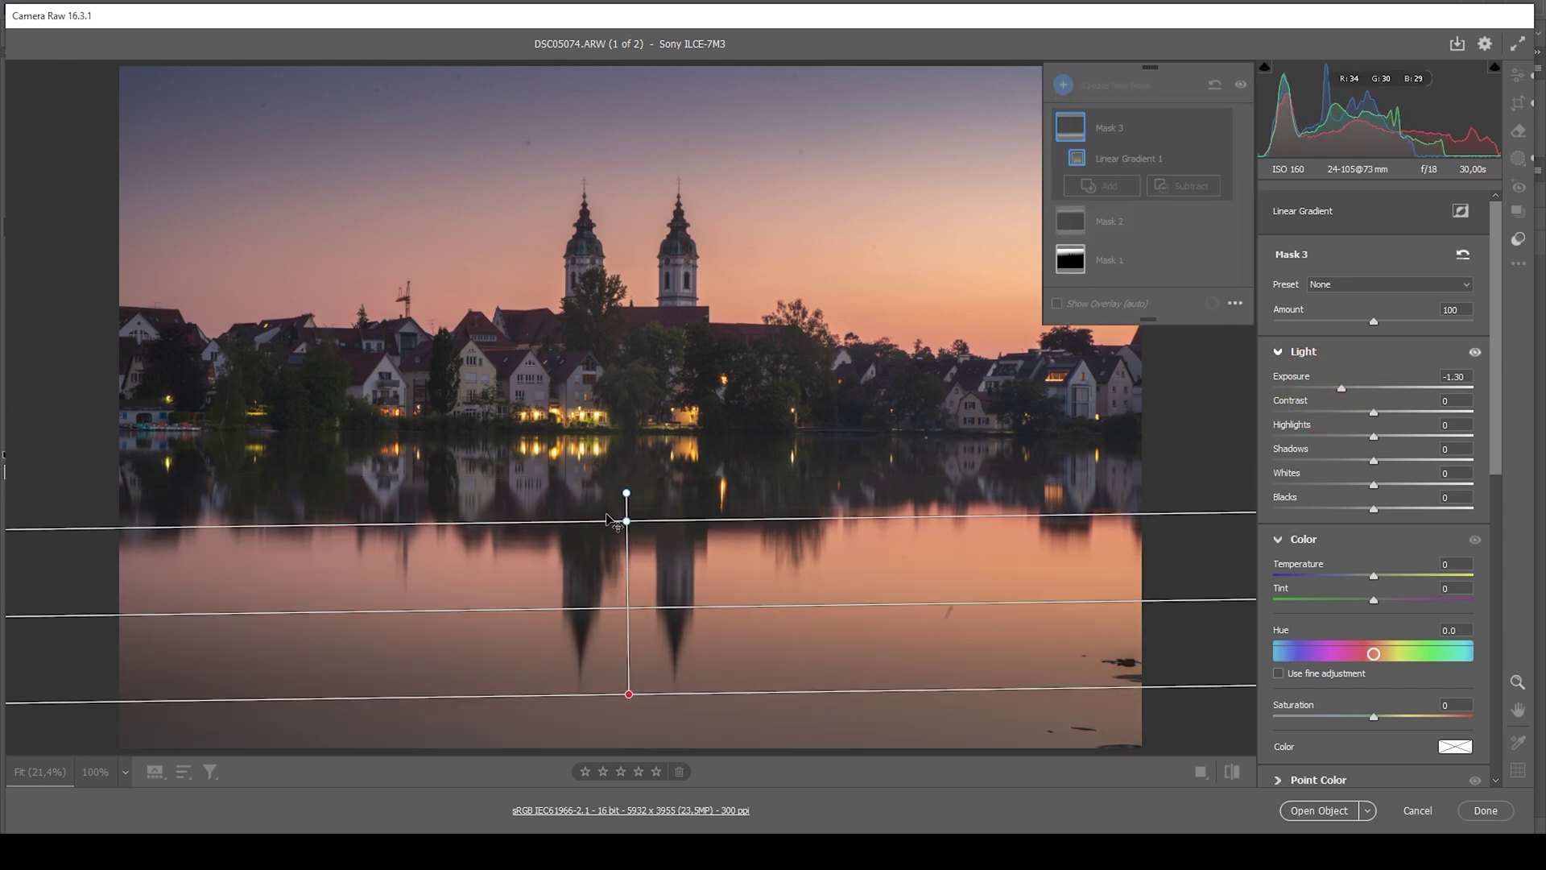
drag(636, 533, 622, 530)
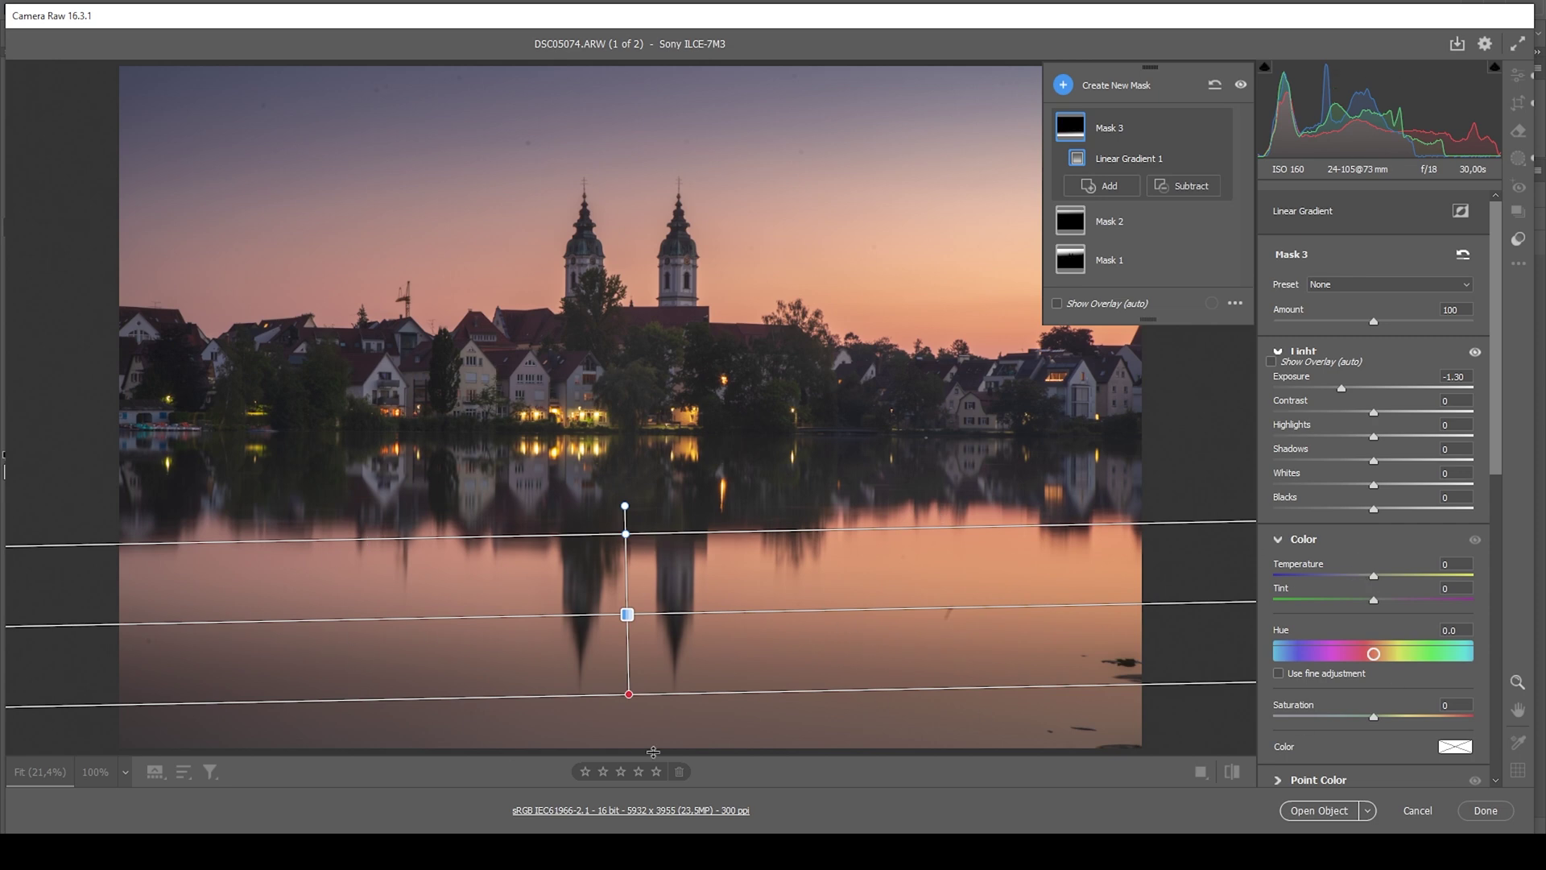
drag(1375, 579, 1359, 579)
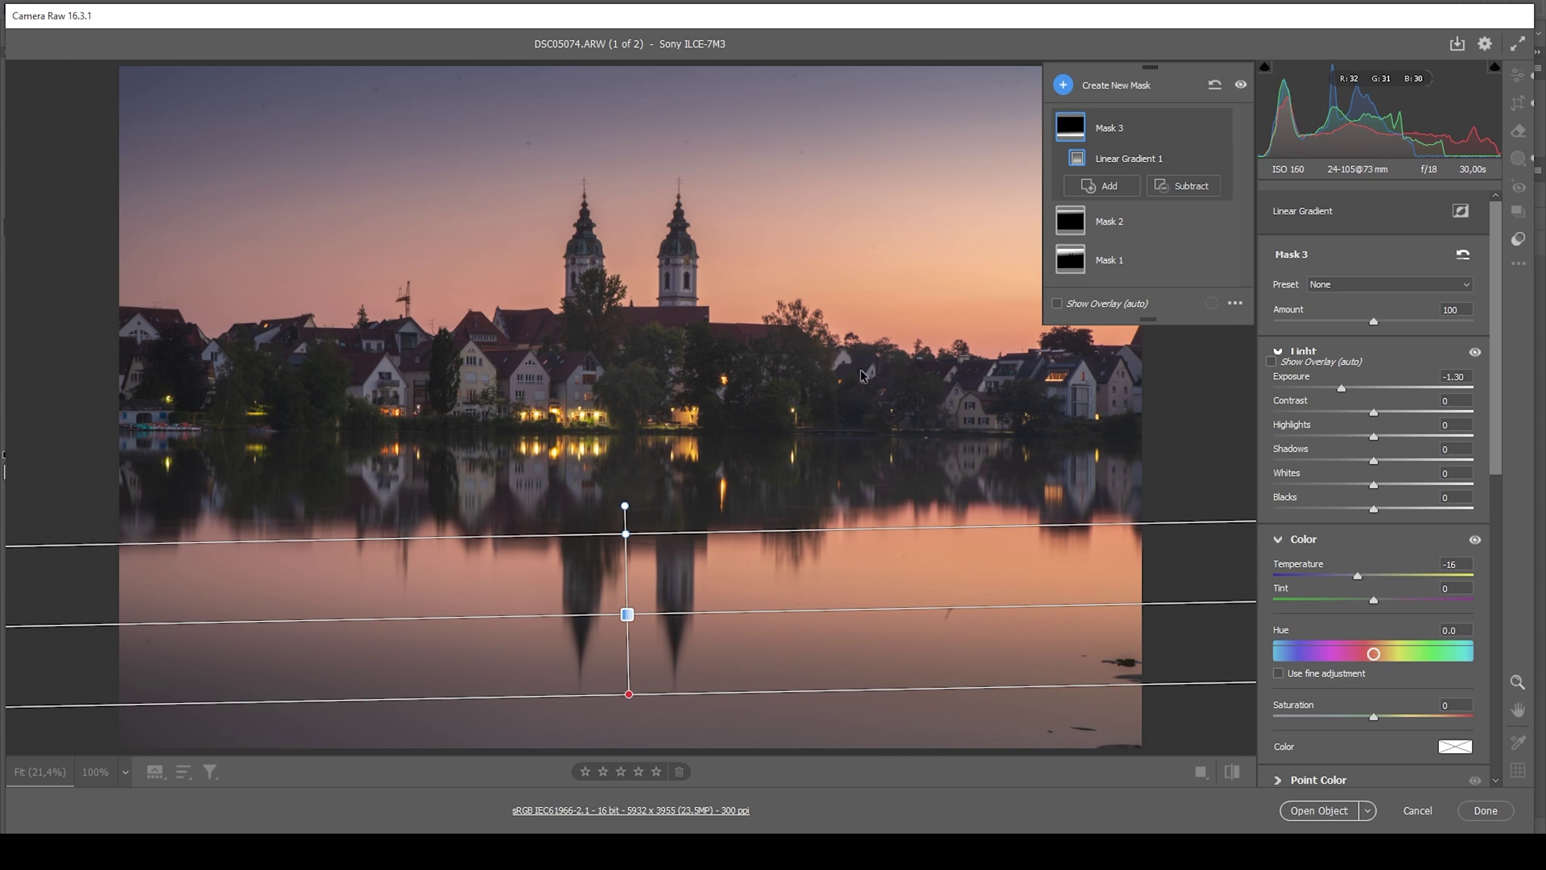
Step: Create a narrow linear gradient mask at the shoreline covering everything above the water, and subtract the sky from it
click(1065, 85)
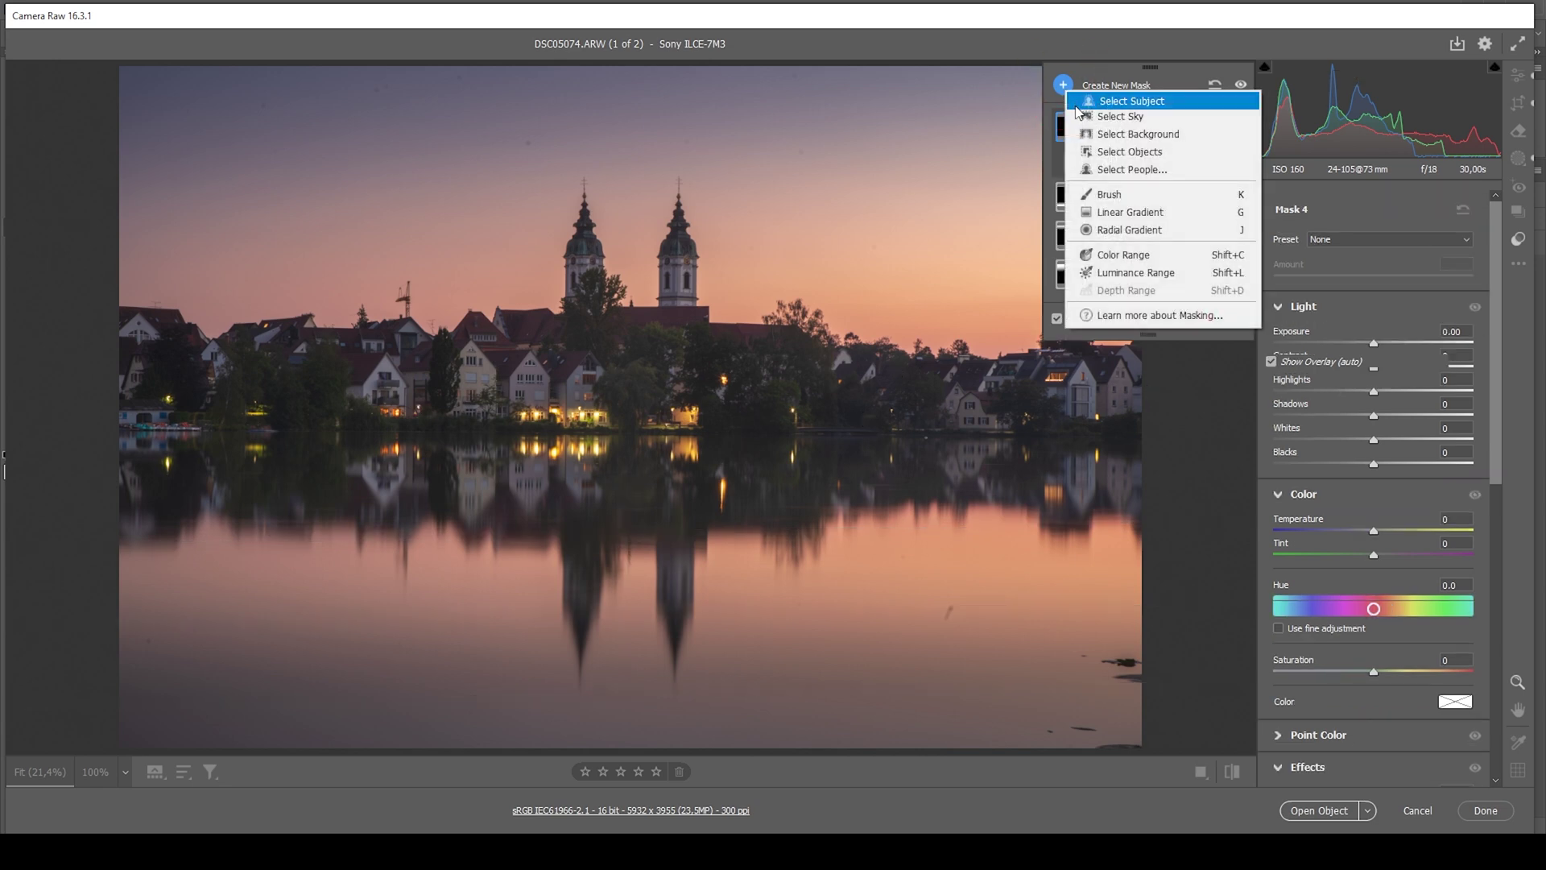
click(1130, 212)
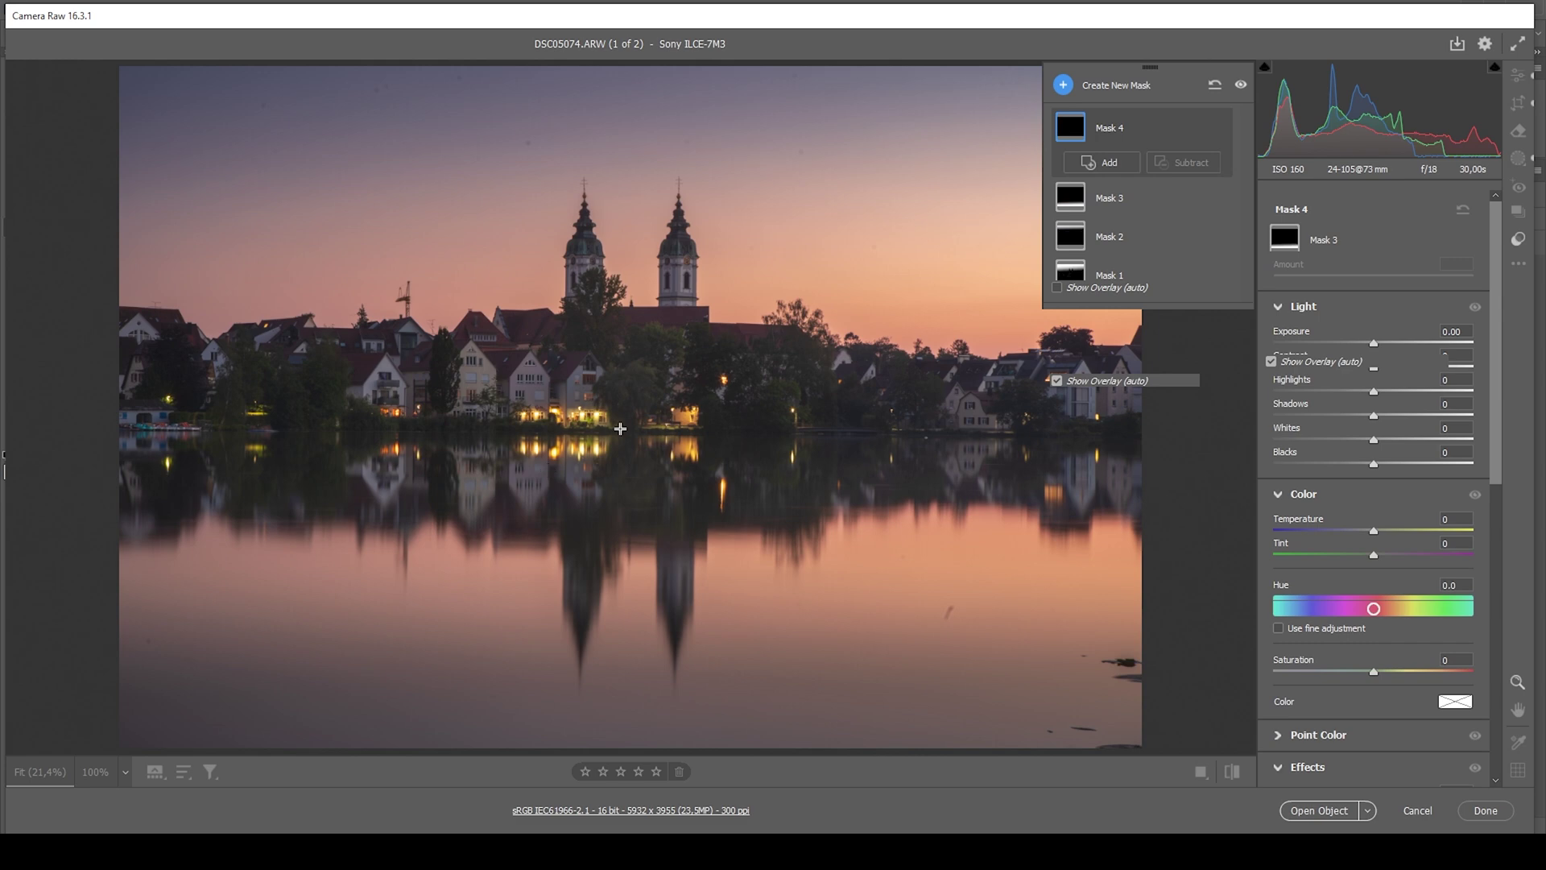
mouse_move(627, 429)
mouse_down()
mouse_move(639, 449)
mouse_move(625, 439)
mouse_up()
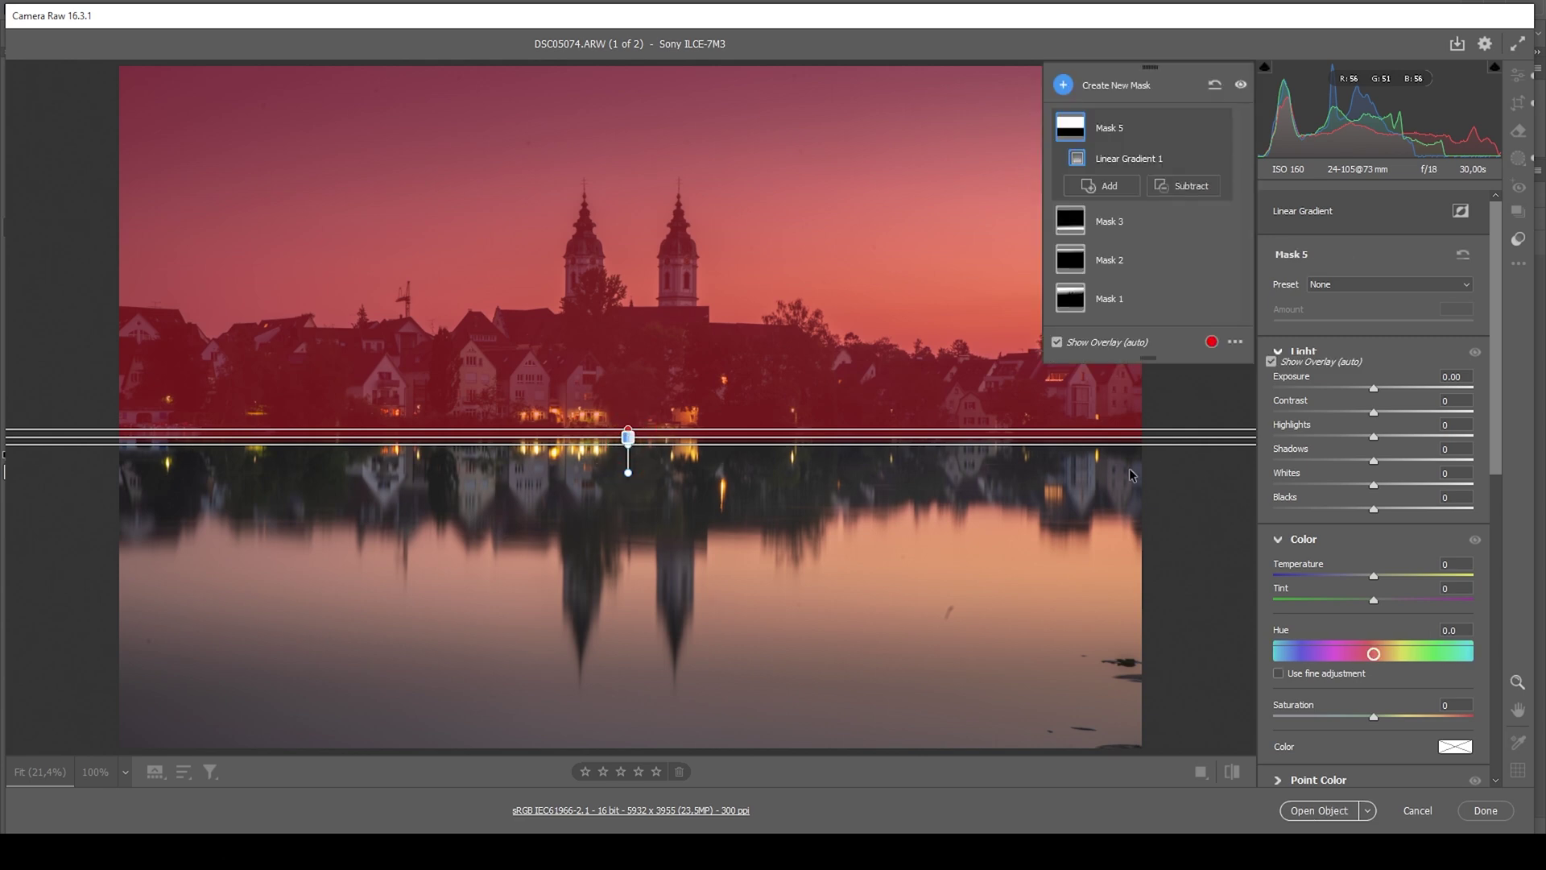
click(1201, 193)
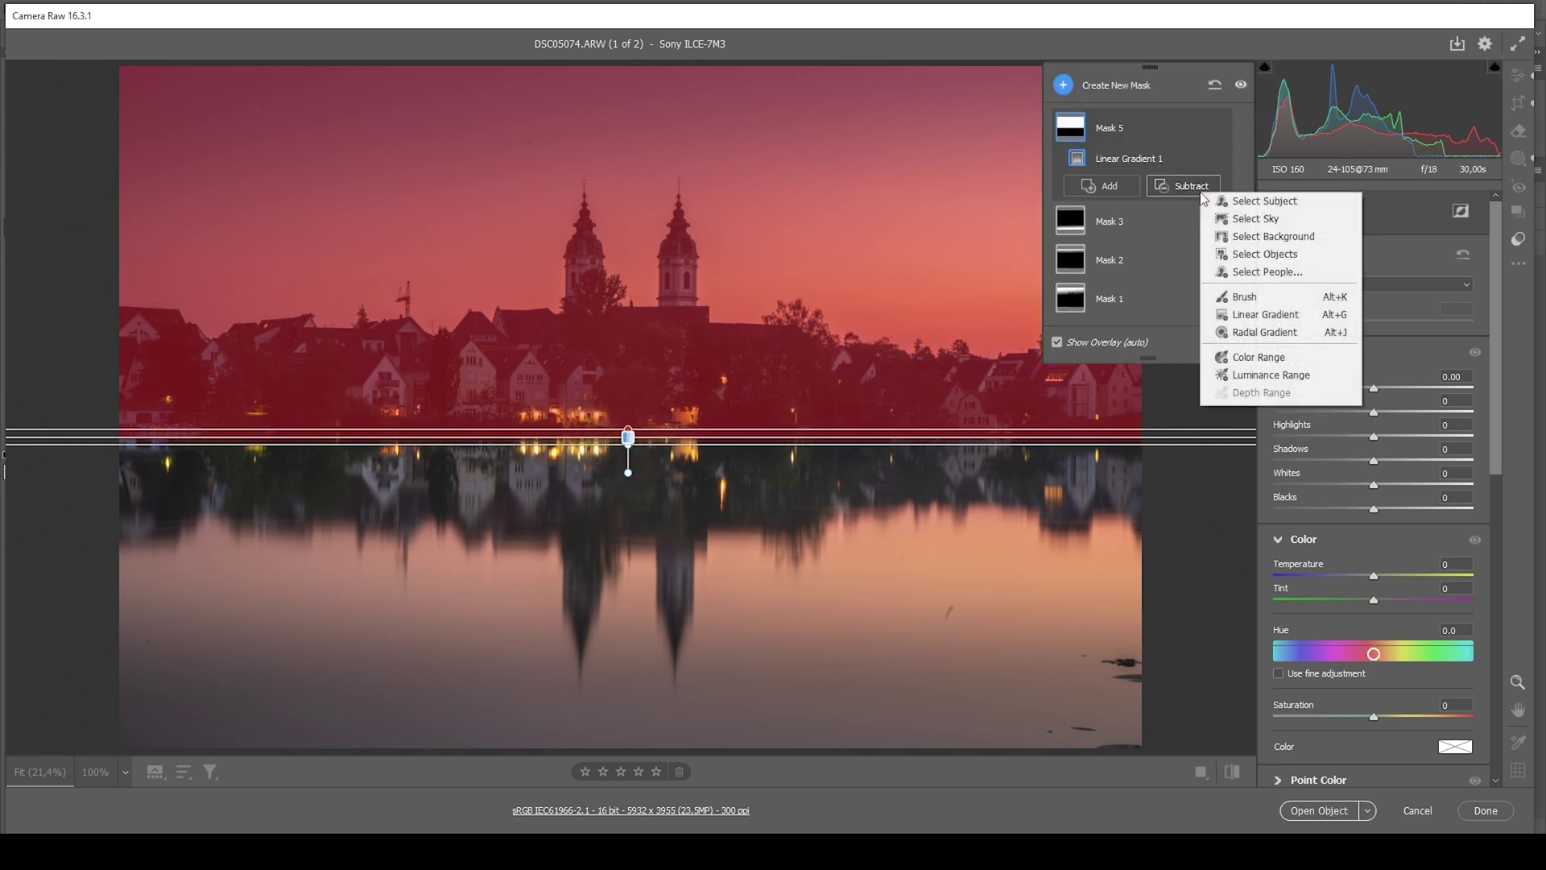
click(1274, 222)
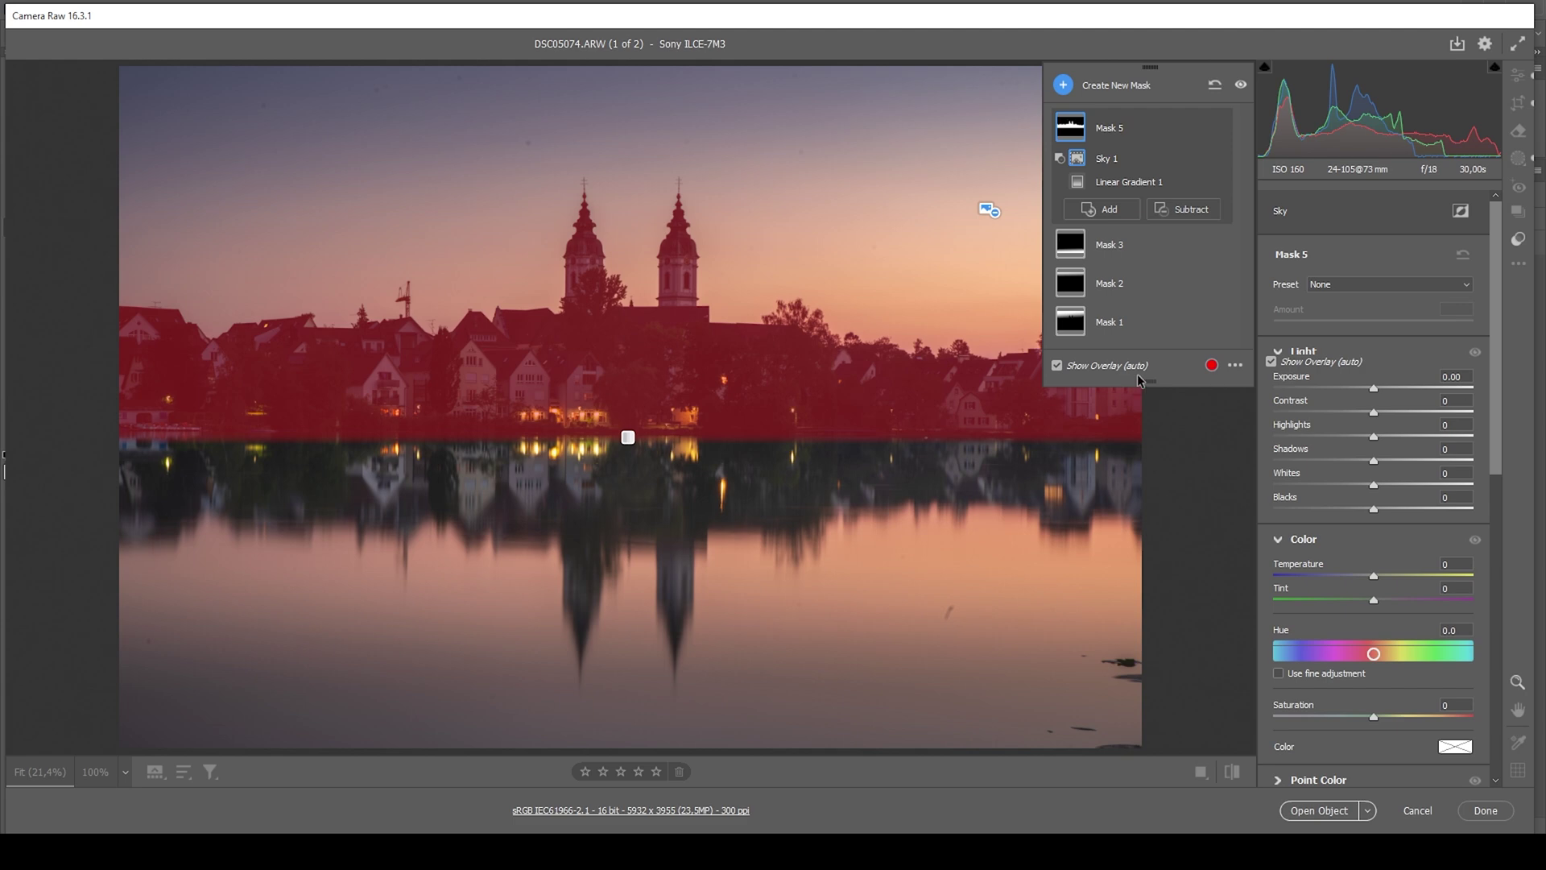
Step: Adjust the masked town with Contrast +51, Shadows +9 and Whites +8
drag(1373, 411, 1423, 412)
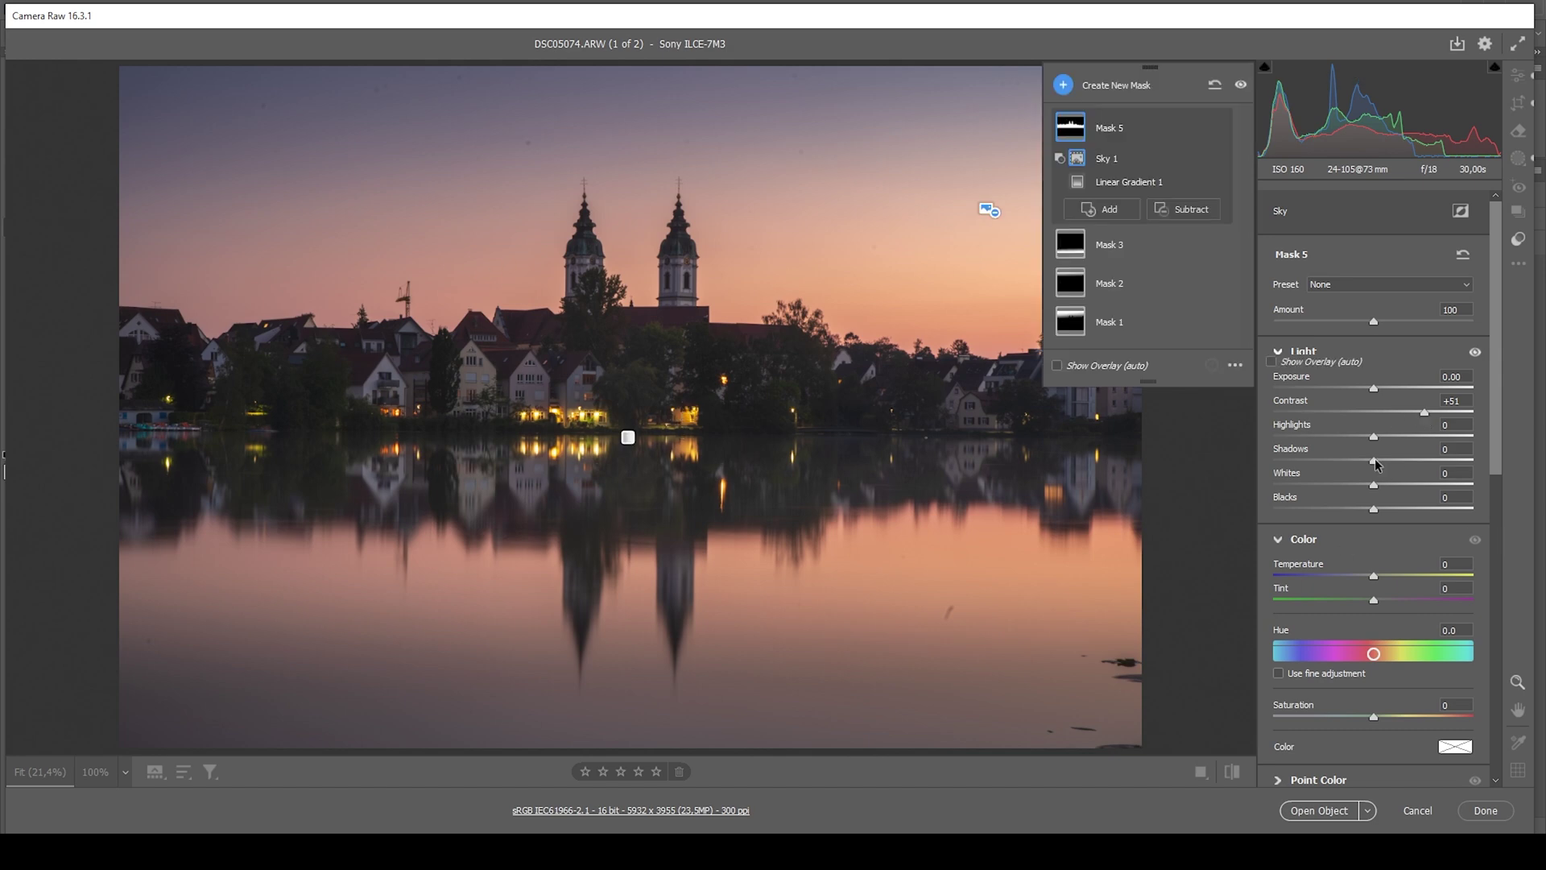
drag(1374, 458, 1387, 466)
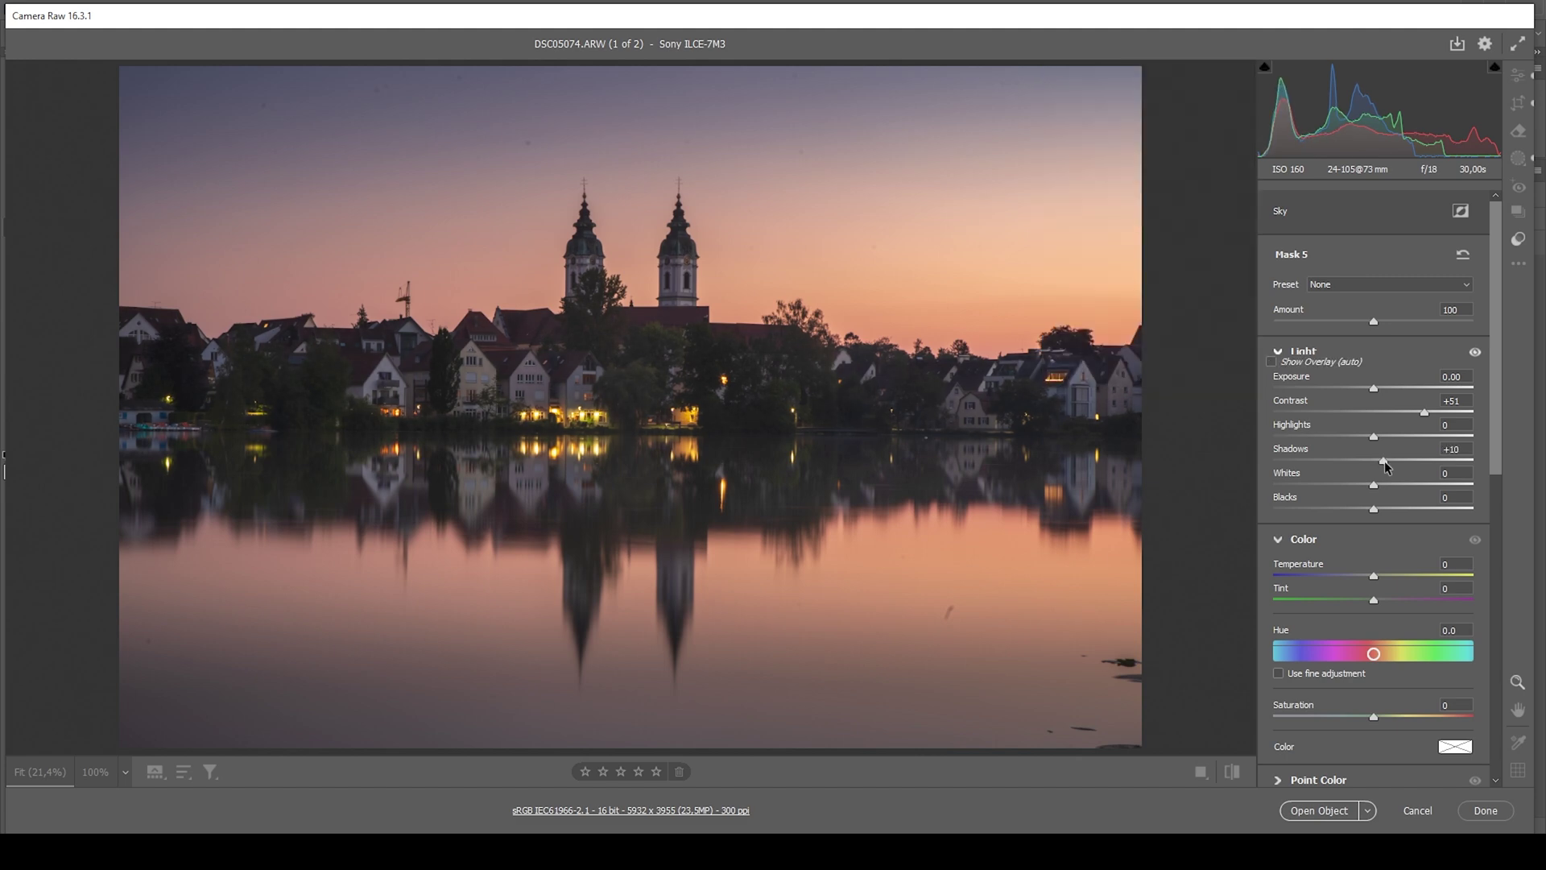
drag(1384, 461, 1380, 482)
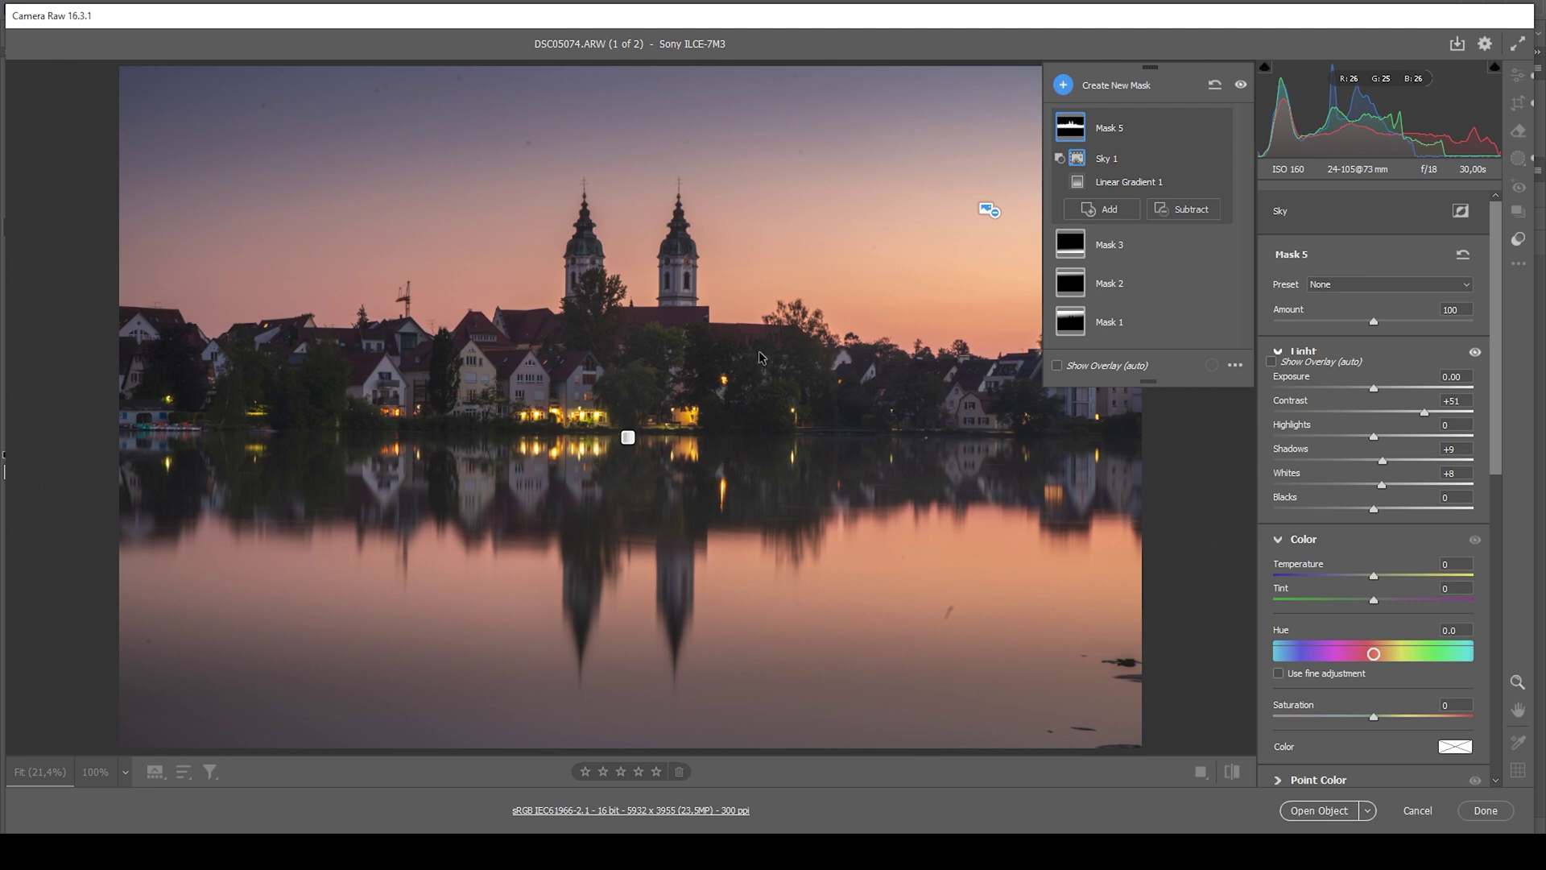
Step: Mask the water below the shoreline with a narrow linear gradient, and subtract a gradient running from the tower-reflection tips up to the tree reflections
click(1116, 85)
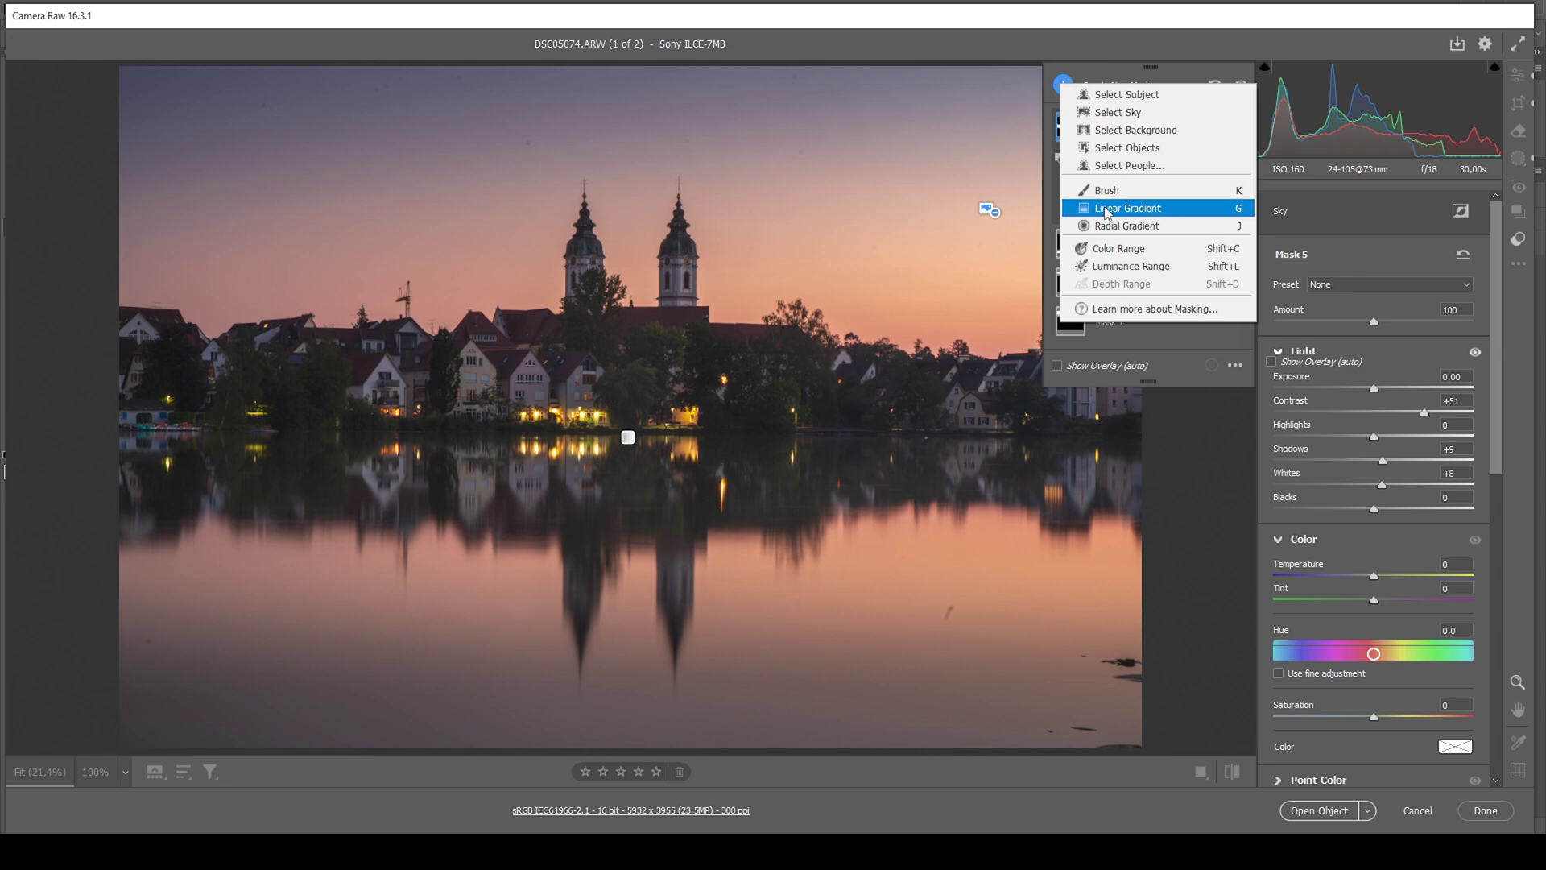
click(1112, 211)
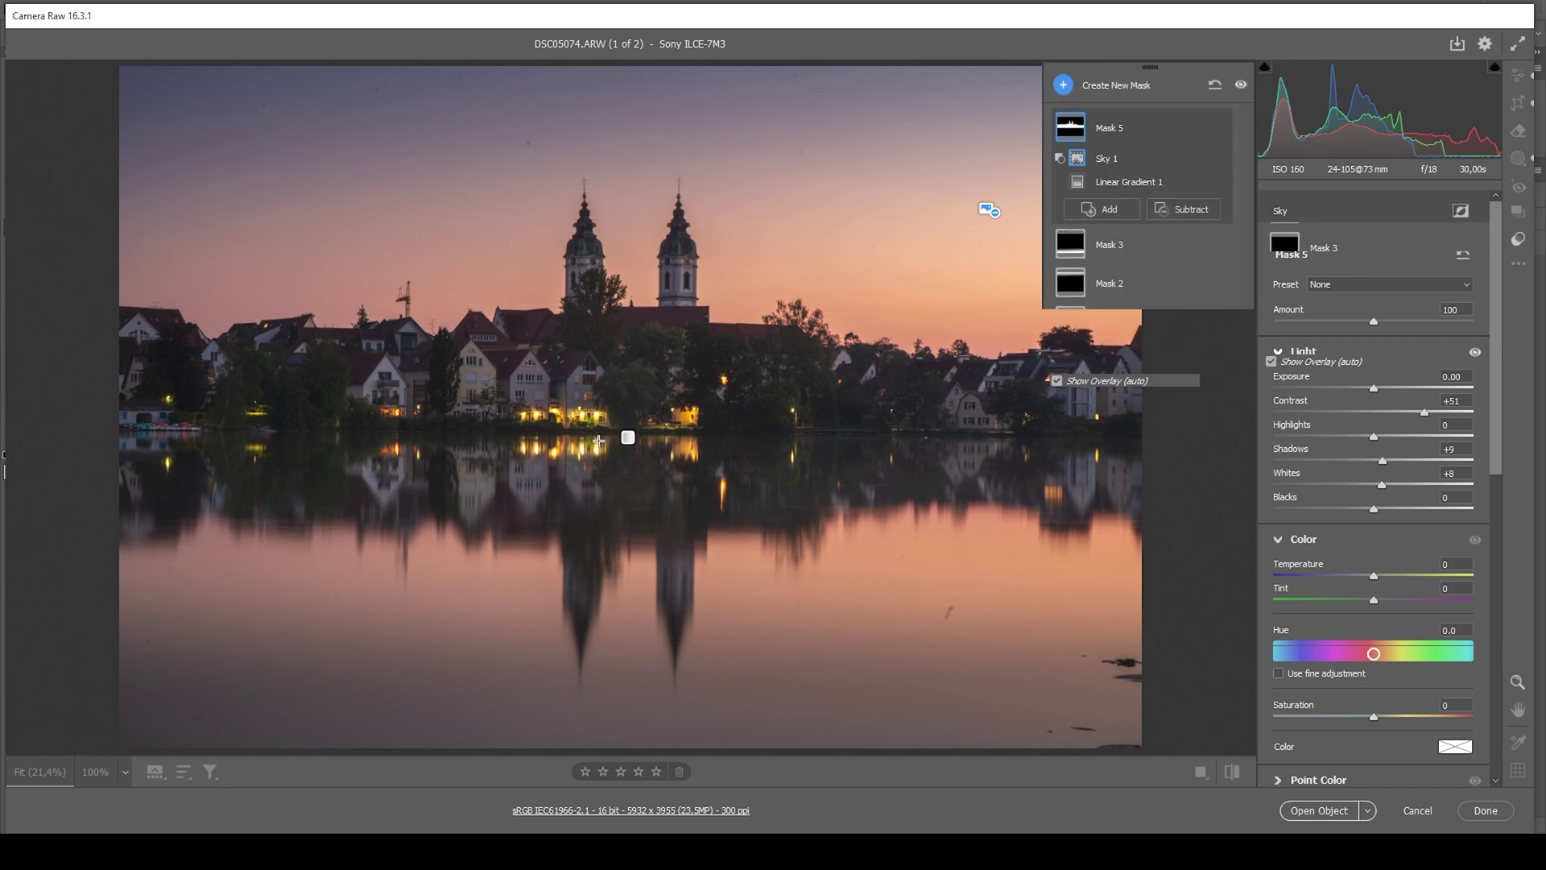
drag(604, 441, 603, 398)
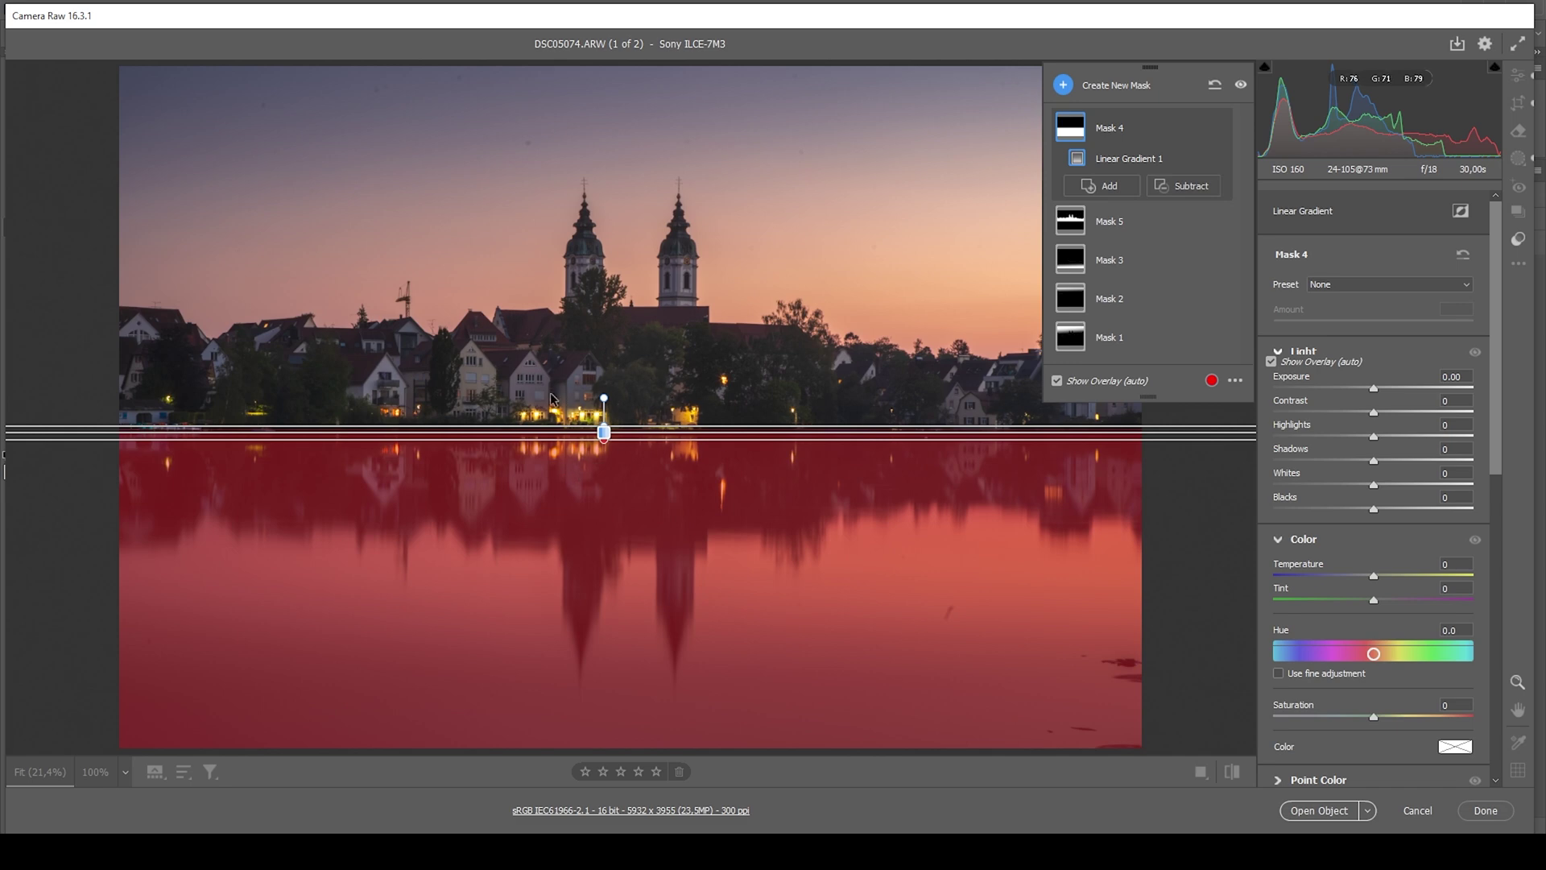
click(1187, 188)
click(1254, 314)
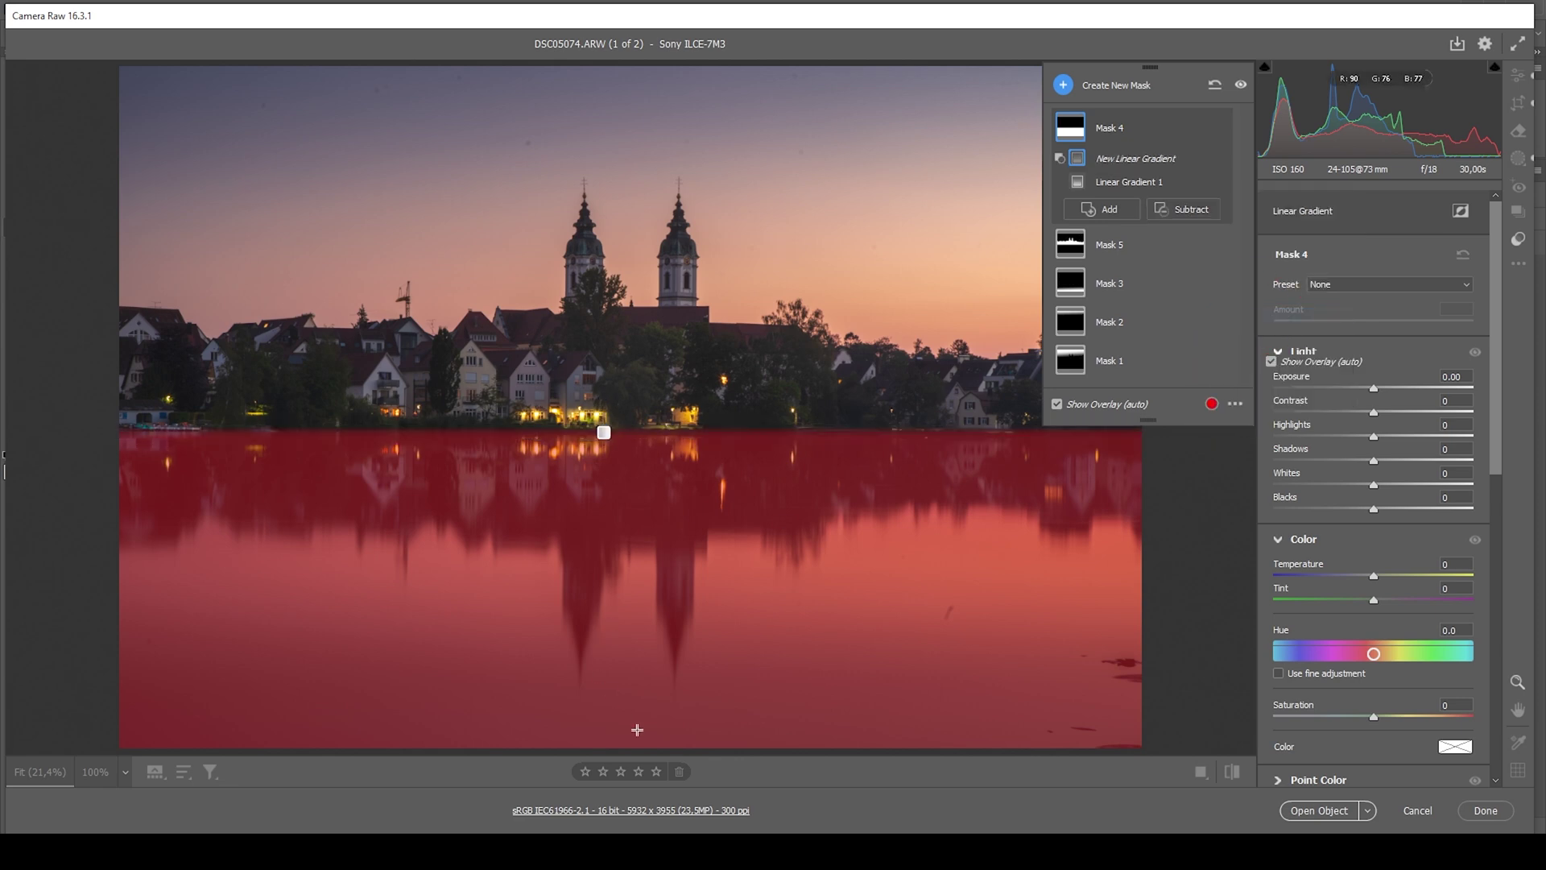
drag(629, 677, 629, 498)
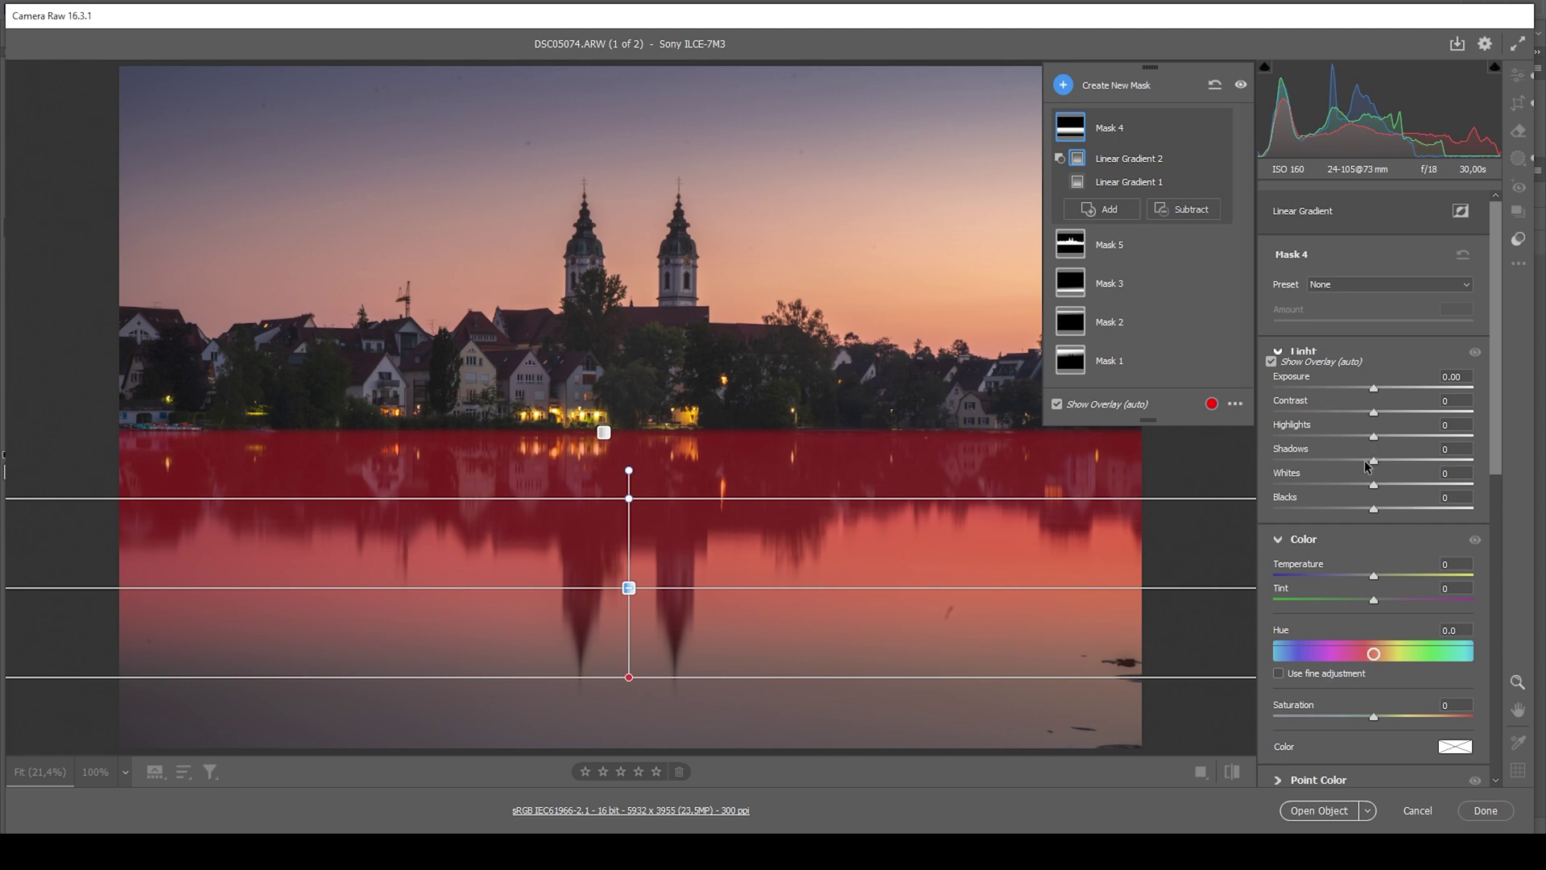
Step: Adjust the masked reflections with Shadows -19, Texture +17 and Clarity +14
drag(1366, 464, 1356, 462)
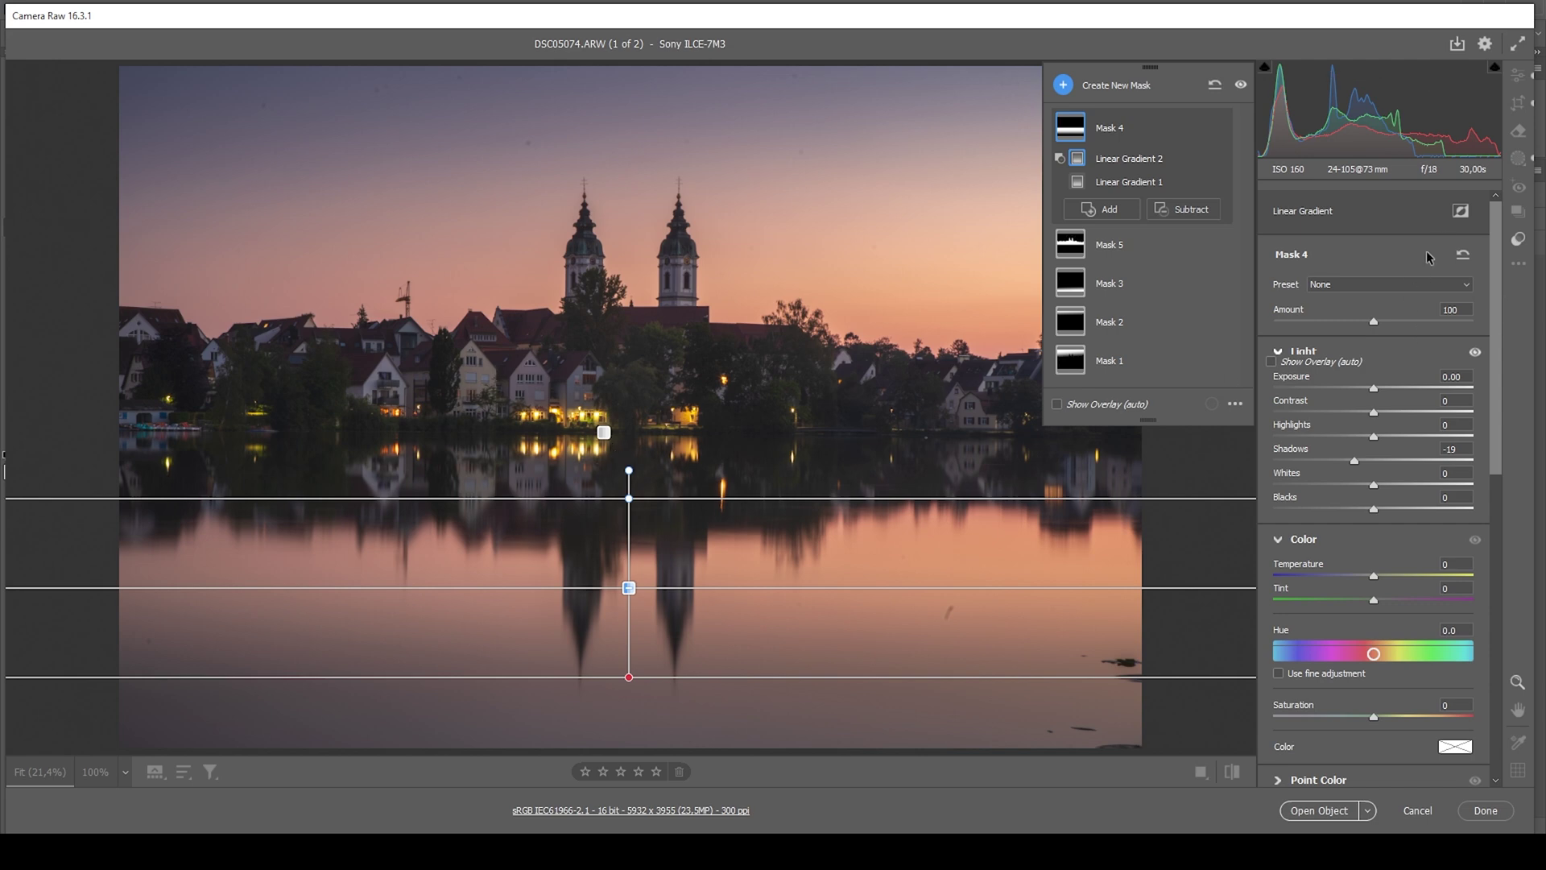
drag(1496, 233, 1496, 386)
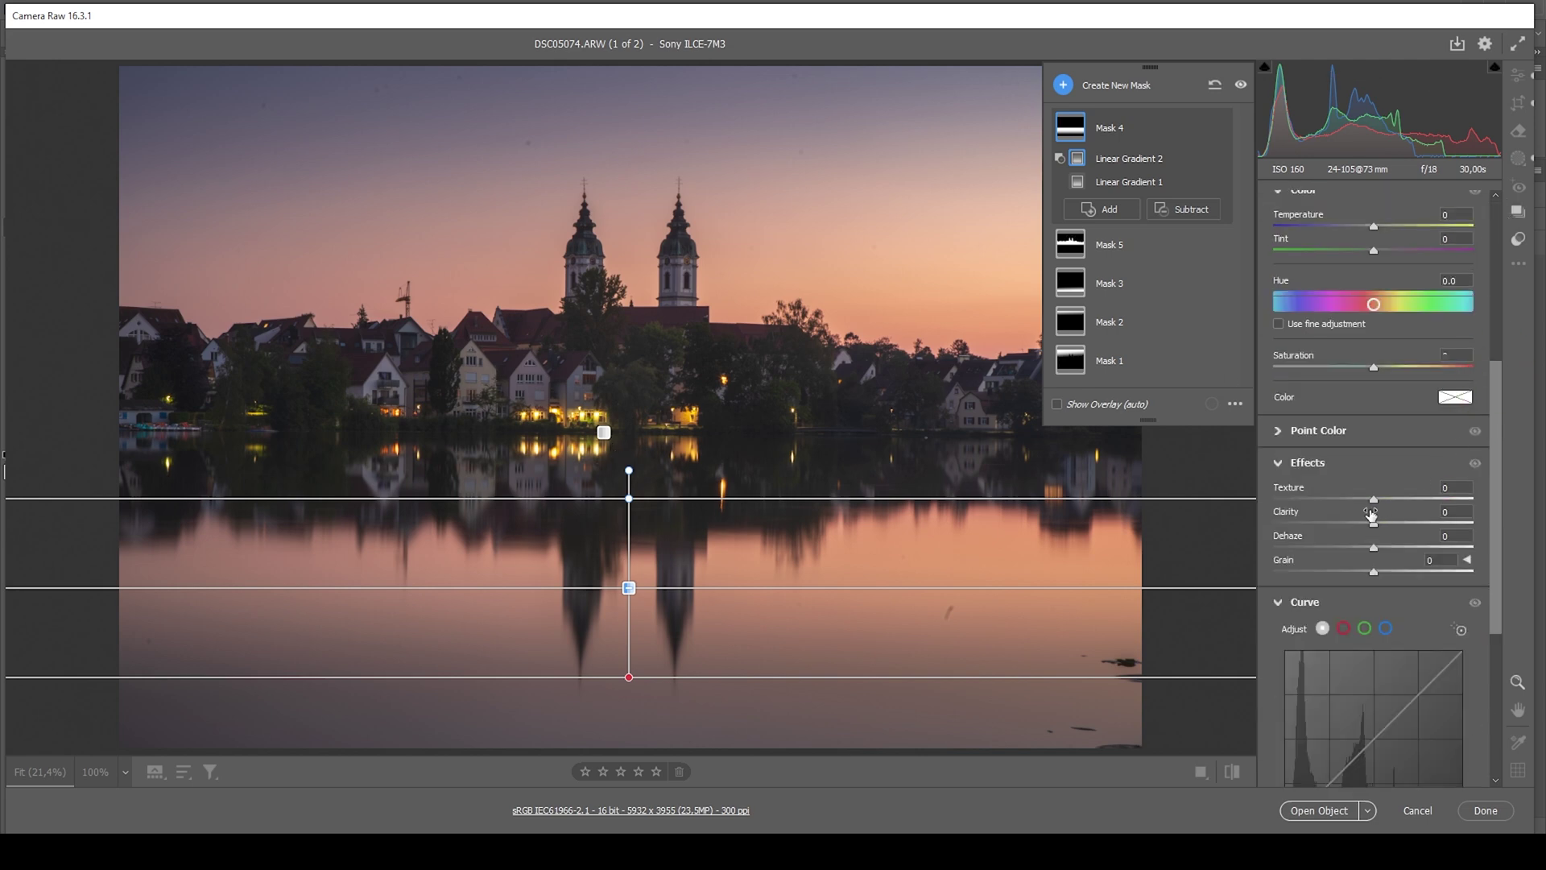
drag(1373, 499, 1406, 503)
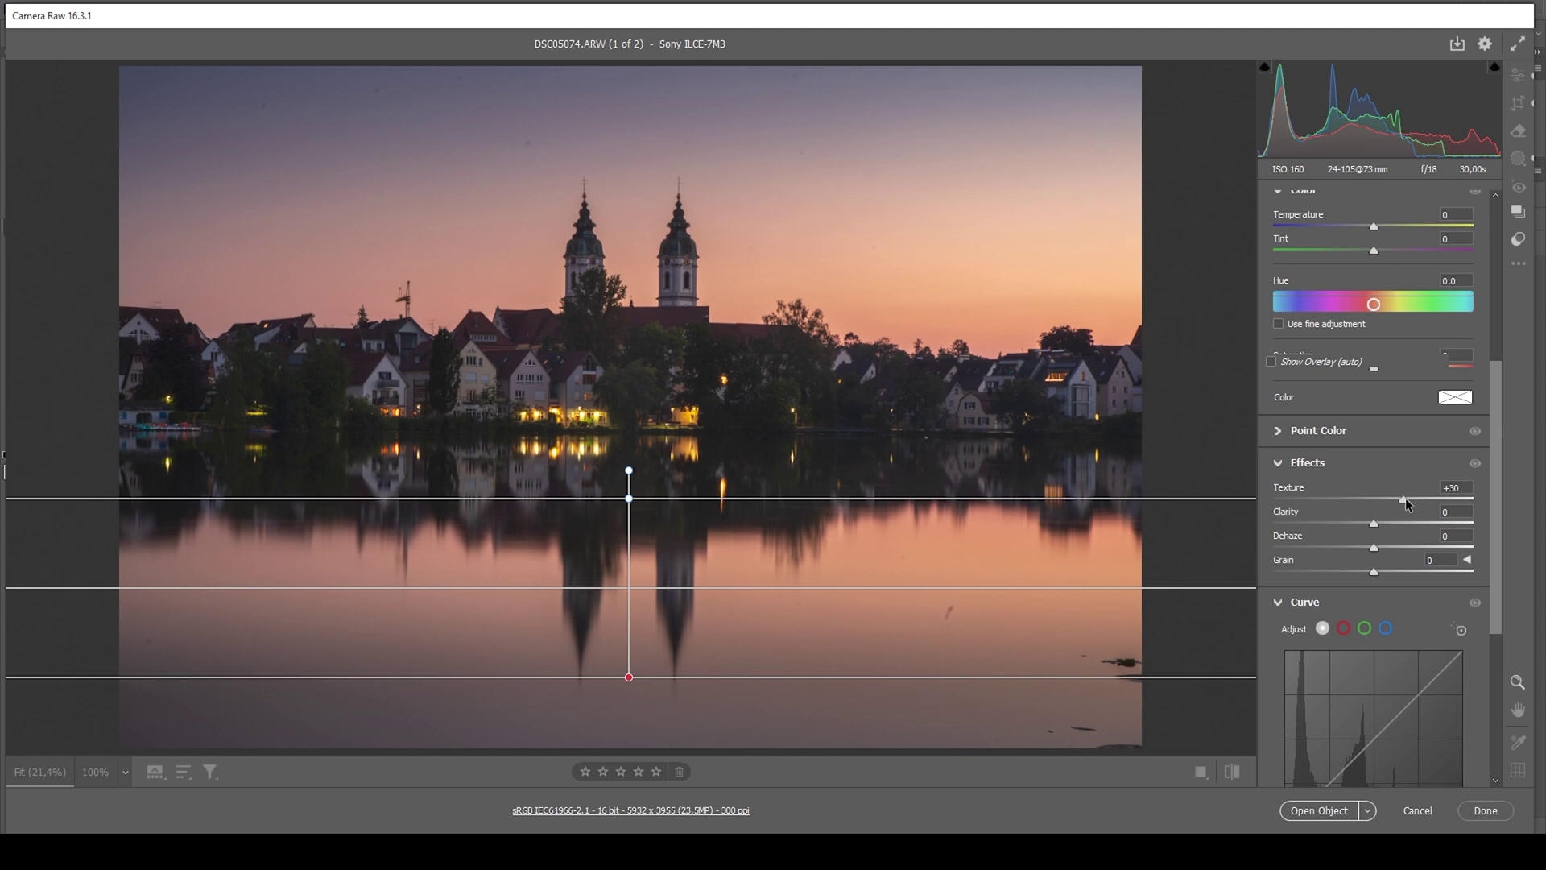
mouse_move(1406, 503)
mouse_down()
mouse_move(1390, 503)
mouse_move(1399, 523)
mouse_up()
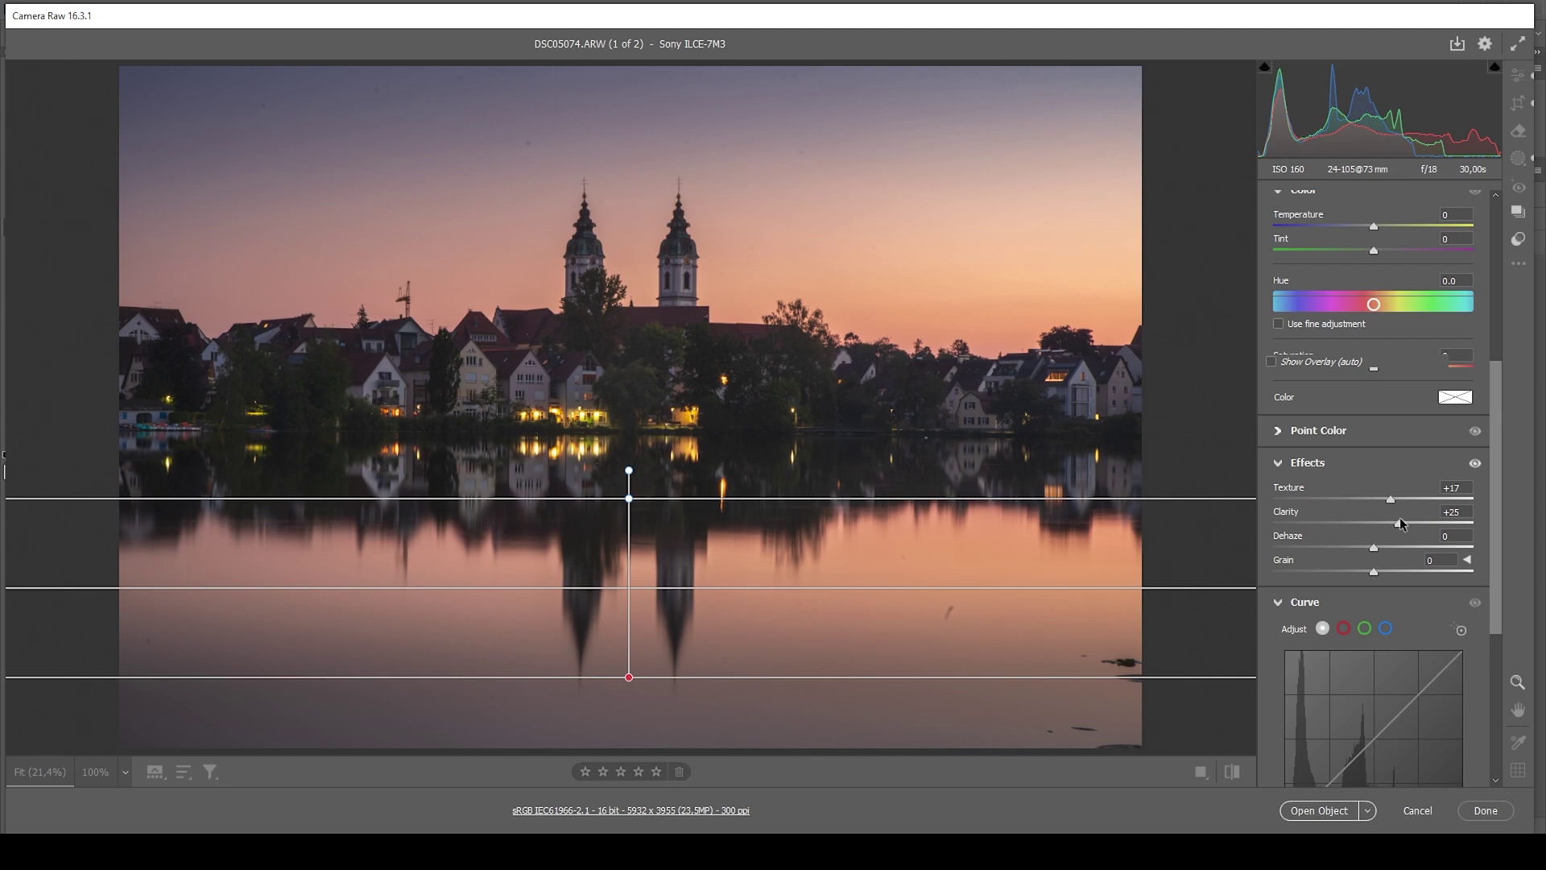
drag(1393, 522, 1390, 521)
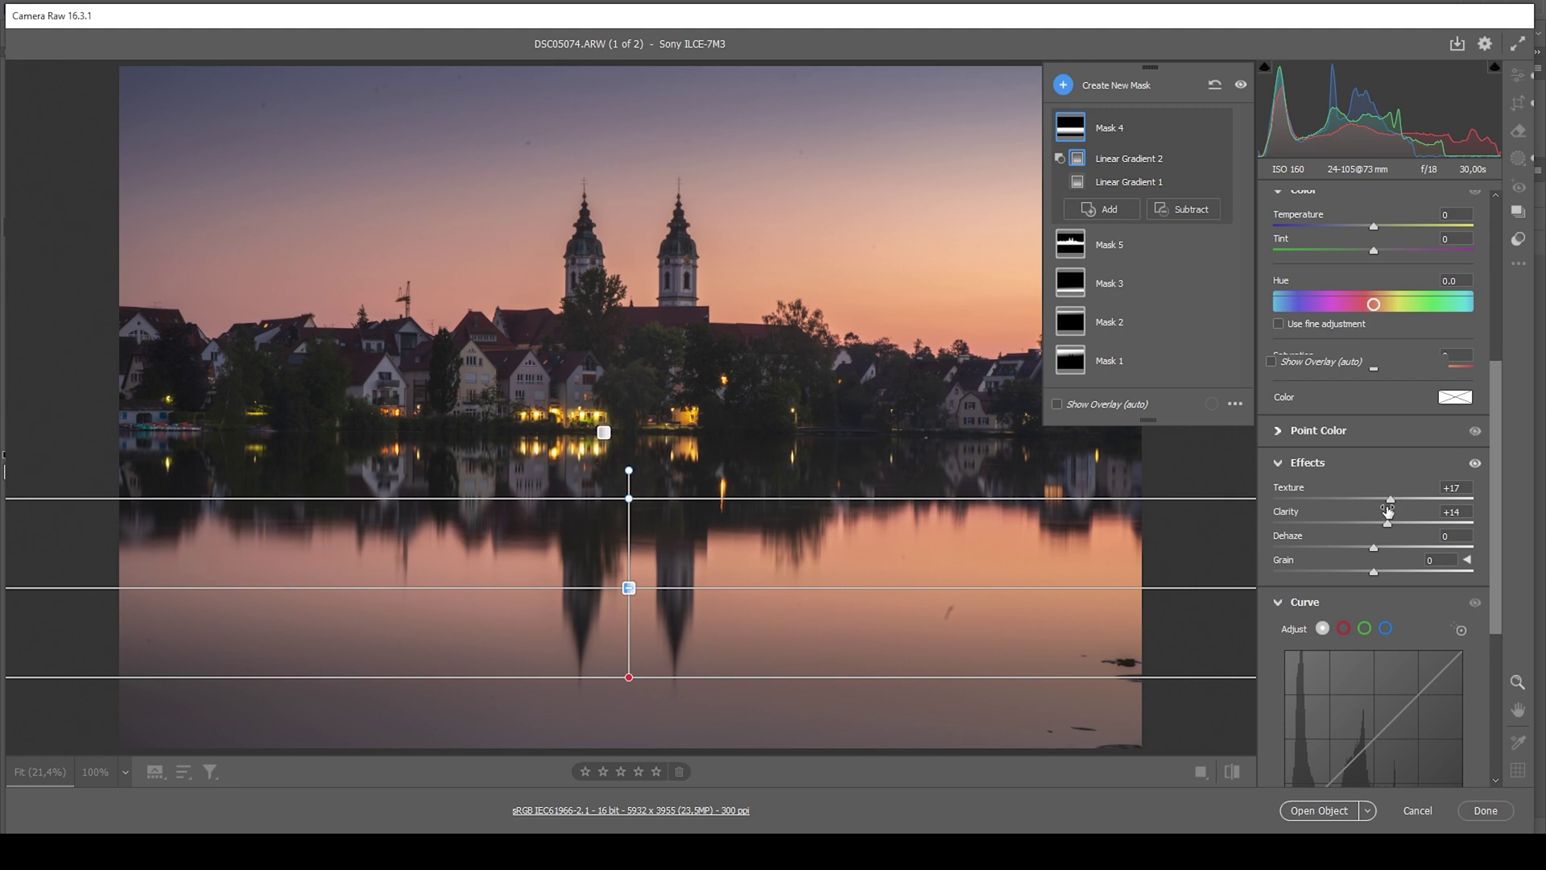
Step: Create another sky mask and subtract a linear gradient running from just above the tower tips down to the waterline
click(1063, 84)
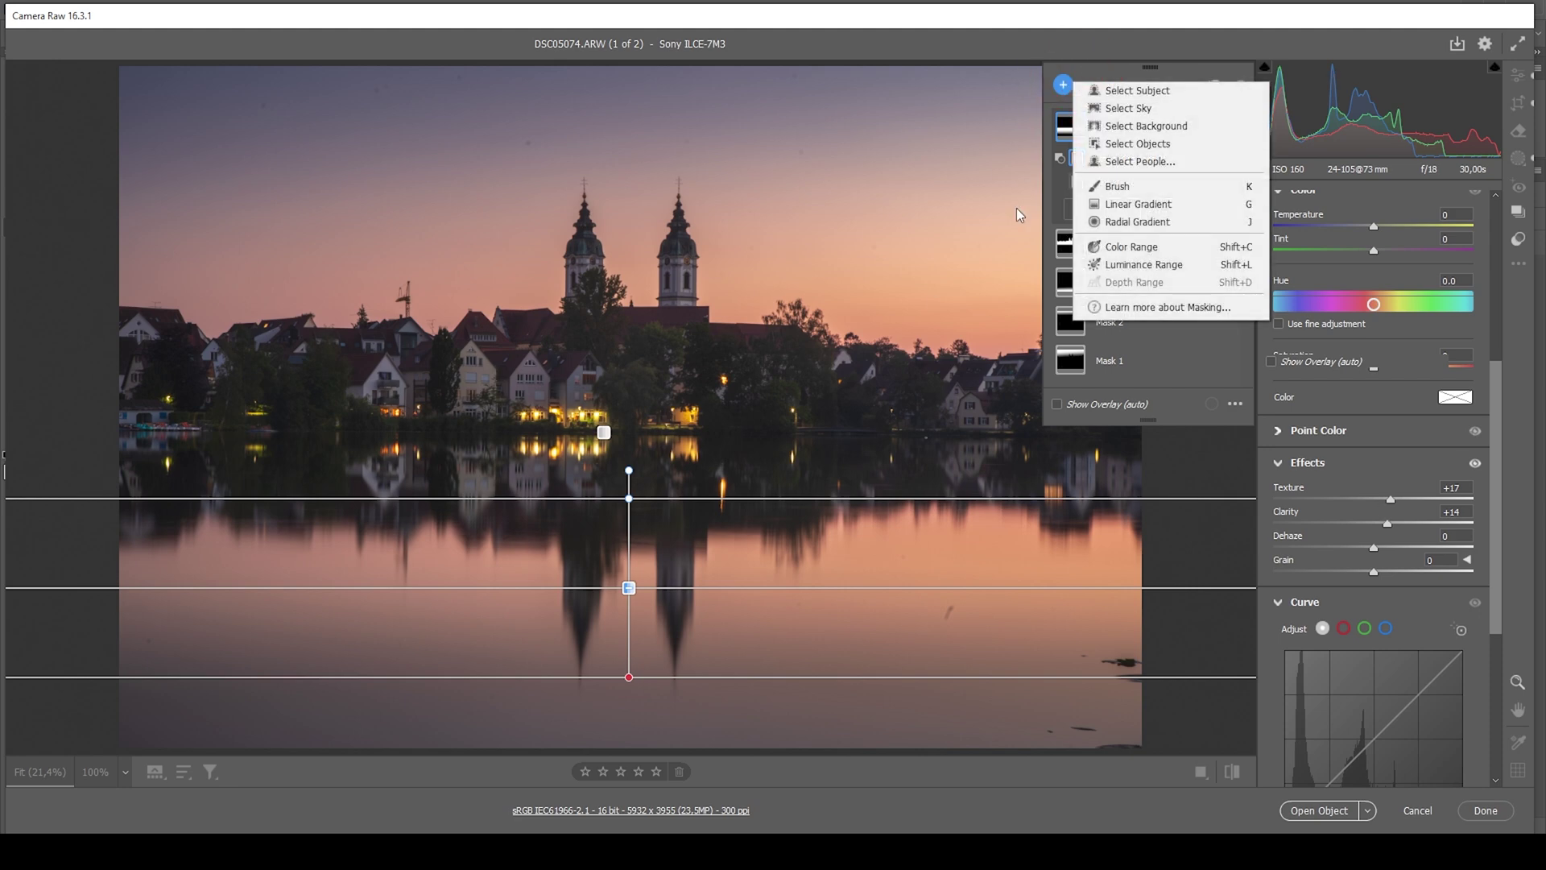
click(1176, 107)
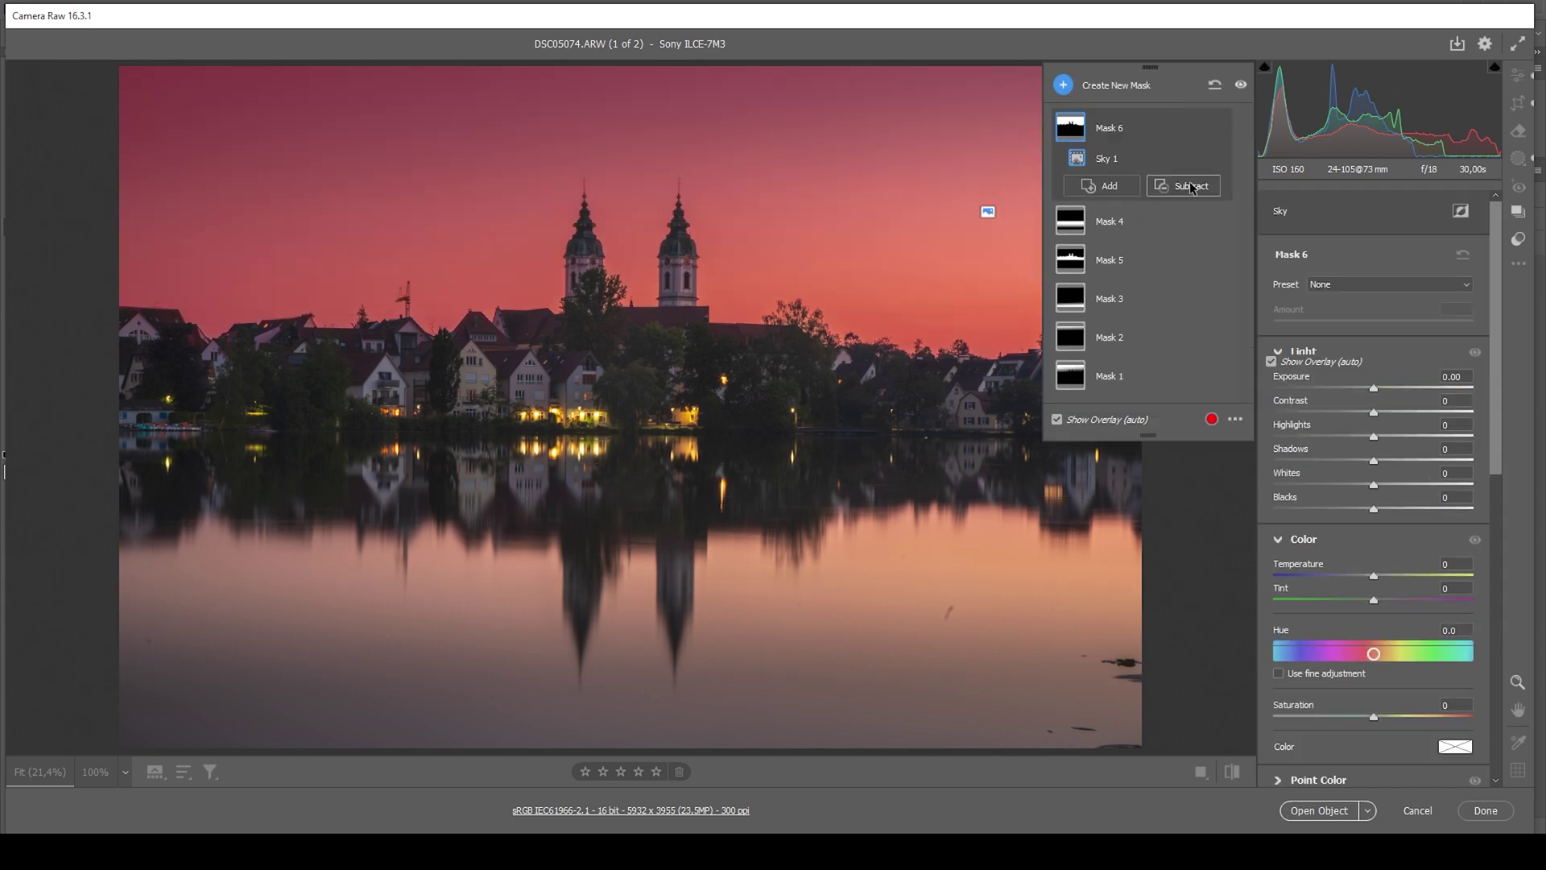
click(1191, 187)
click(1228, 310)
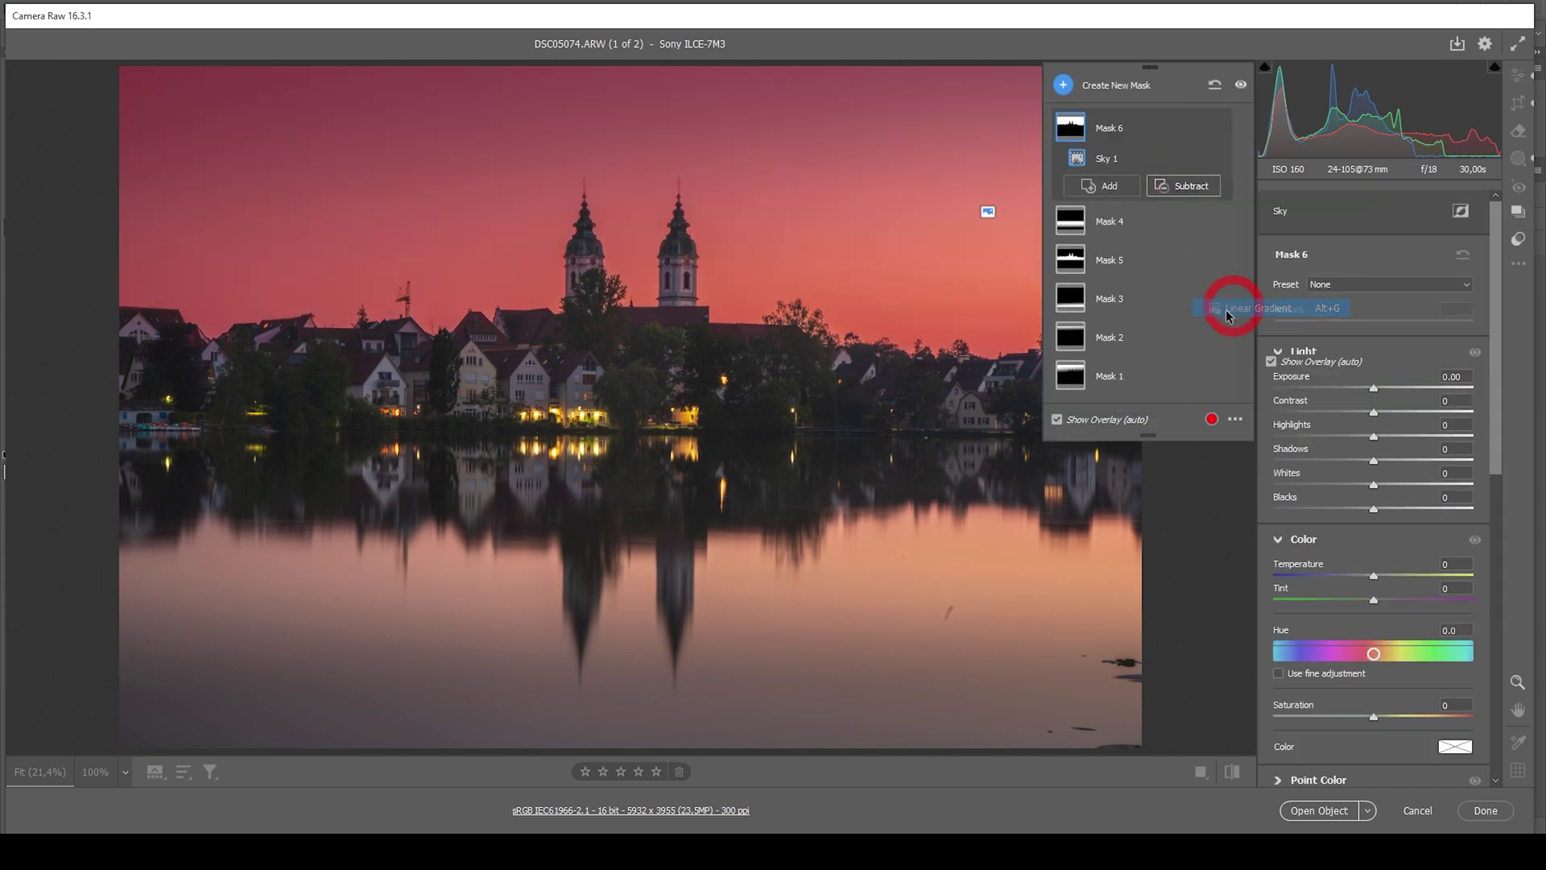
drag(607, 111, 629, 432)
drag(608, 113, 608, 170)
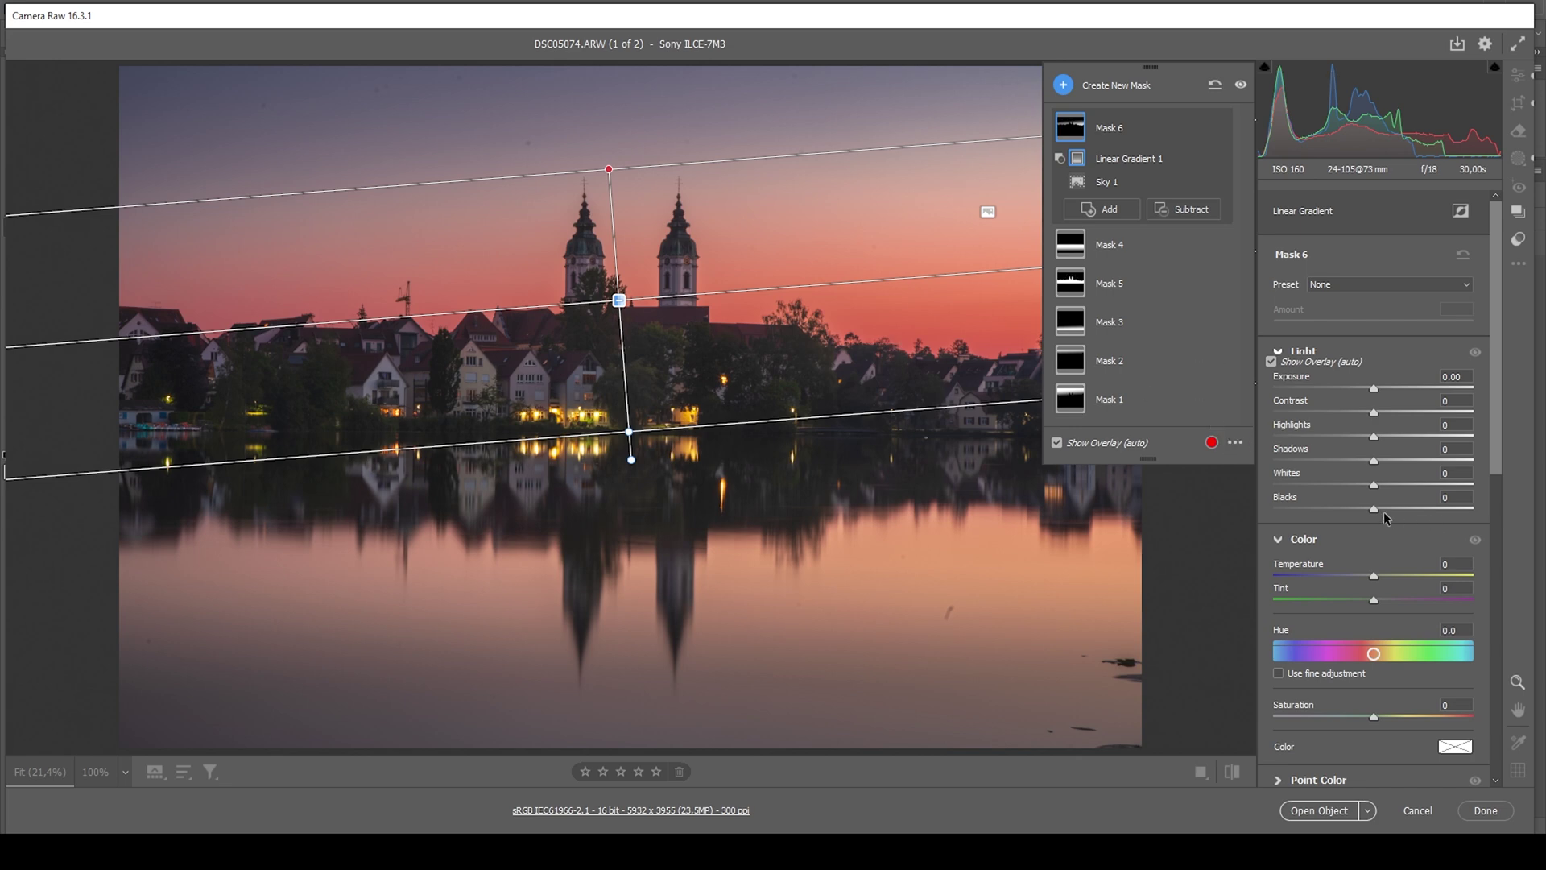
Step: Brighten and warm the masked lower sky with Whites +21, Blacks +31 and Temperature +13
drag(1376, 510, 1399, 513)
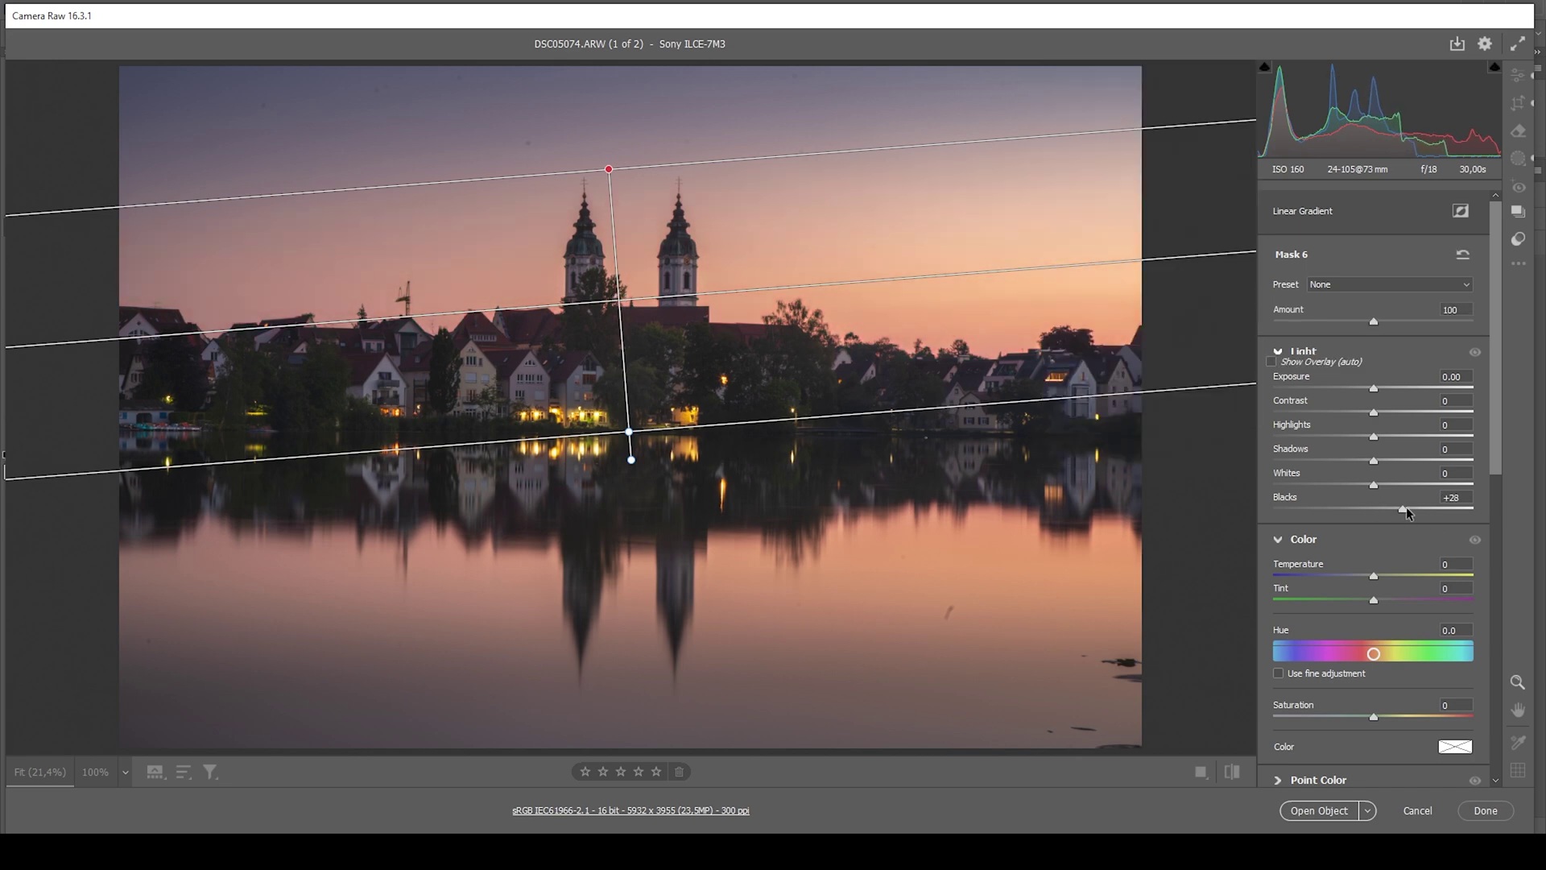
mouse_move(1408, 505)
mouse_down()
mouse_move(1379, 485)
mouse_move(1396, 487)
mouse_up()
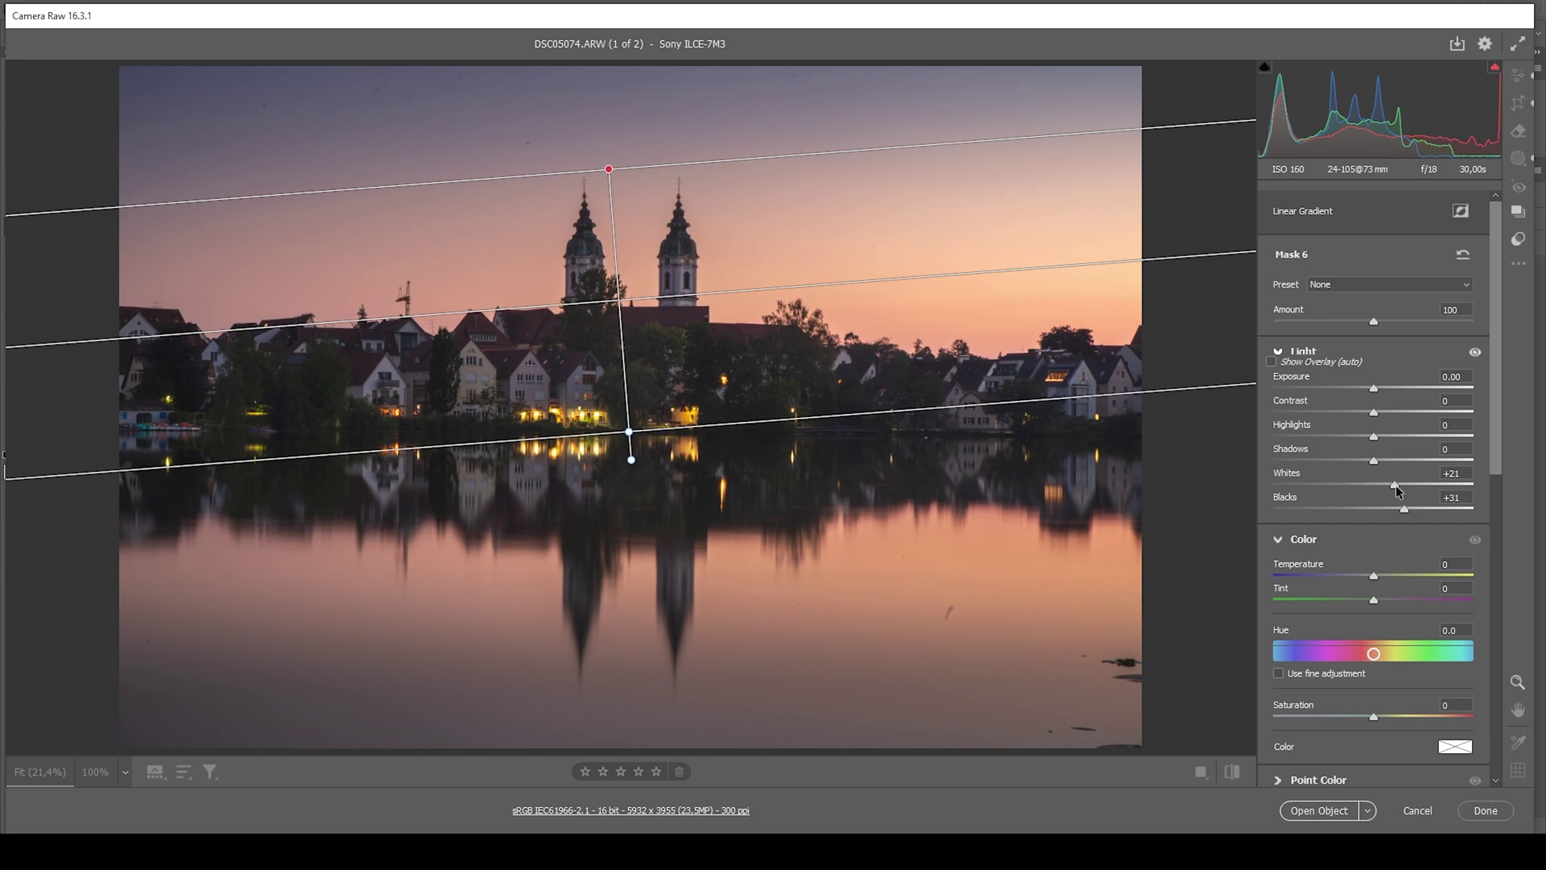
drag(1398, 489, 1398, 489)
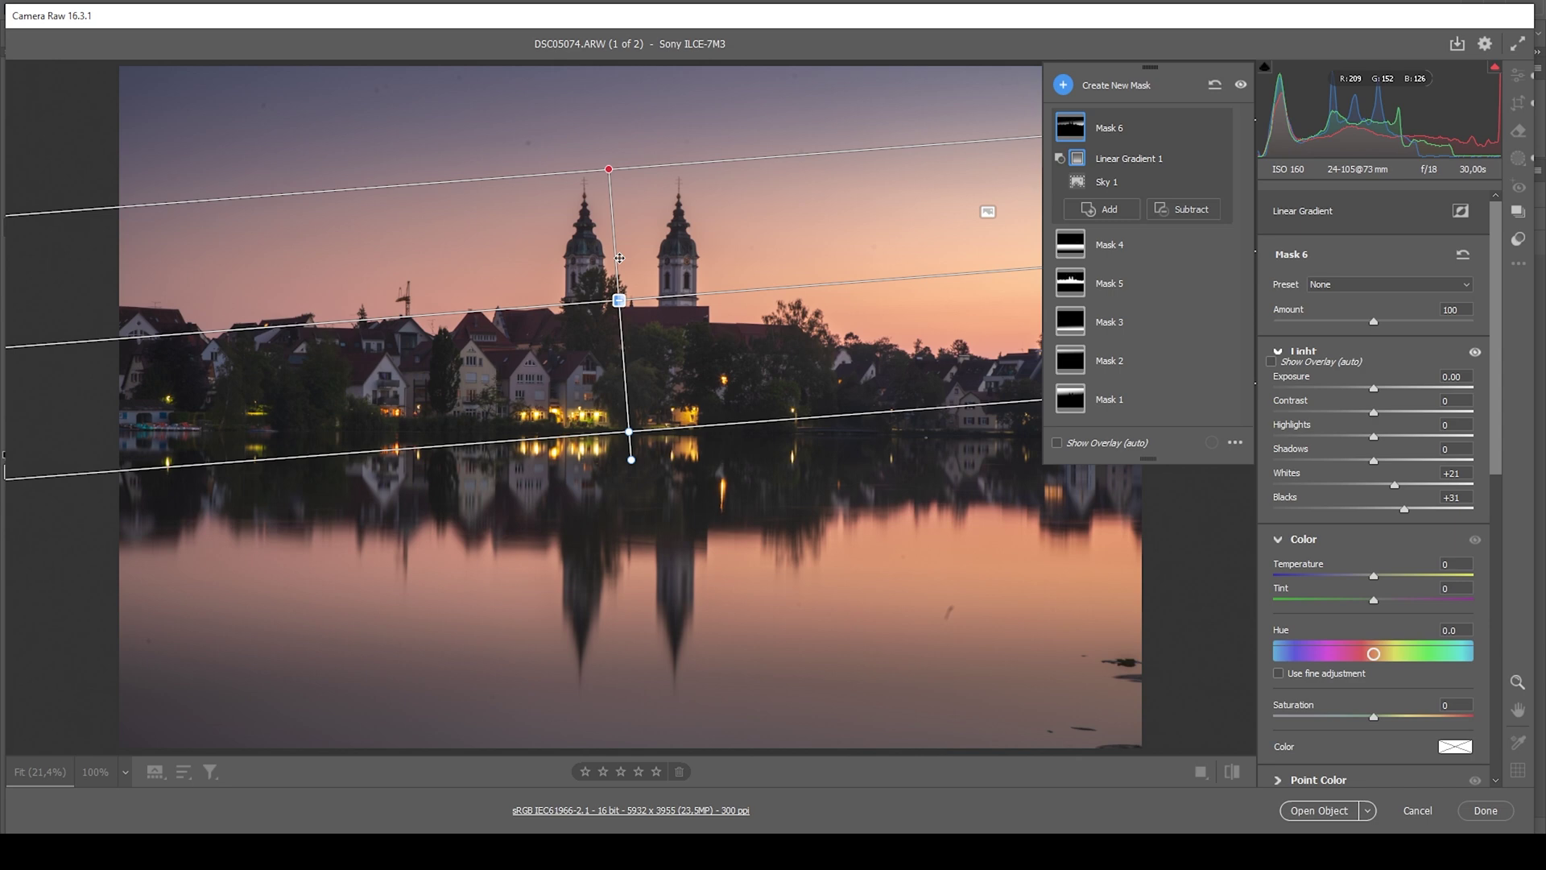
drag(1375, 576, 1385, 575)
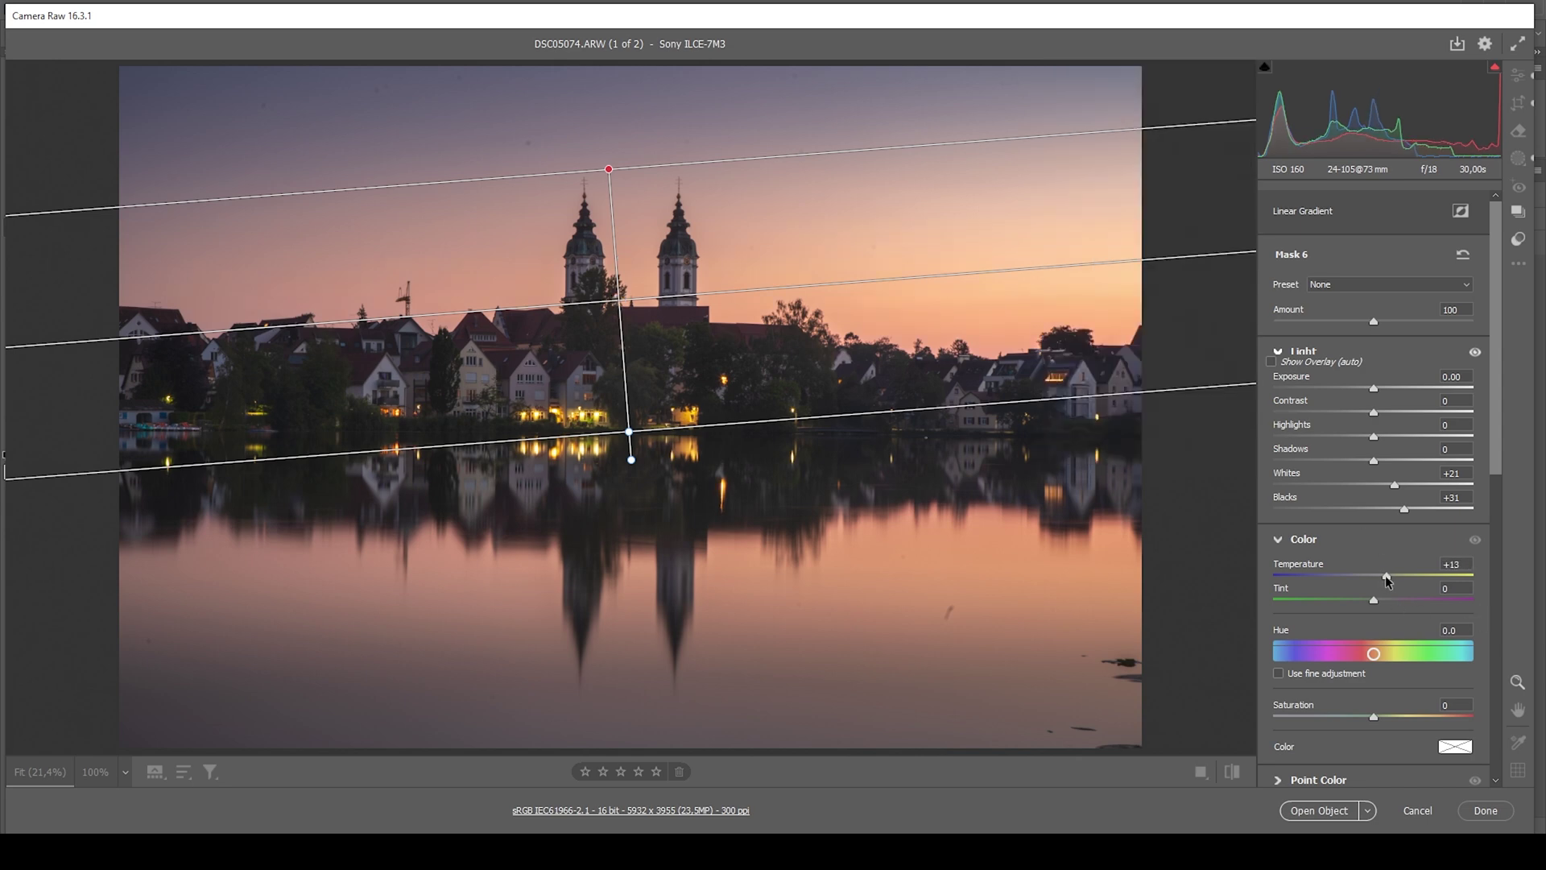
Step: Warm the masked lower sky further with Temperature +39 and Tint +7
drag(1385, 575, 1413, 581)
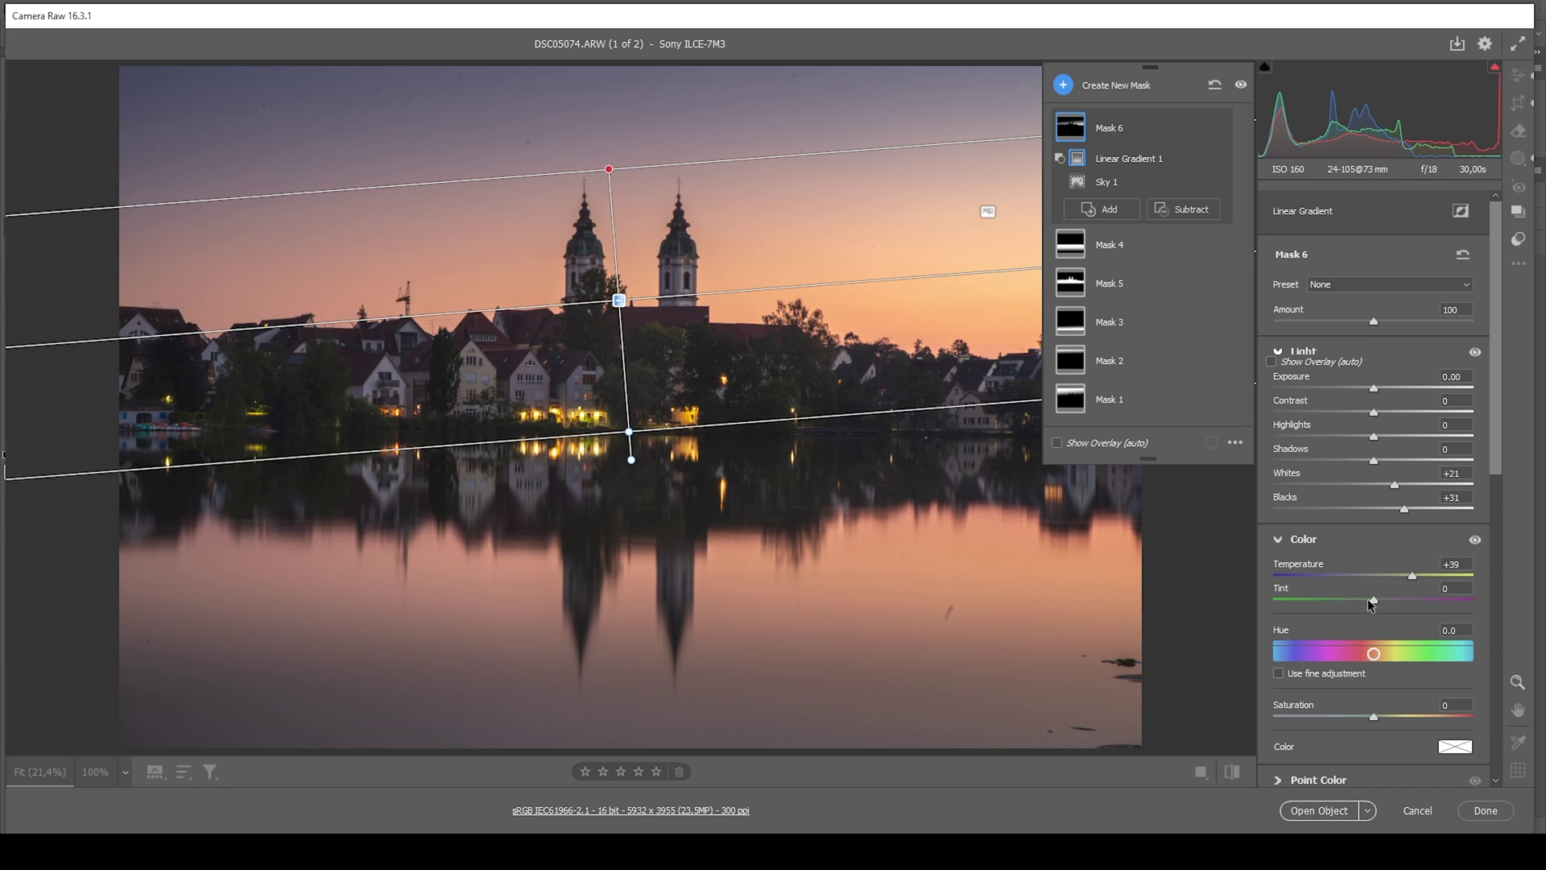
drag(1375, 601, 1378, 602)
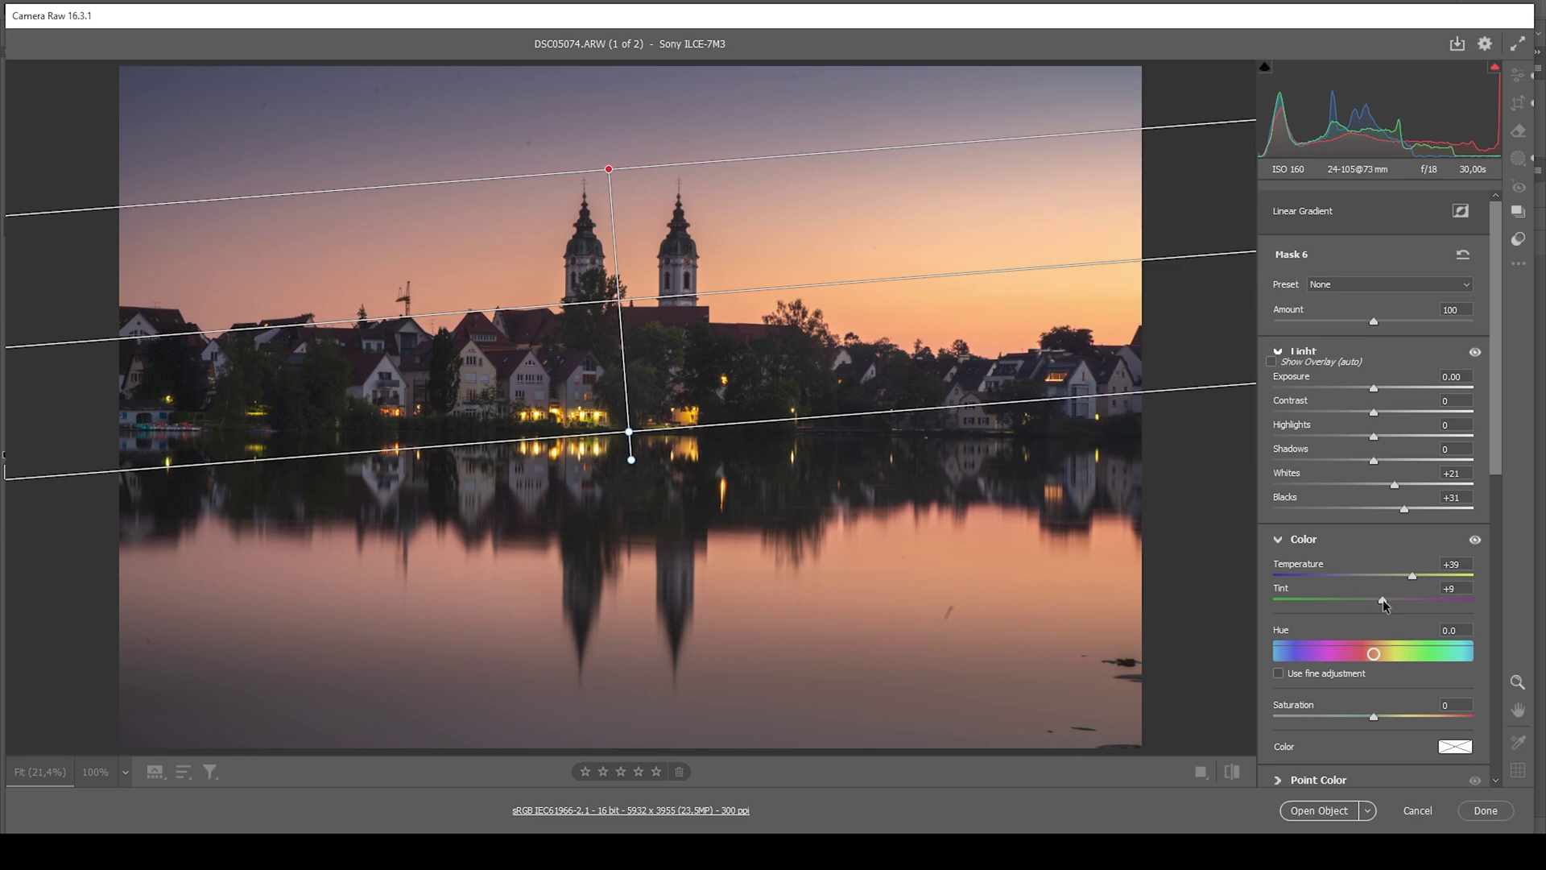
drag(1384, 604, 1380, 601)
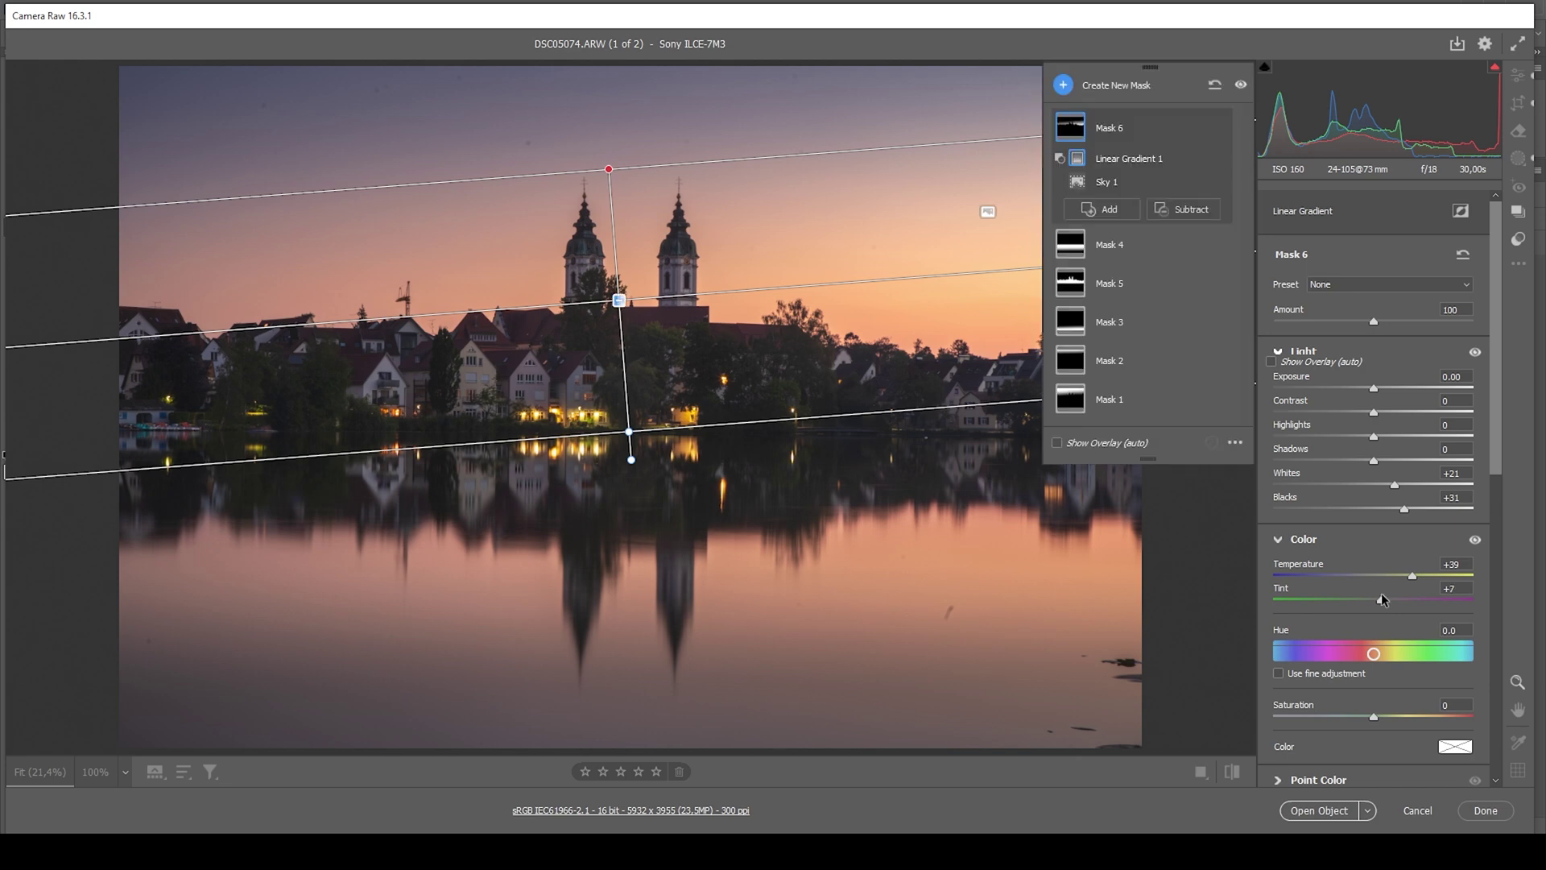
Step: Tint the masked lower sky orange with color hue 24 and saturation 59, and compare the photo without this mask
click(1457, 749)
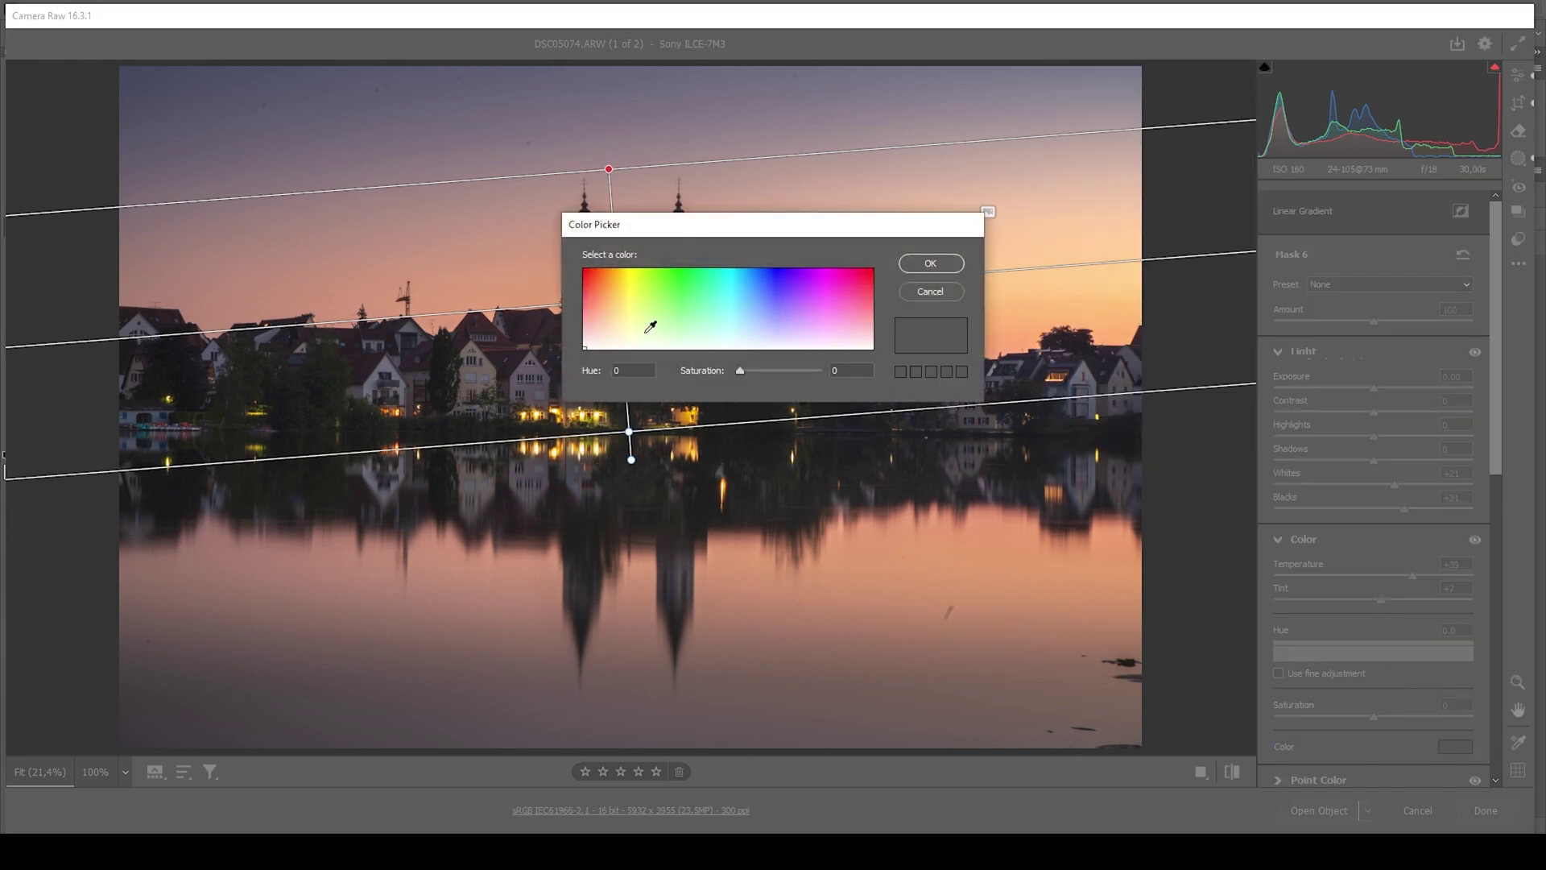
click(597, 316)
drag(598, 315, 604, 316)
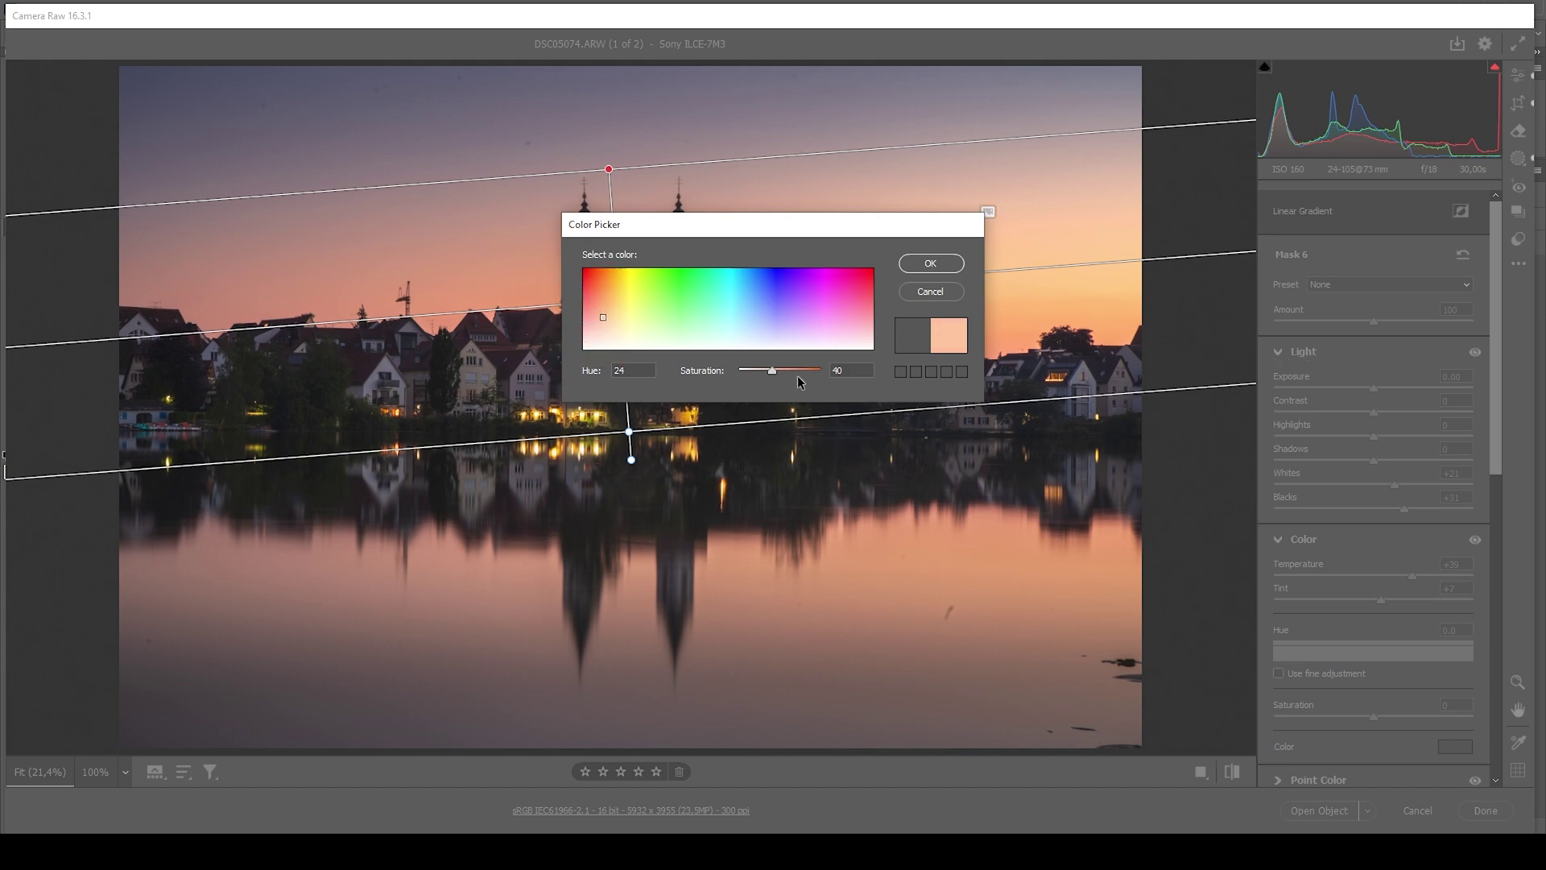
drag(771, 374, 789, 375)
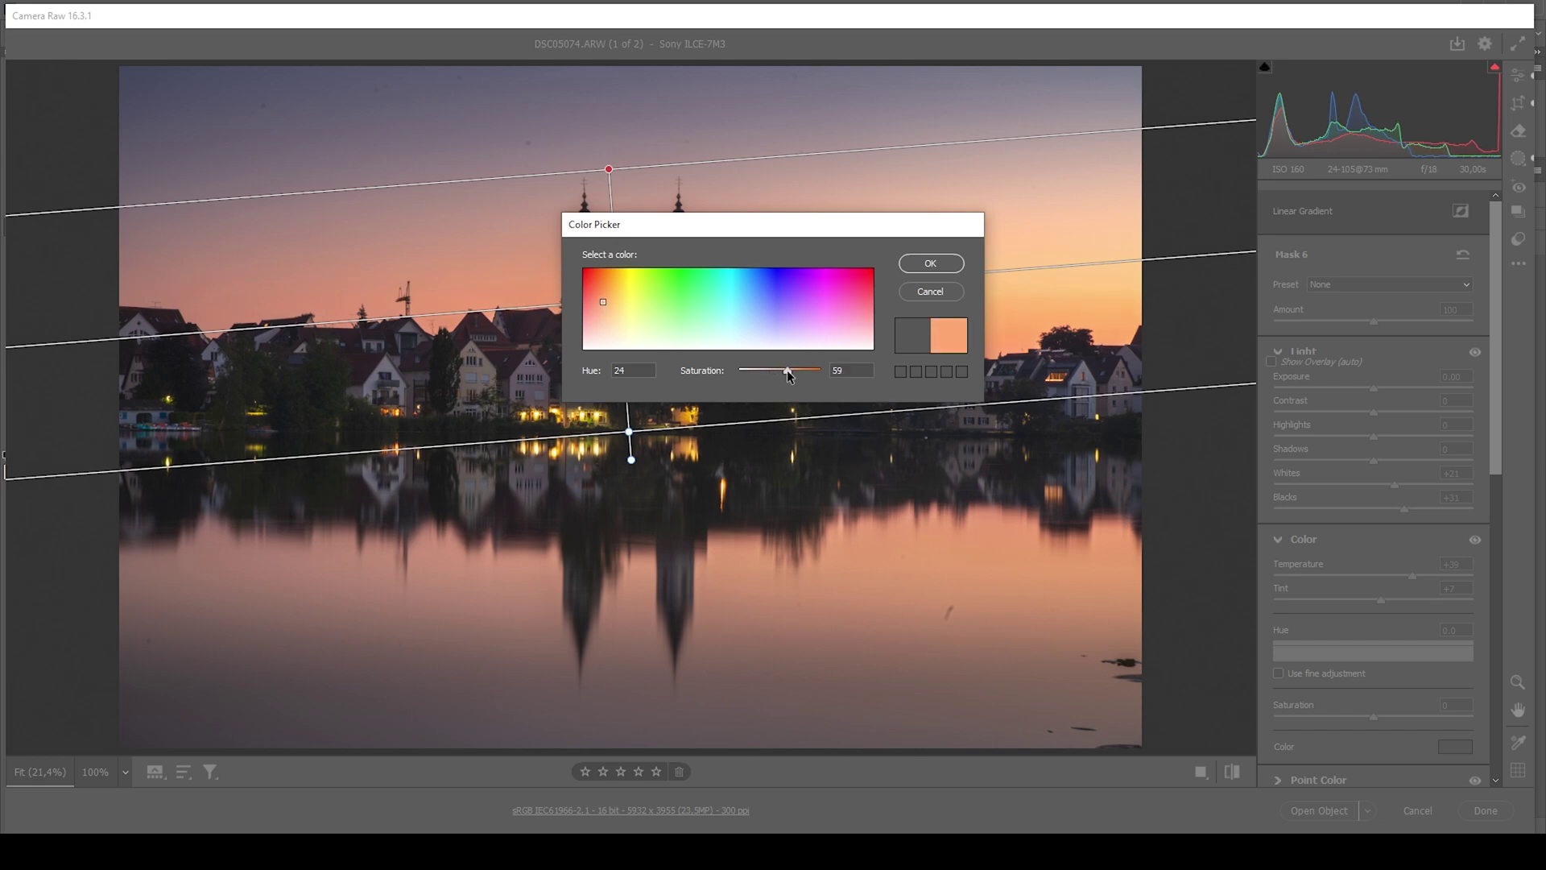
key(Return)
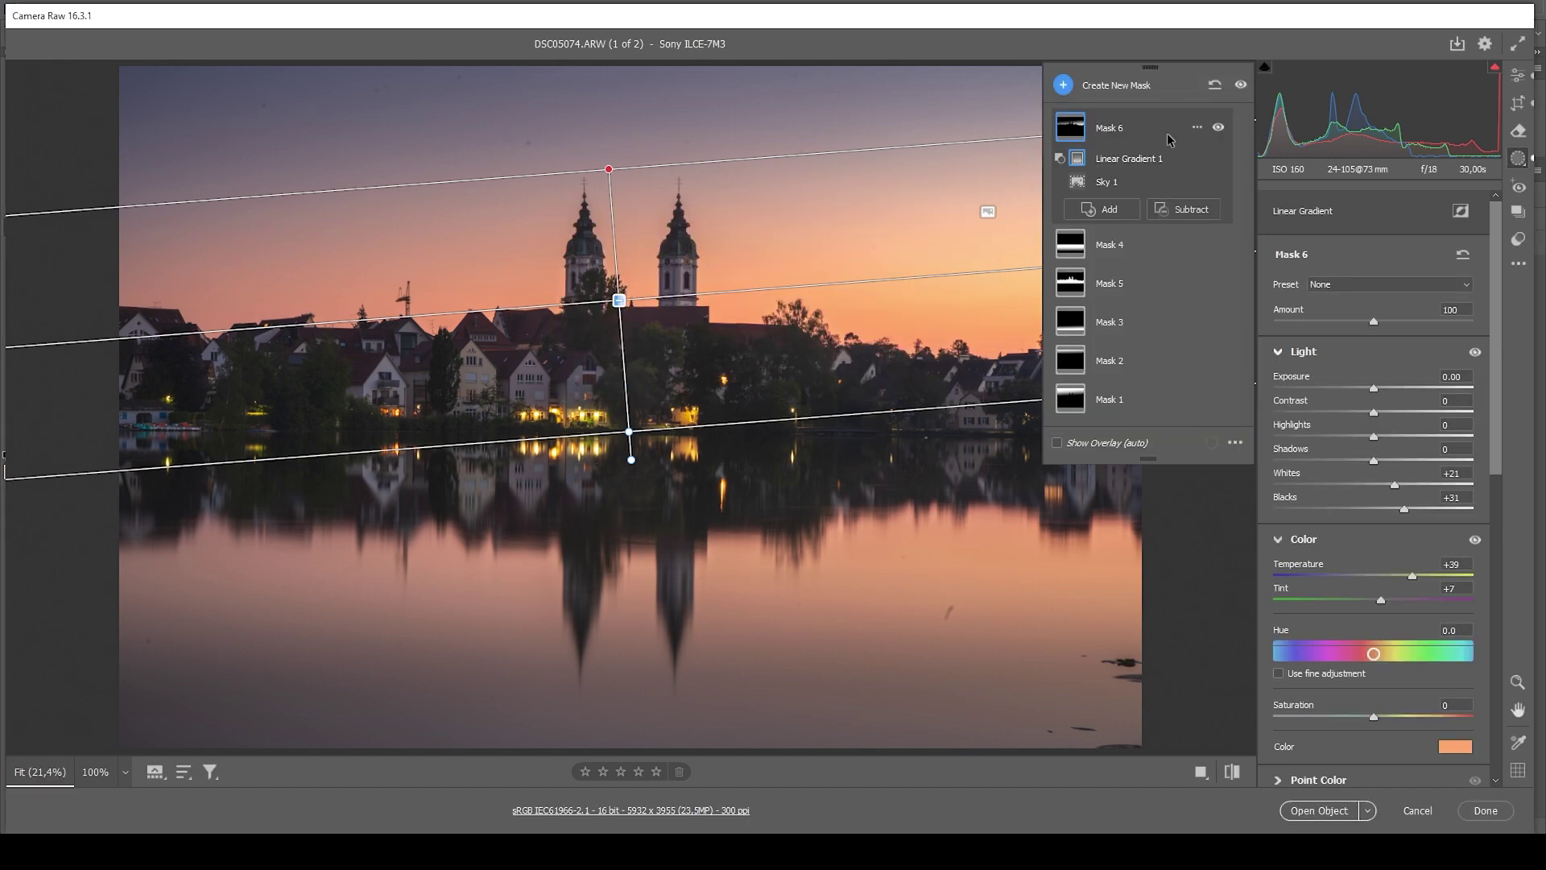
click(1220, 128)
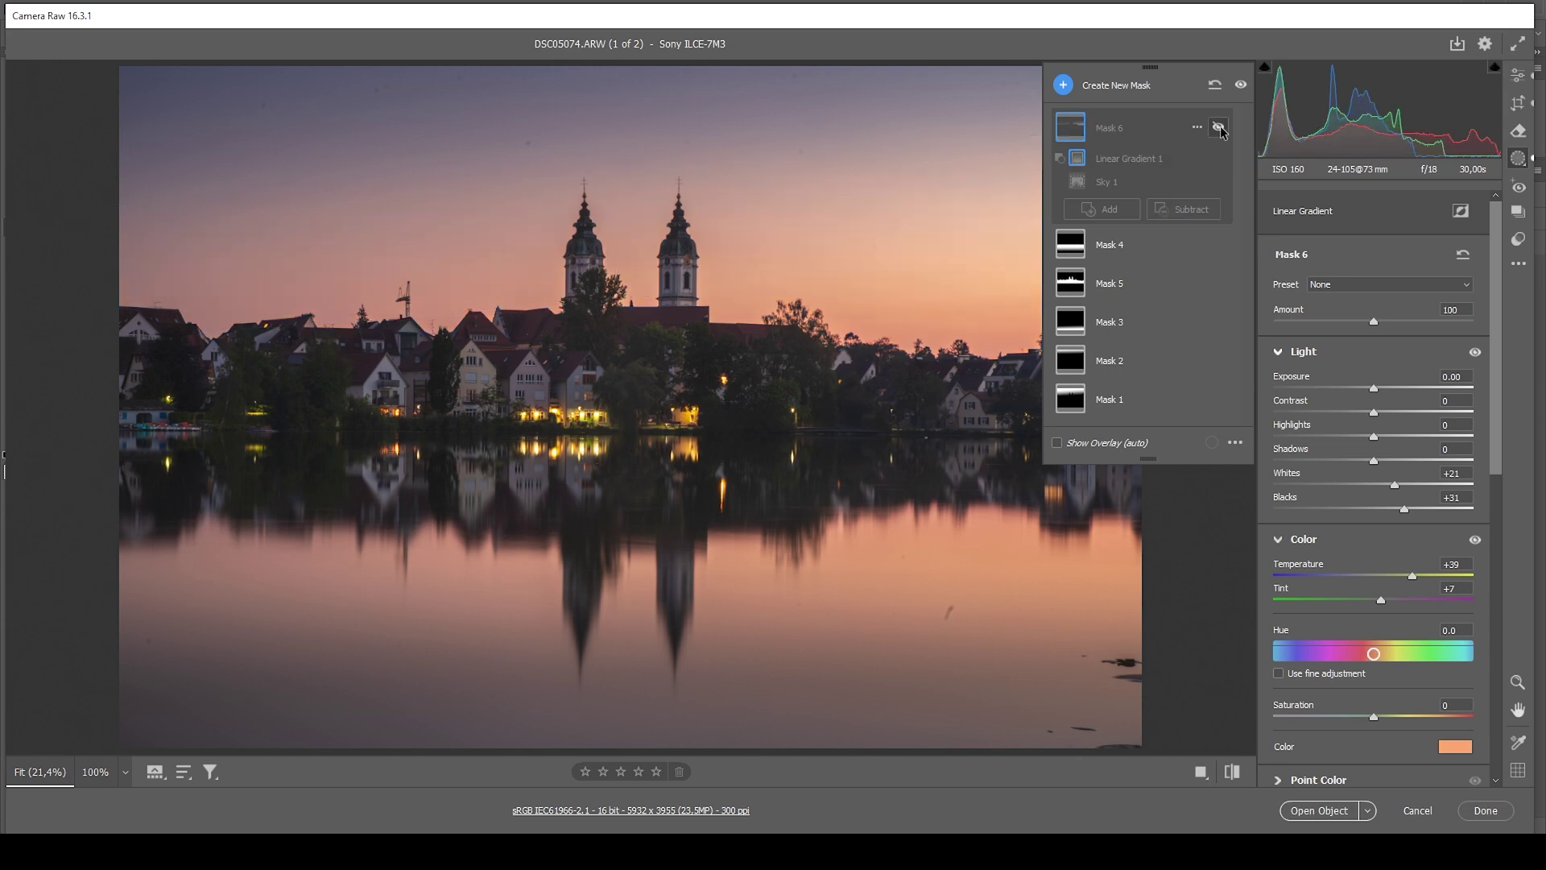
click(1220, 128)
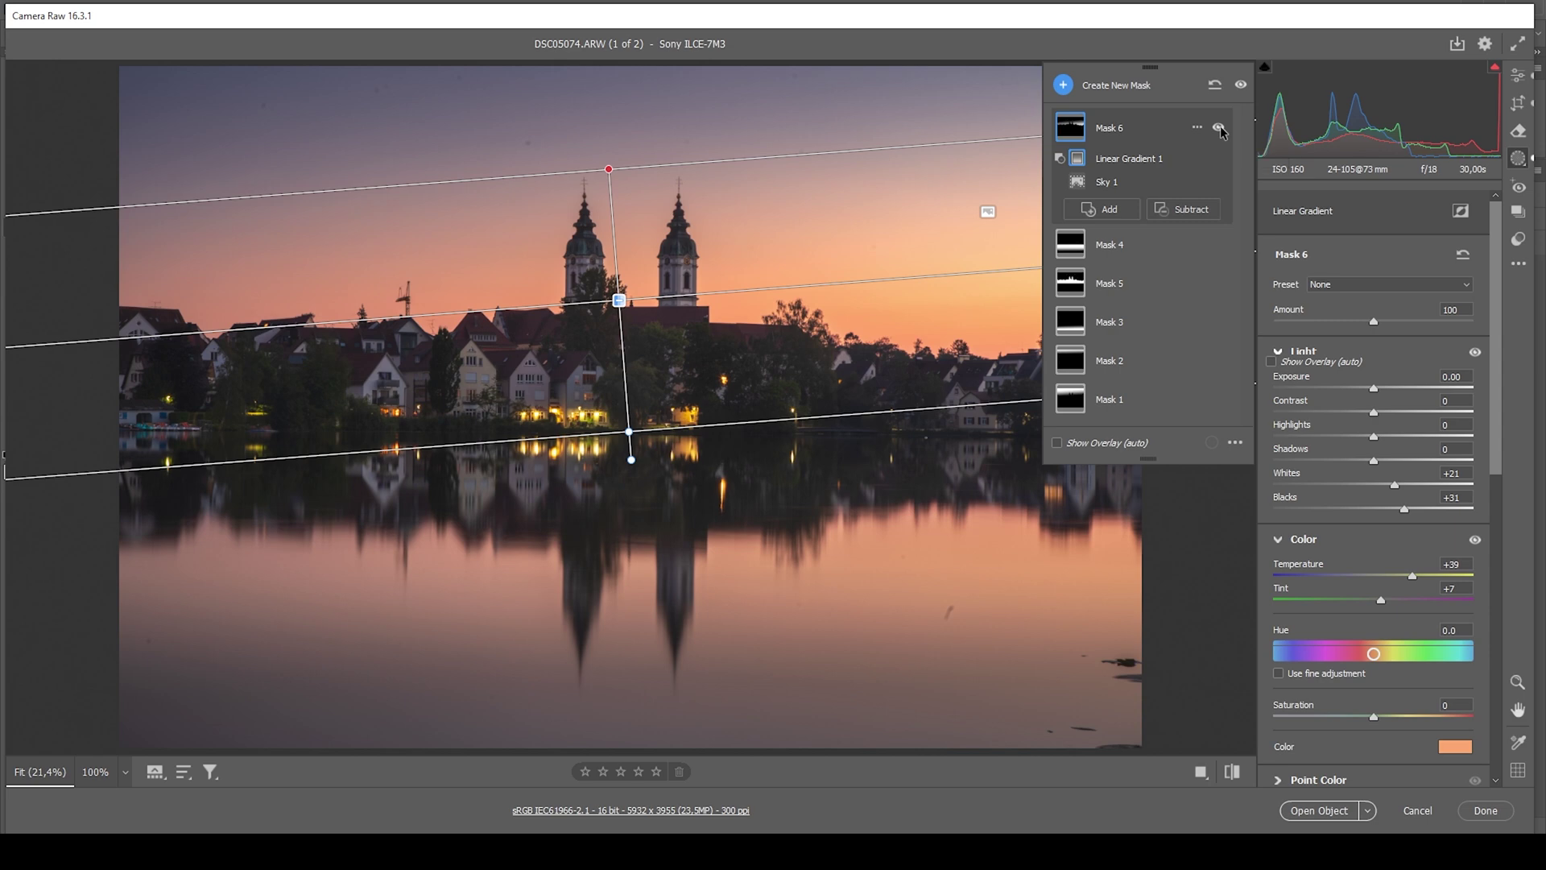
Step: Create another sky mask and subtract a linear gradient running from the middle of the towers down past the tree reflections
click(1064, 86)
click(1142, 131)
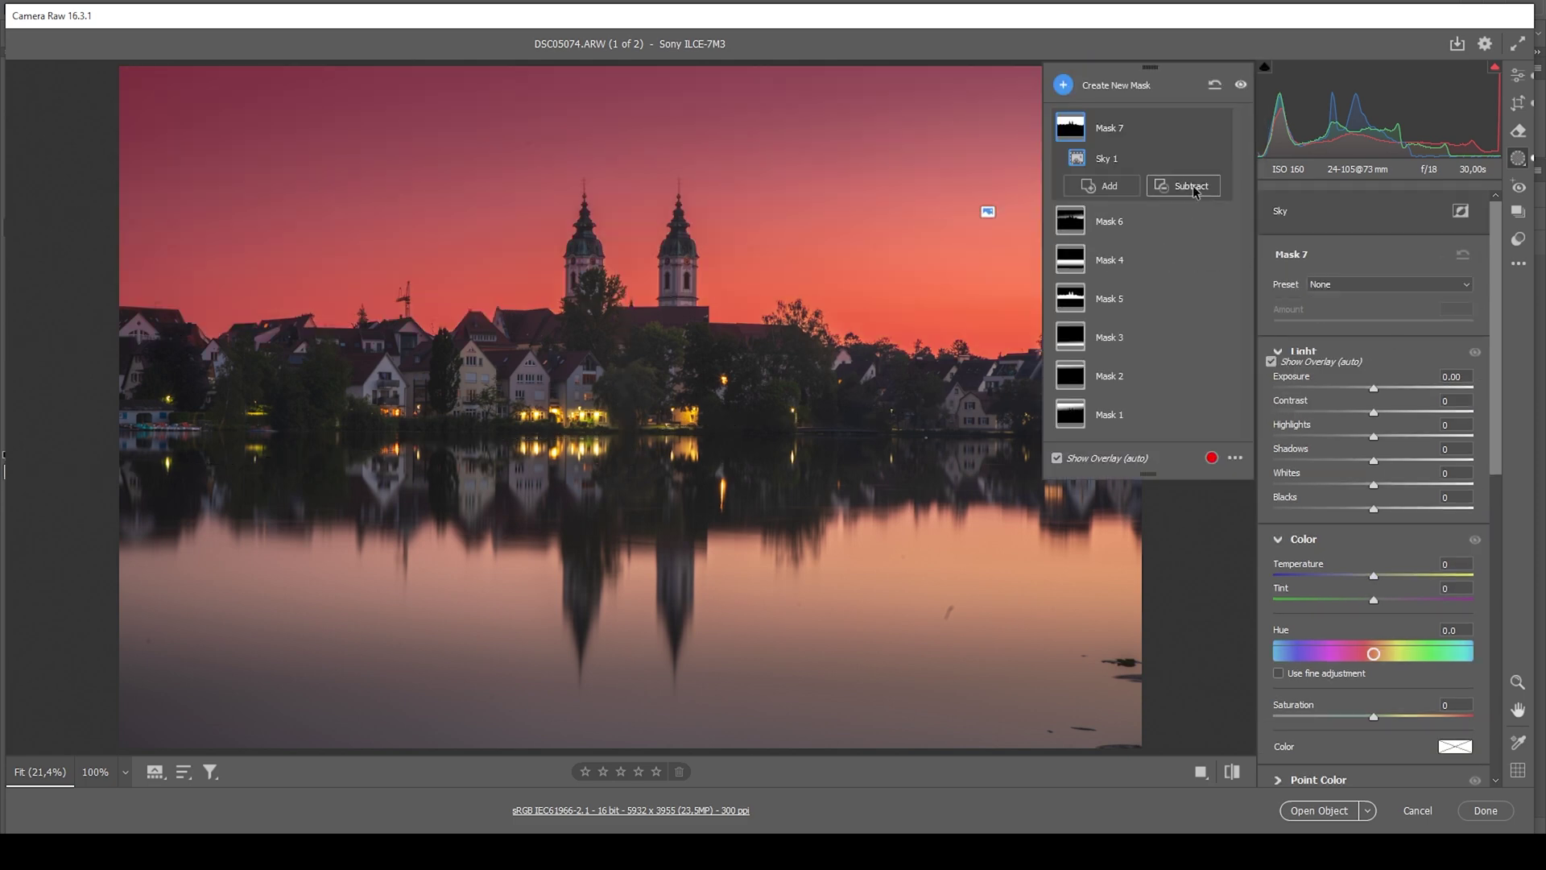
click(1192, 186)
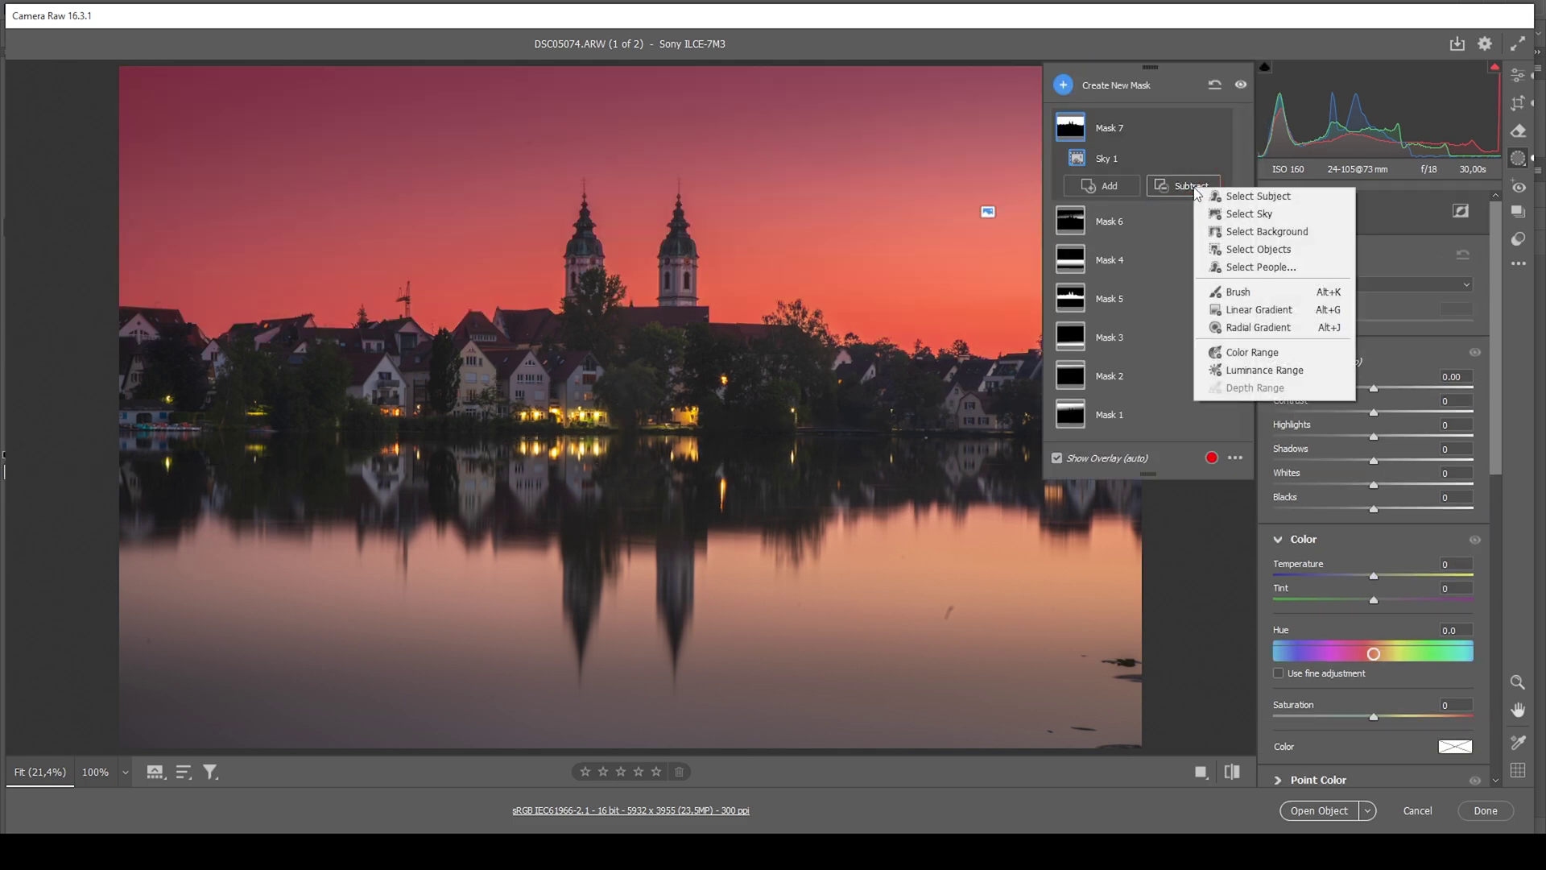
click(1267, 314)
drag(779, 235, 795, 440)
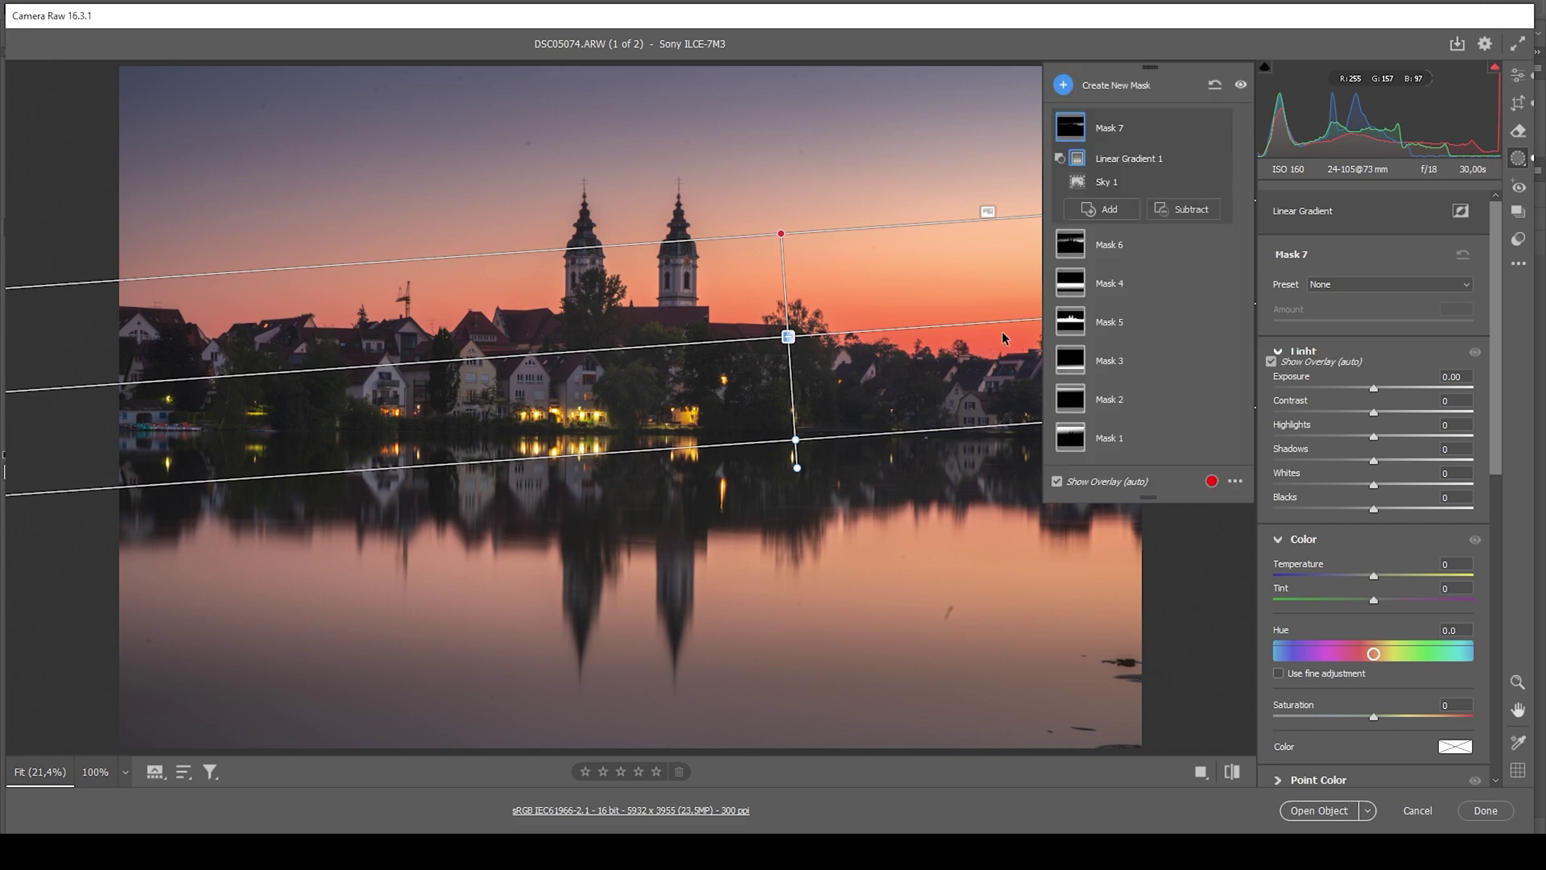
drag(794, 239, 788, 259)
drag(791, 445, 795, 526)
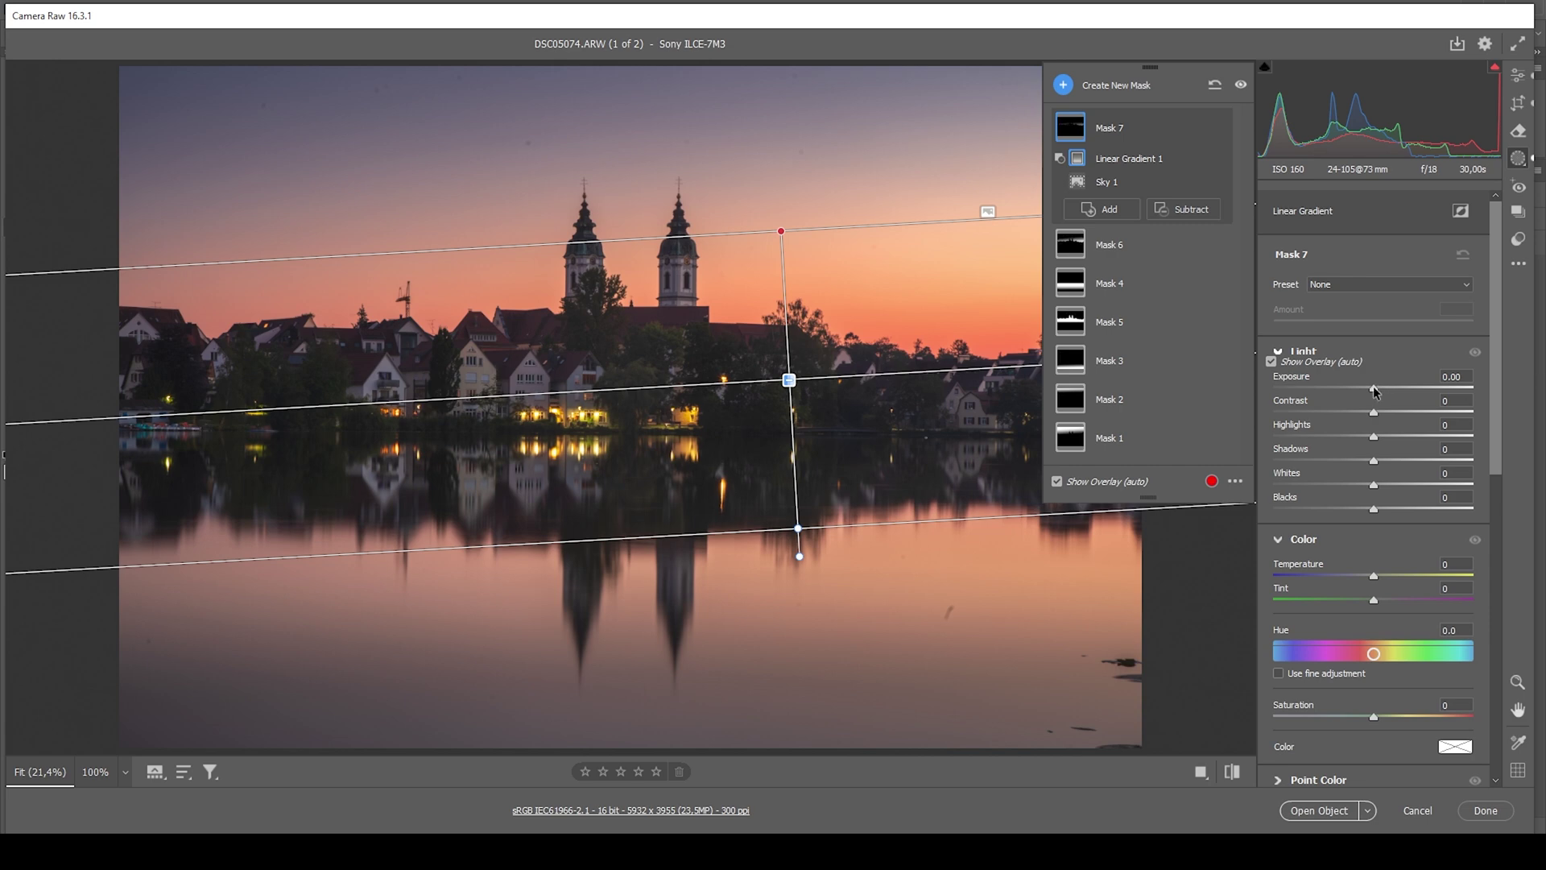
Step: Brighten the masked horizon glow with Exposure +0.55 and Whites +42, lower the gradient's upper edge slightly, and compare without all masks
drag(1374, 390, 1386, 392)
drag(1381, 486, 1415, 485)
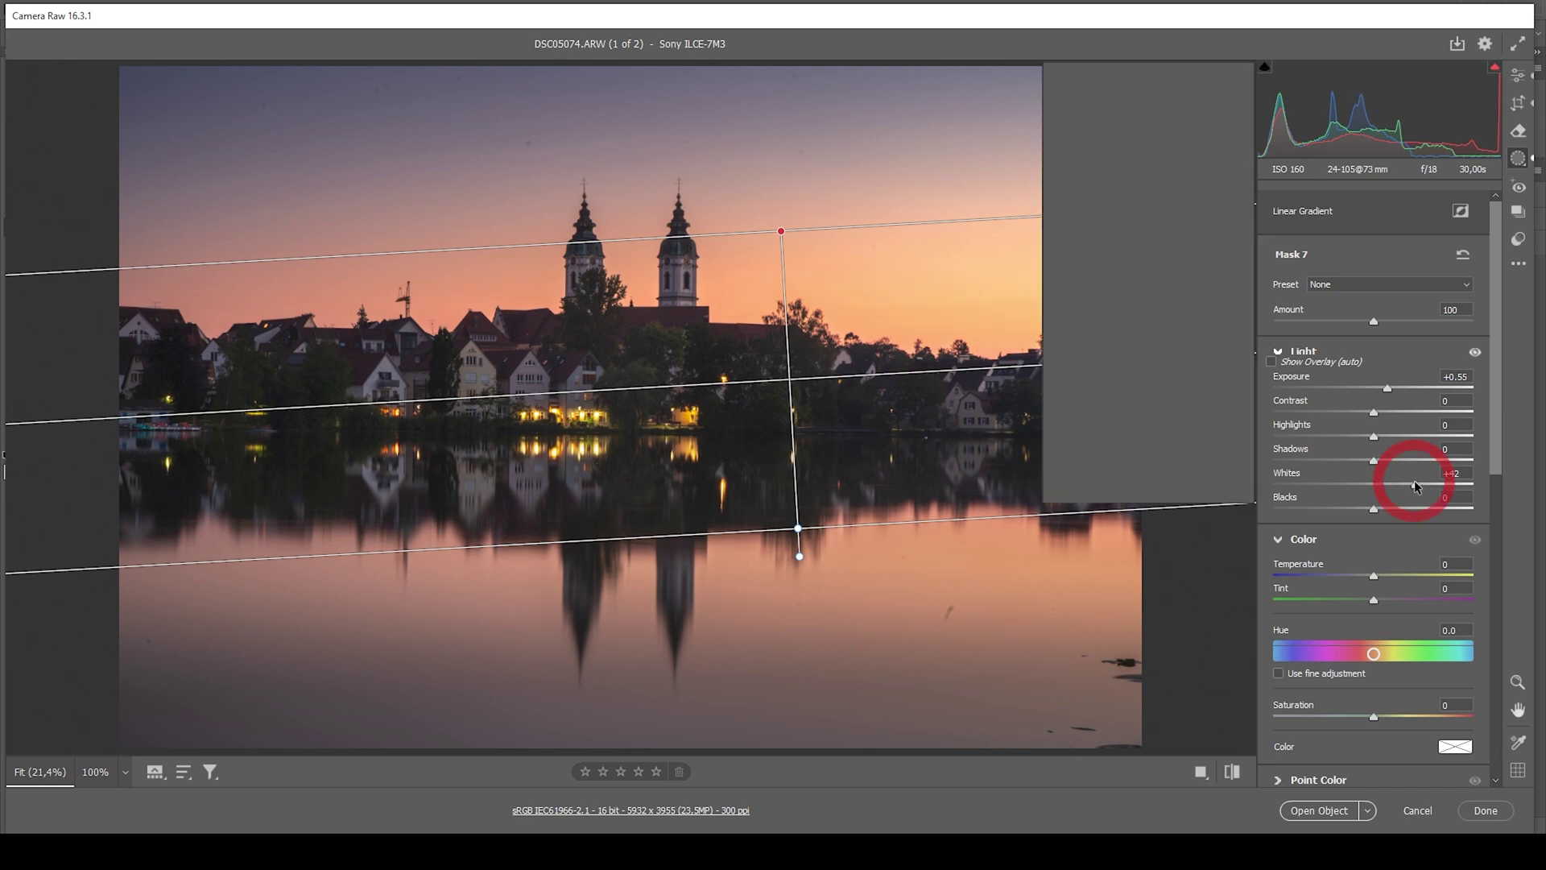
drag(781, 233, 785, 241)
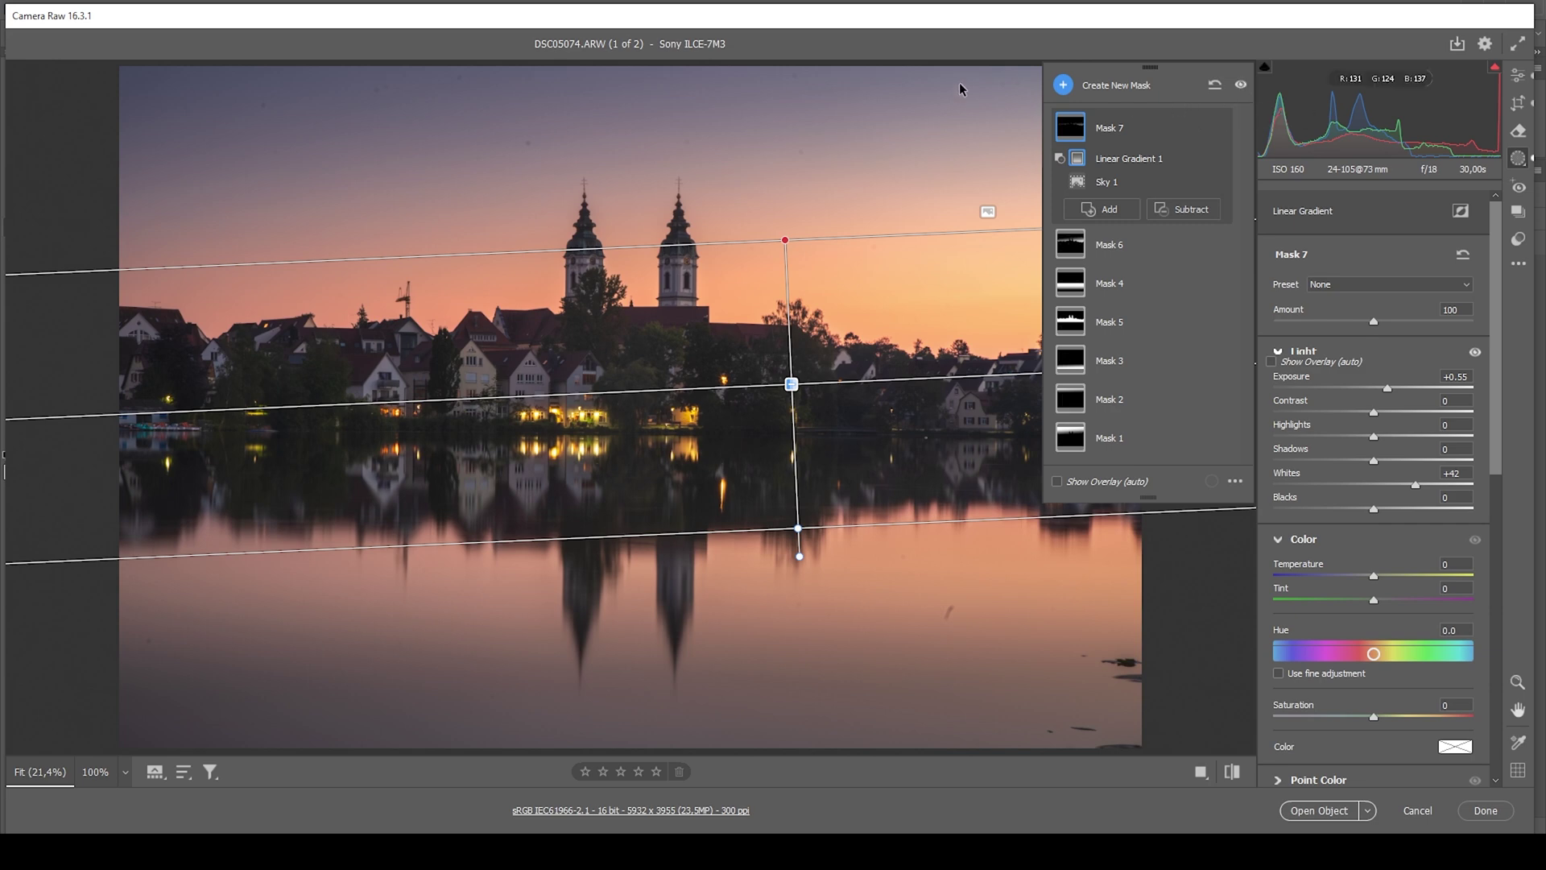
click(1241, 86)
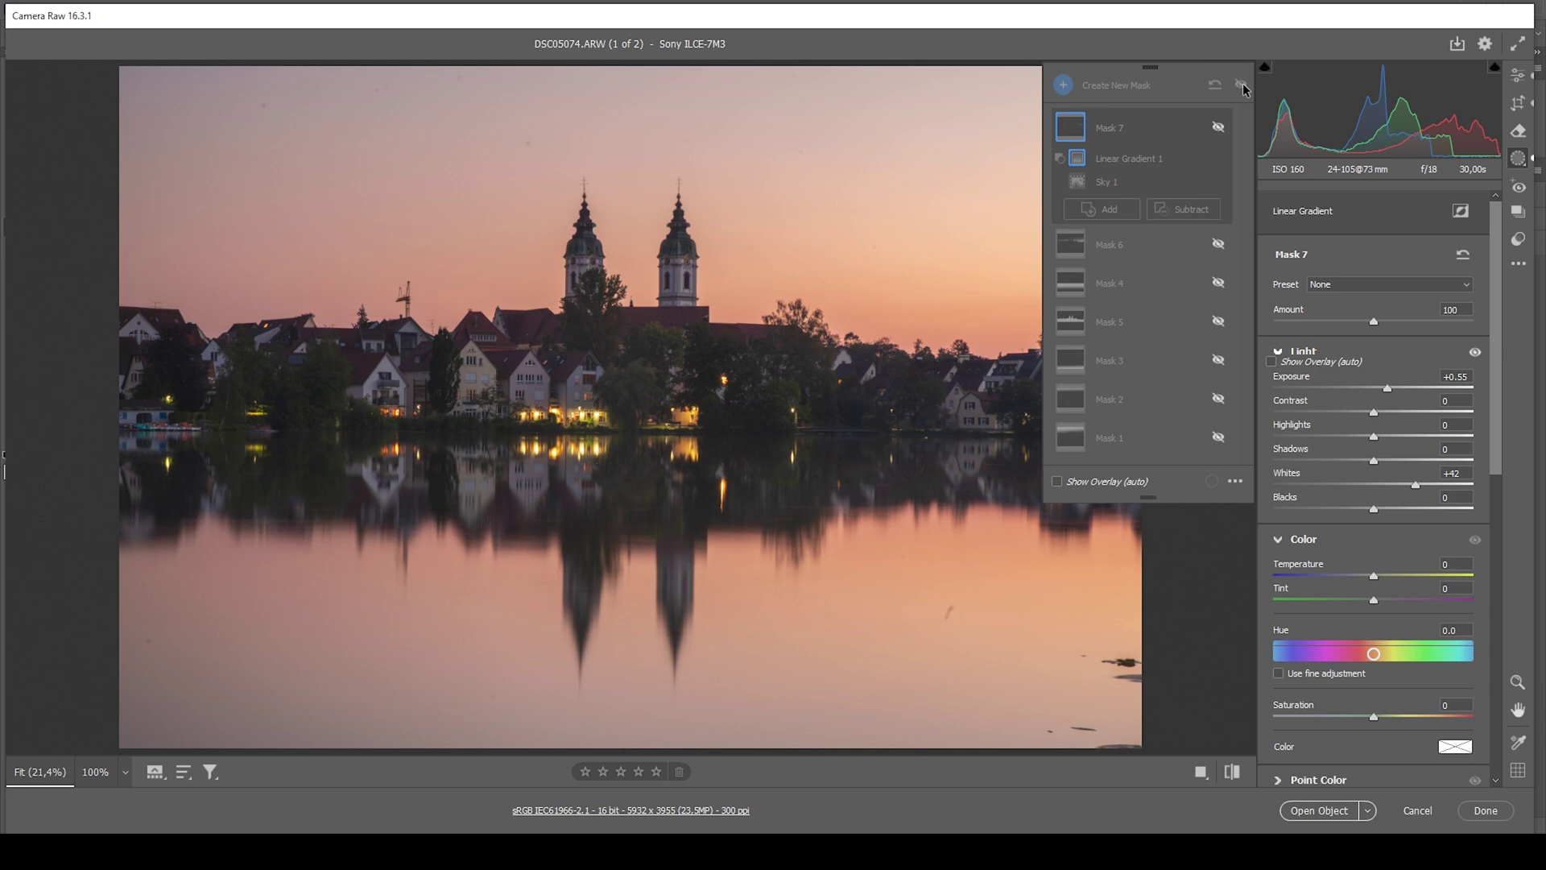
click(1240, 85)
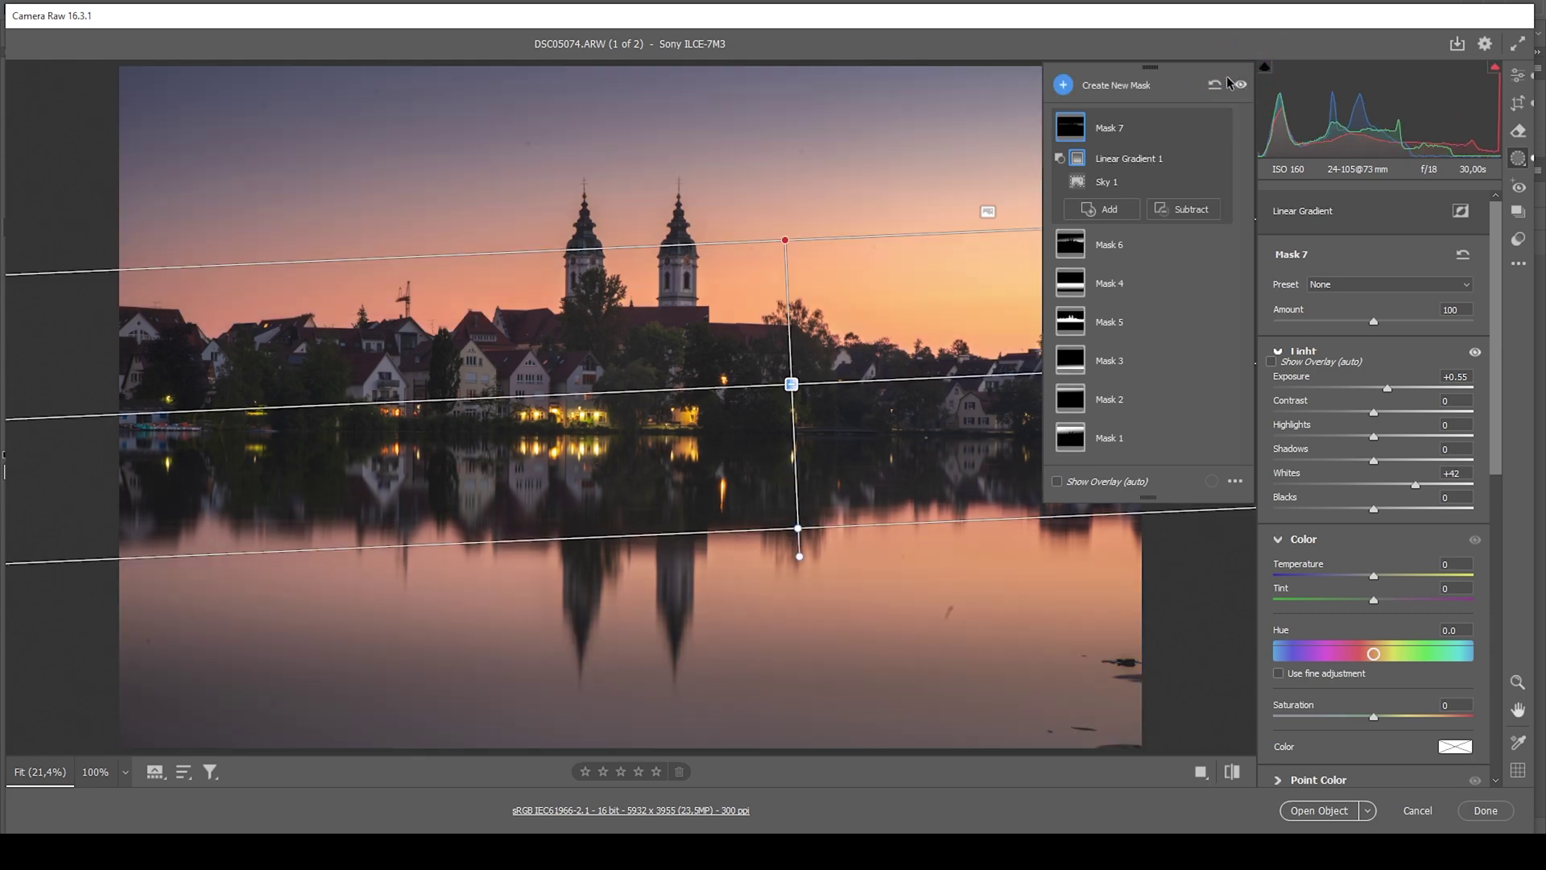
Step: Return to the global adjustments and shift the Color Mixer hues: Yellows to -40 and Oranges slightly toward red
click(1517, 81)
click(1518, 83)
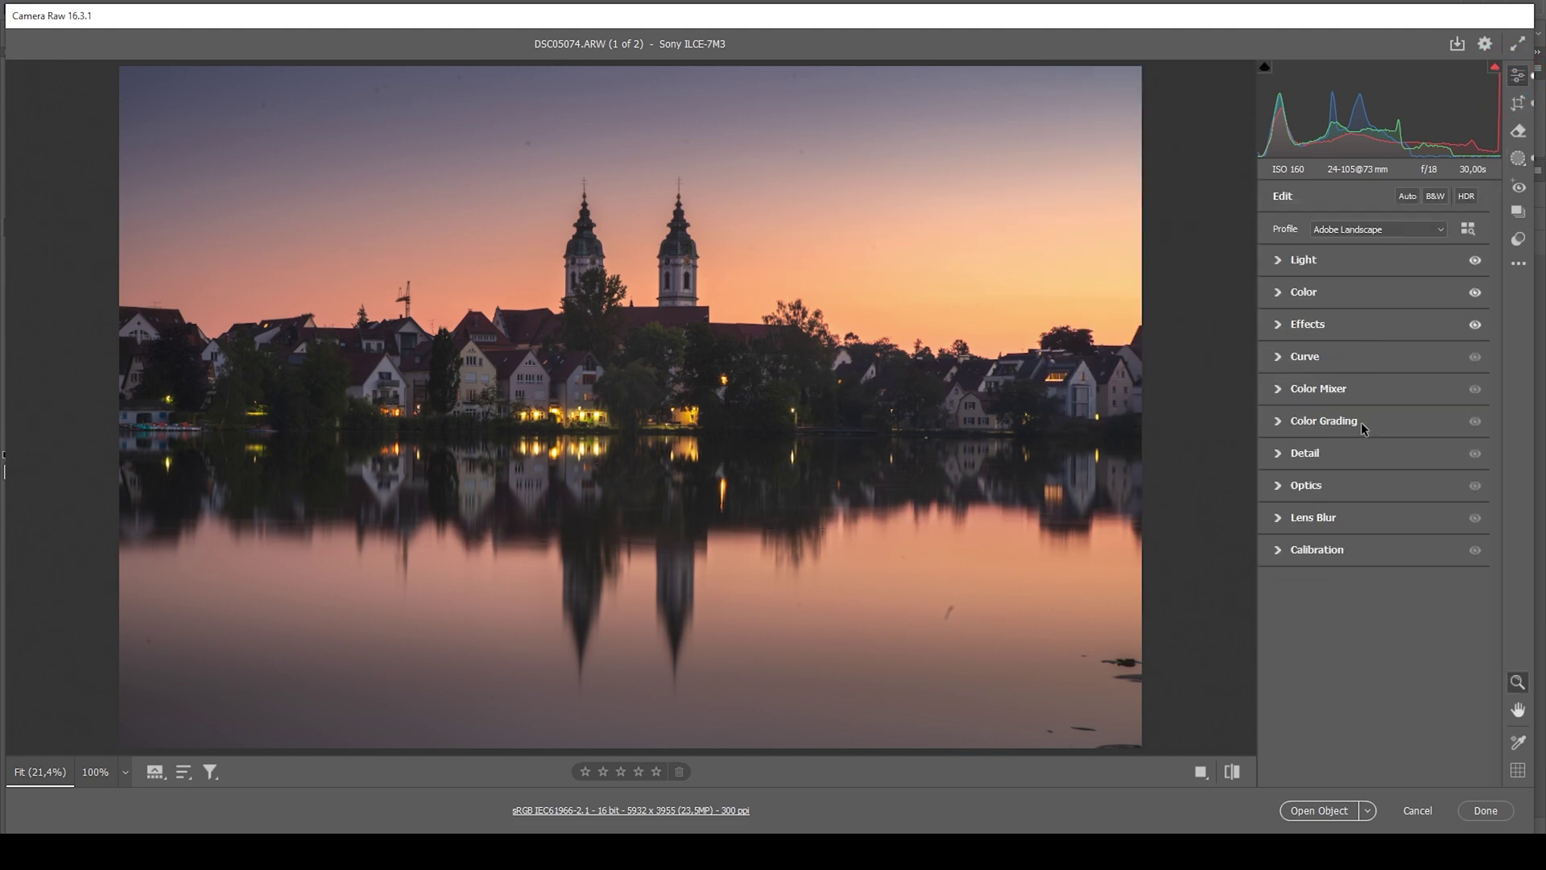
click(1331, 390)
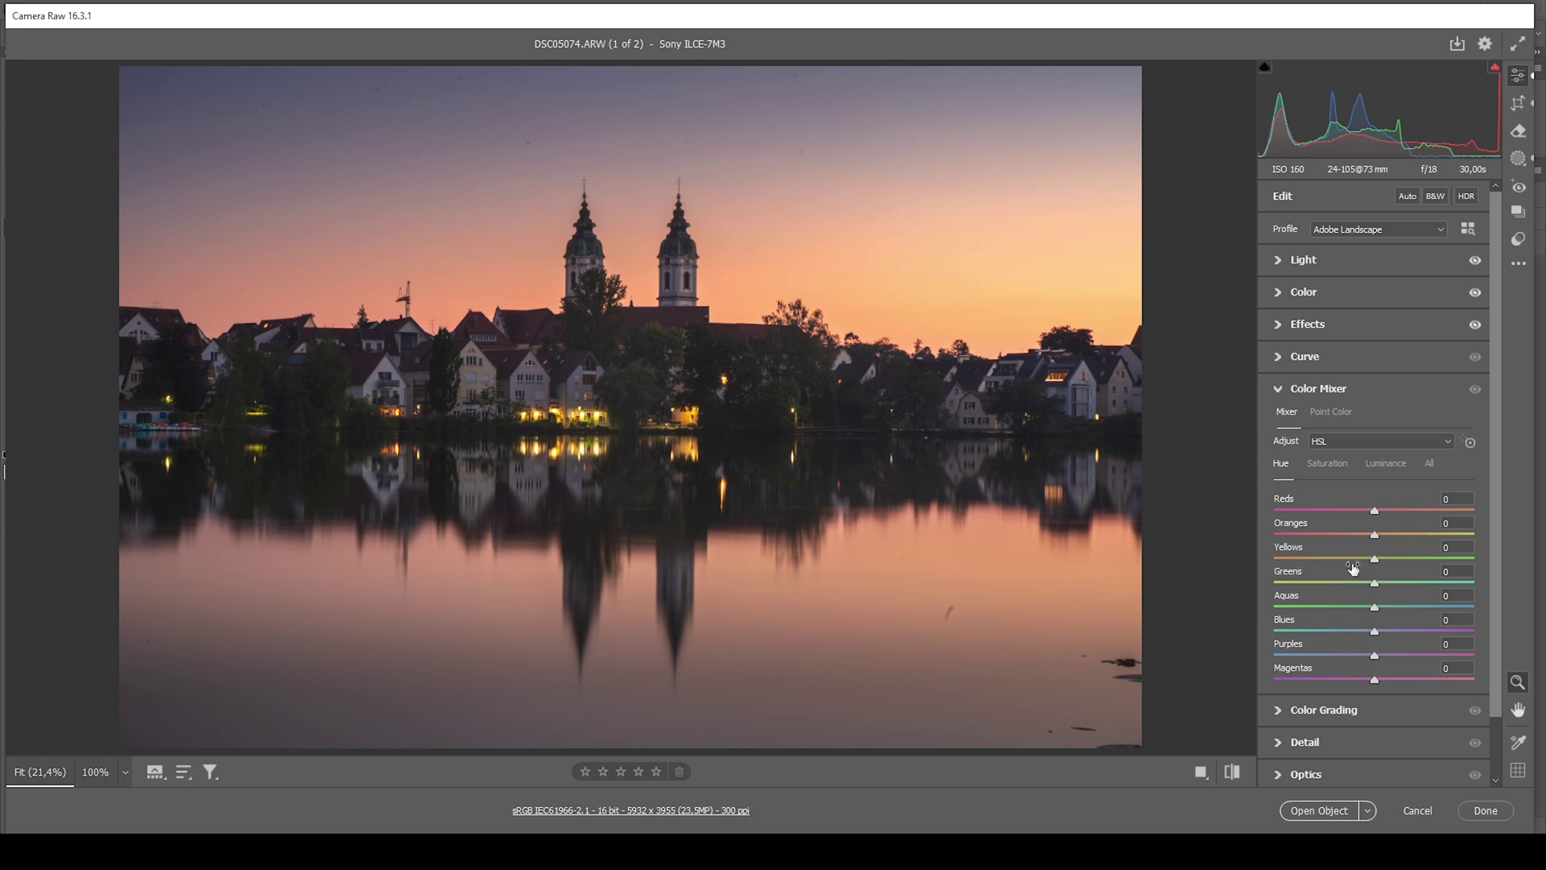
drag(1374, 558, 1360, 559)
drag(1348, 561, 1333, 556)
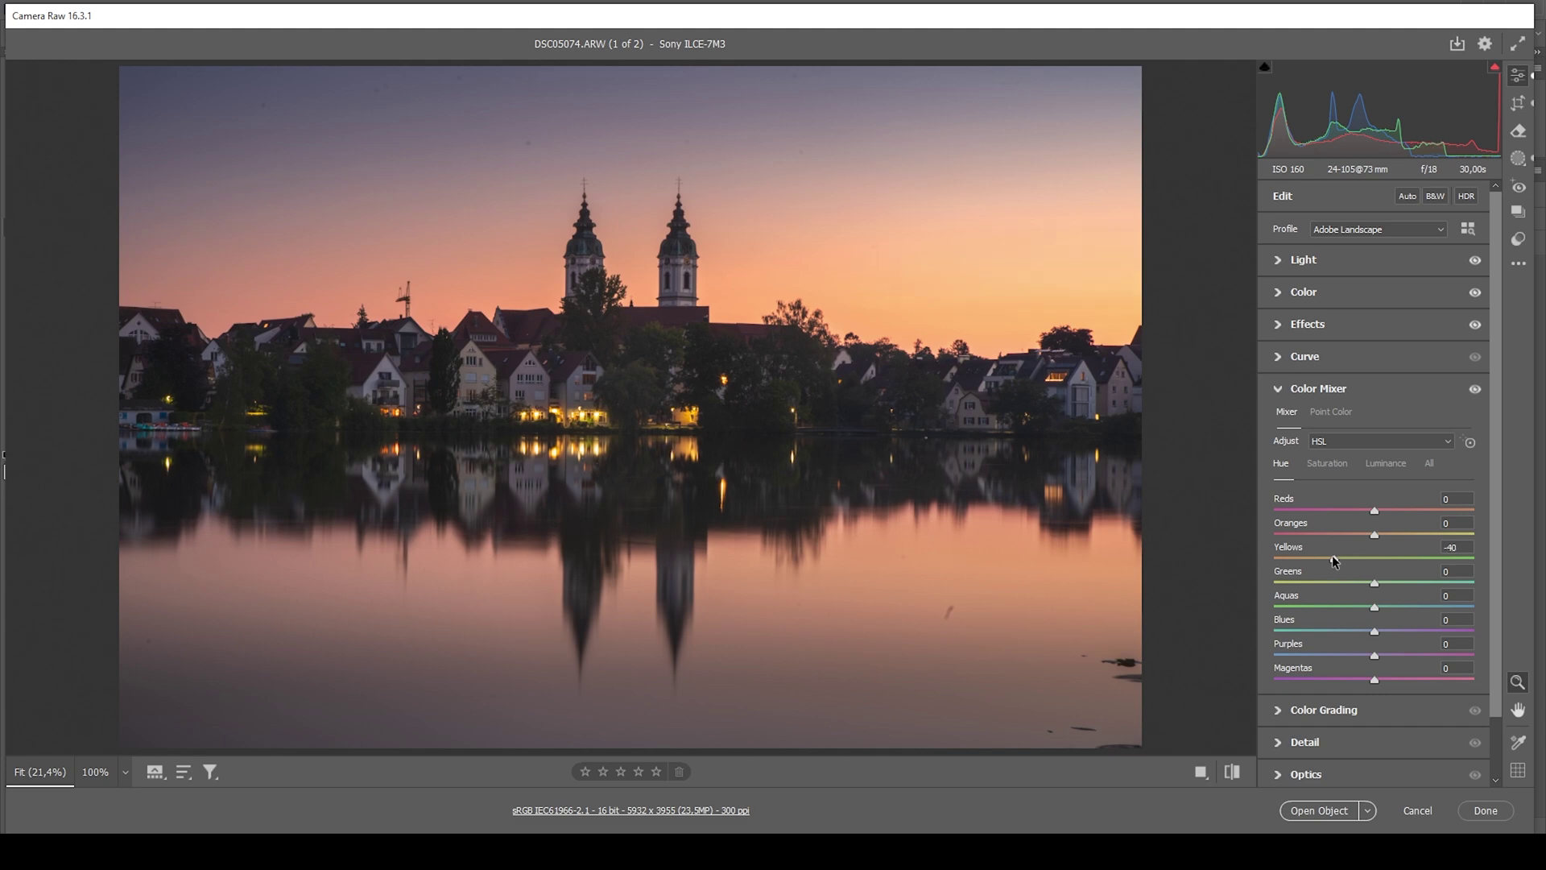
drag(1373, 535, 1369, 537)
click(1368, 536)
Step: Set the Color Mixer saturation to Reds +6, Oranges +11 and Yellows -10, and fine-tune the blue-to-magenta range
click(1326, 466)
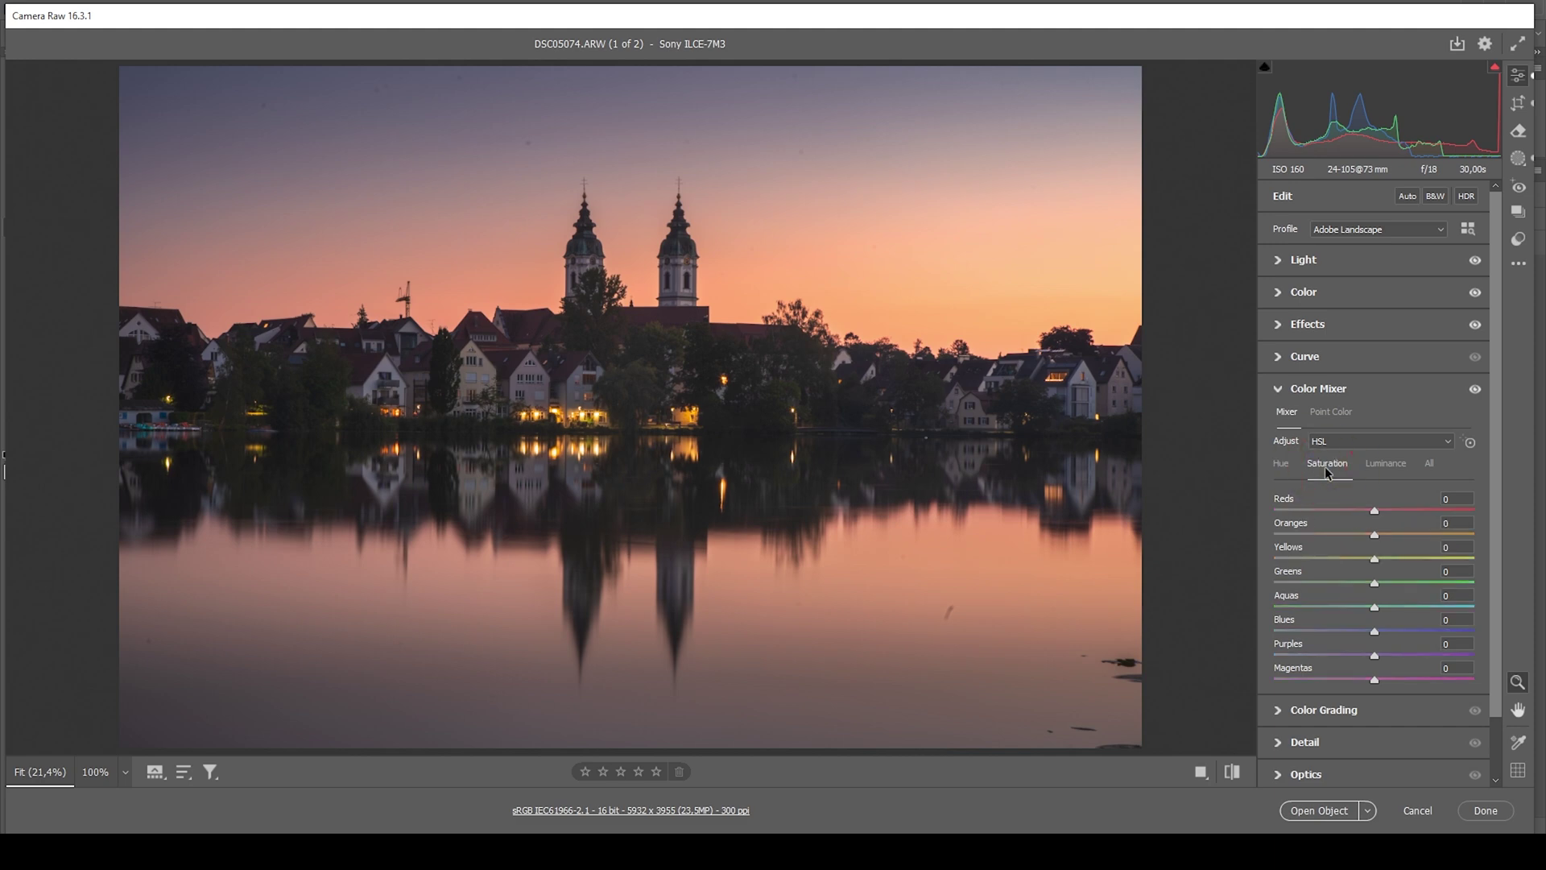
drag(1375, 511, 1380, 513)
mouse_move(1376, 533)
mouse_down()
mouse_move(1391, 533)
mouse_move(1364, 554)
mouse_up()
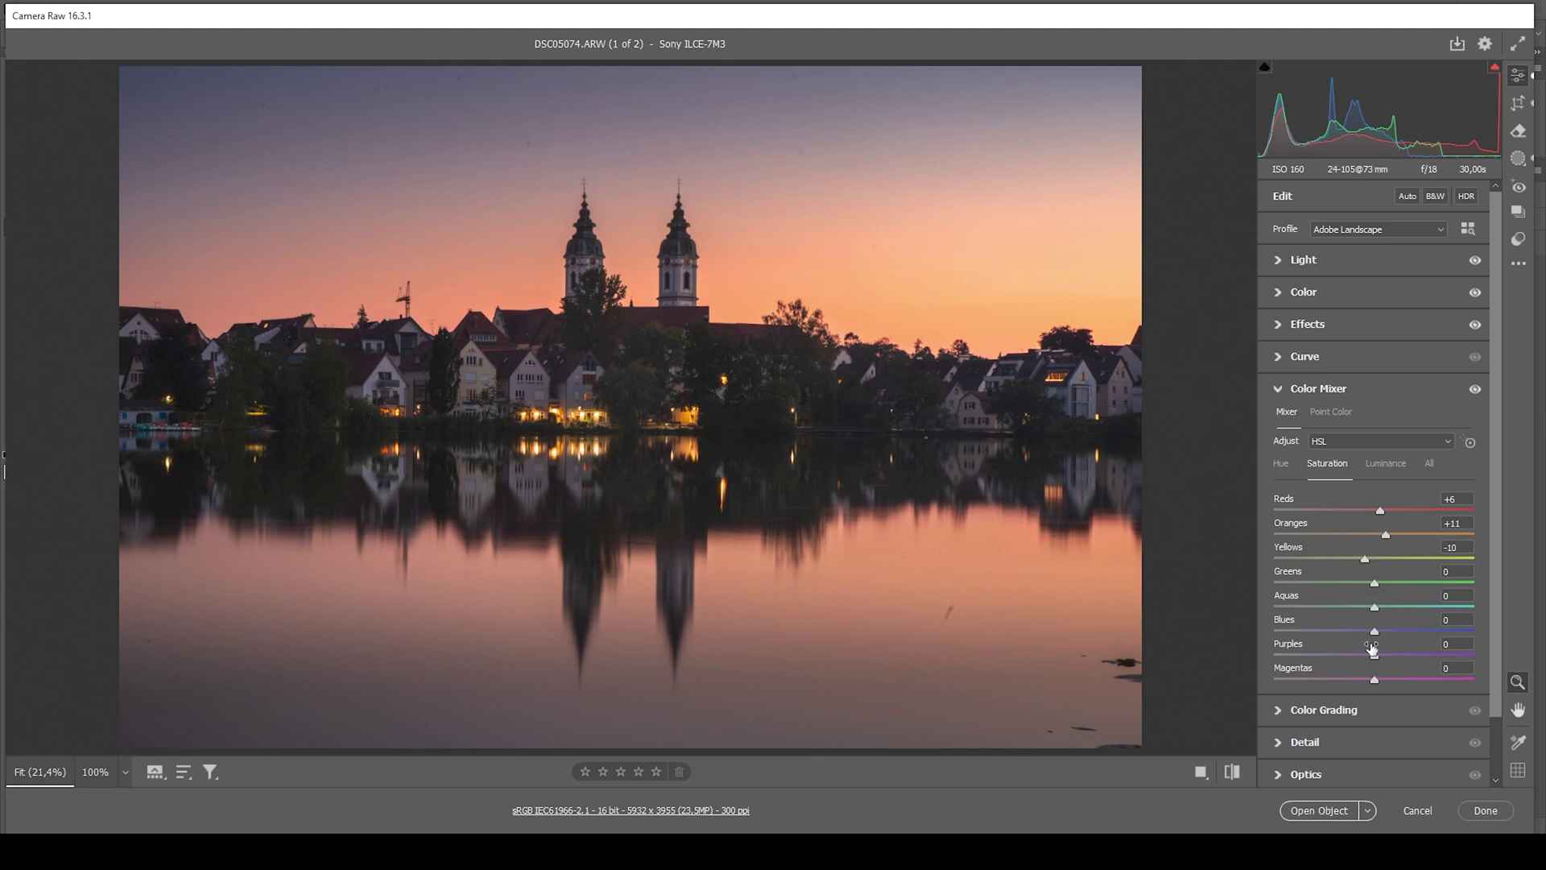
drag(1376, 632, 1378, 678)
click(1331, 391)
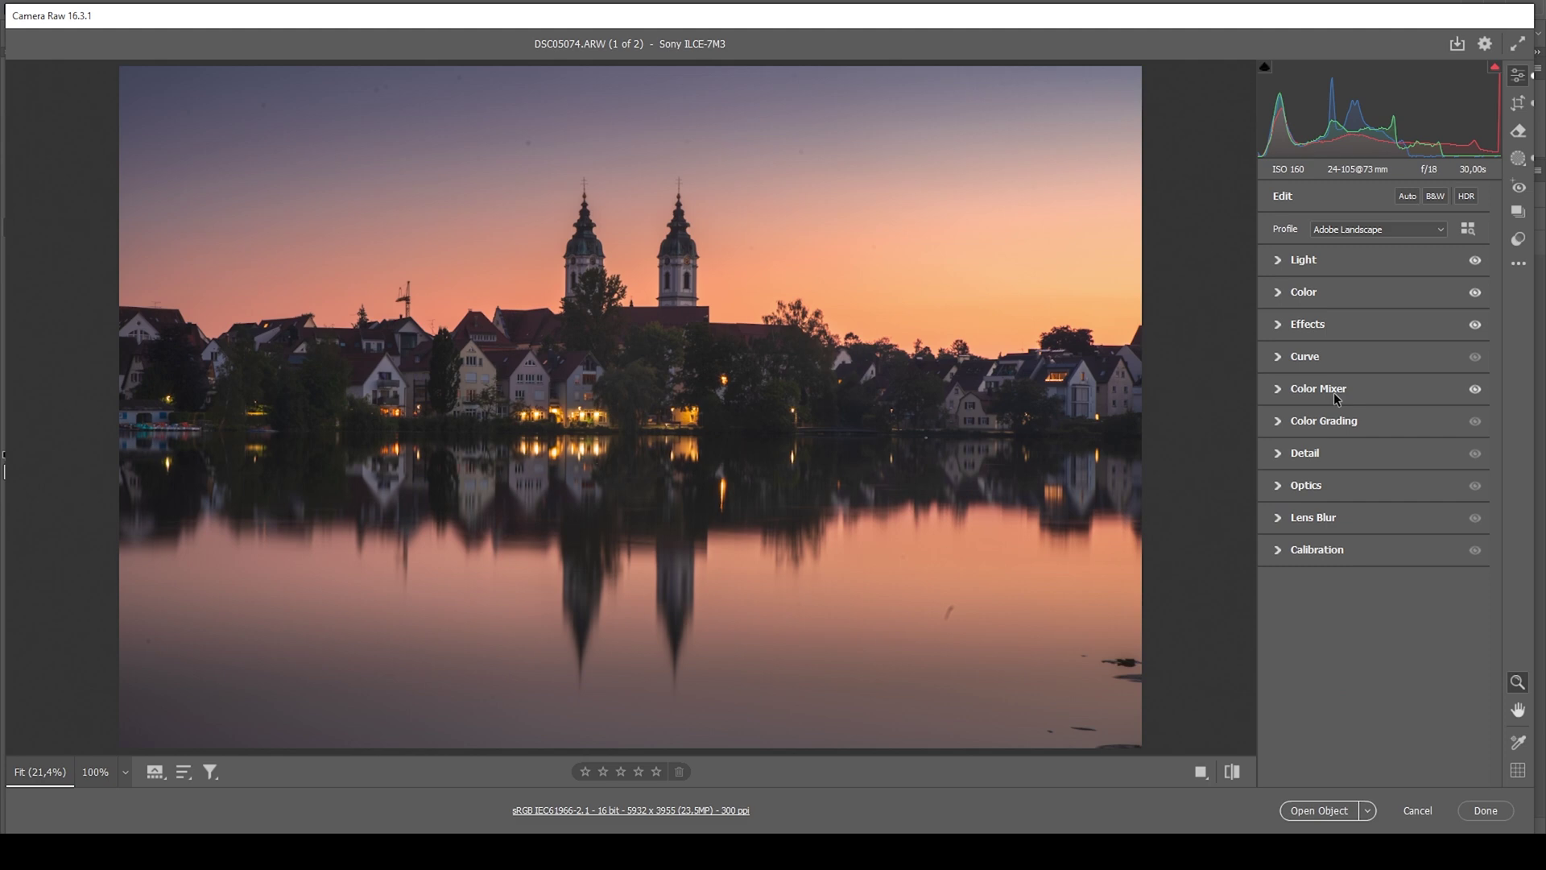
Step: Color grade the highlights yellow-orange with hue 45 and saturation 19
click(1335, 411)
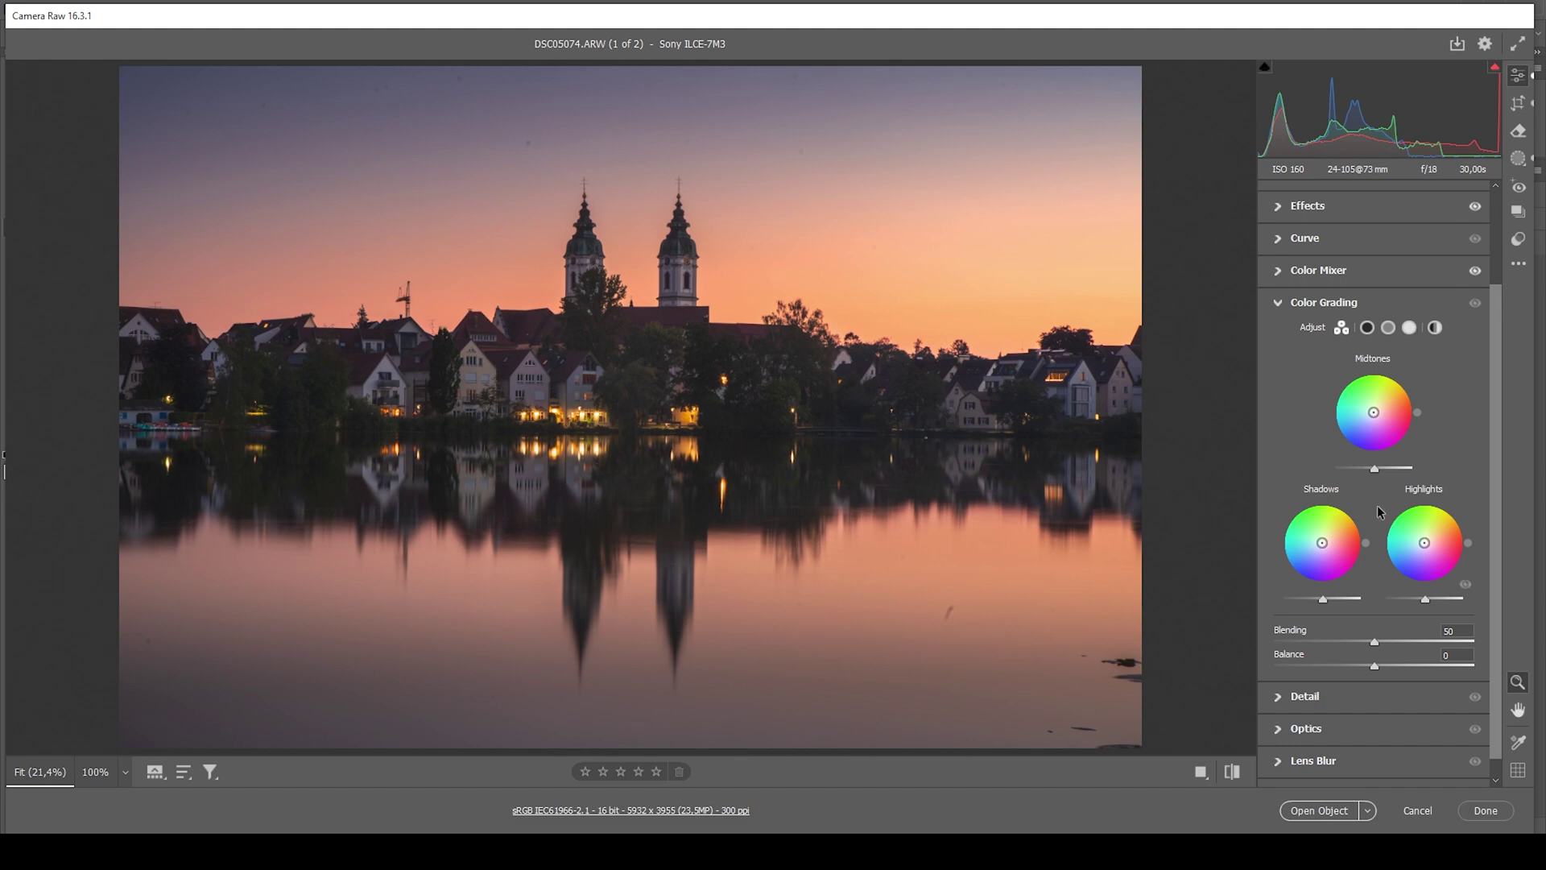
click(1409, 327)
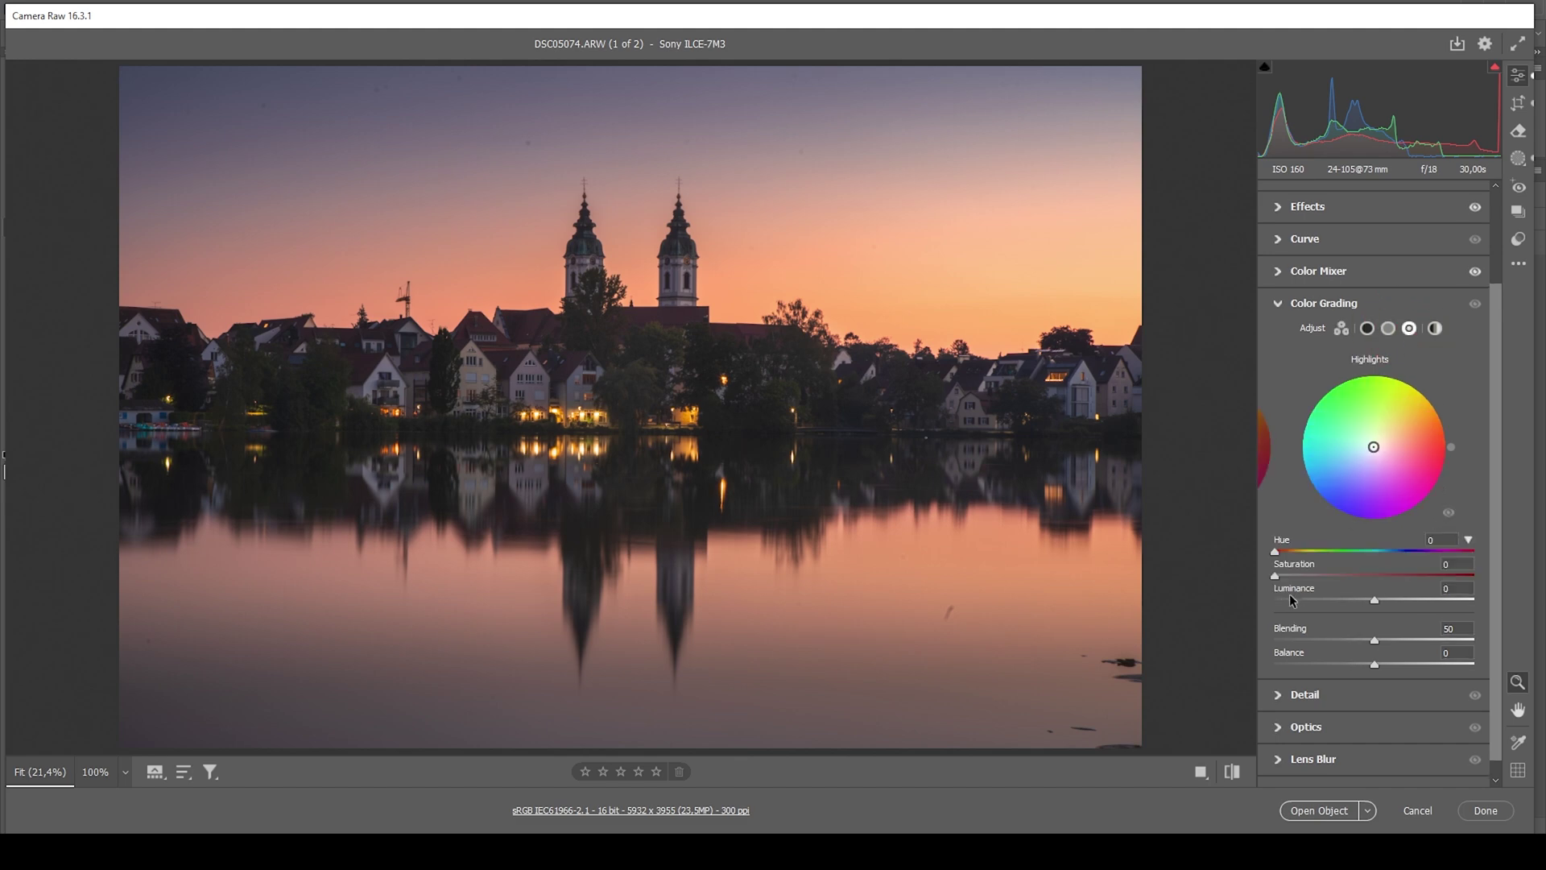
drag(1277, 550, 1302, 553)
mouse_move(1279, 575)
mouse_down()
mouse_move(1329, 577)
mouse_move(1311, 576)
mouse_up()
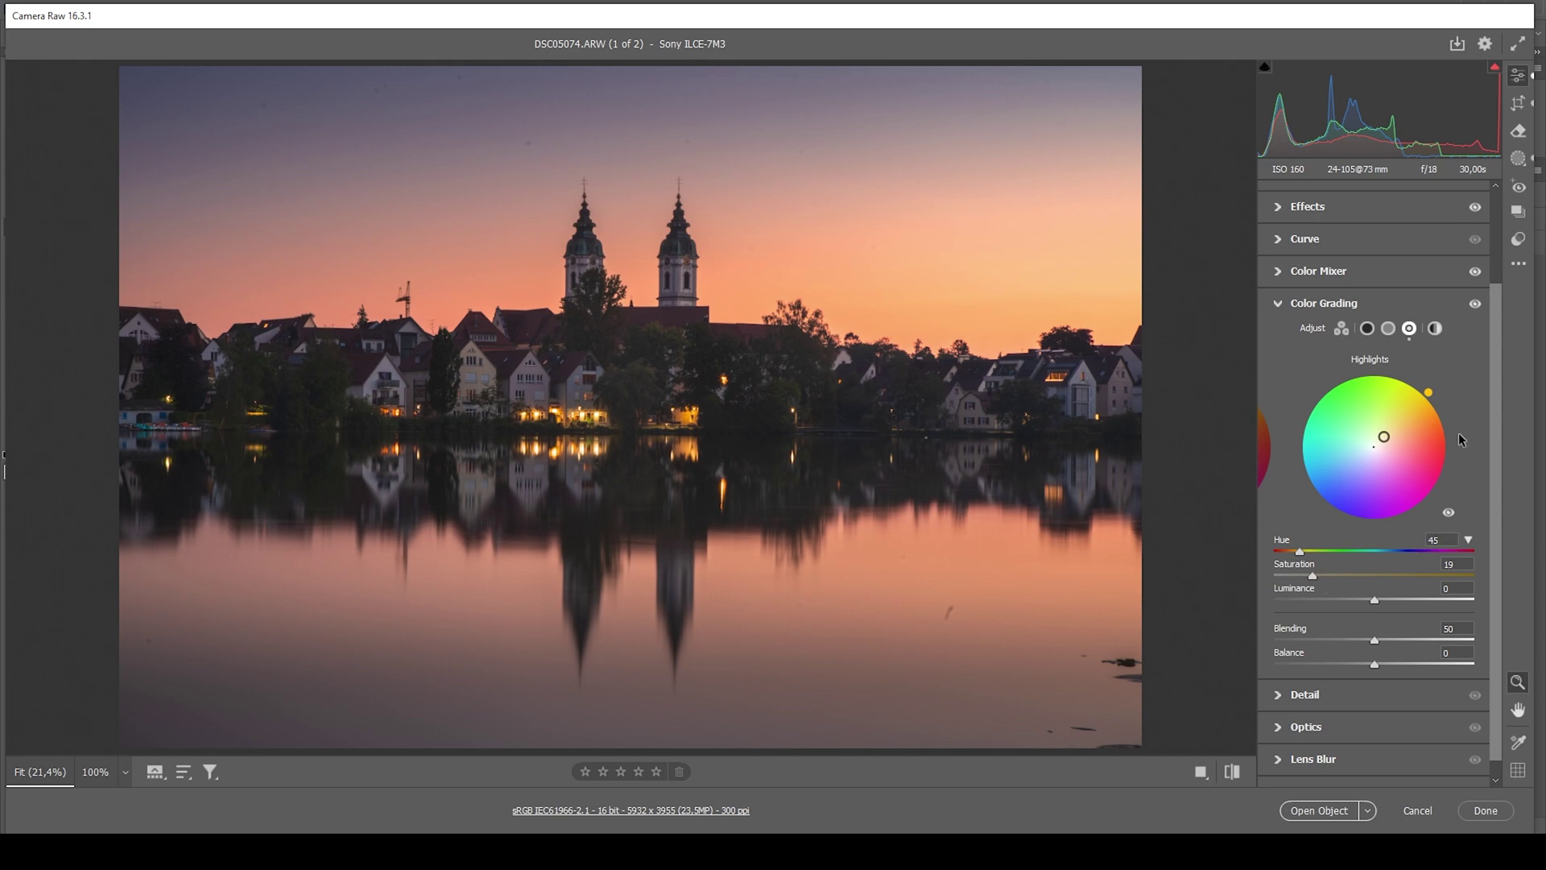
Step: Color grade the midtones orange with hue 30 and saturation 10
click(1389, 329)
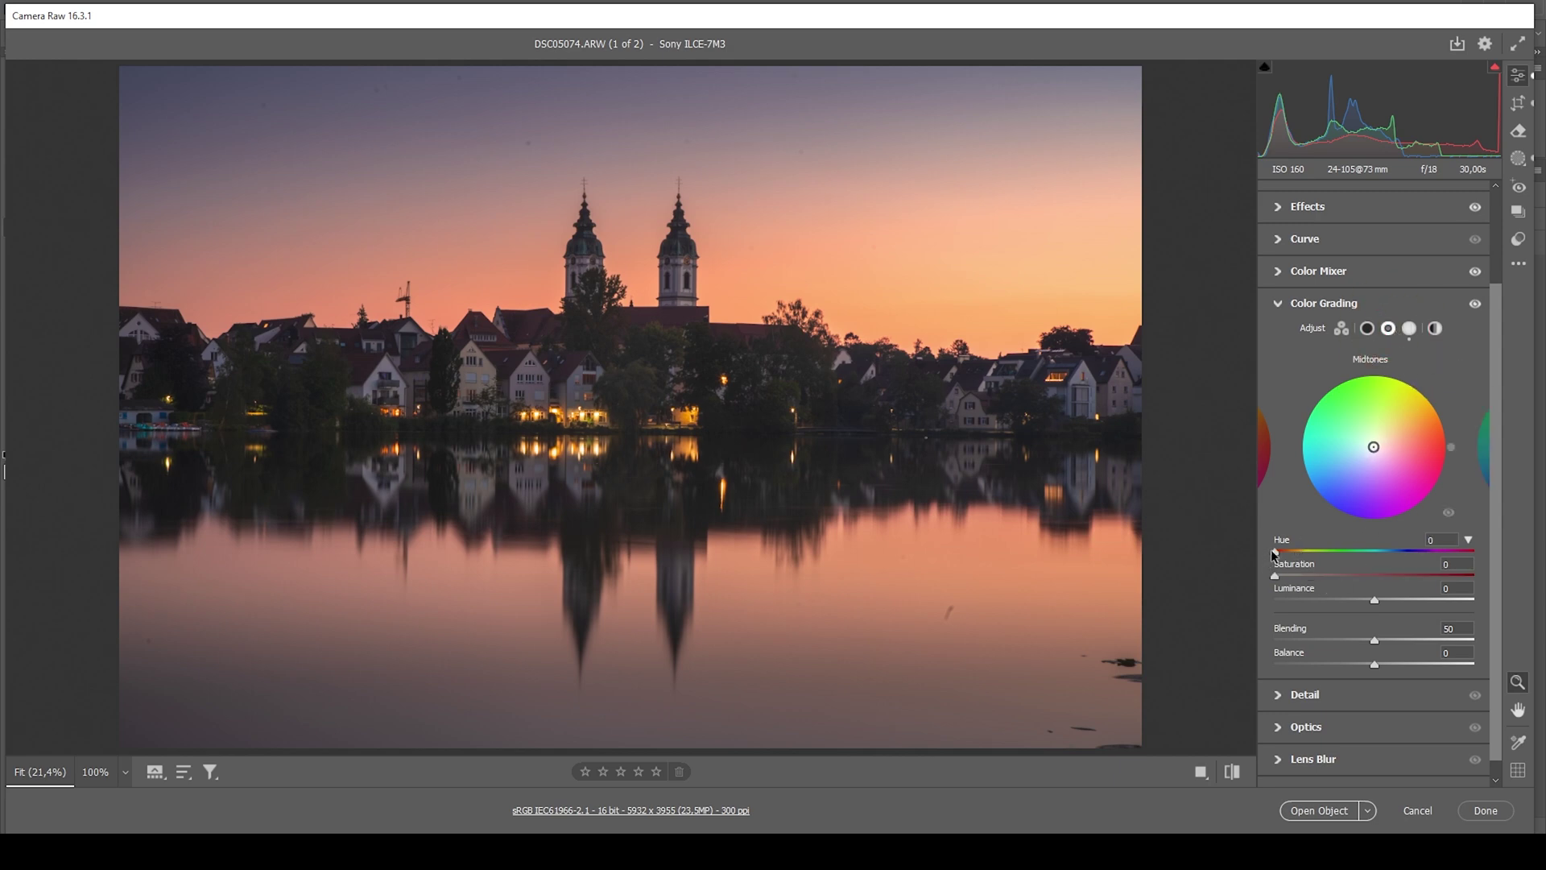
drag(1276, 552, 1293, 554)
drag(1281, 575, 1295, 577)
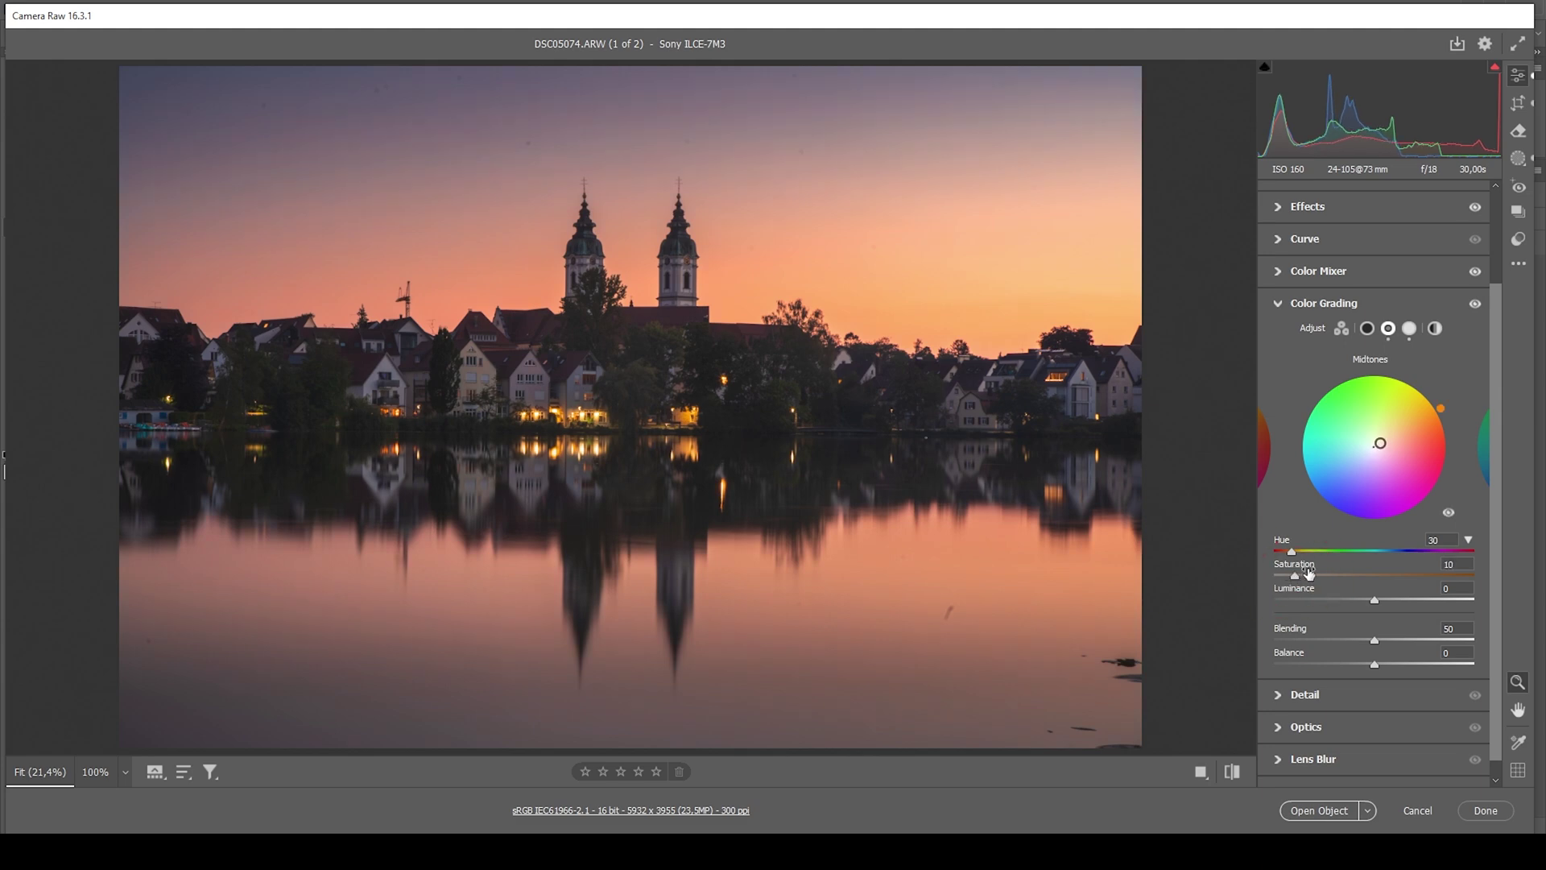
click(1382, 304)
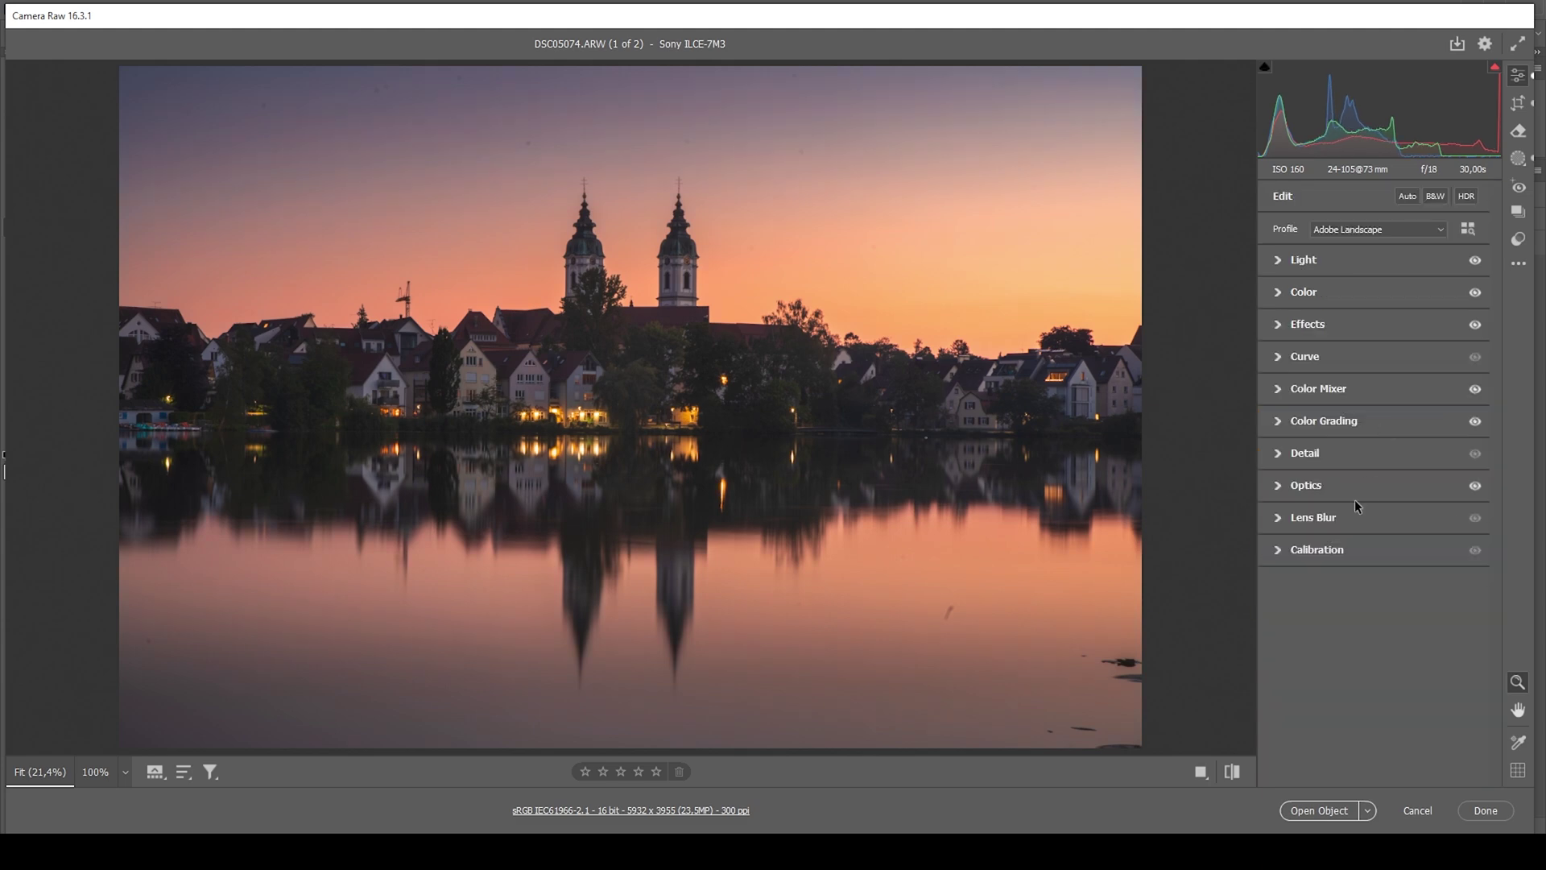
Step: Calibrate the Blue Primary with Hue -17 and Saturation +16
click(1329, 557)
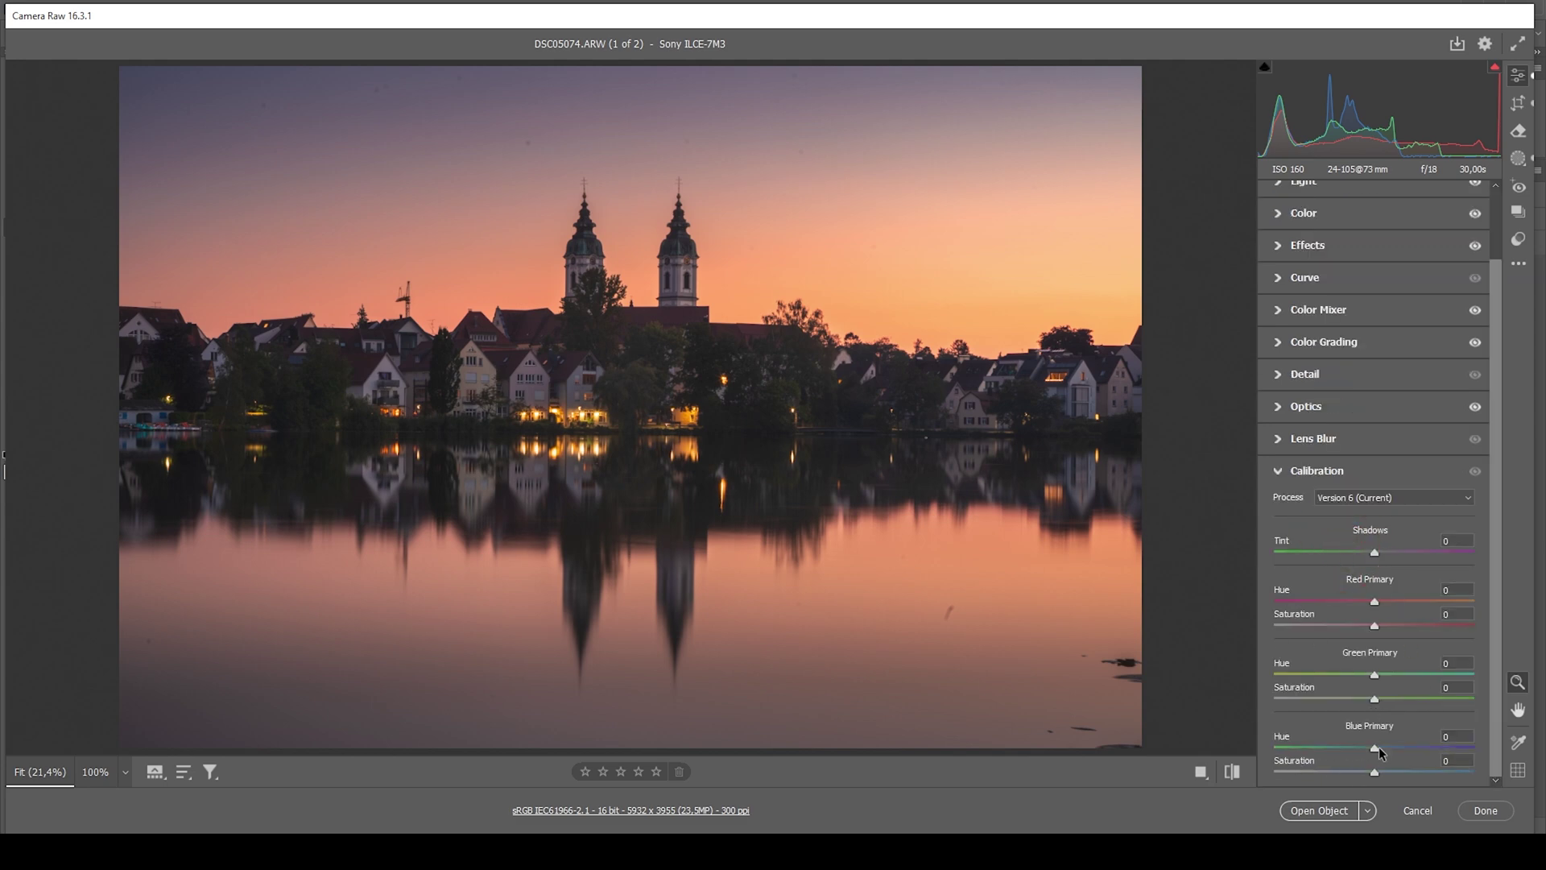
drag(1374, 748, 1357, 746)
click(1358, 747)
drag(1374, 771, 1386, 771)
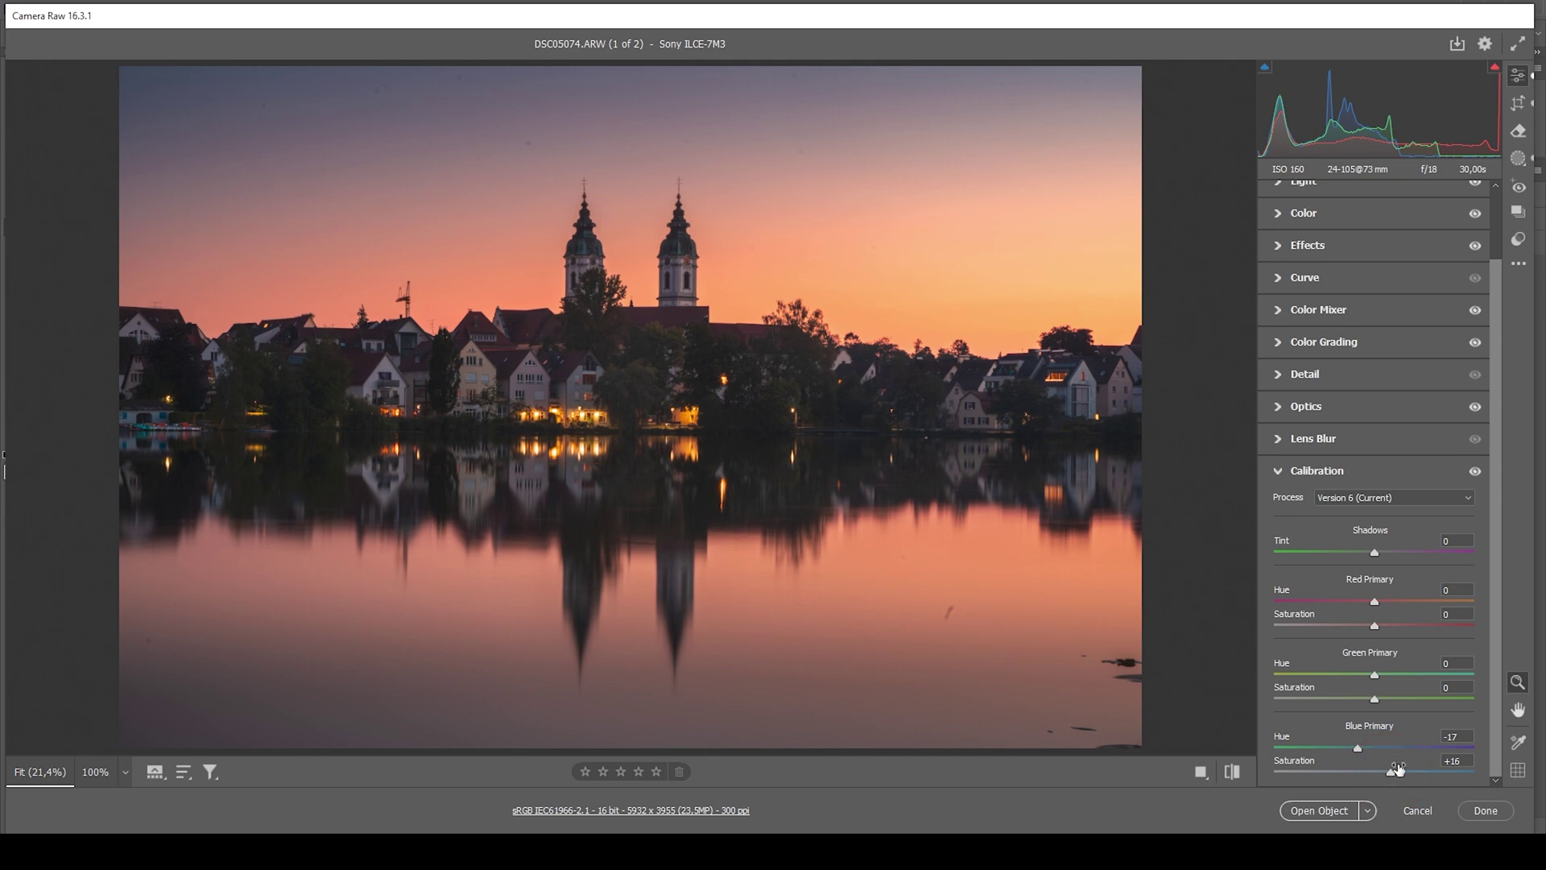
click(1276, 473)
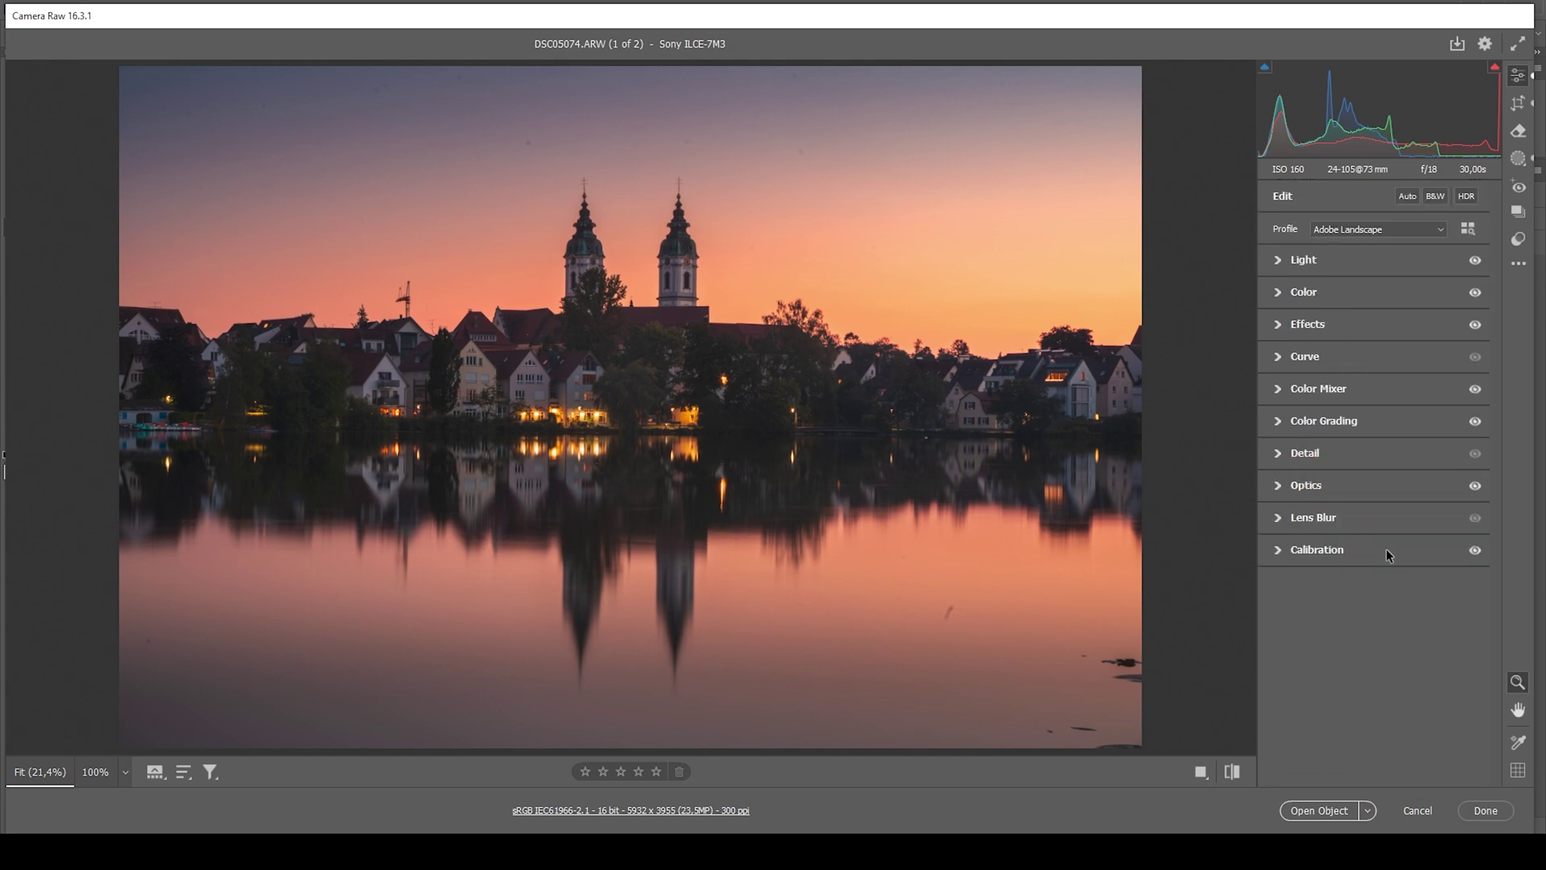
Step: Sharpen the photo with Radius 0.5, Detail 100, Masking 62 and an increased Sharpening amount, and compare it with the original
click(1279, 456)
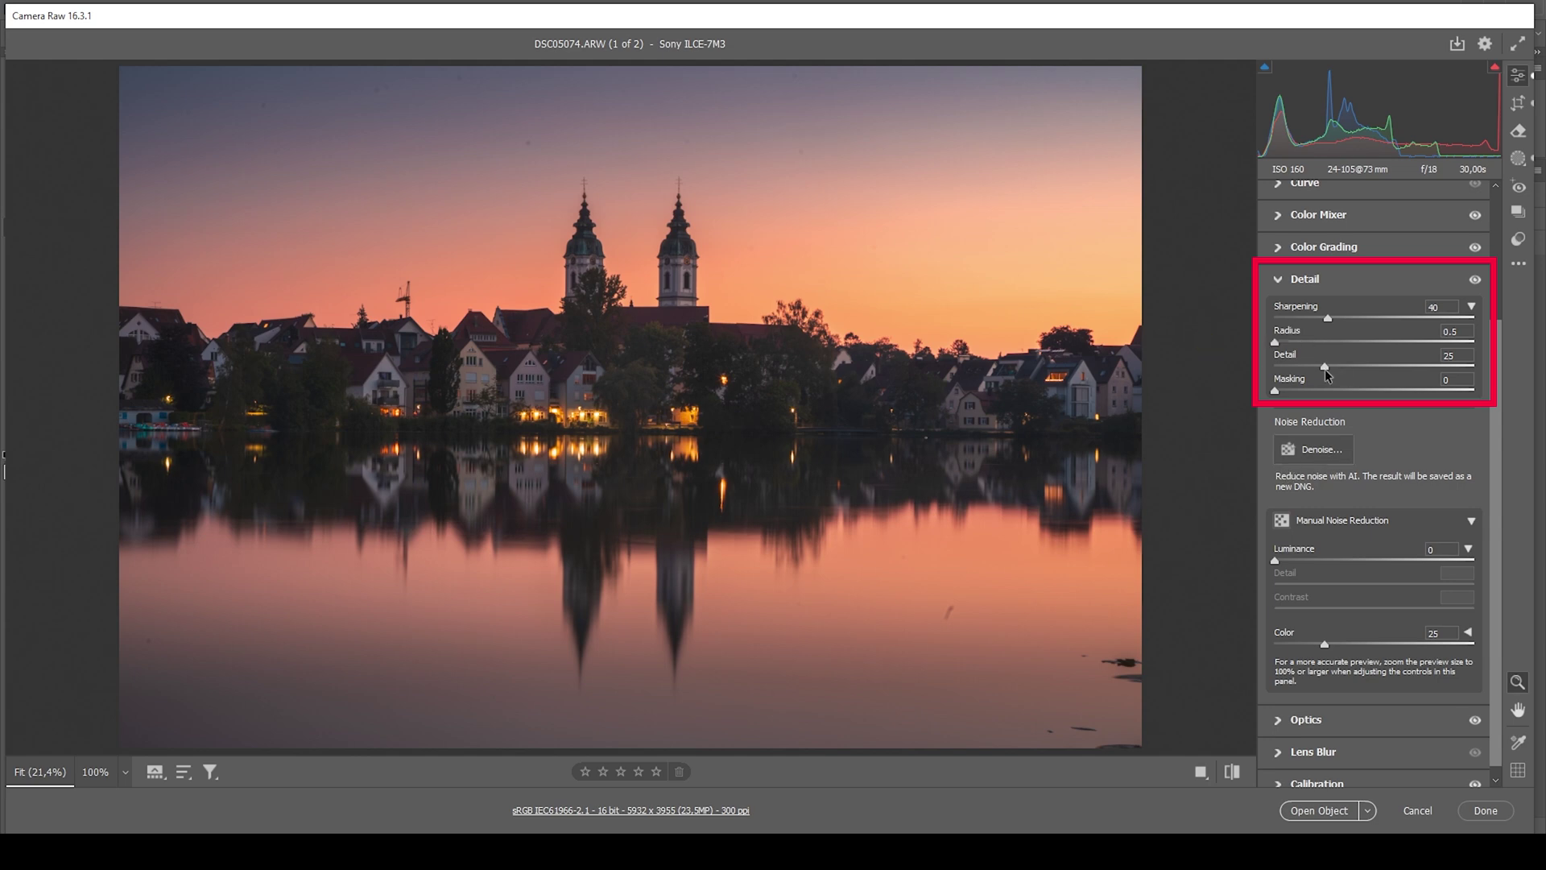
key(alt)
drag(1275, 390, 1340, 392)
drag(1370, 391, 1399, 390)
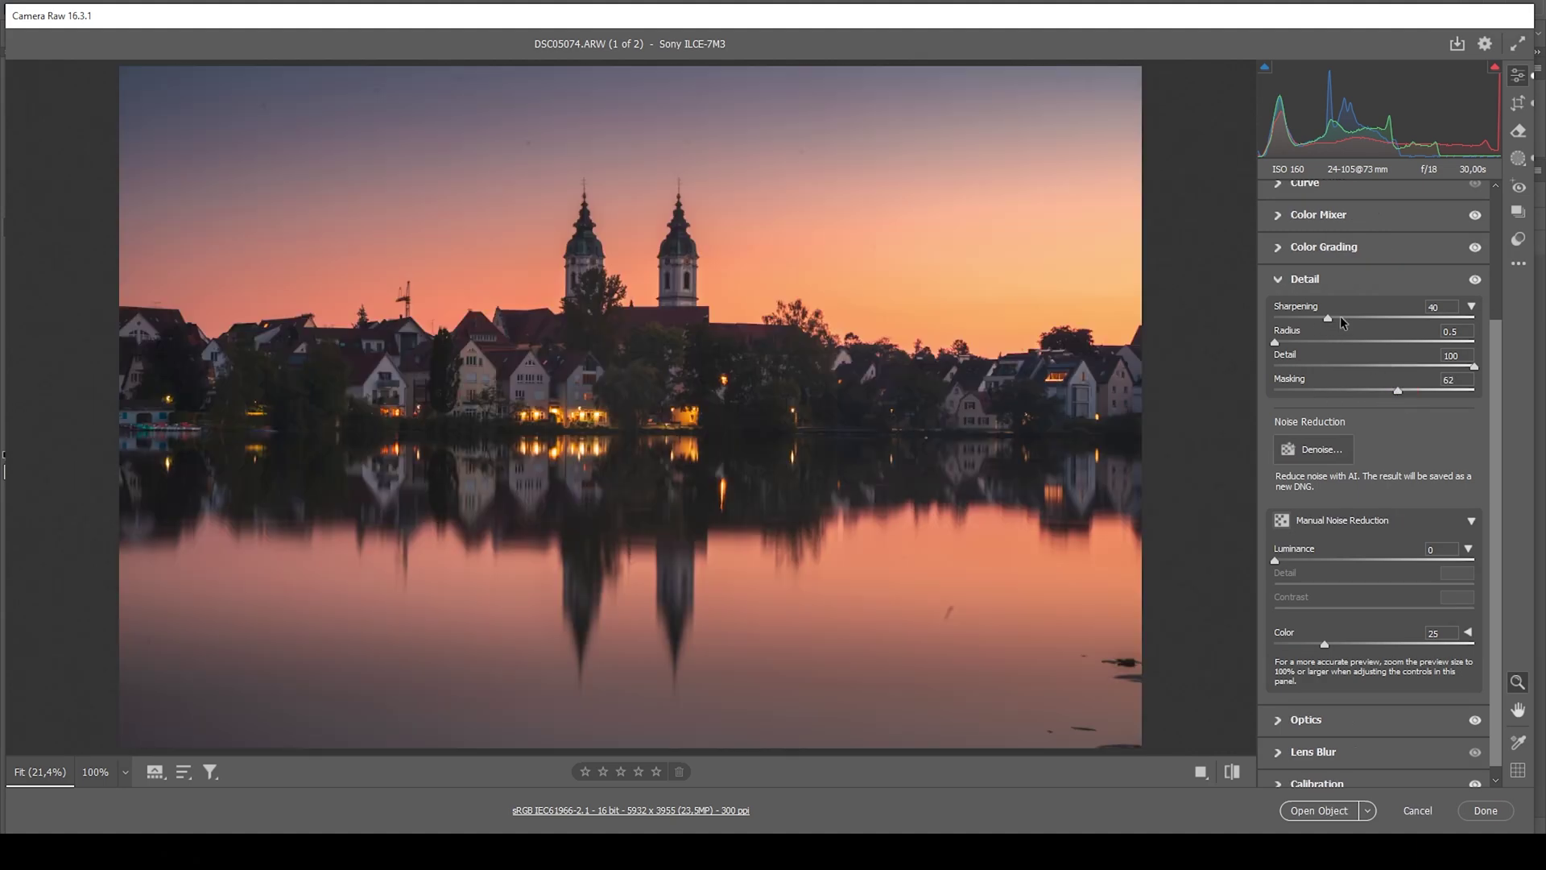
drag(1360, 318, 1367, 317)
click(1232, 773)
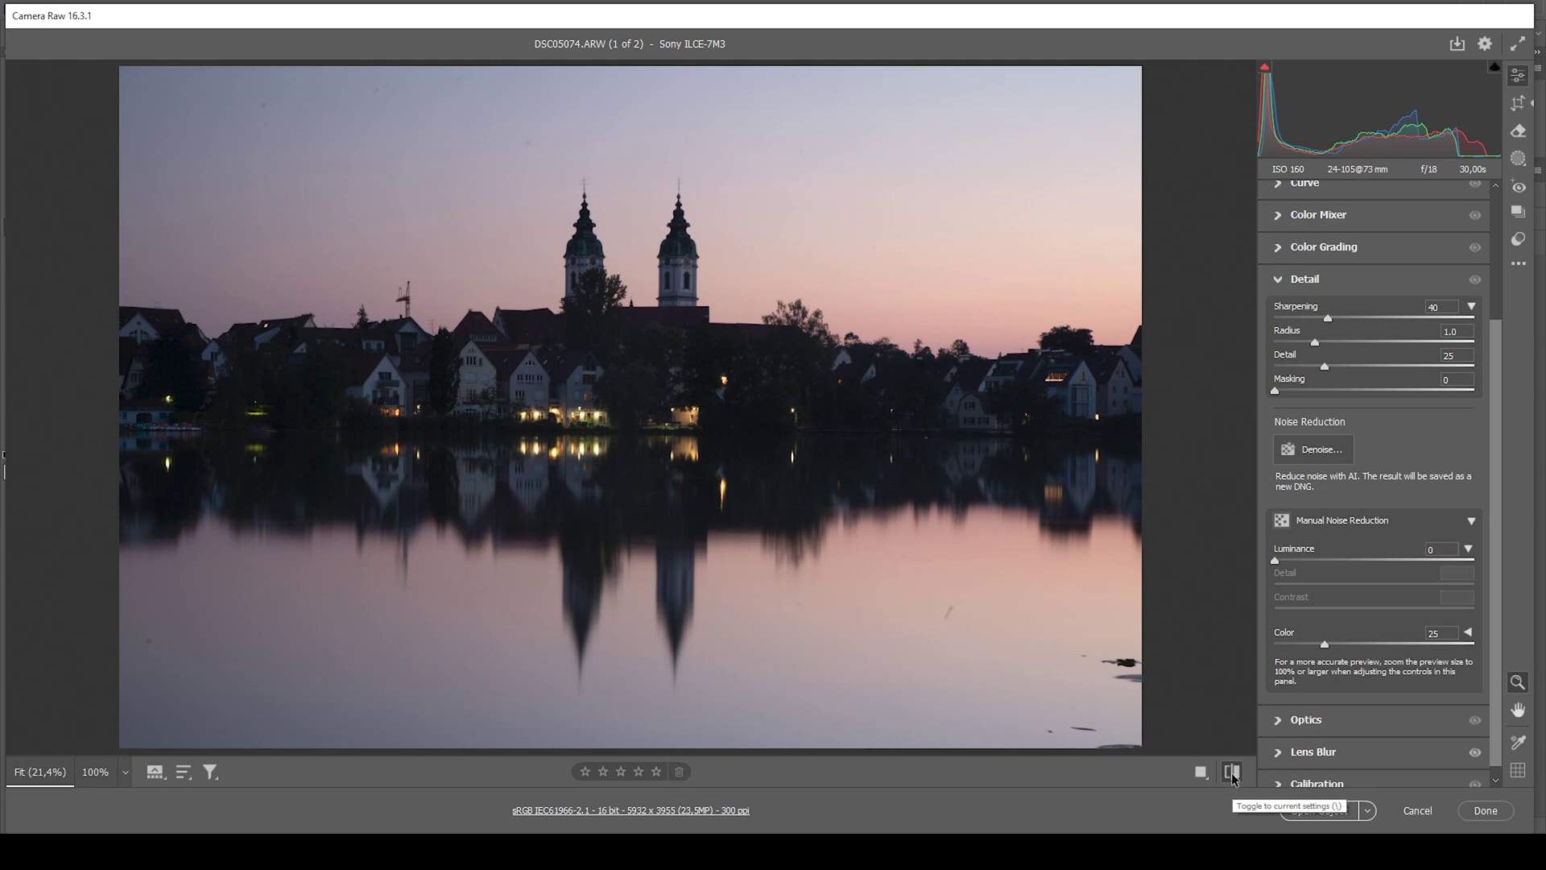
Step: Return to the edited preview, reveal the filmstrip with both raw photos, and view DSC05092.ARW before returning to DSC05074.ARW
click(1232, 773)
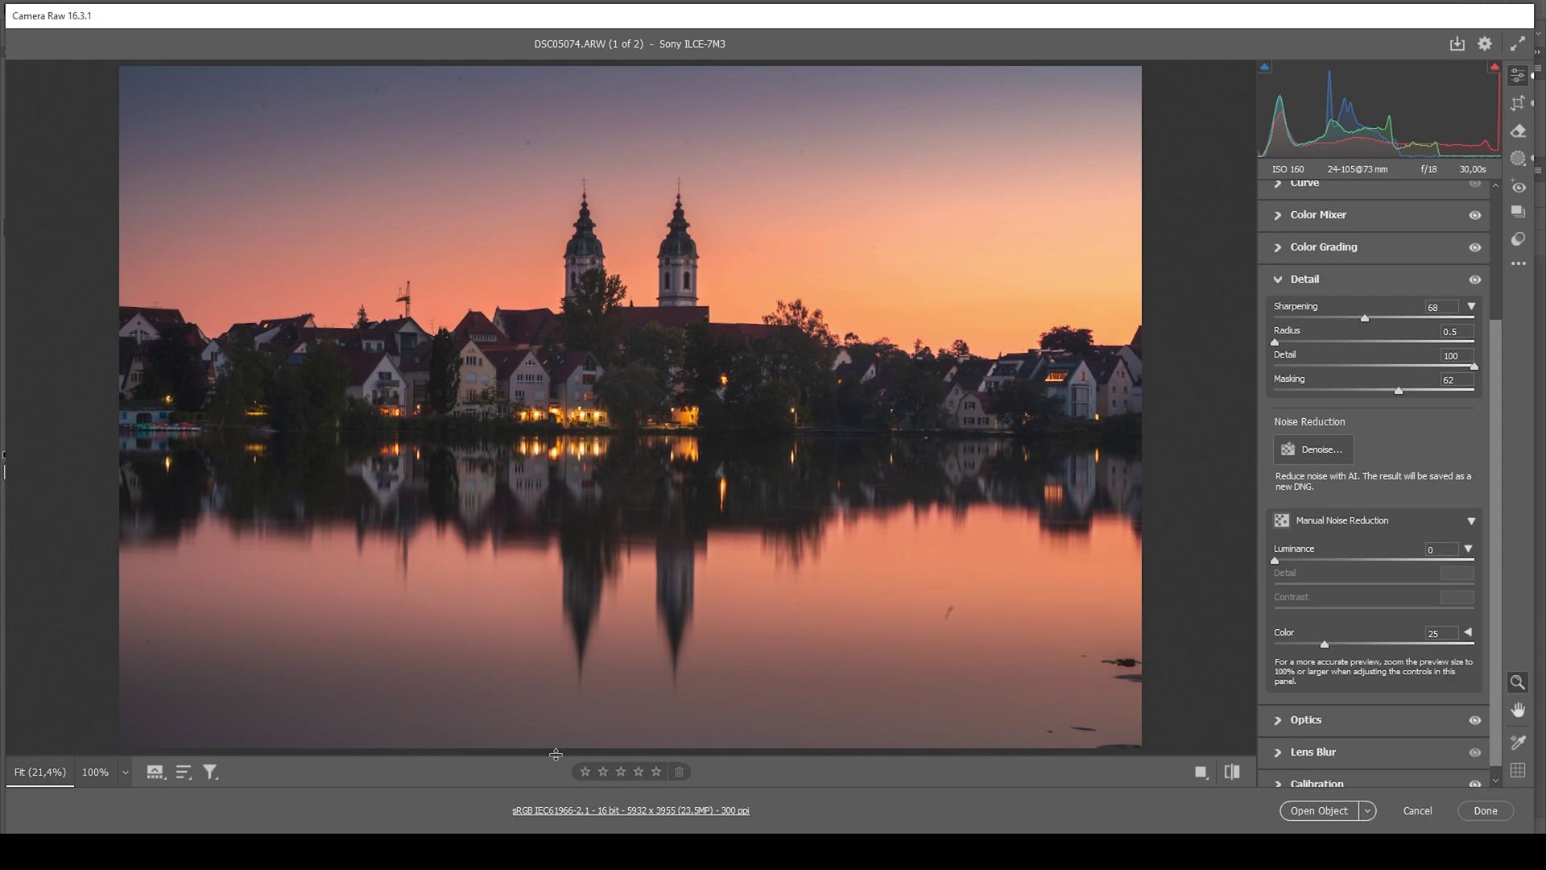
drag(558, 730, 567, 642)
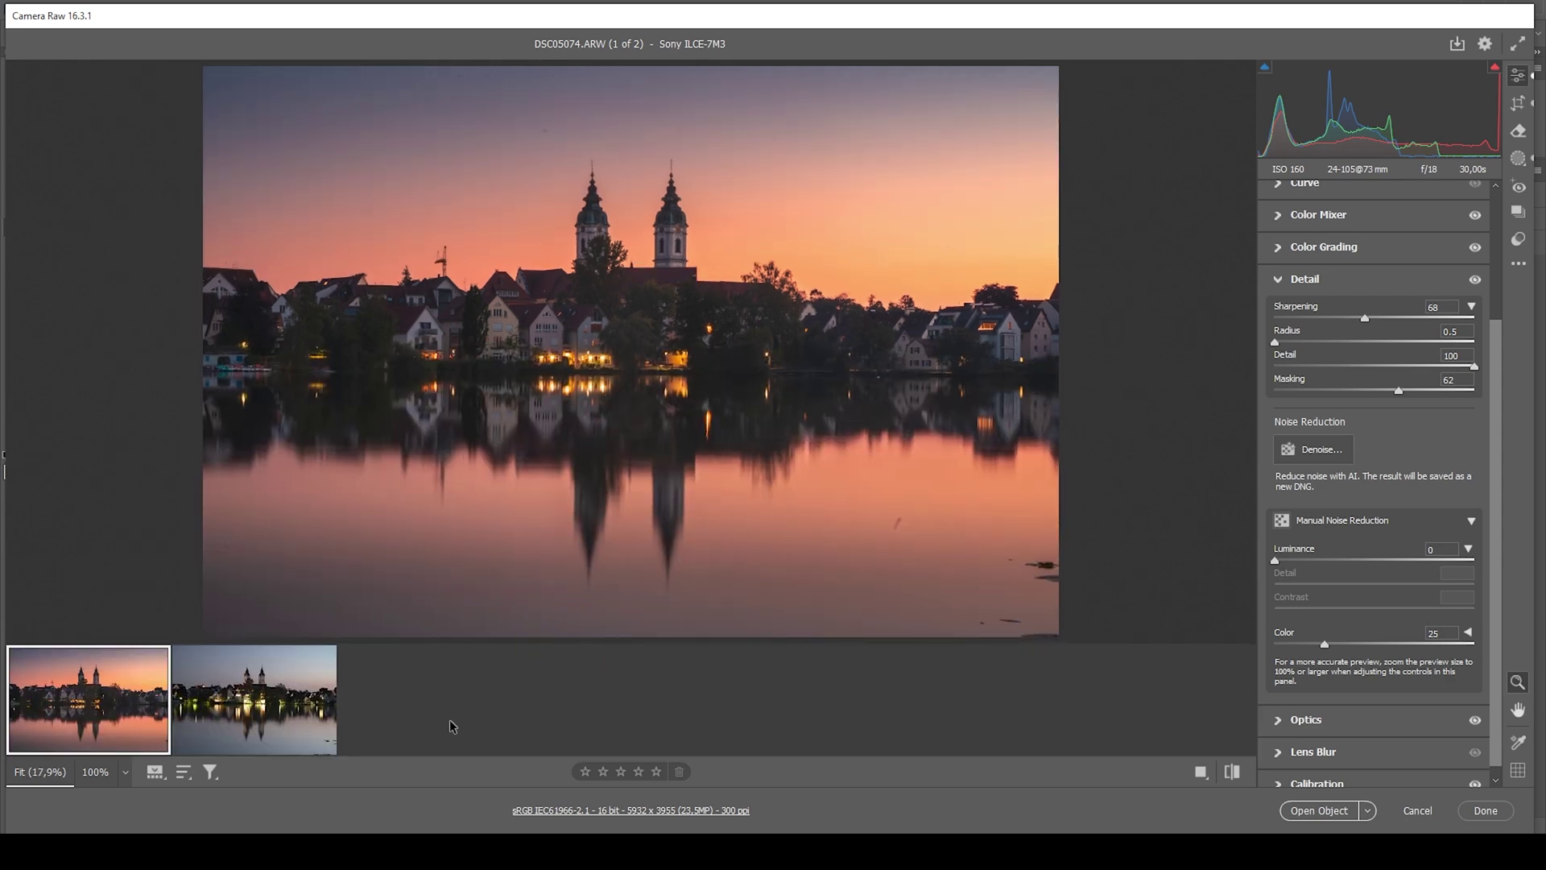
drag(539, 644, 523, 657)
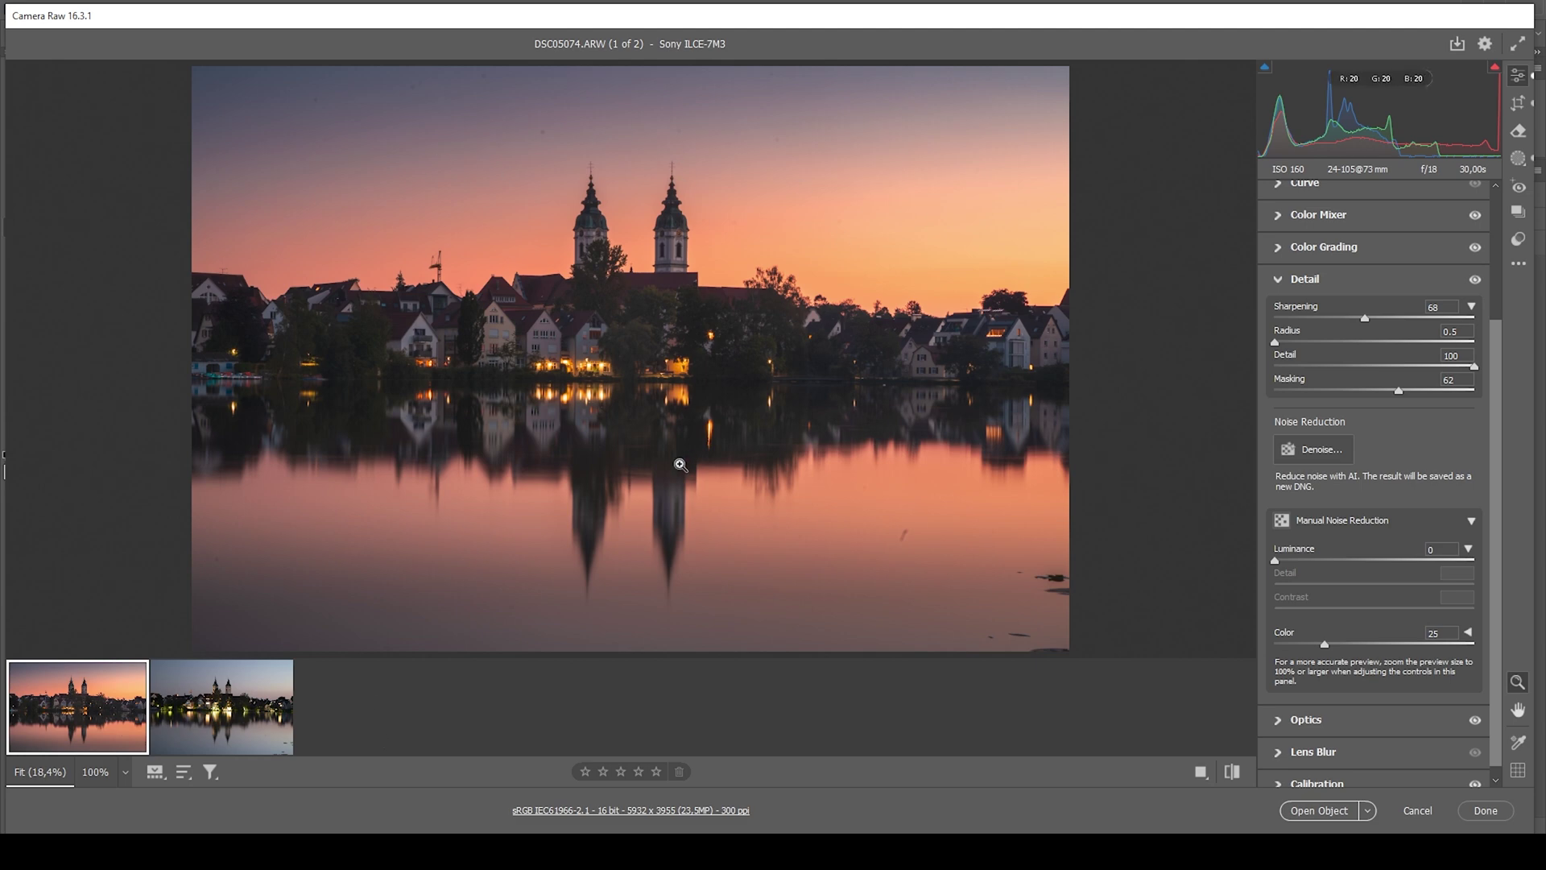
click(232, 744)
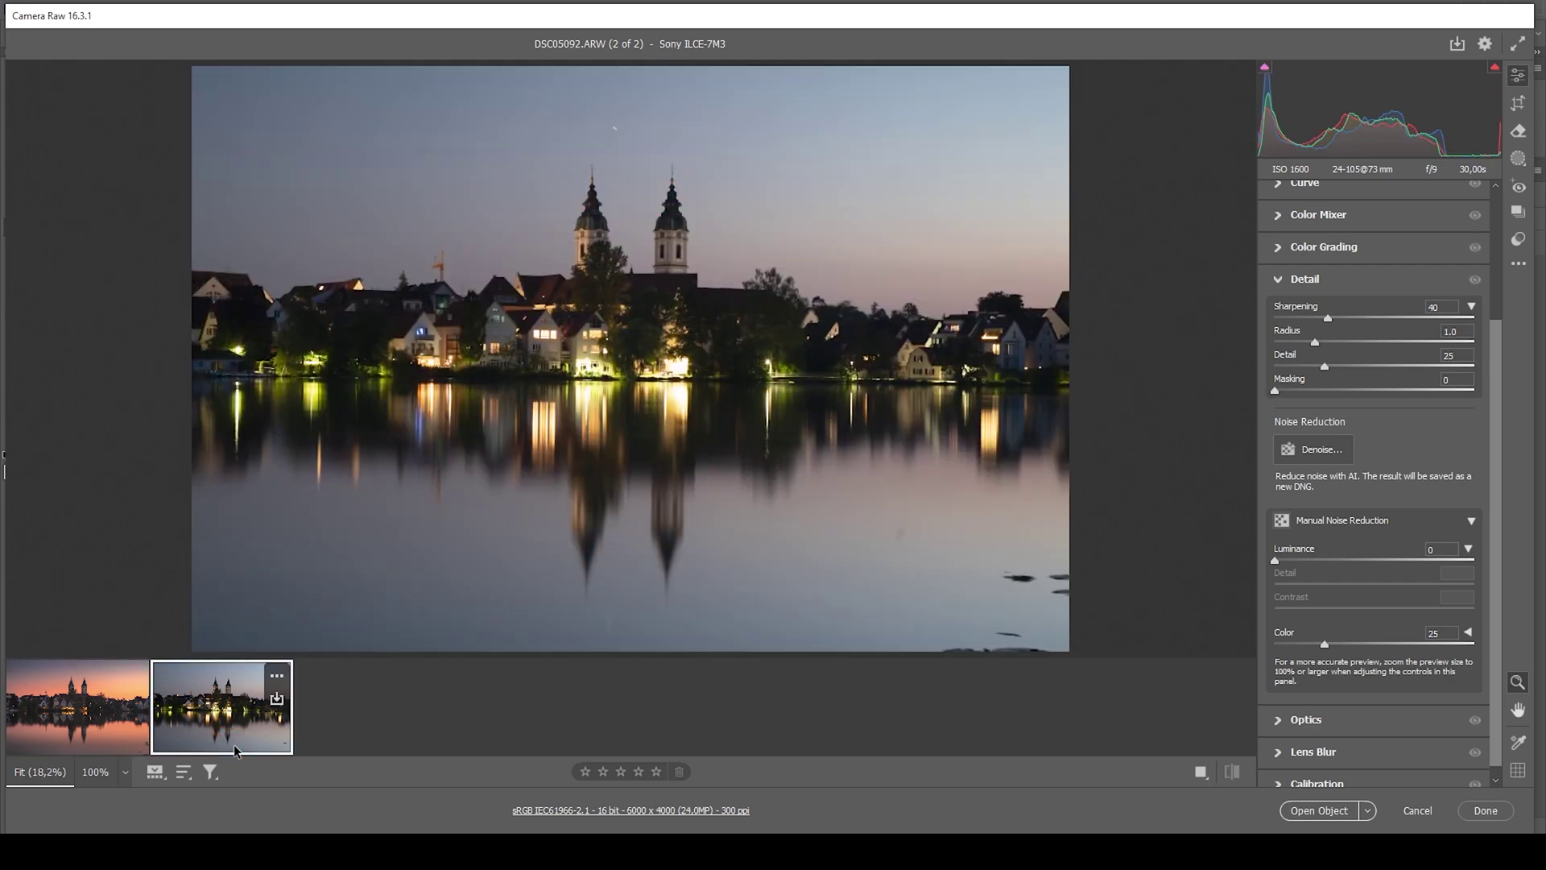
click(87, 731)
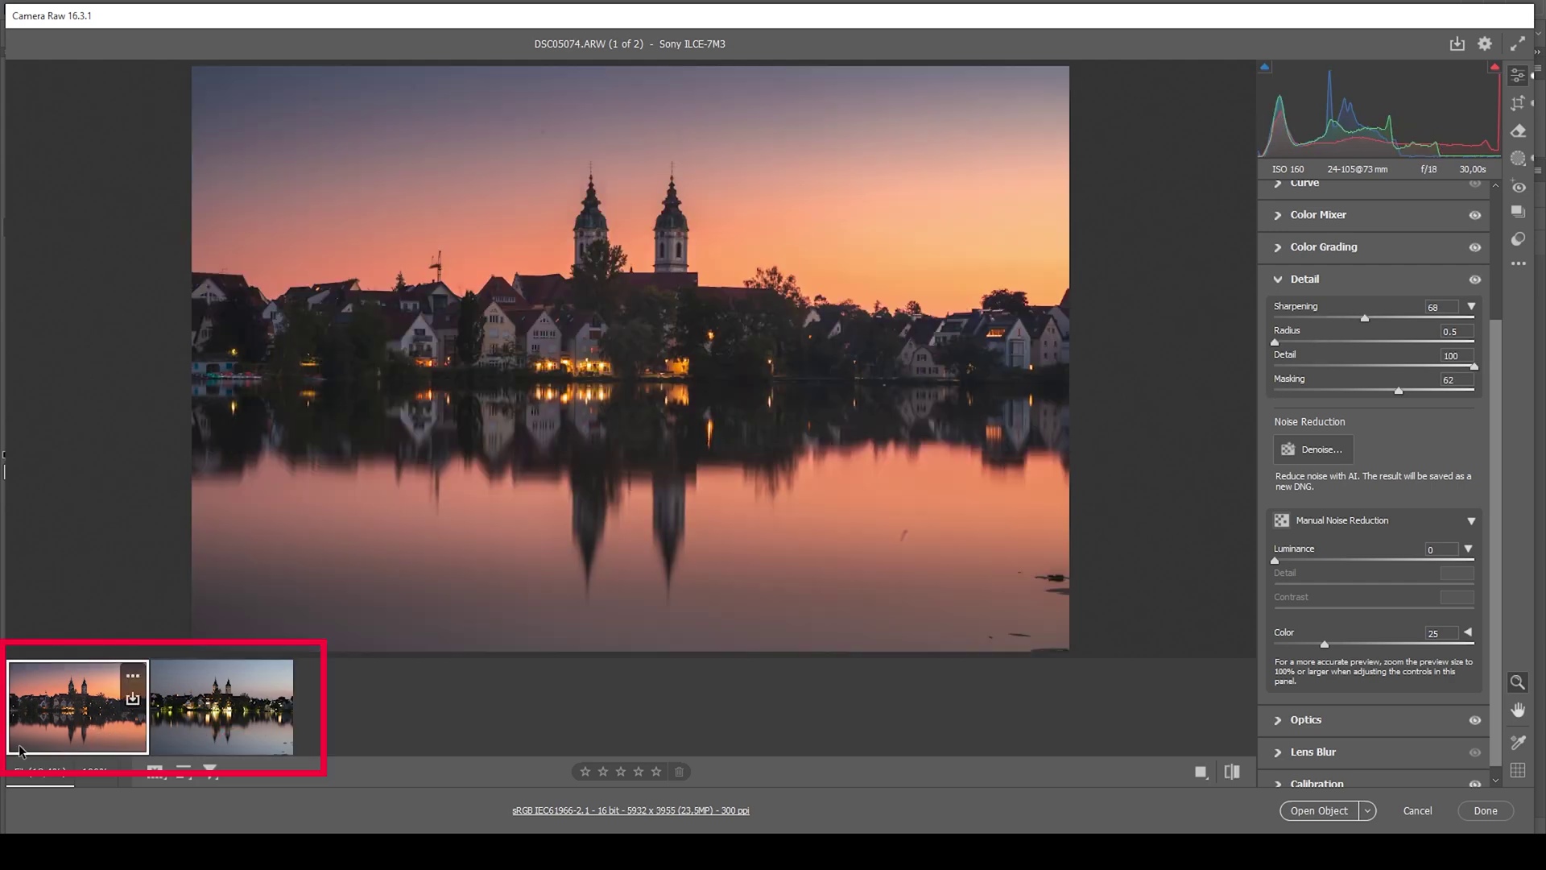
Step: Synchronize all edit settings from DSC05074.ARW to DSC05092.ARW, including Lens Blur, Crop & Geometry, Remove and Masking
mouse_move(228, 731)
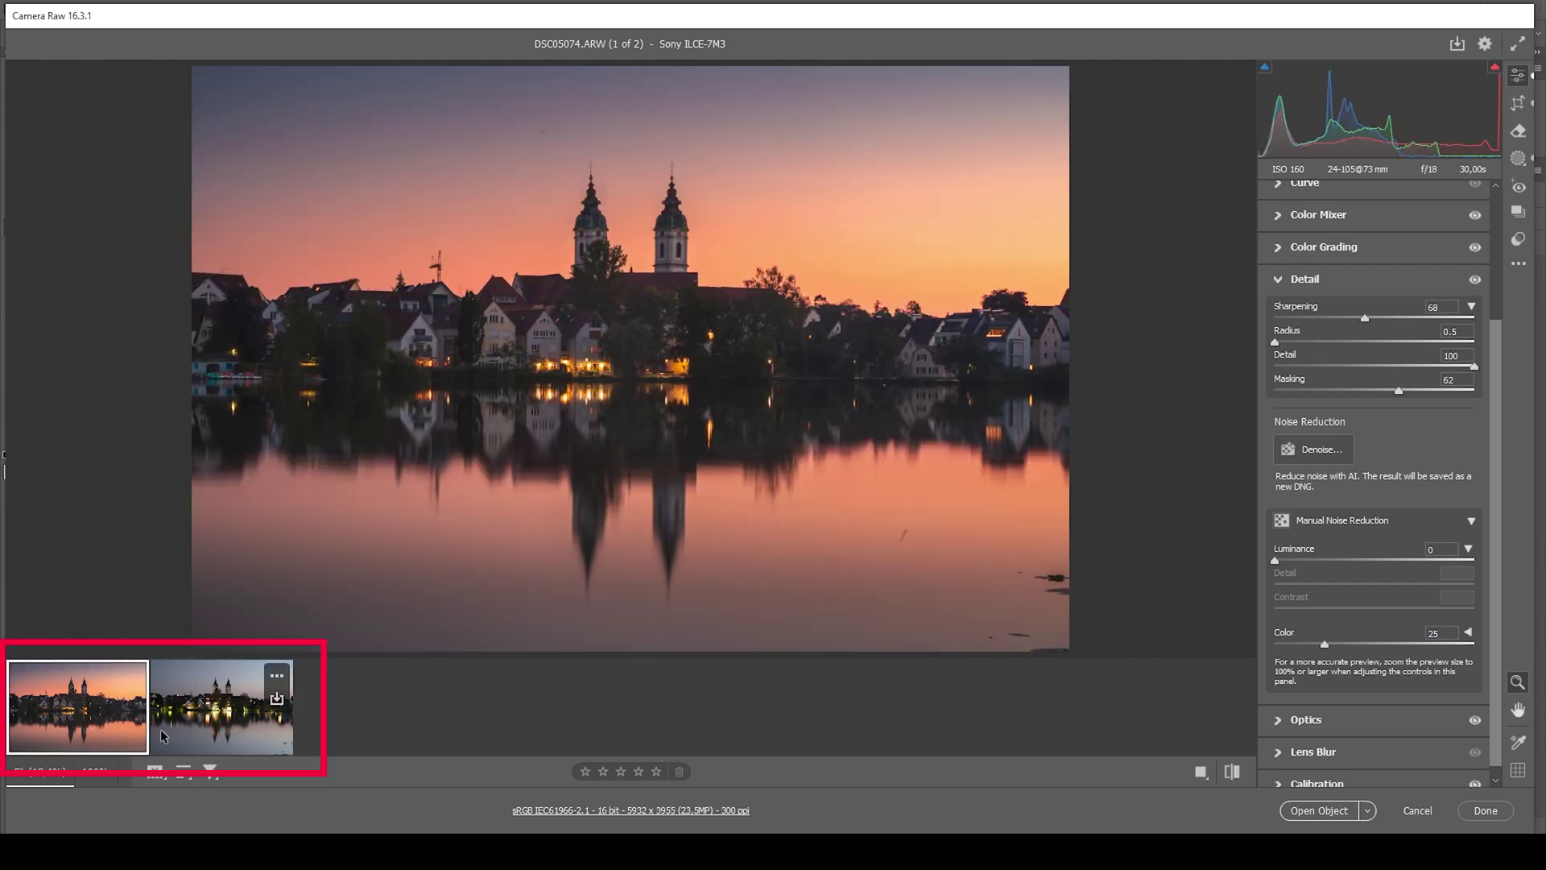
ctrl+click(205, 731)
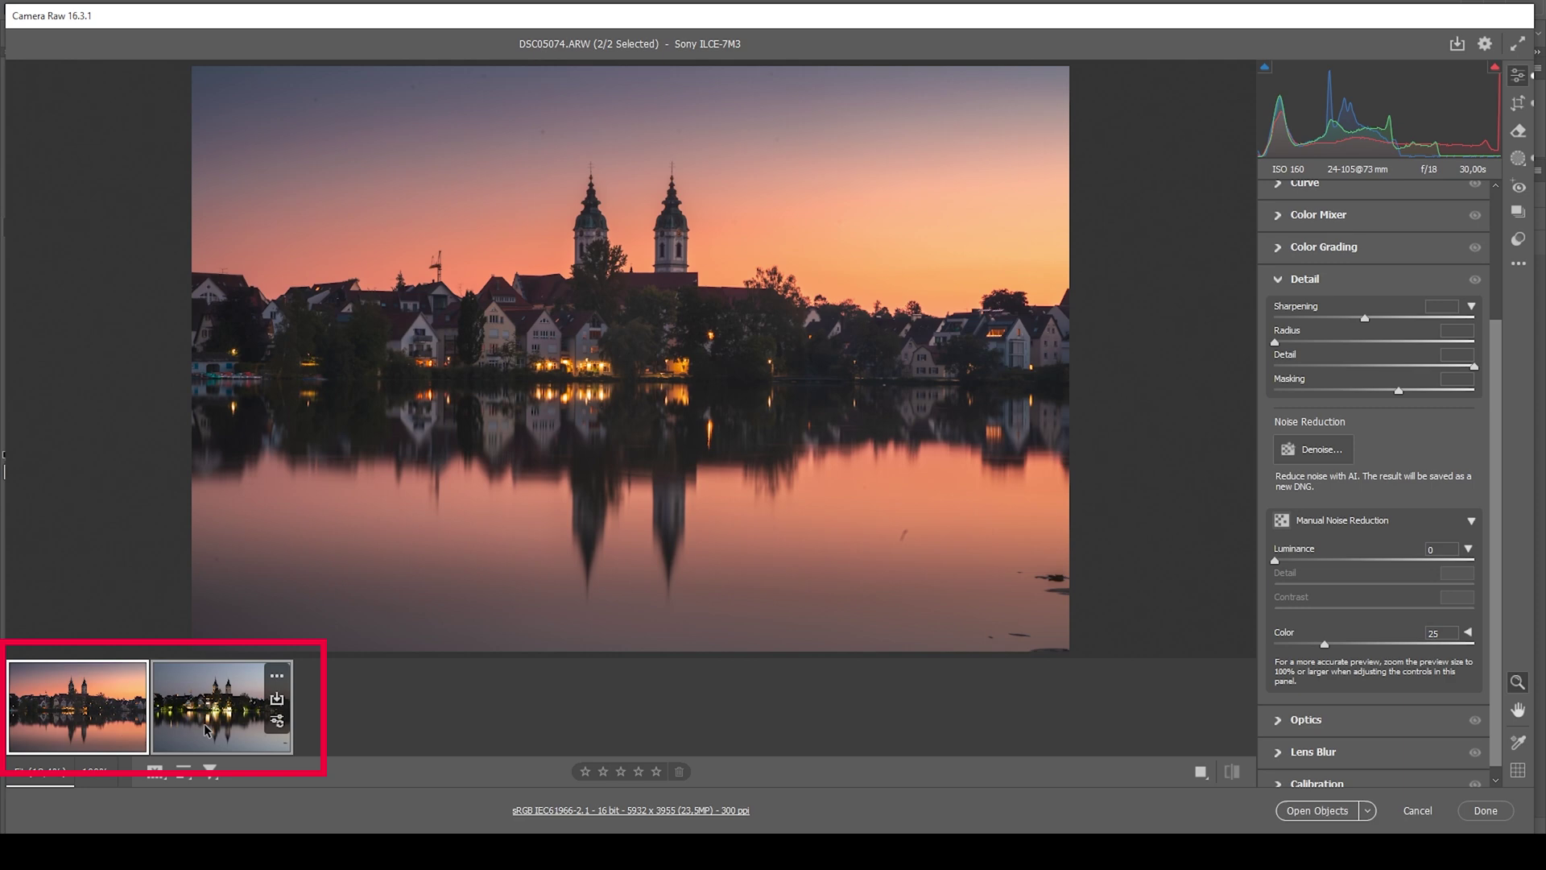
right_click(206, 730)
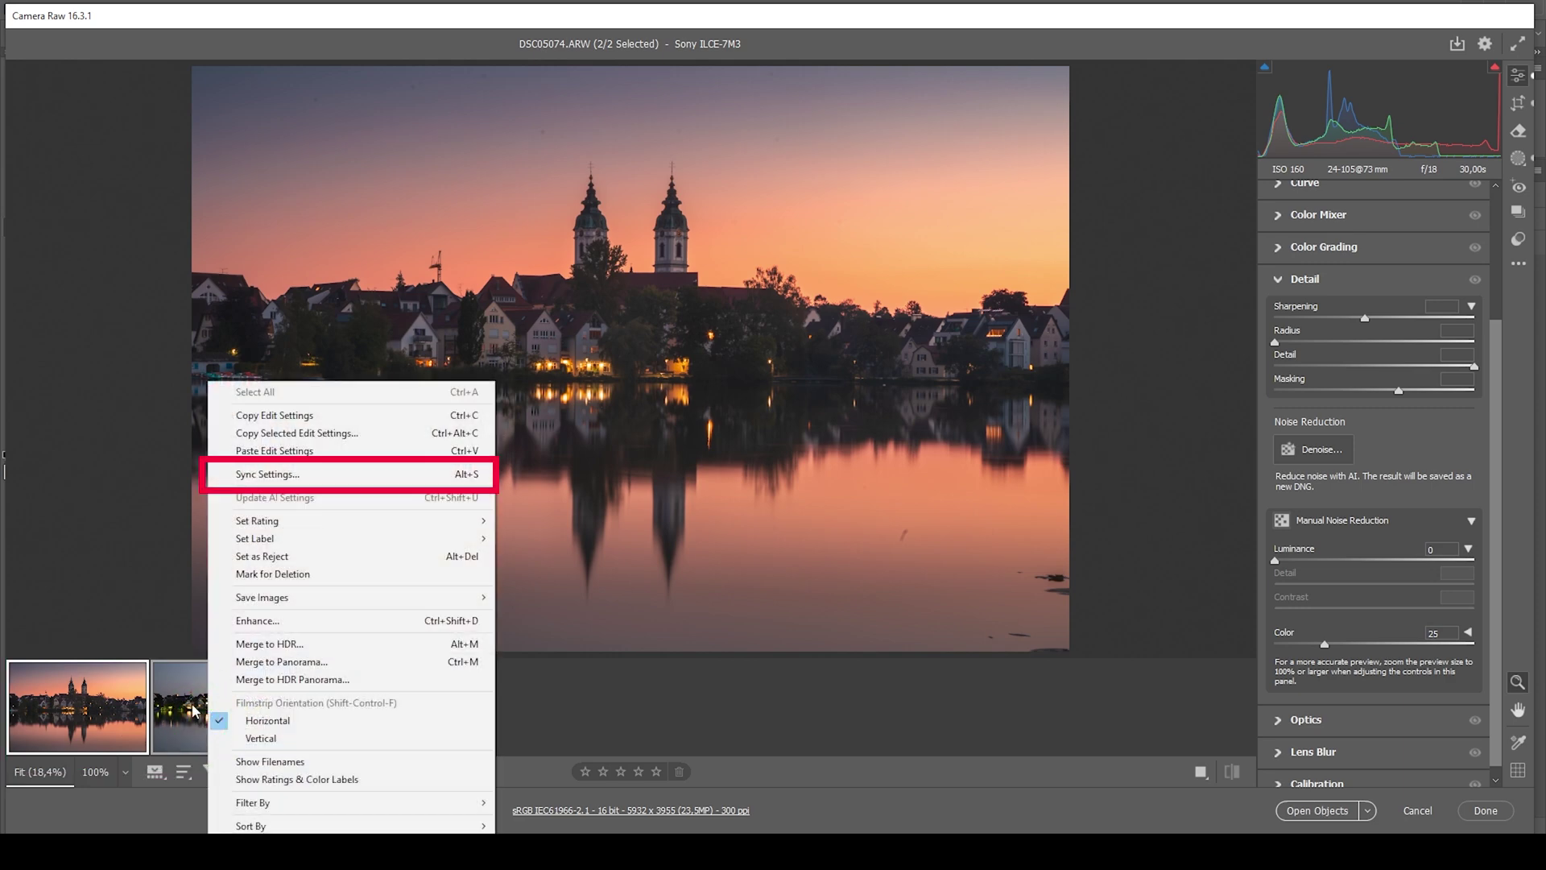
click(270, 474)
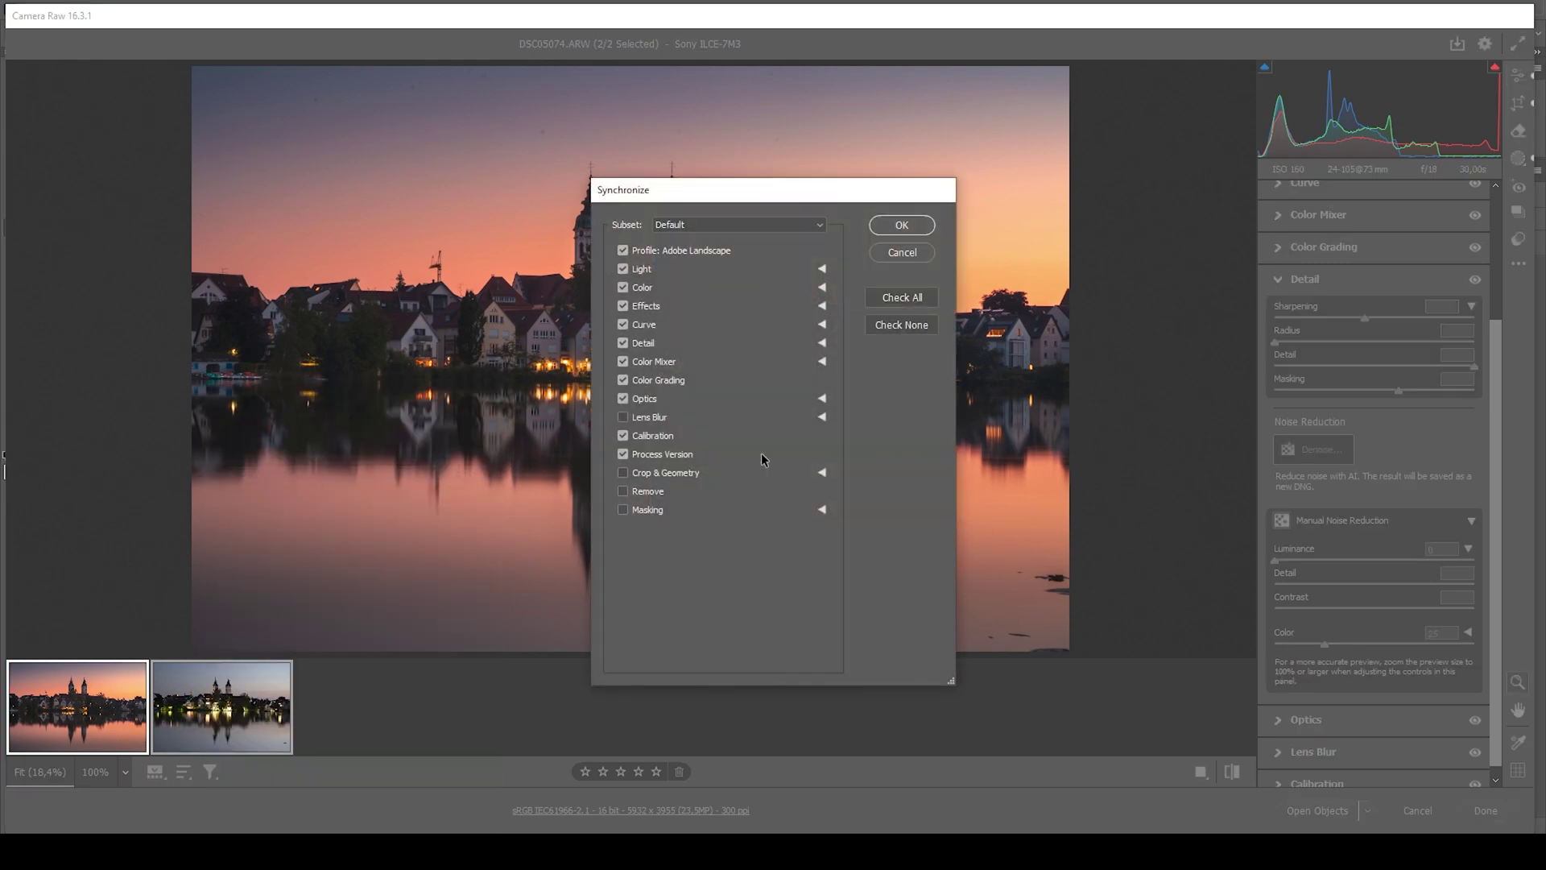
click(877, 299)
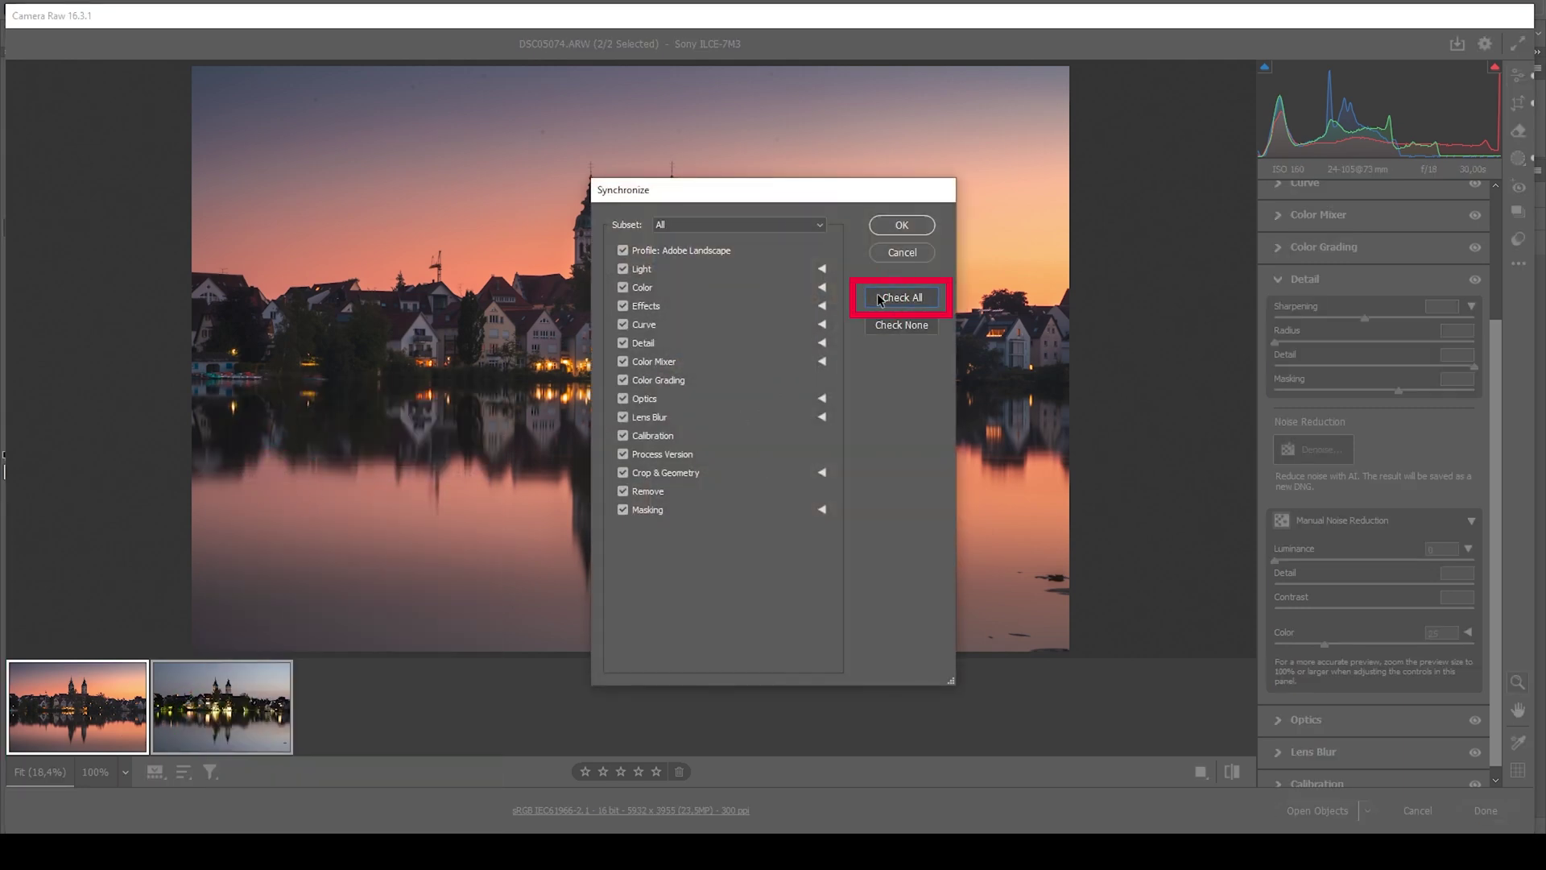
click(923, 225)
Step: Adjust the light of DSC05092.ARW with Highlights -100 and Exposure -0.05, and lower its Whites
click(208, 702)
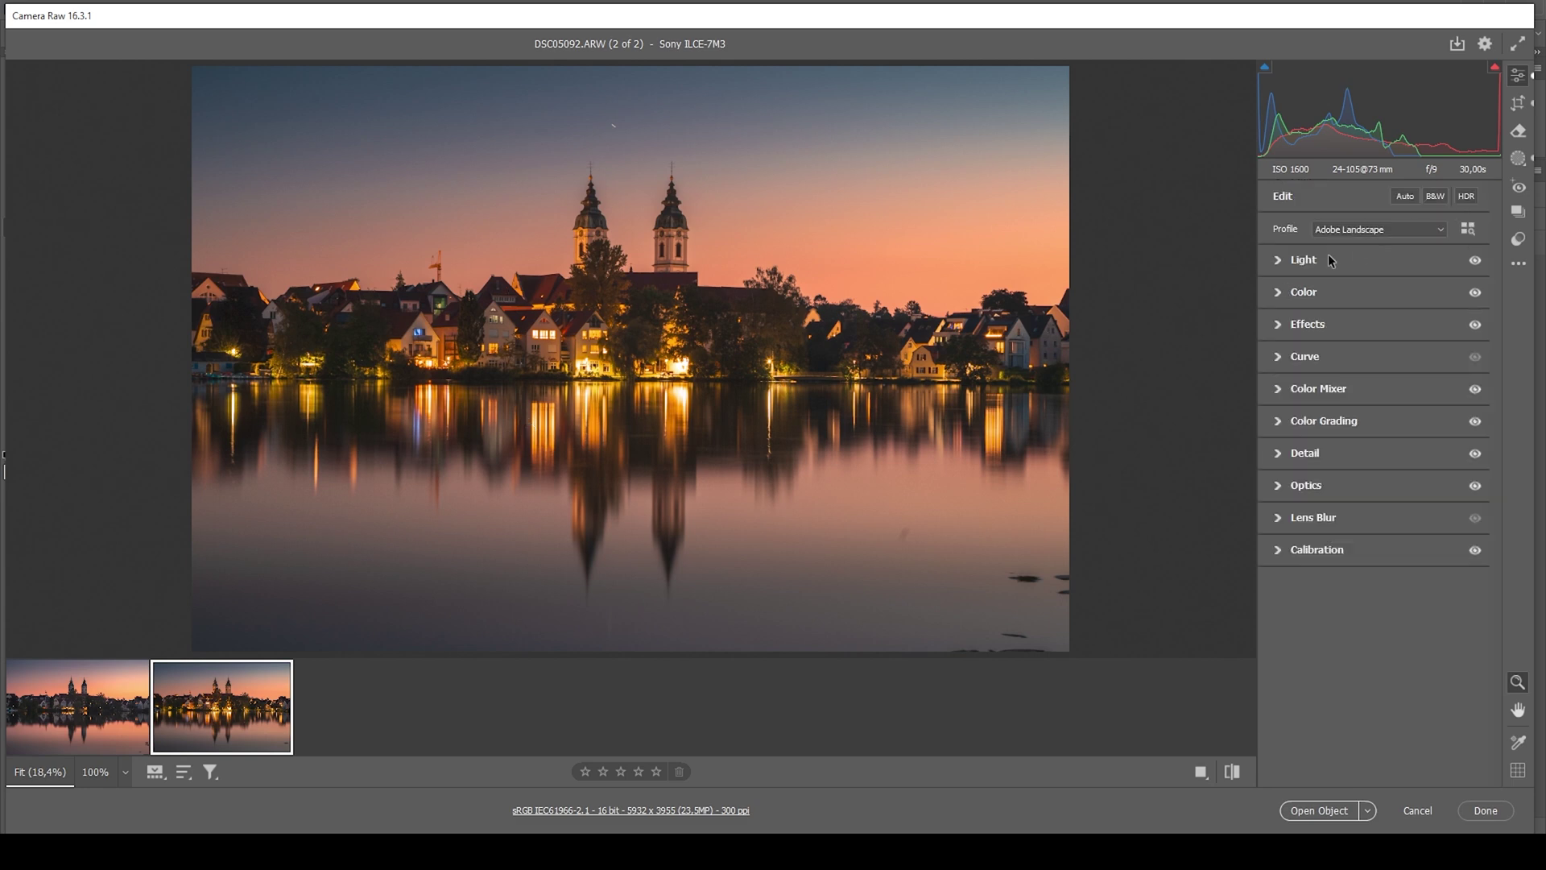
click(1302, 259)
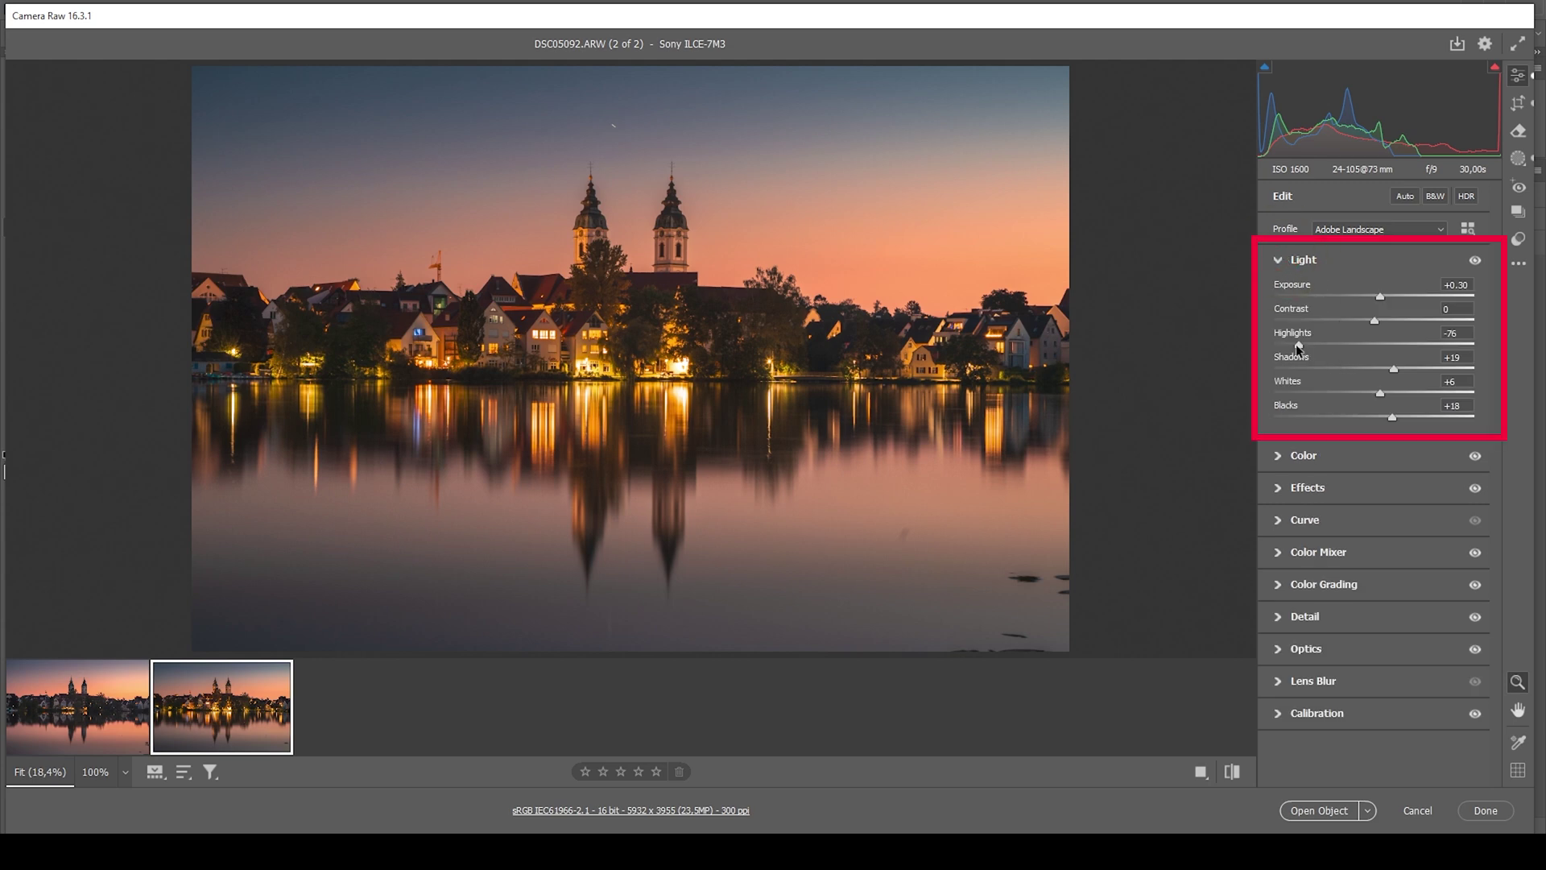
drag(1298, 344, 1196, 351)
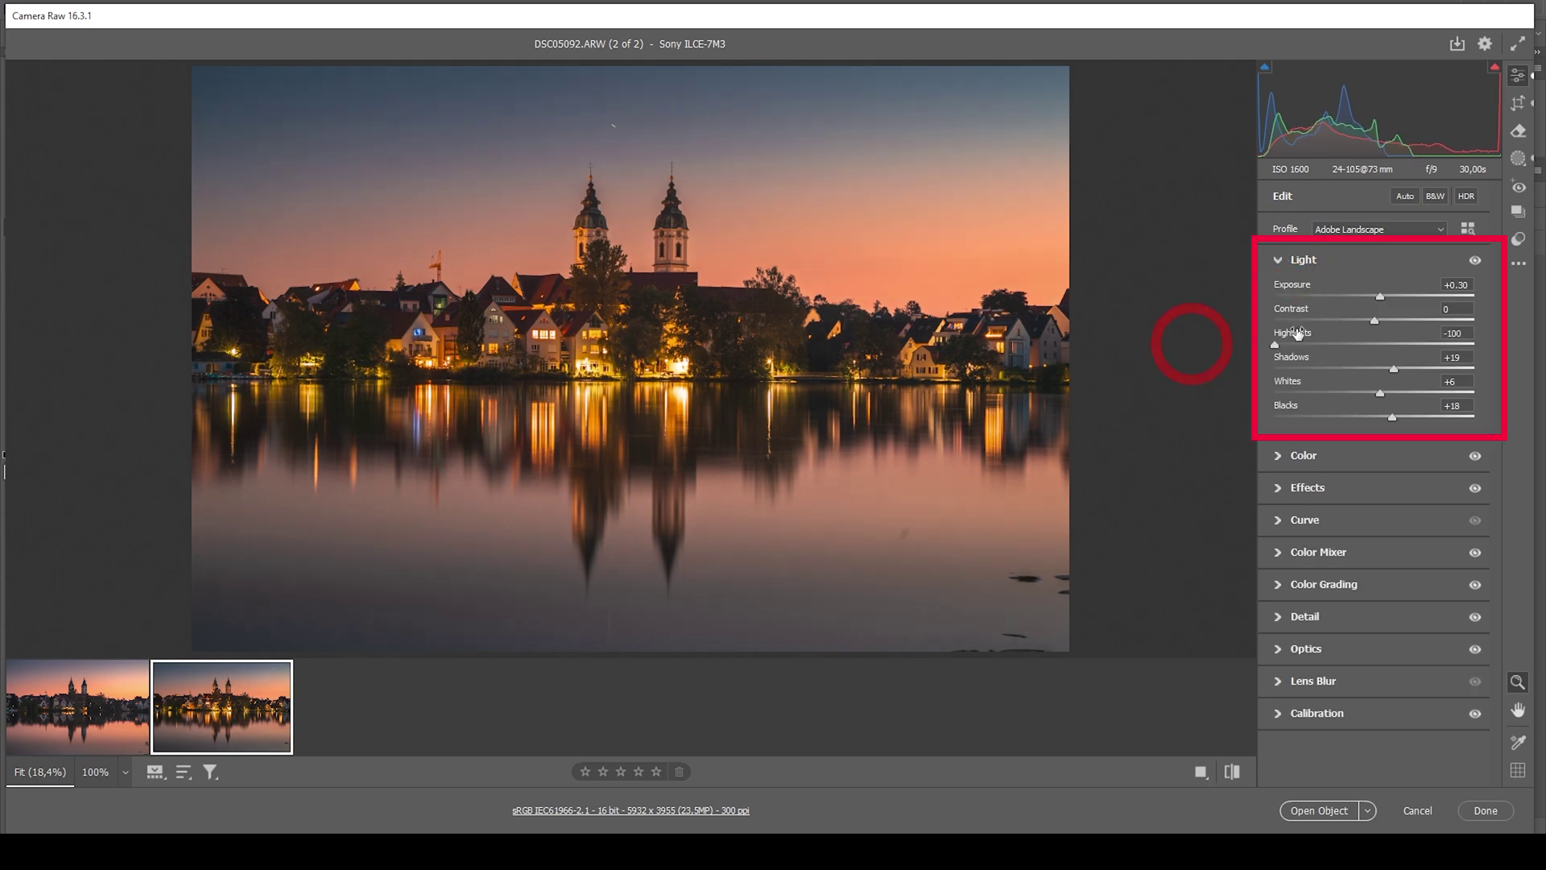
drag(1382, 298, 1372, 297)
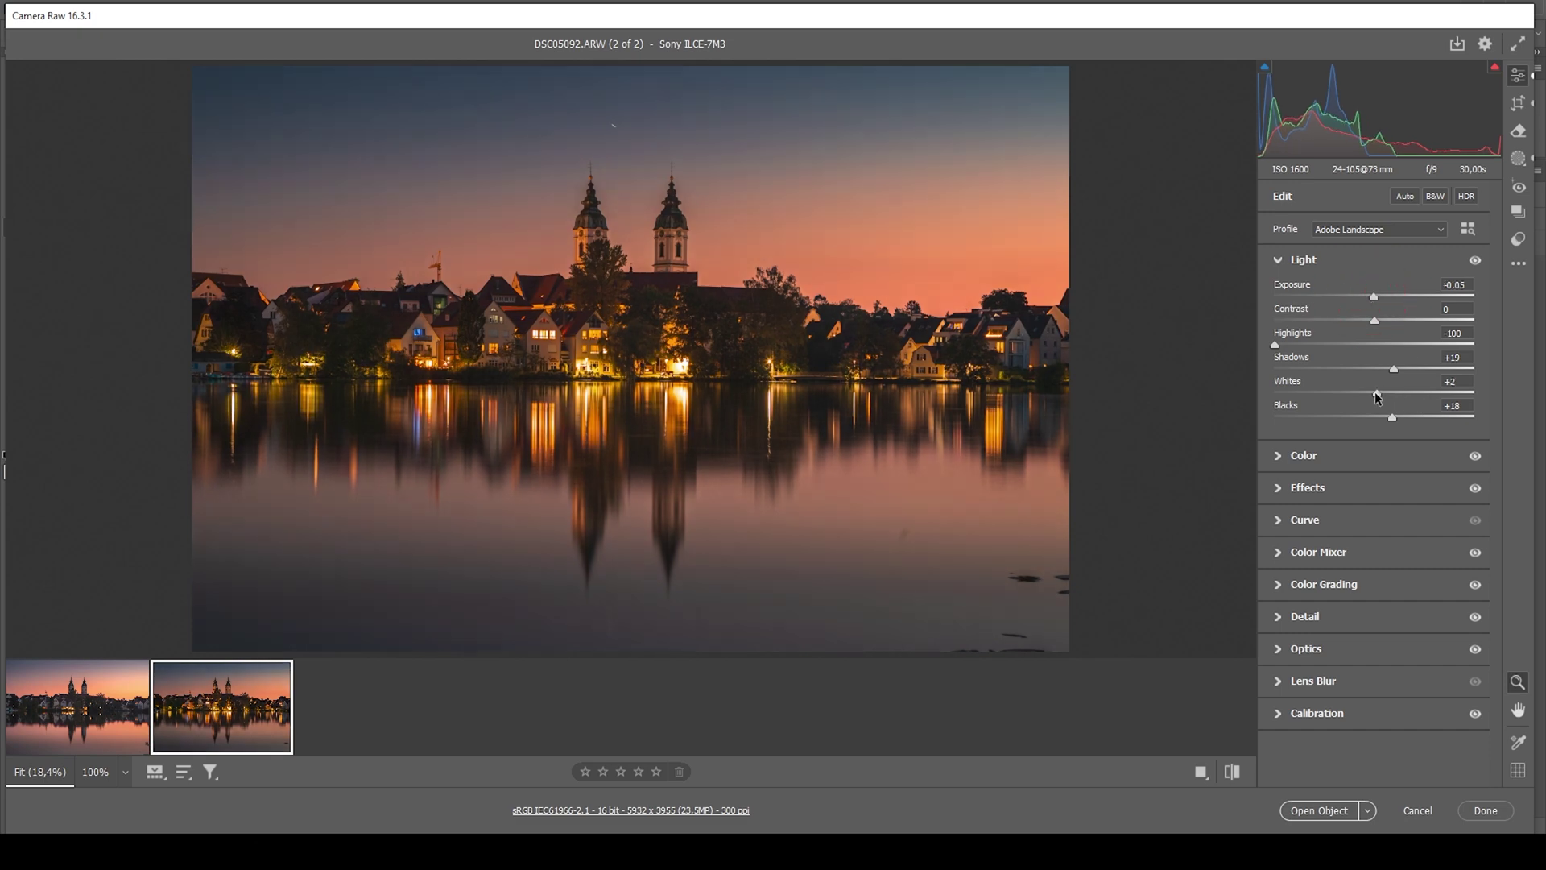
drag(1373, 391, 1371, 393)
Step: Set the Blue Primary Hue of DSC05092.ARW to -41 in the calibration settings
click(1293, 263)
click(1335, 548)
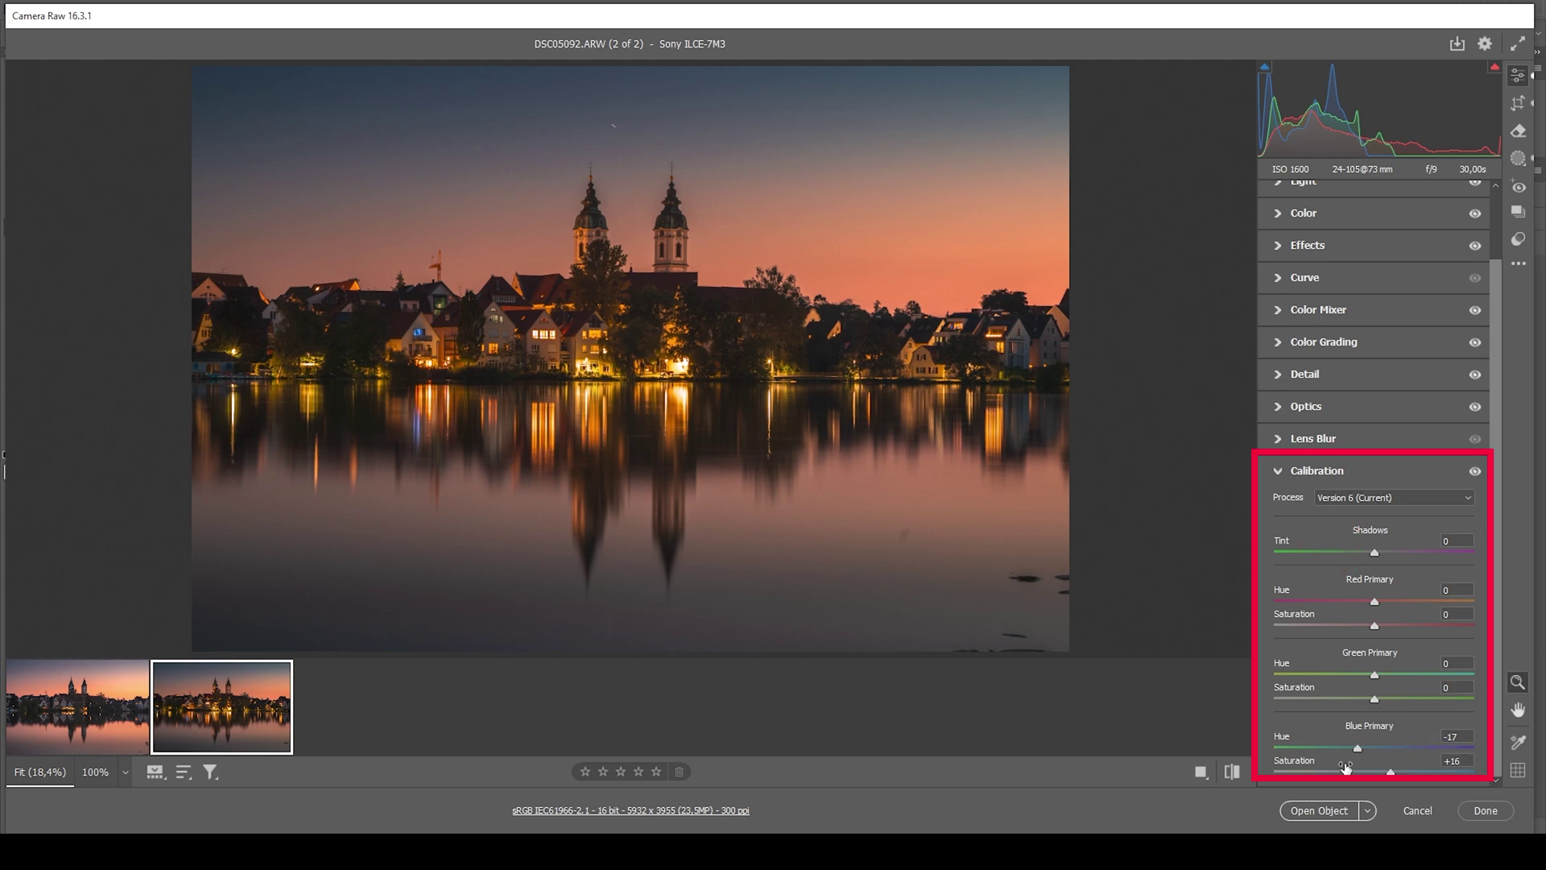
drag(1358, 748, 1338, 750)
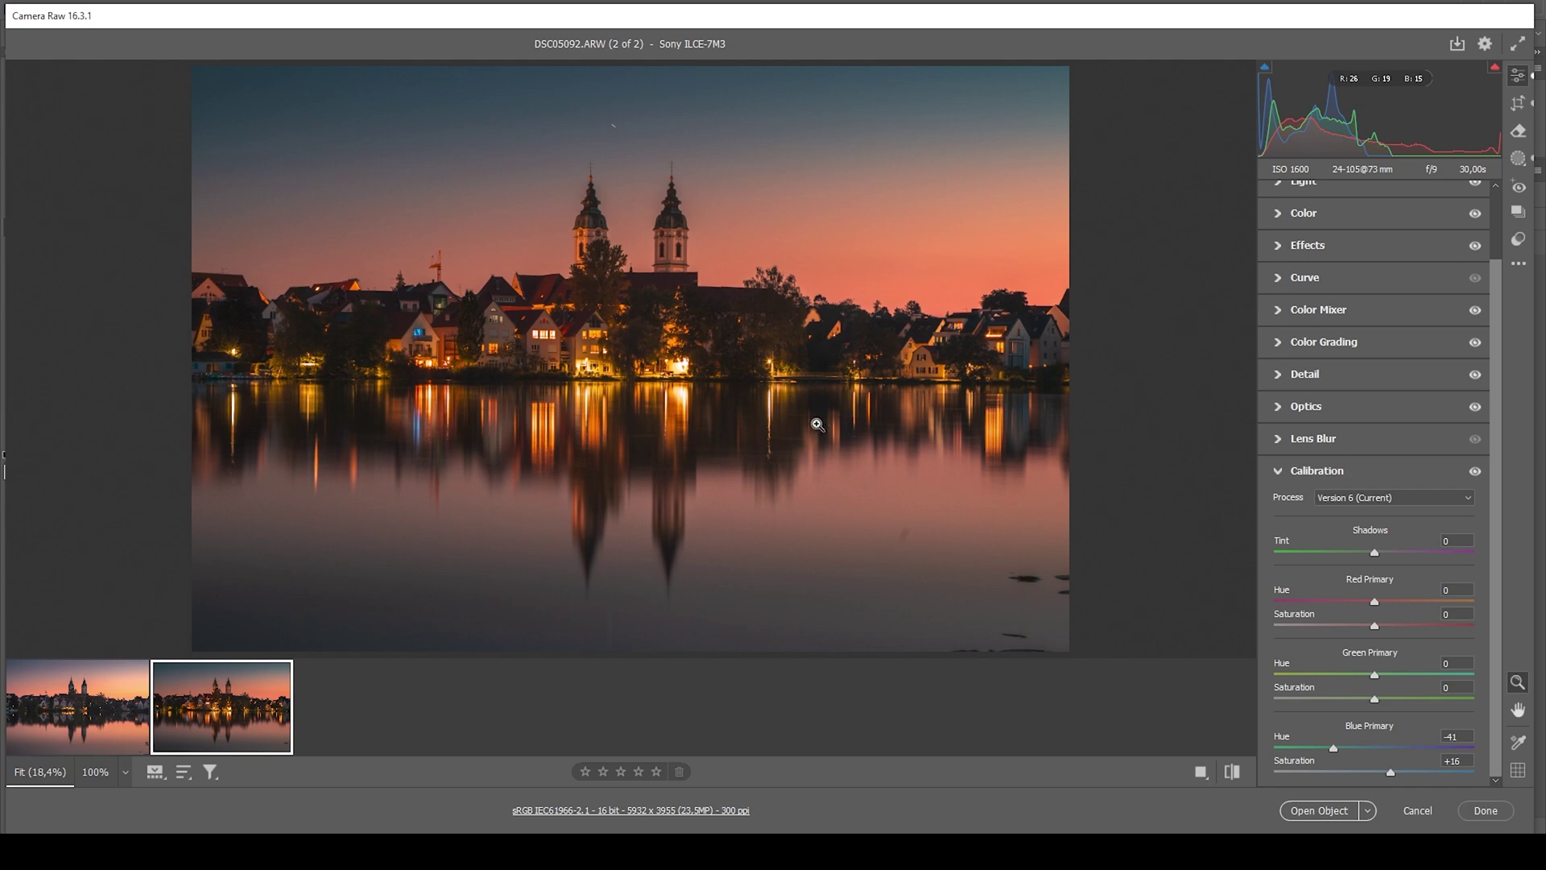
Step: Select both developed photos in the filmstrip and open them in Photoshop
click(50, 741)
shift+click(213, 719)
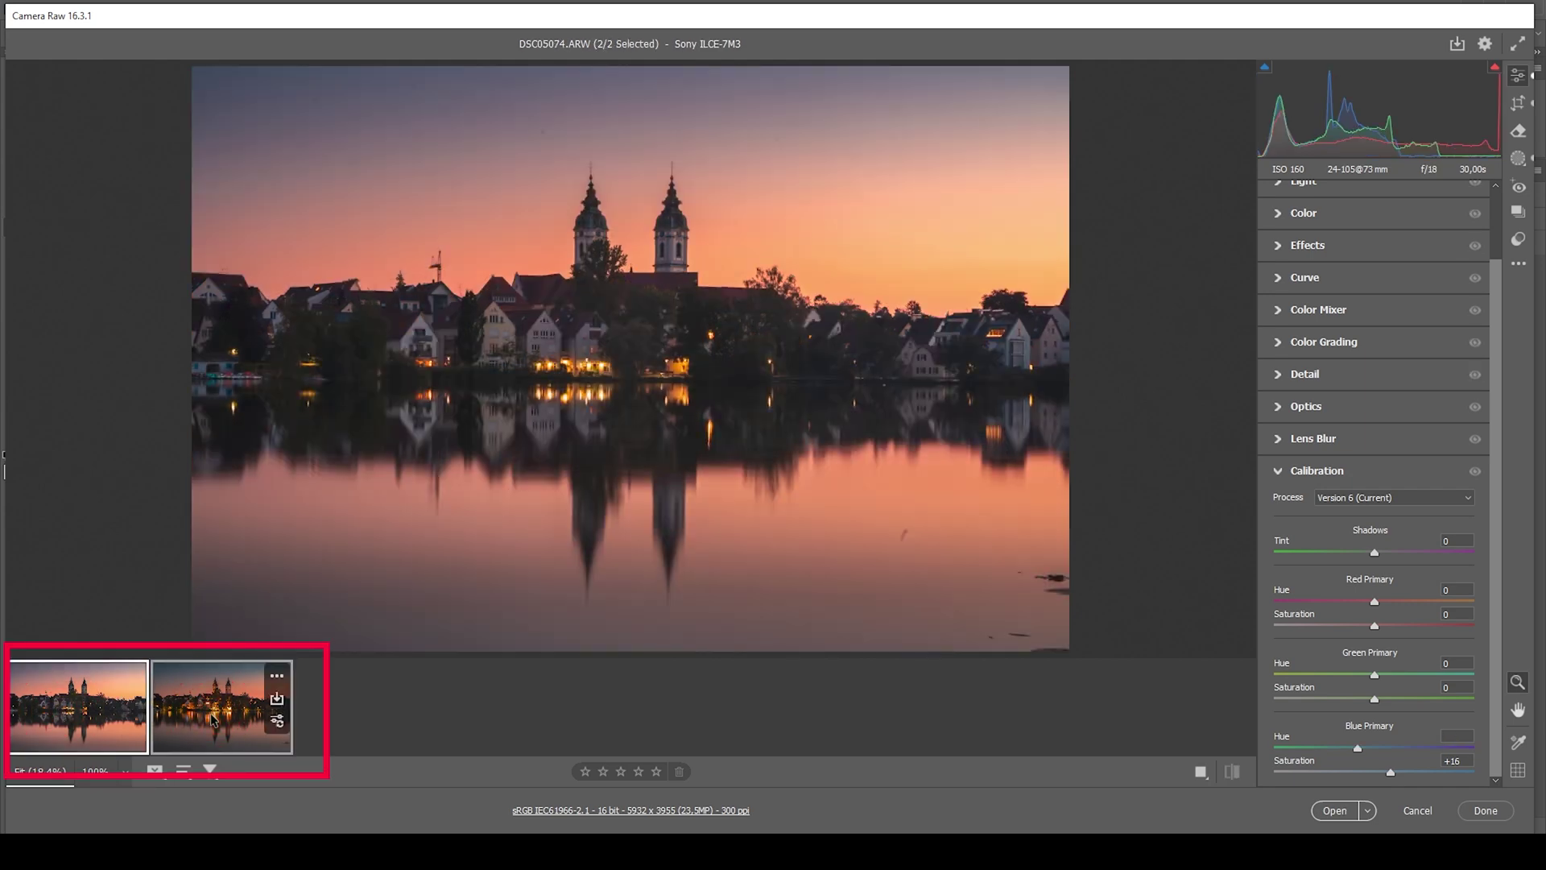
click(1314, 813)
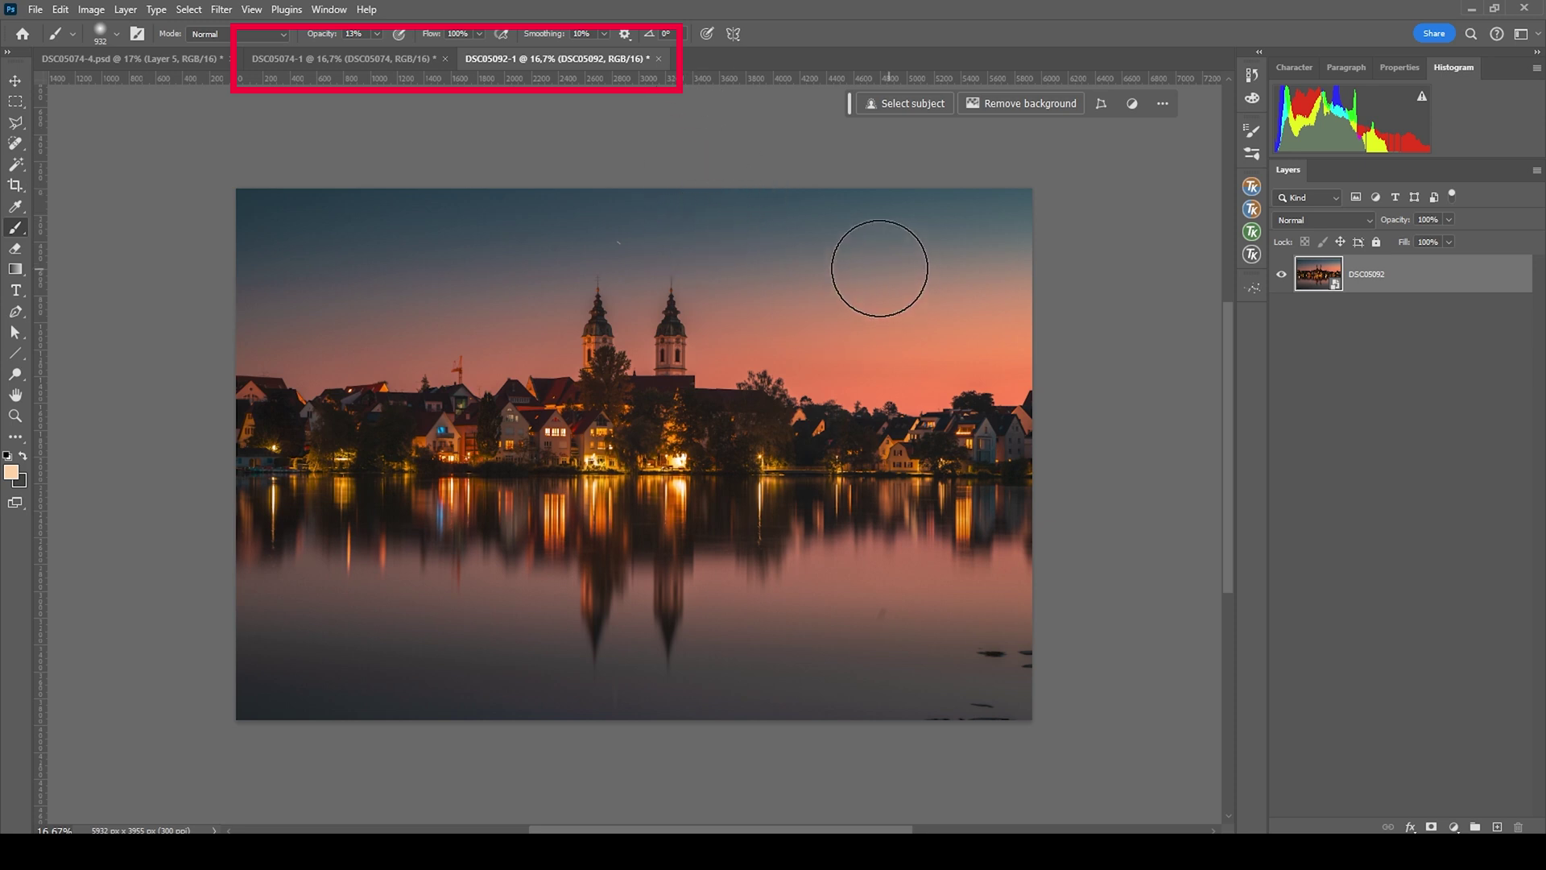
Step: Copy the whole DSC05092-1 image into DSC05074-1 as a new layer and compare the two exposures by toggling its visibility
key(ctrl+a)
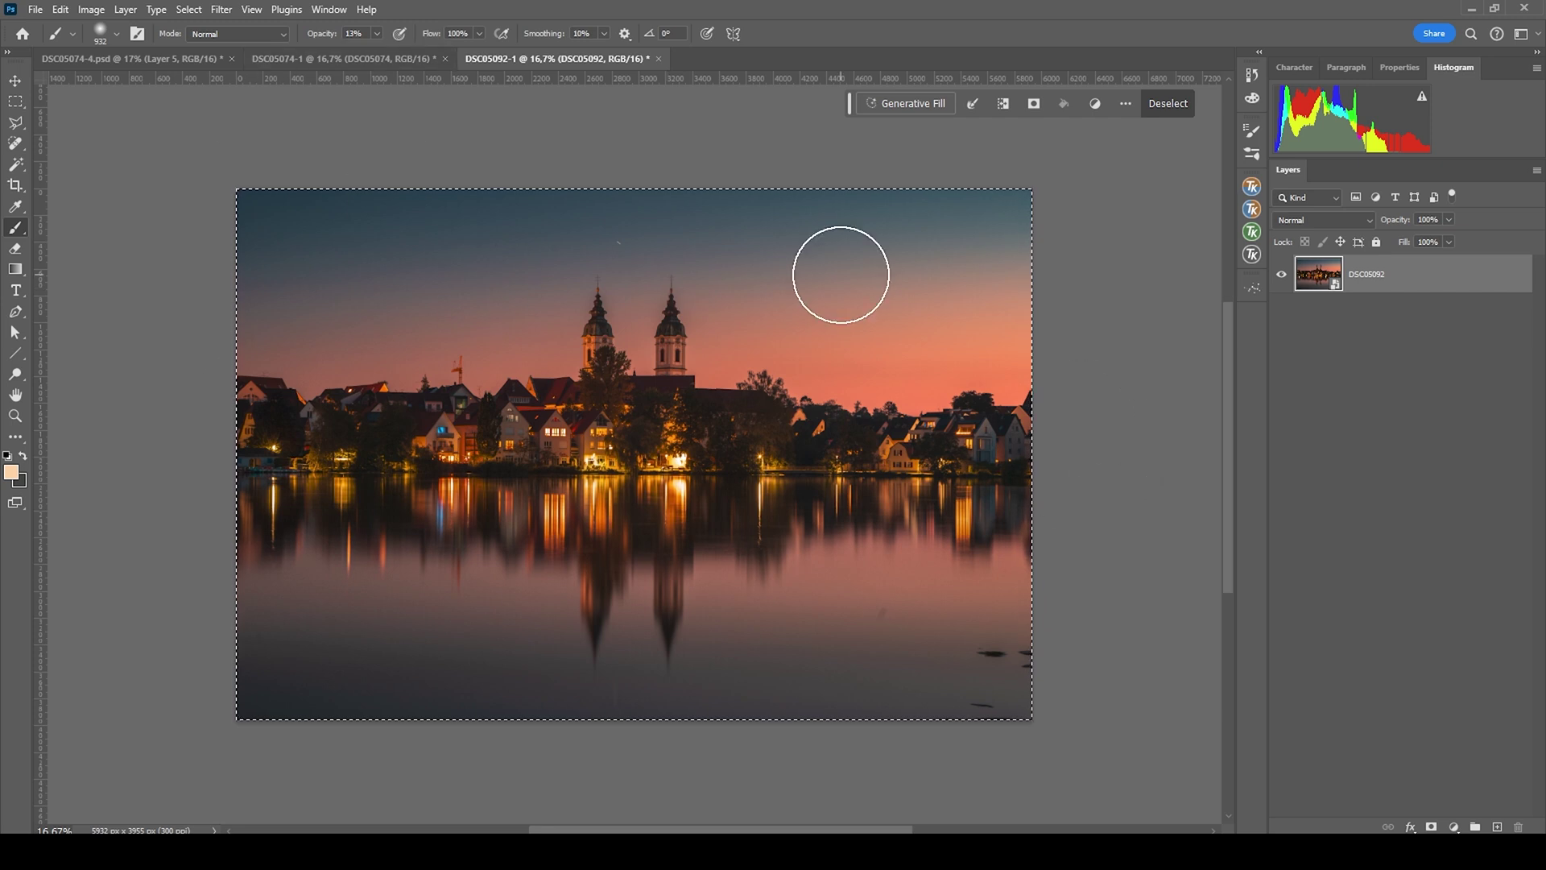
click(388, 56)
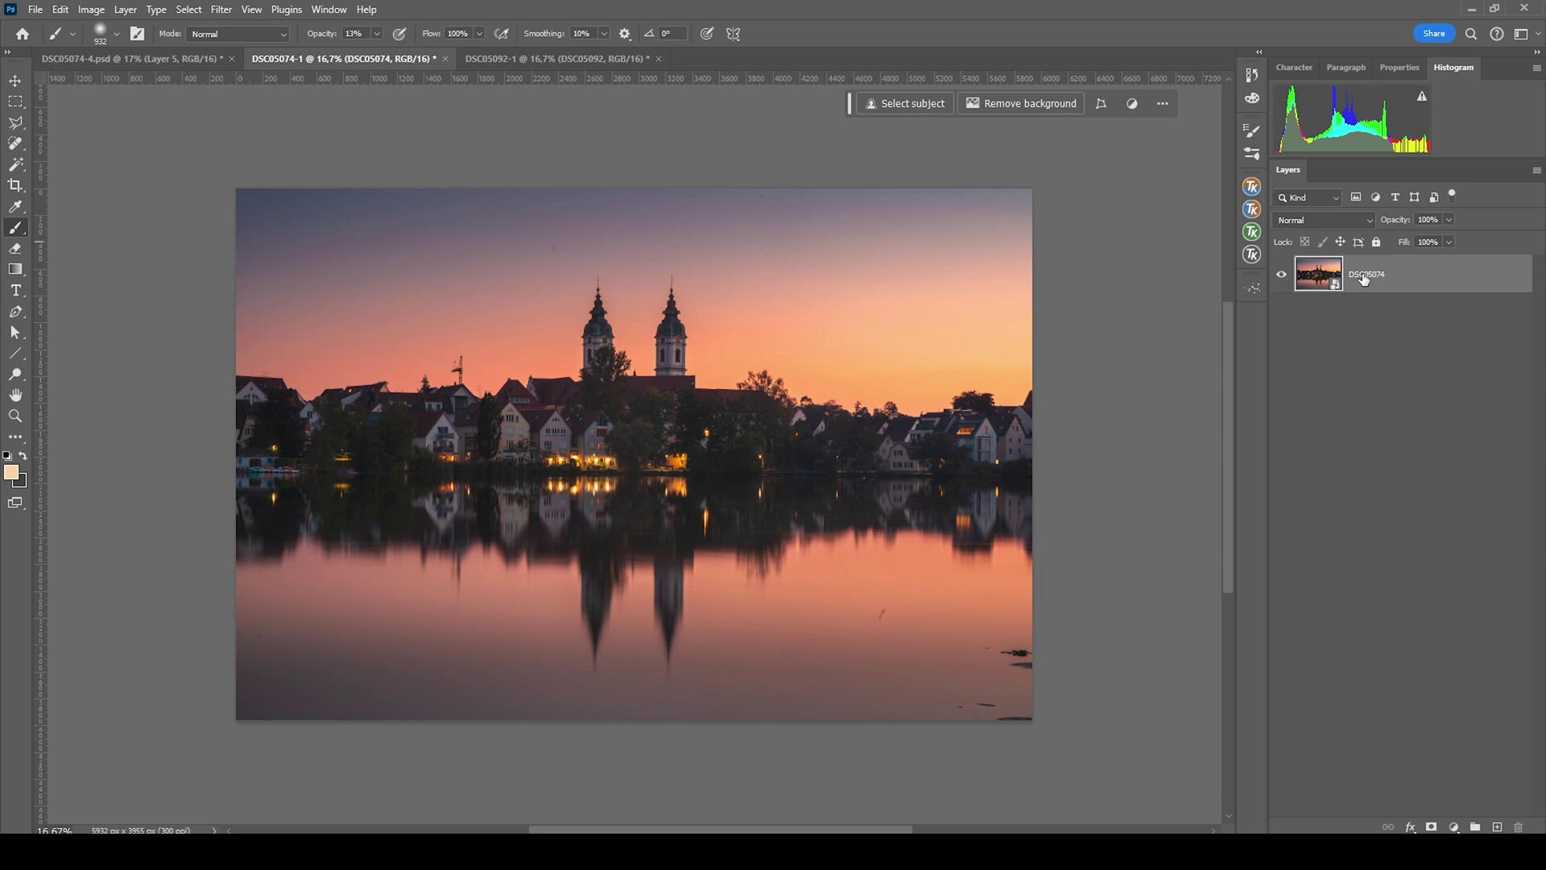
key(ctrl+v)
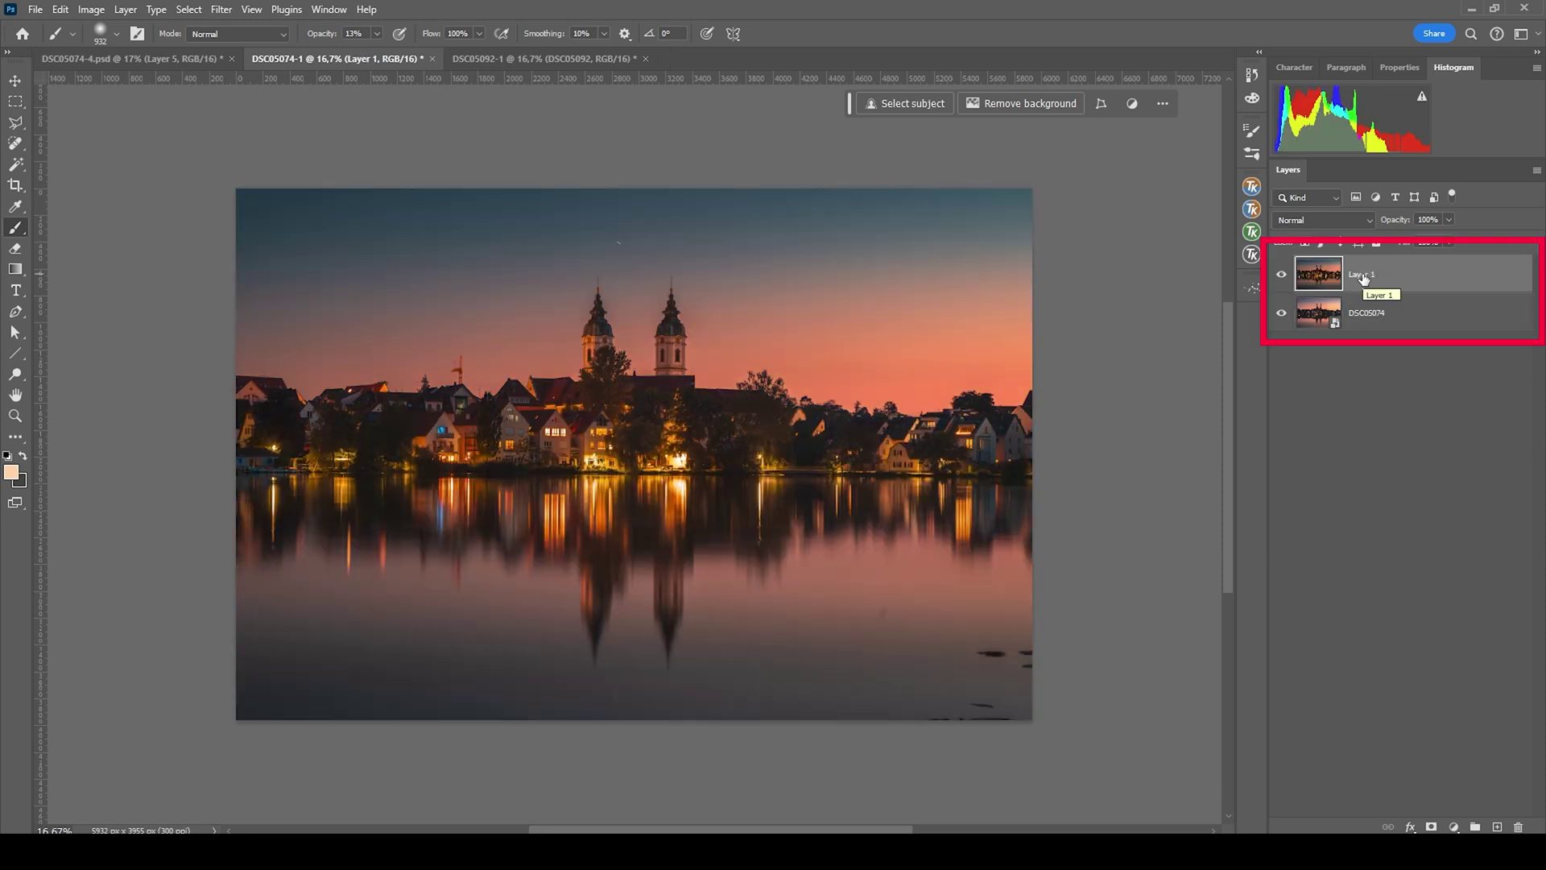
click(1282, 275)
click(1281, 275)
click(1281, 274)
click(1281, 274)
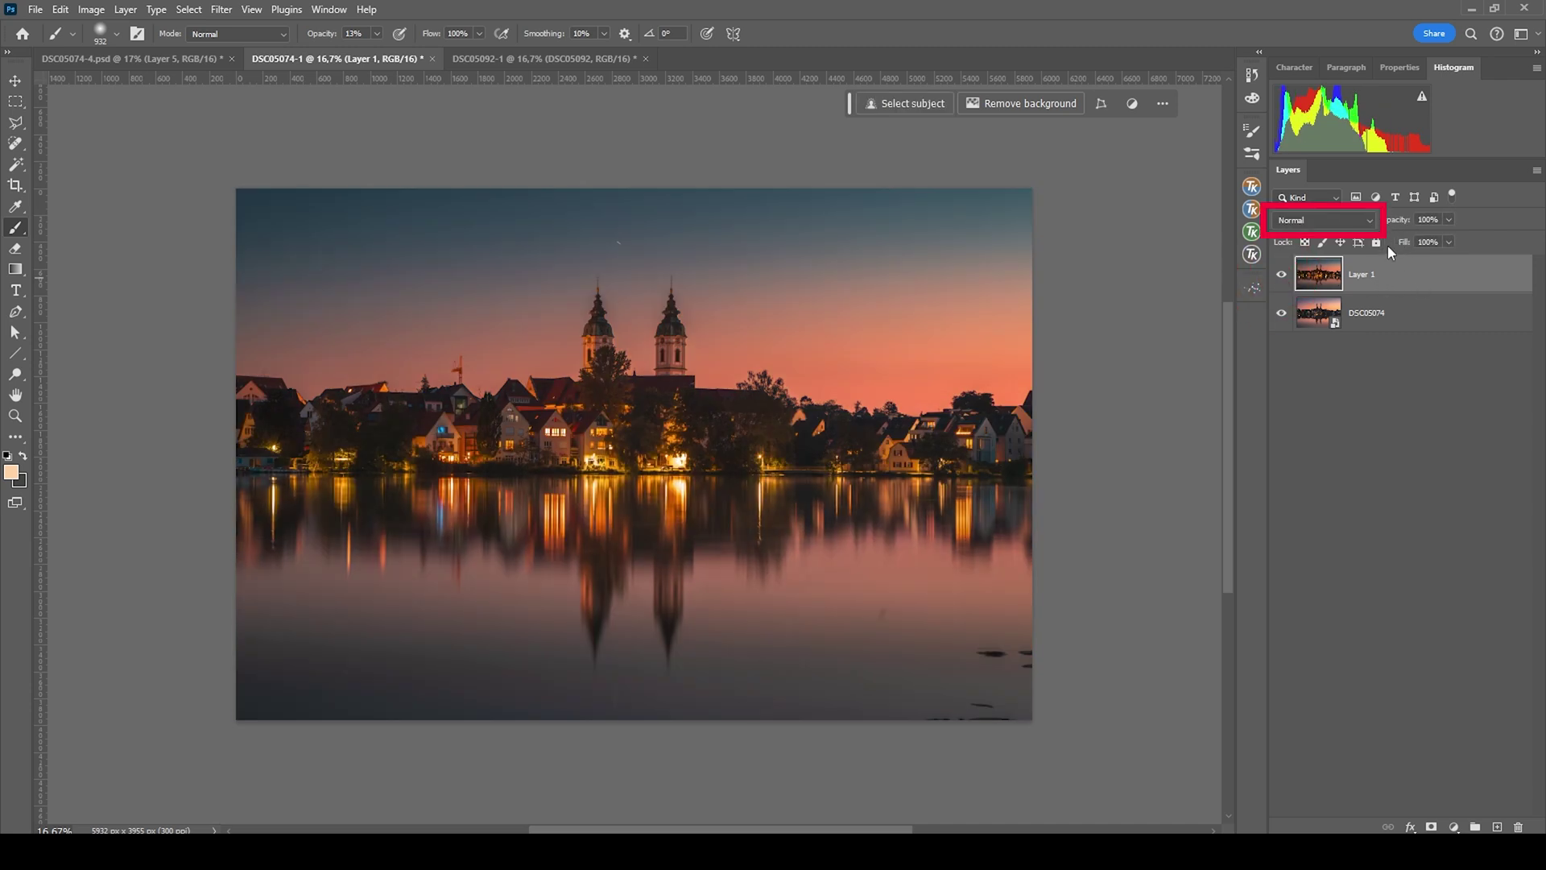
Step: Set Layer 1's blend mode to Lighter Color and compare the image with and without that layer
click(1362, 220)
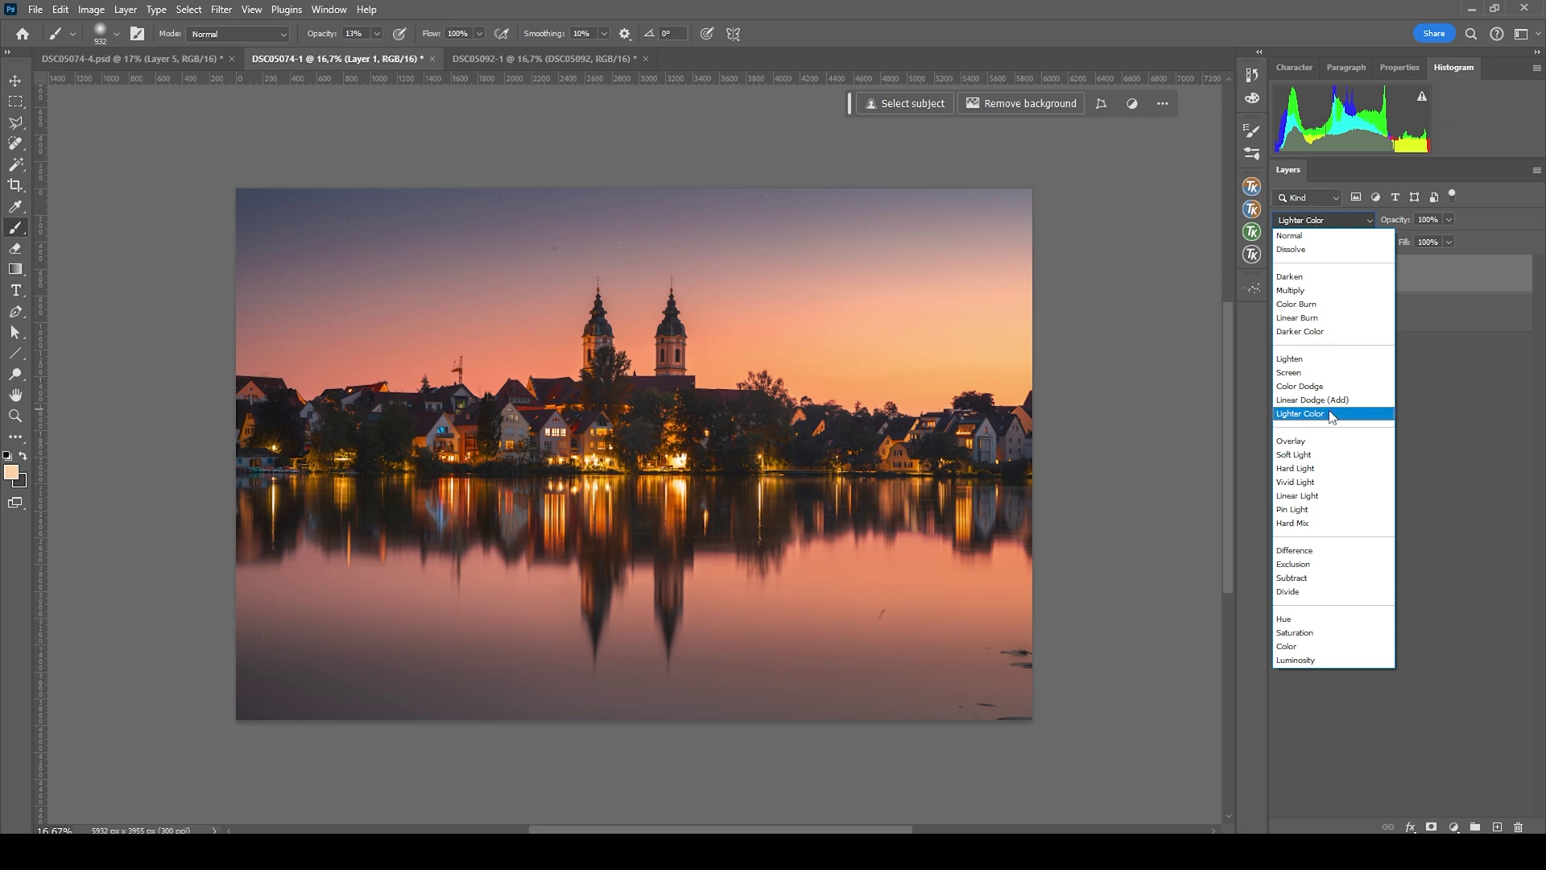
click(1331, 417)
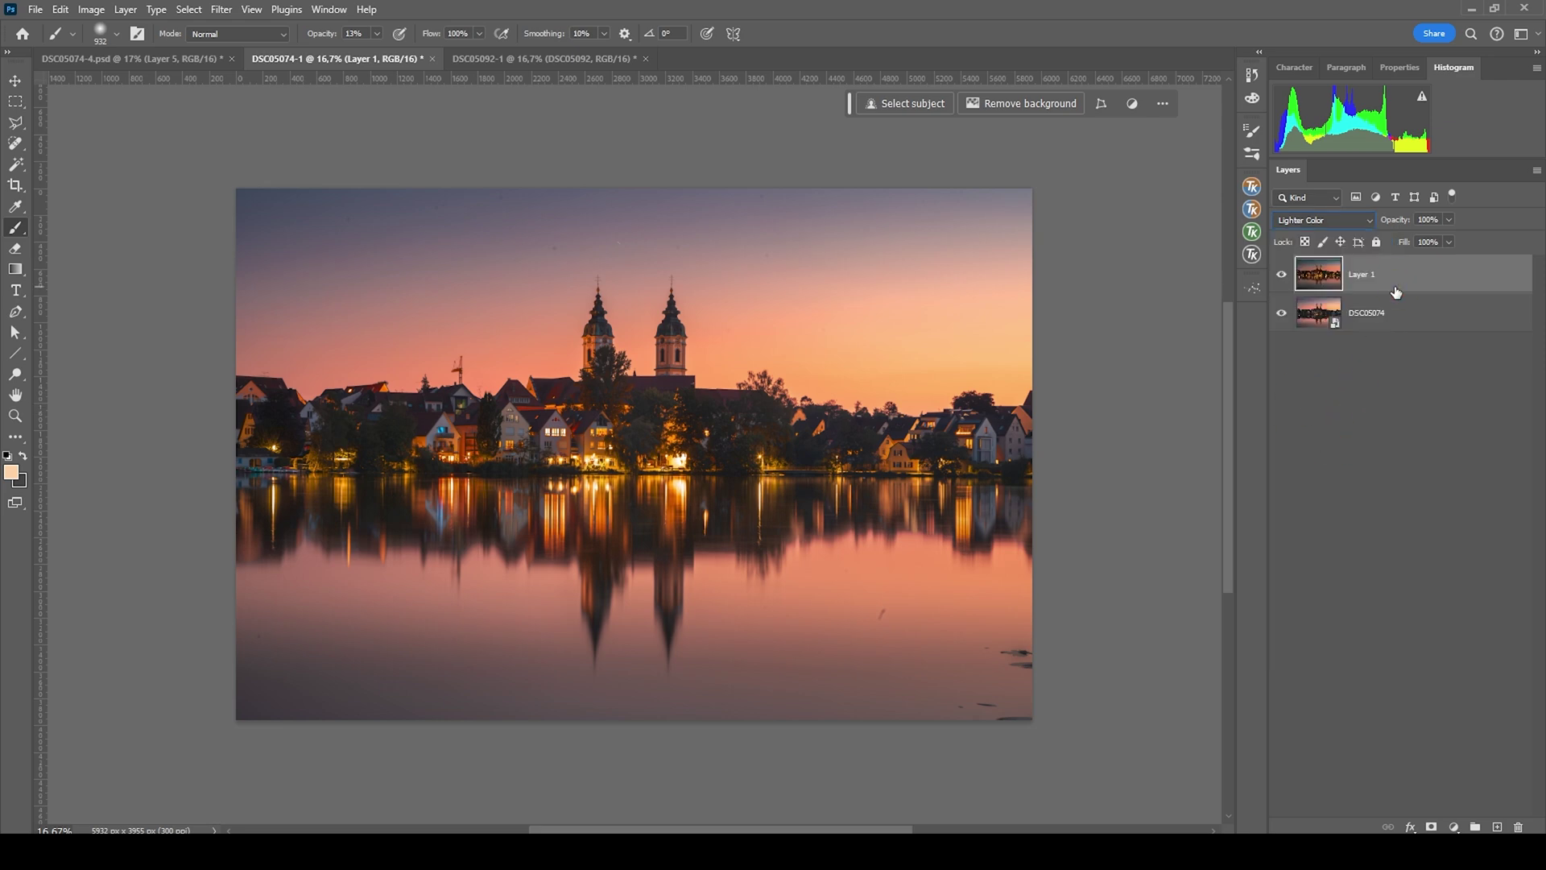
click(1282, 275)
click(1281, 275)
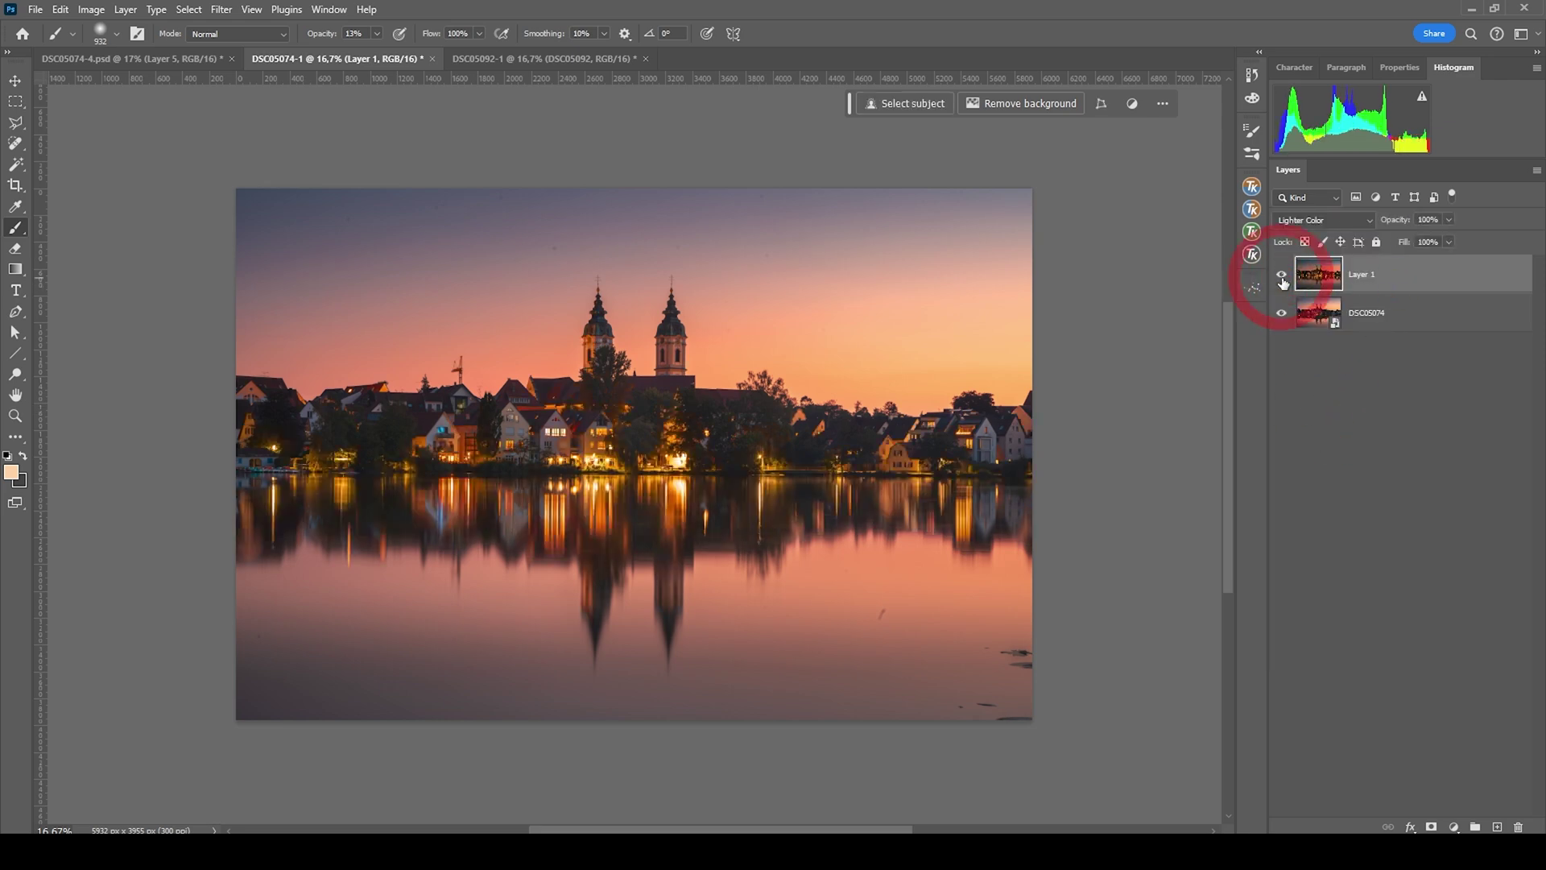
click(1282, 275)
click(1281, 275)
click(1281, 275)
click(1282, 276)
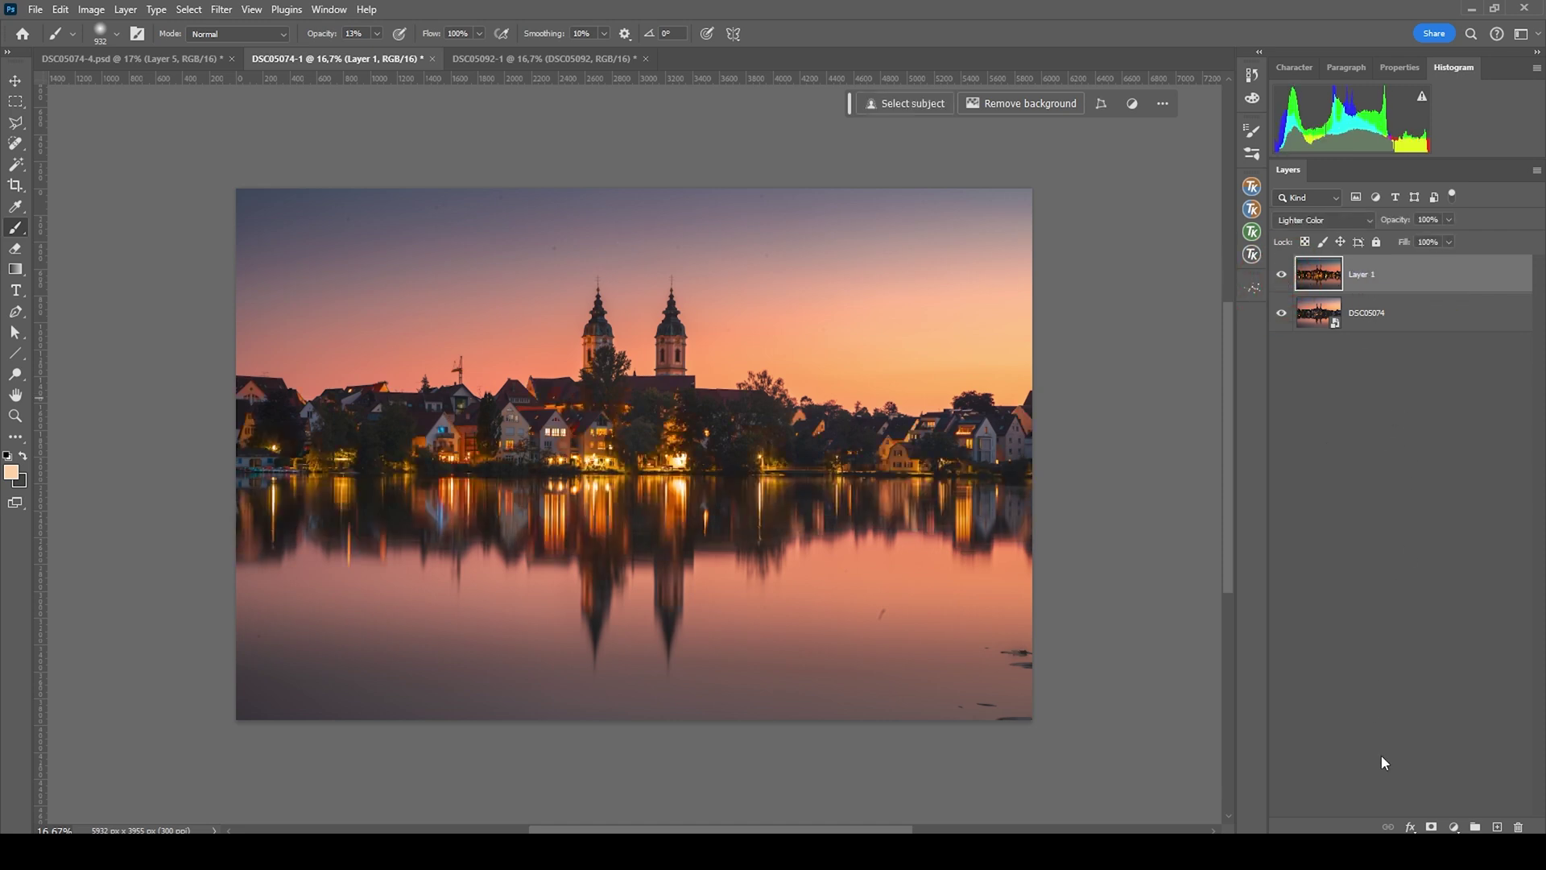
Step: Add a Hue/Saturation adjustment layer, clip it to Layer 1 and select its adjustment settings
click(1456, 828)
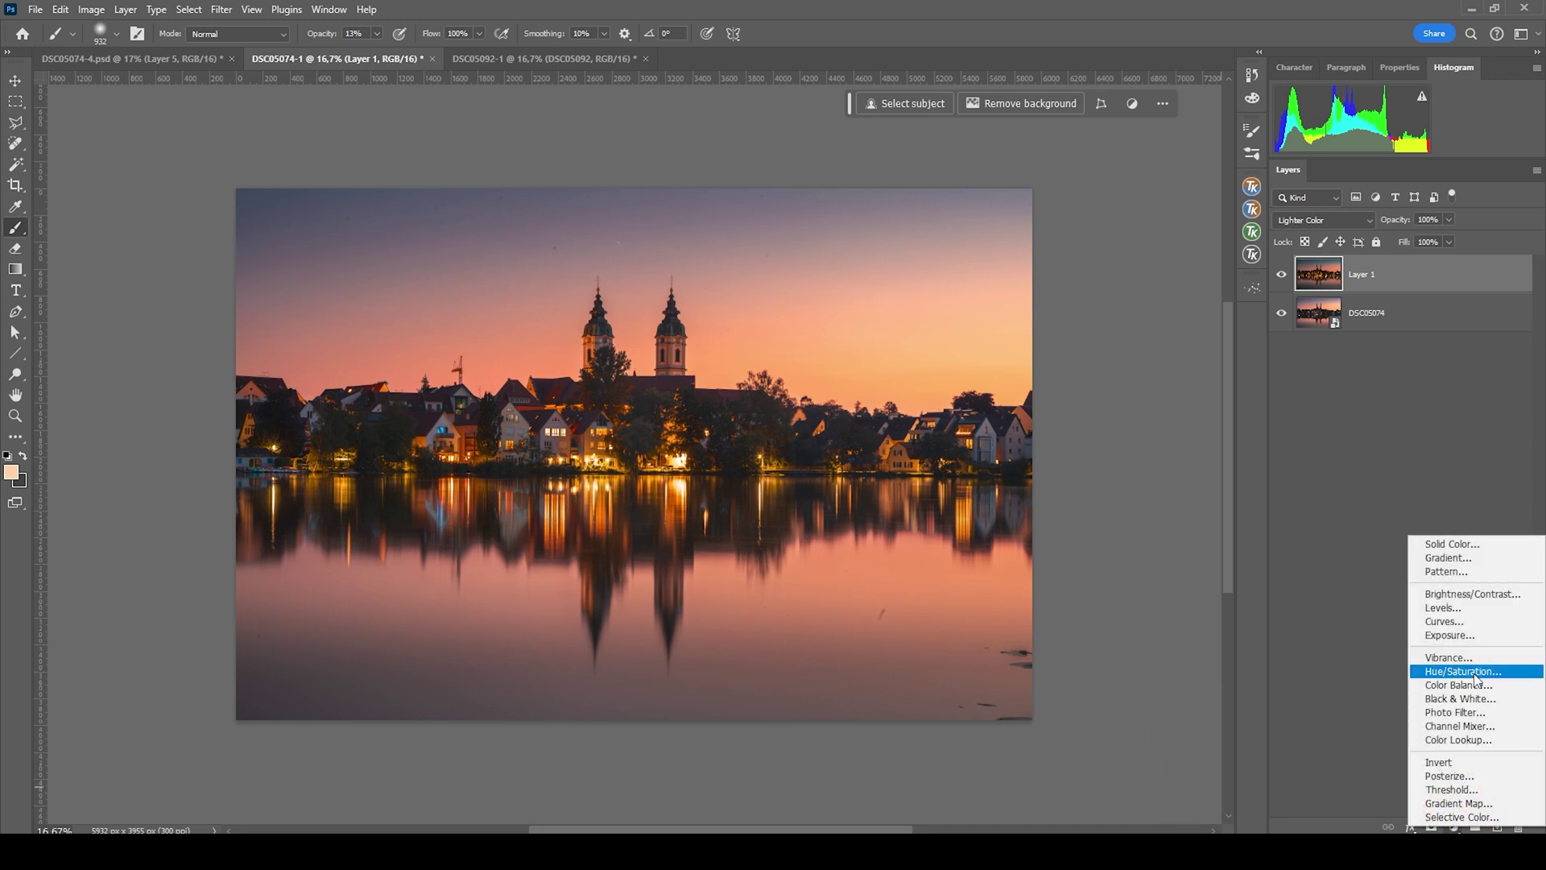
click(1476, 677)
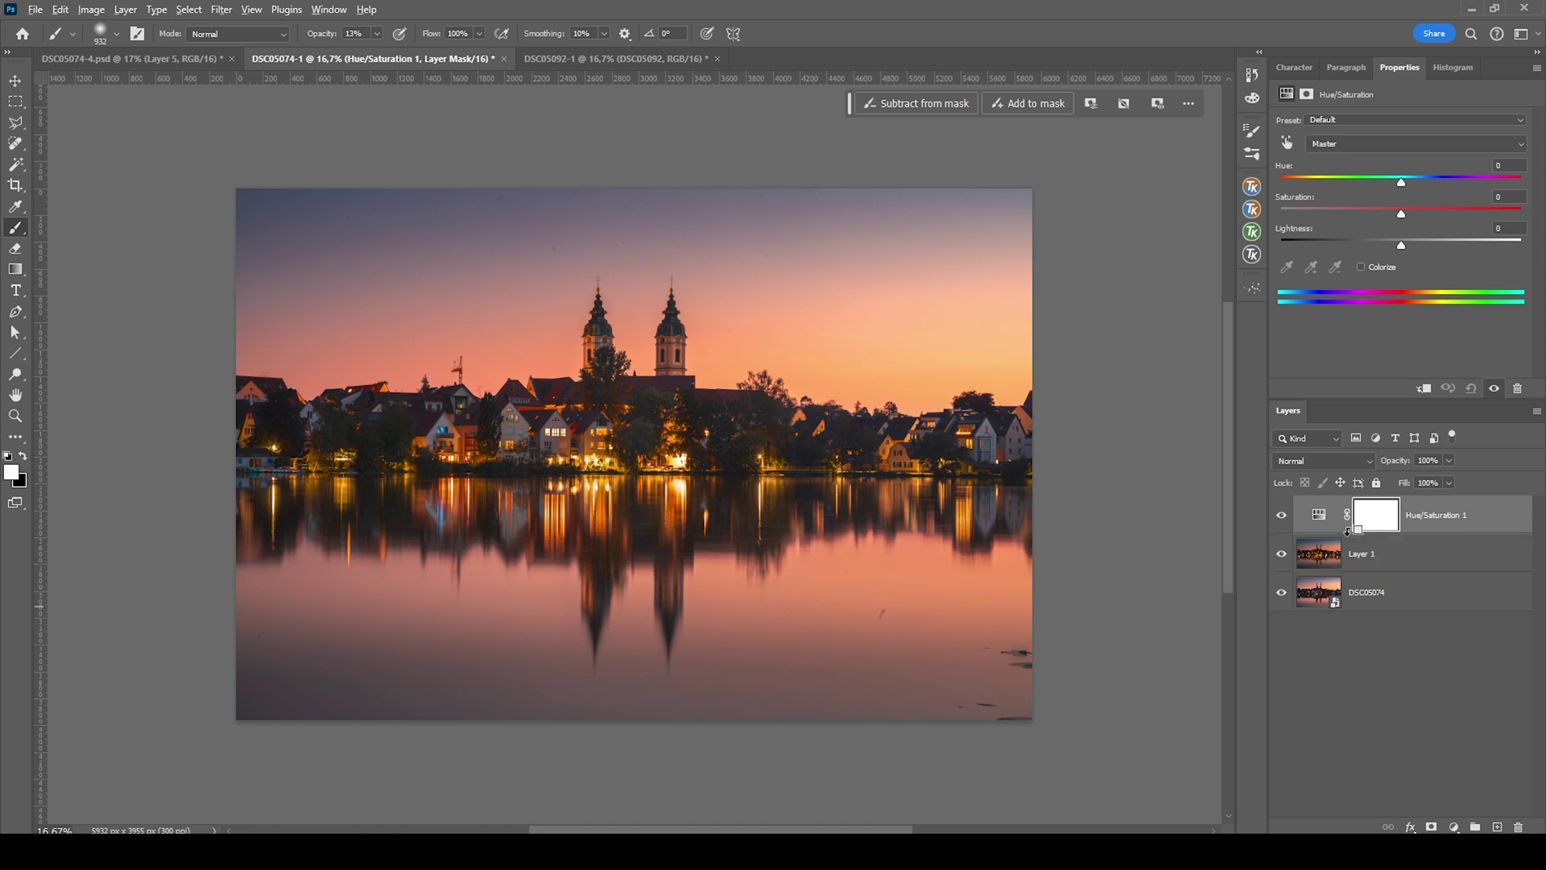
alt+click(1347, 532)
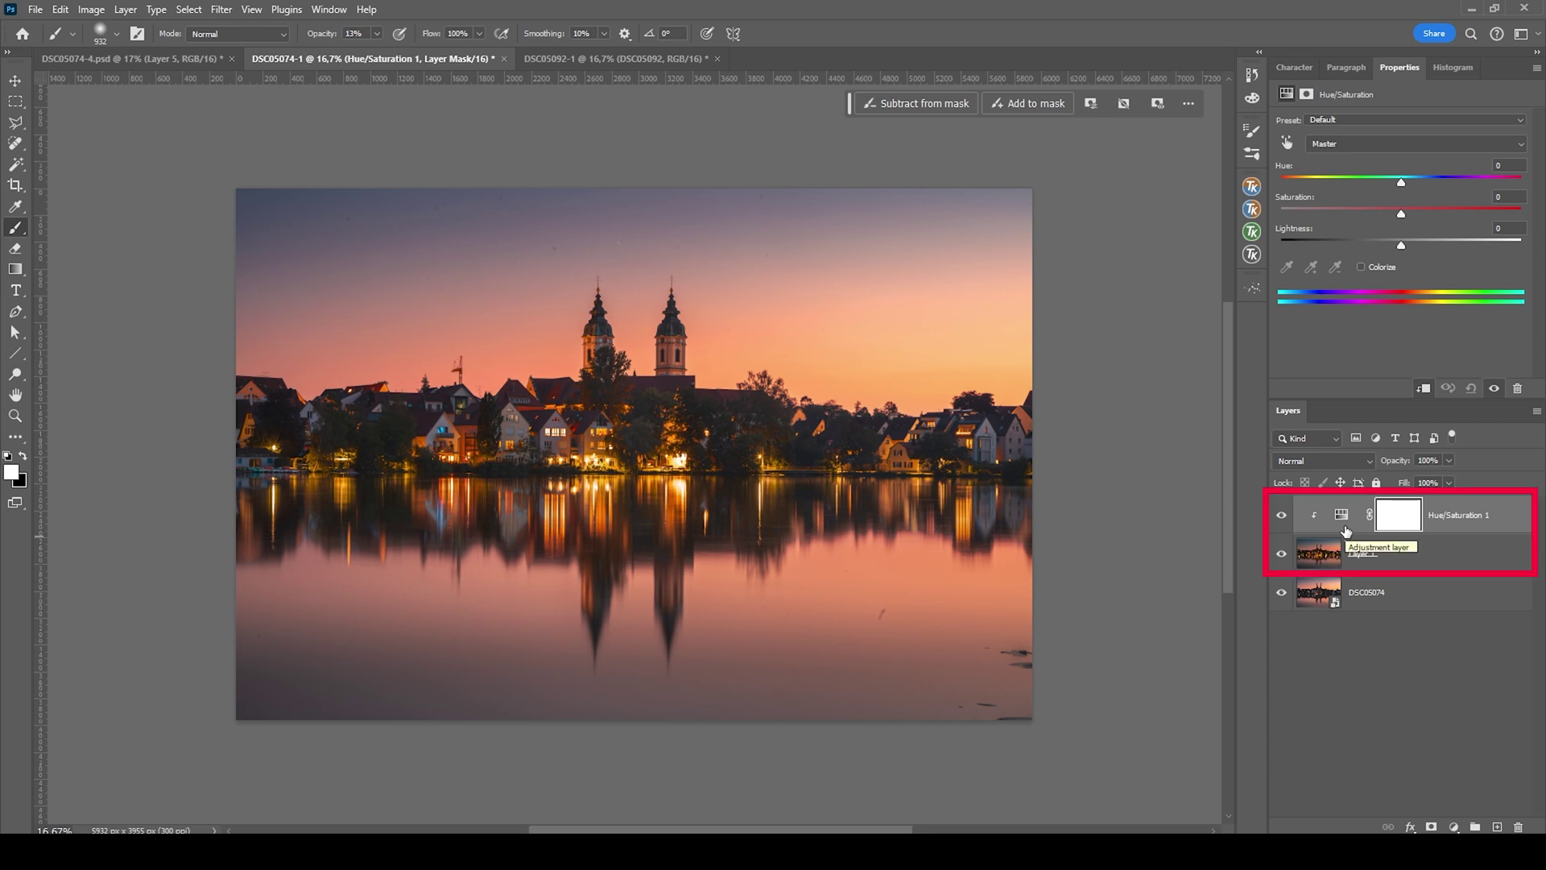
click(1342, 517)
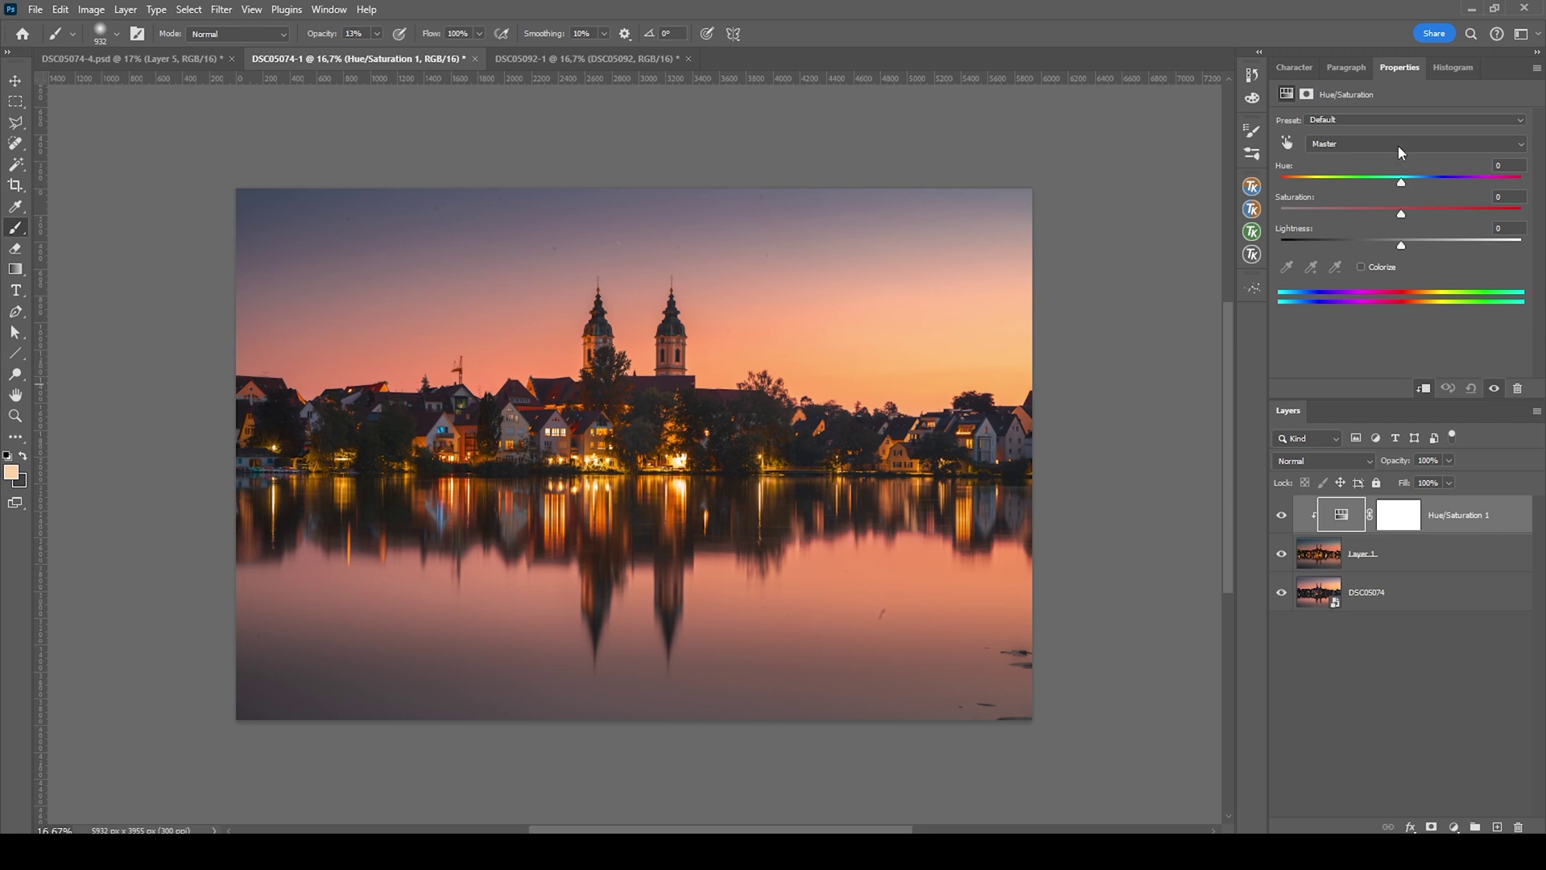
Step: Set the clipped adjustment's Saturation to -32 and Hue to -6, and compare the result with the adjustment hidden
drag(1402, 216, 1363, 214)
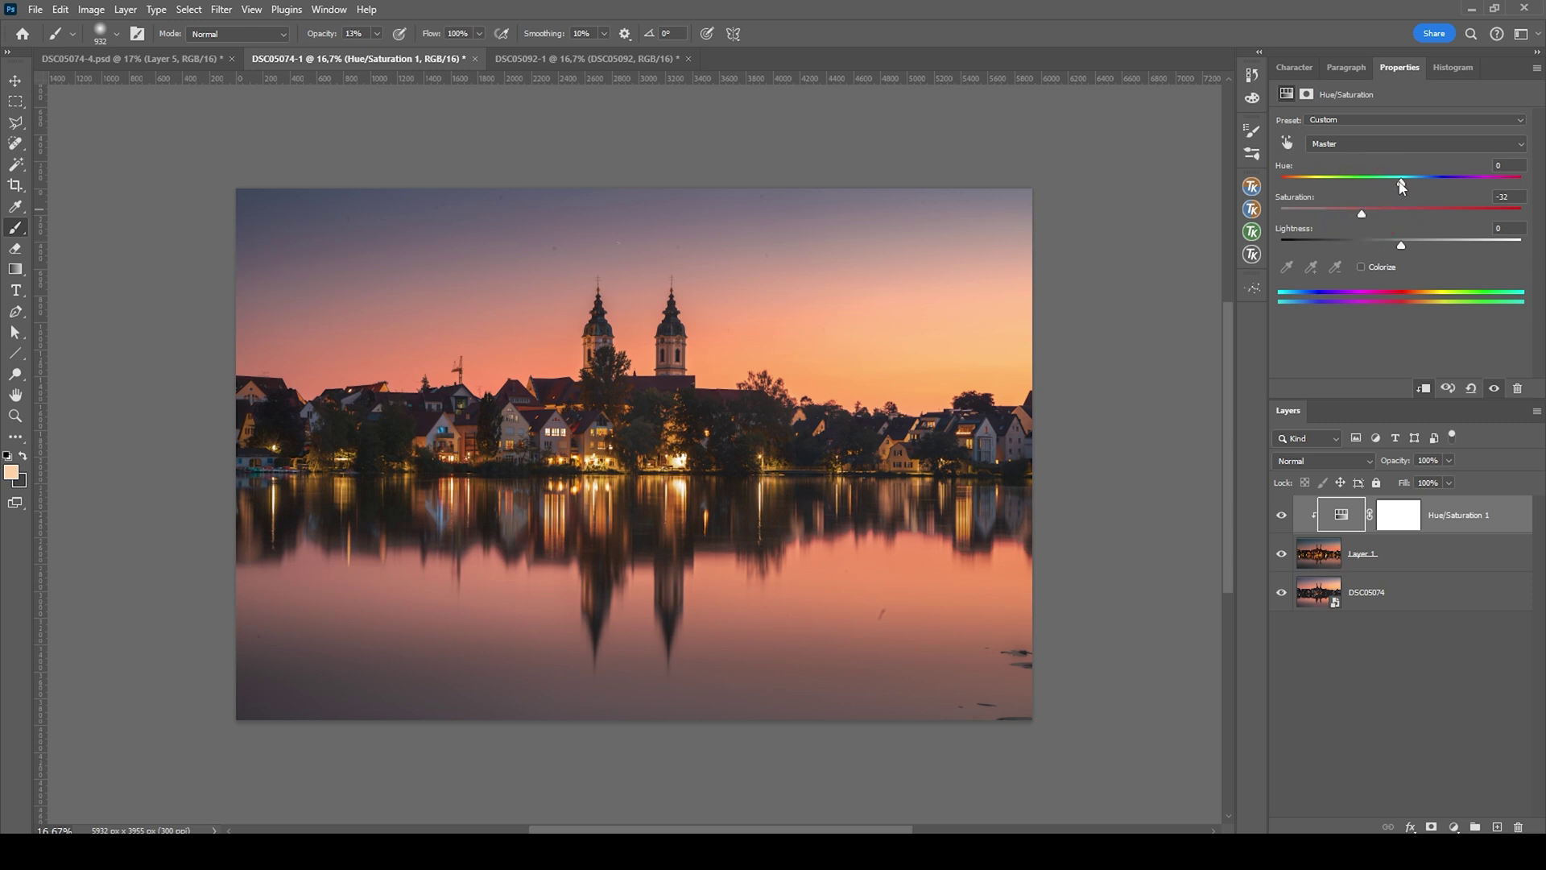
drag(1399, 181, 1395, 185)
click(1282, 516)
click(1281, 516)
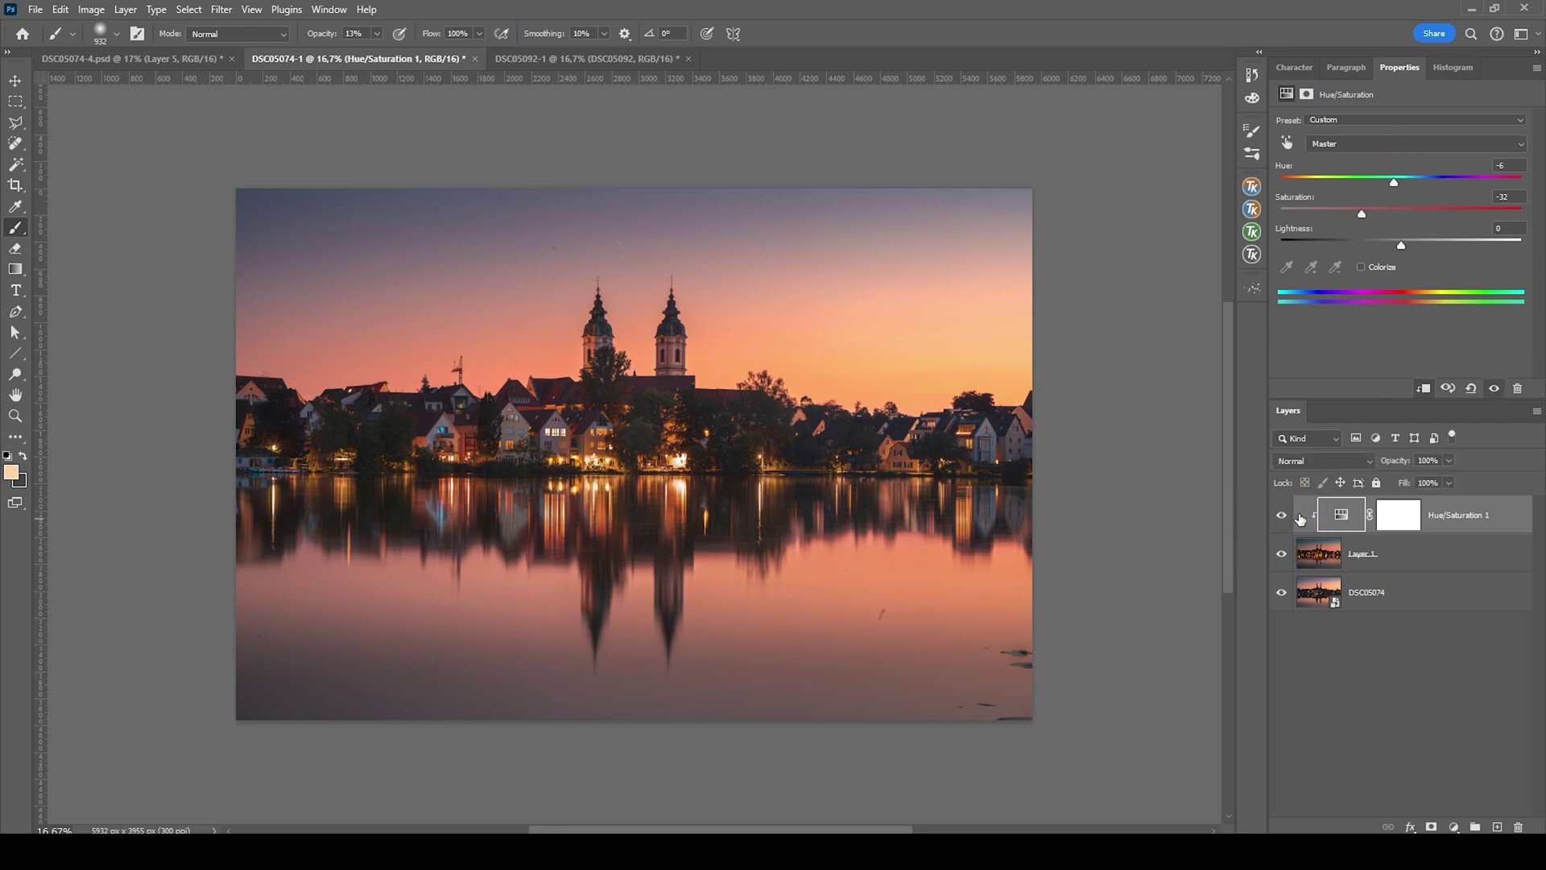
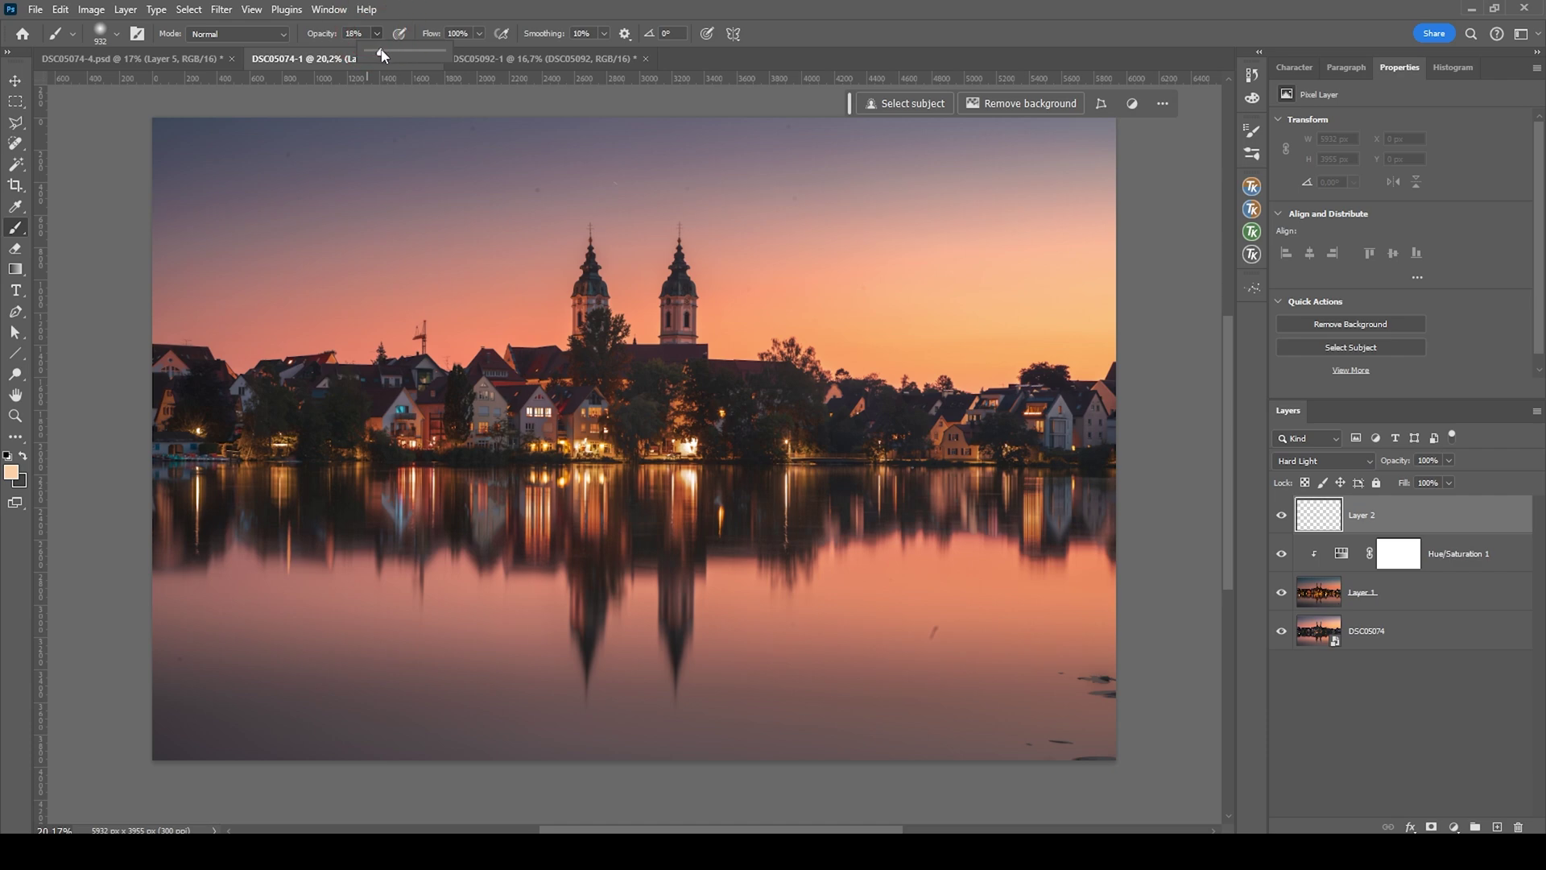
Step: Sample the orange glow around the lamp above the boathouse and choose a lighter tint of it as the foreground colour
scroll(293, 448, up, 10)
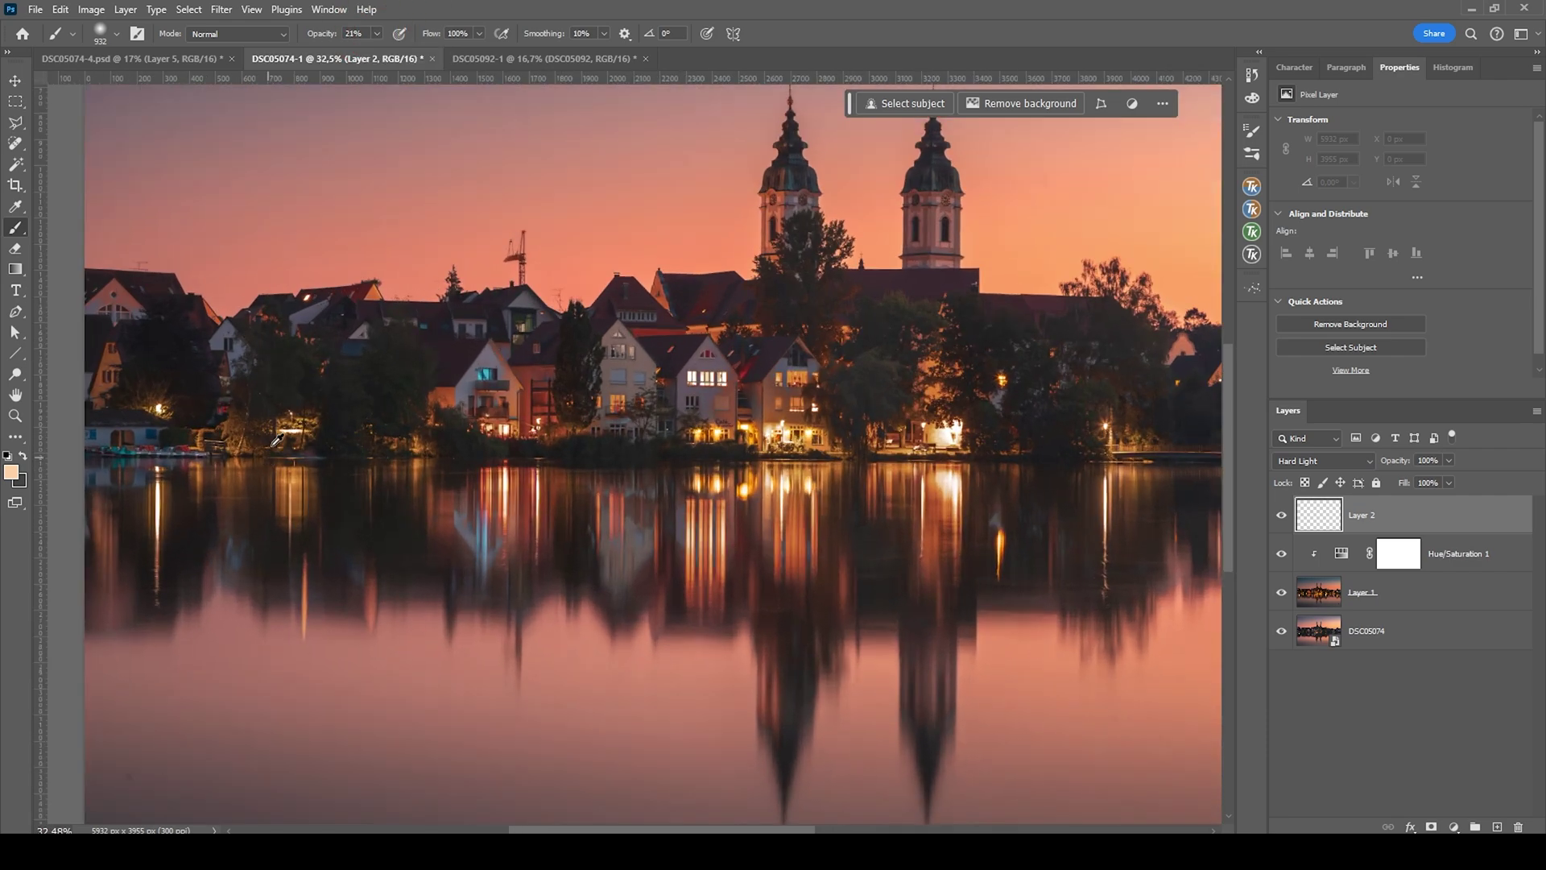
scroll(325, 398, left, 10)
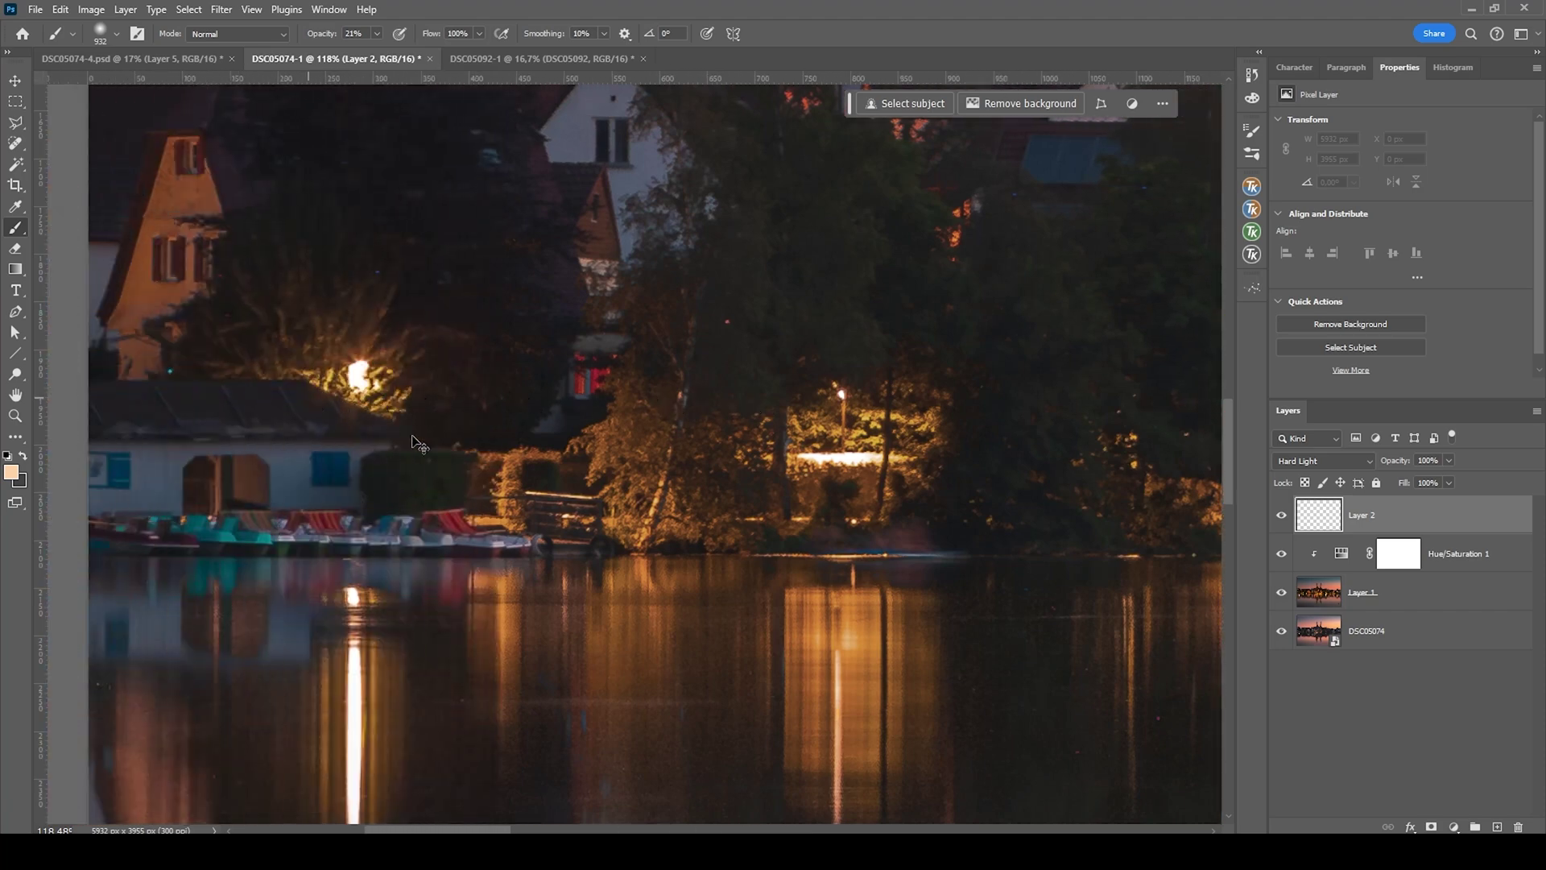
drag(413, 439, 354, 434)
alt+click(363, 364)
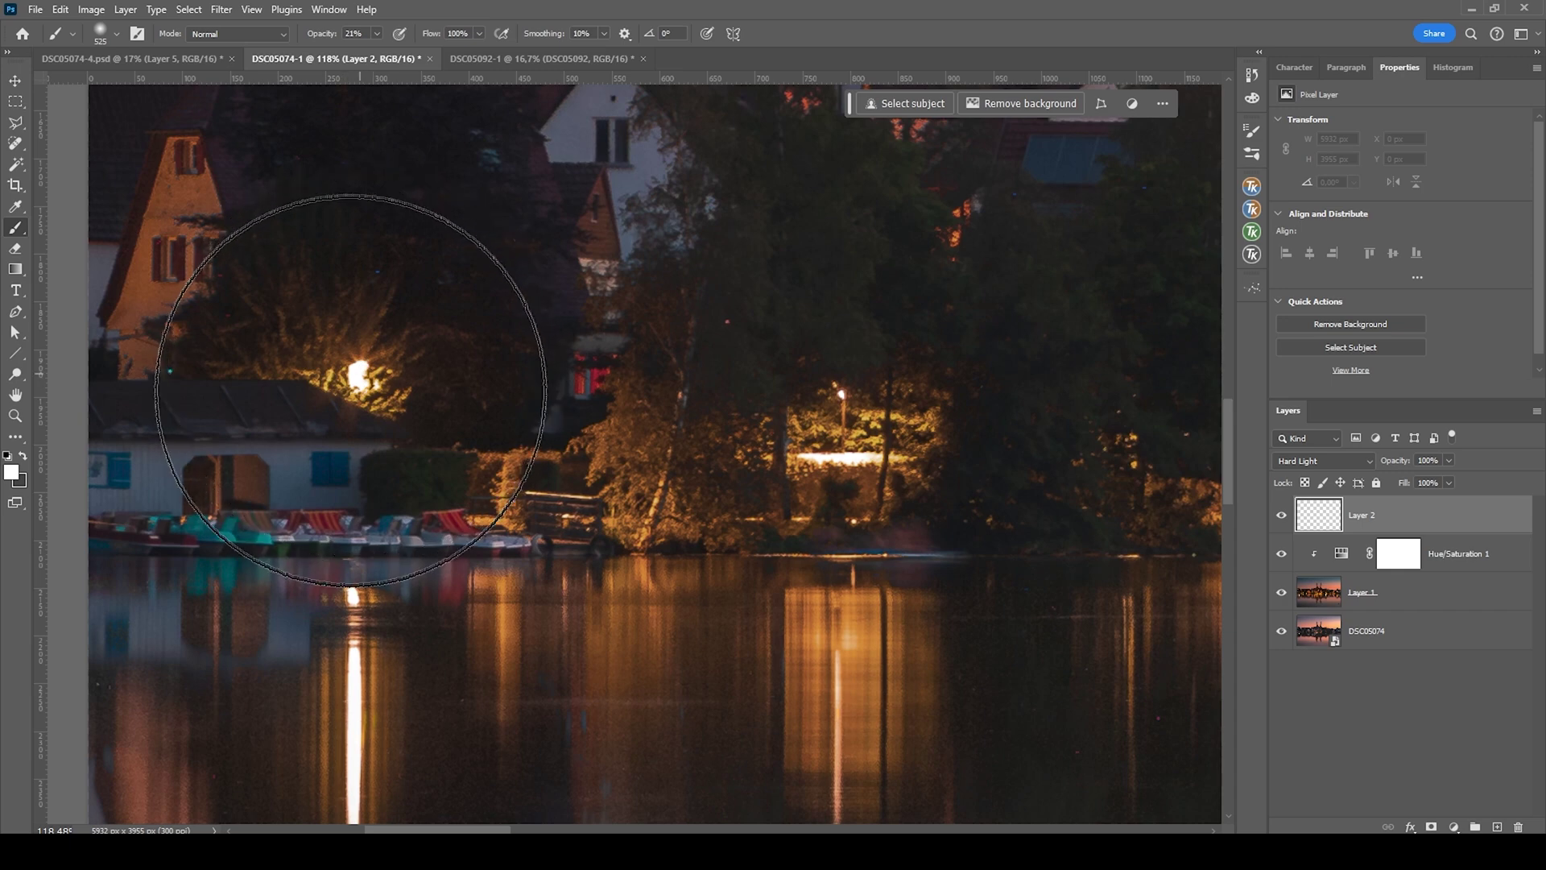
drag(366, 423, 322, 431)
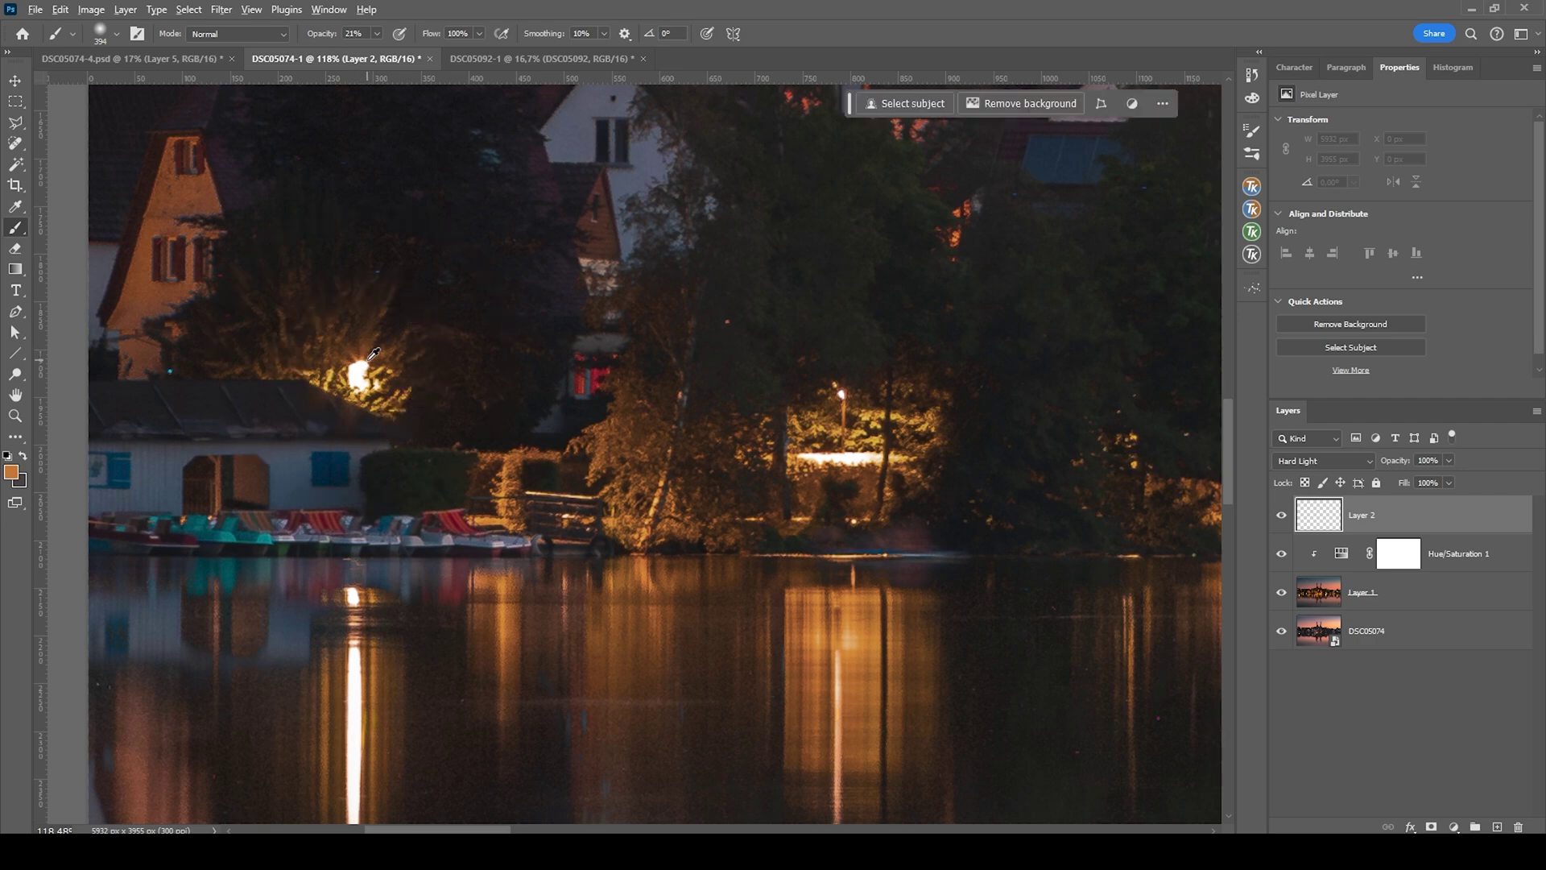
key(i)
click(11, 472)
mouse_move(1227, 380)
mouse_down()
mouse_move(1239, 354)
mouse_move(1206, 361)
mouse_up()
click(1481, 355)
Step: Shrink the soft brush at 21% opacity and paint a warm glow over the boathouse lamp on Layer 2
key(b)
key(bracketleft)
key(bracketleft)
key(bracketleft)
key(bracketleft)
mouse_move(363, 377)
mouse_down()
mouse_move(416, 389)
mouse_move(354, 385)
mouse_up()
scroll(416, 389, down, 2)
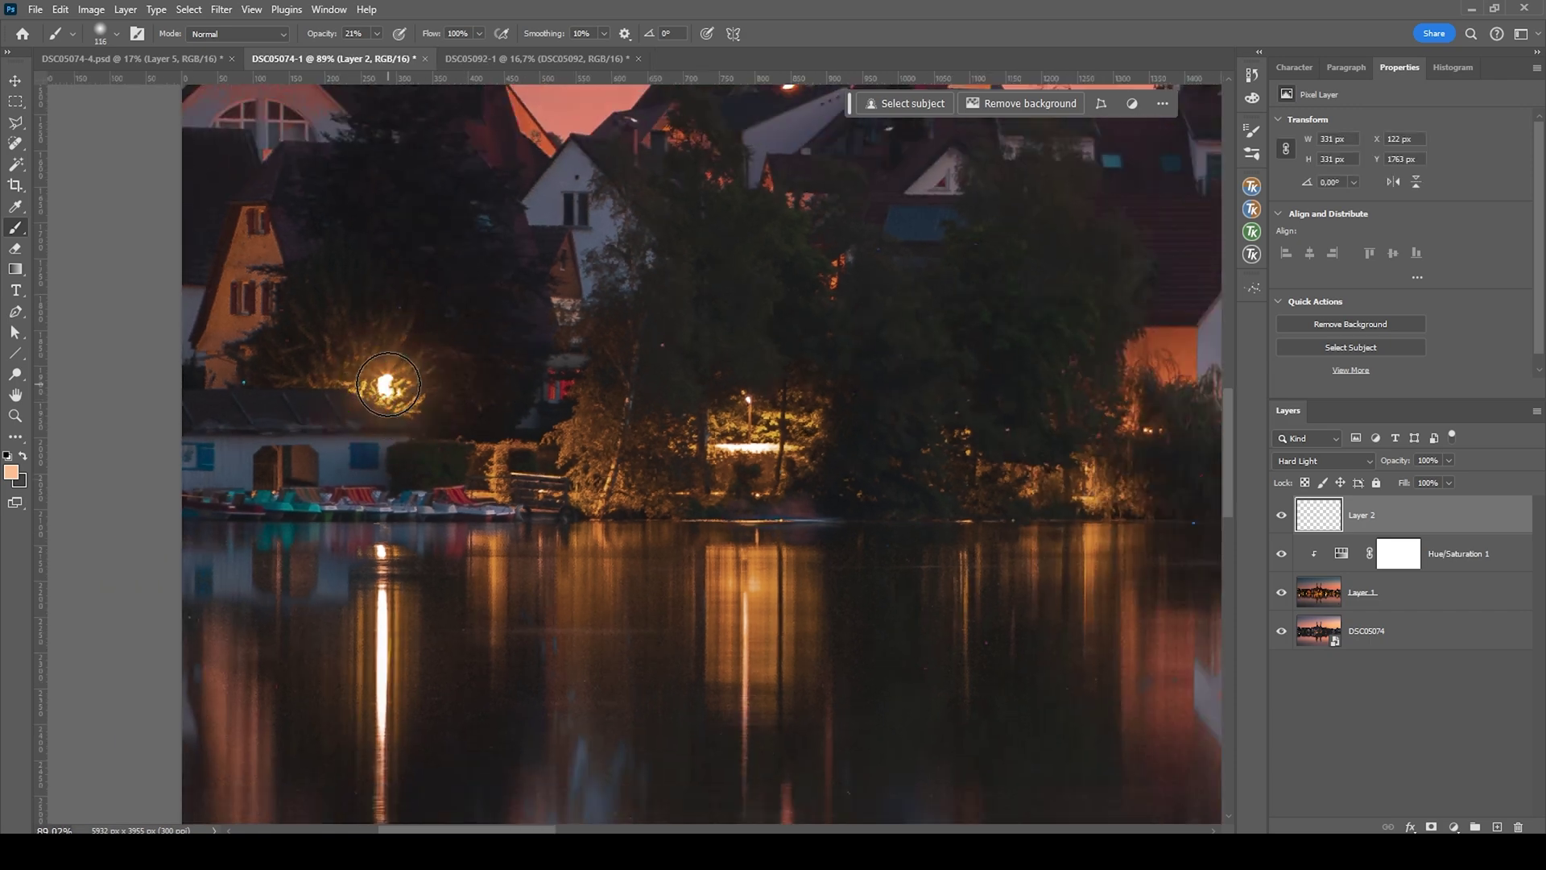
scroll(464, 401, down, 2)
drag(471, 408, 477, 408)
click(431, 401)
Step: Paint warm glows over the light among the lakeside trees and the lit roof window on Layer 2
scroll(574, 421, right, 2)
scroll(573, 422, up, 2)
drag(552, 442, 531, 442)
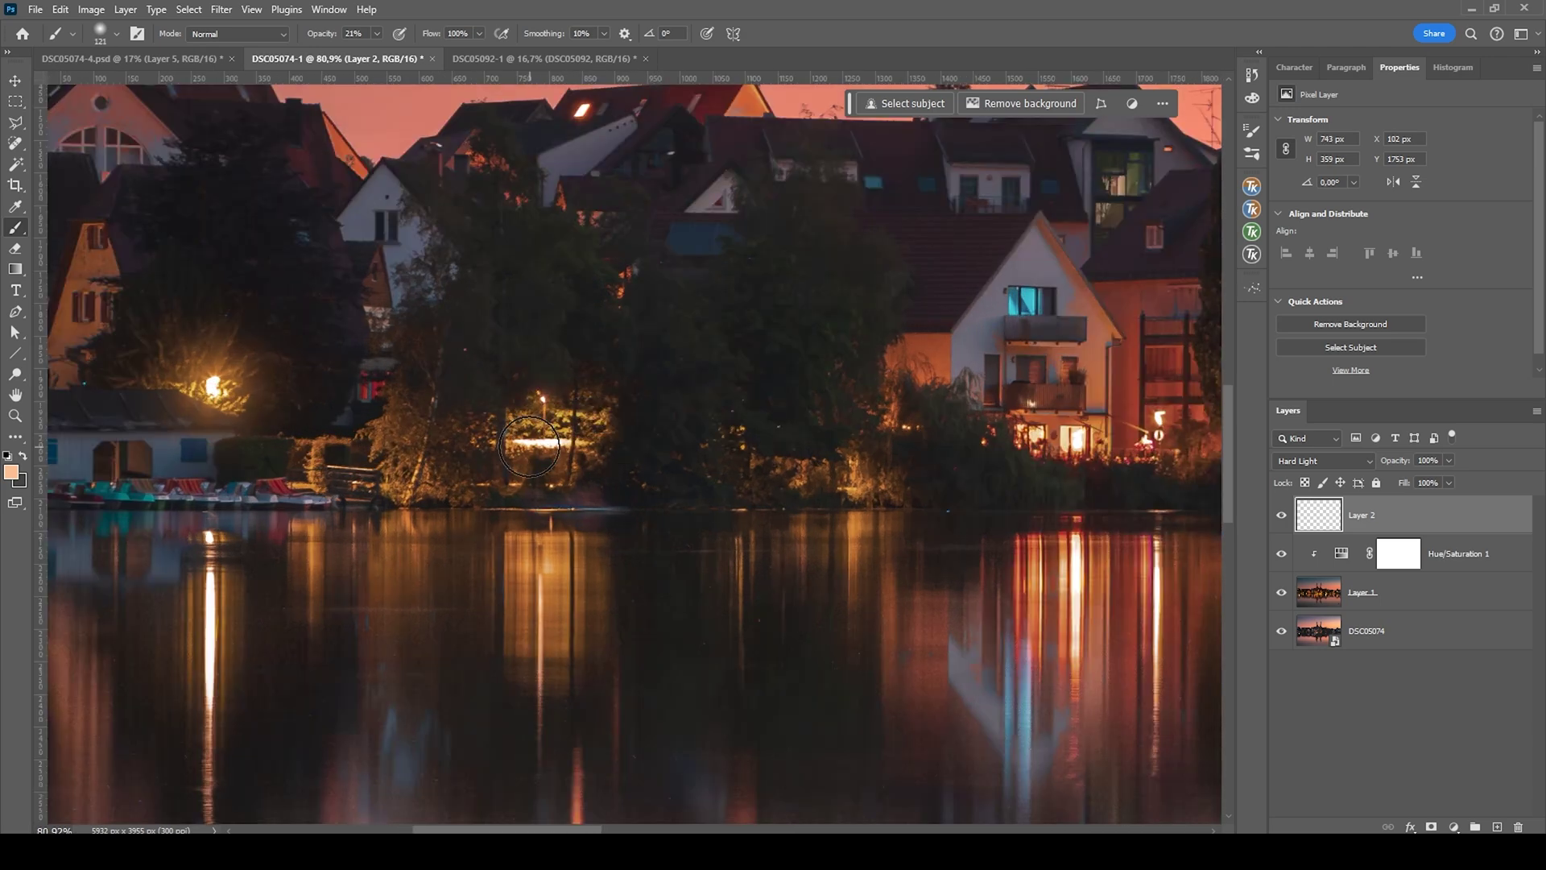
scroll(466, 196, down, 1)
drag(465, 196, 451, 196)
scroll(555, 442, up, 2)
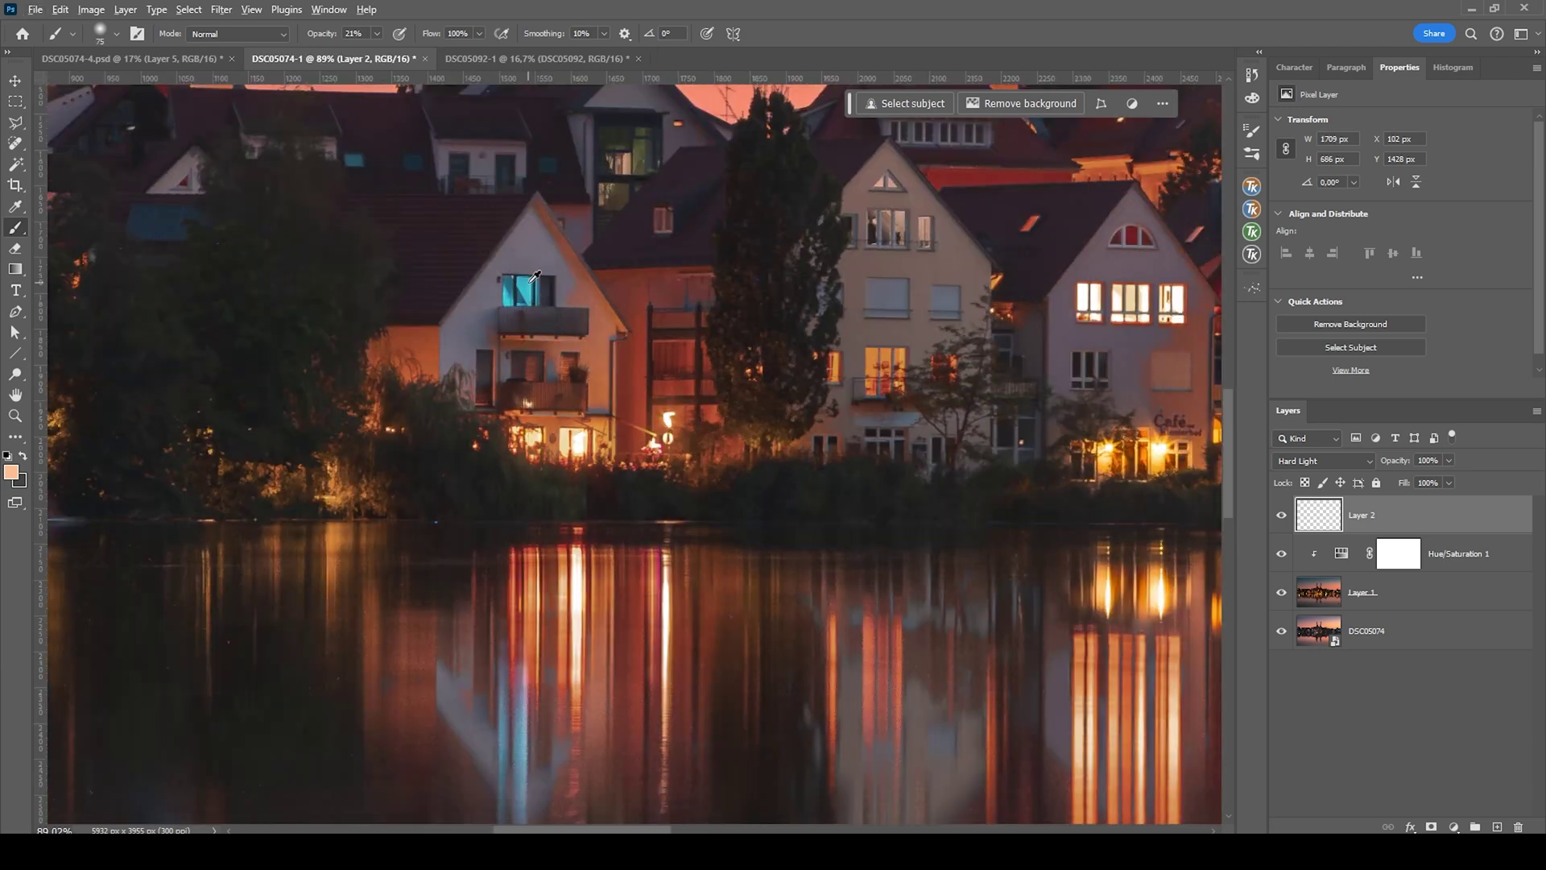
Step: Sample the turquoise of the lit balcony window and paint a matching glow over it with a small soft brush
drag(535, 279, 544, 287)
alt+click(544, 288)
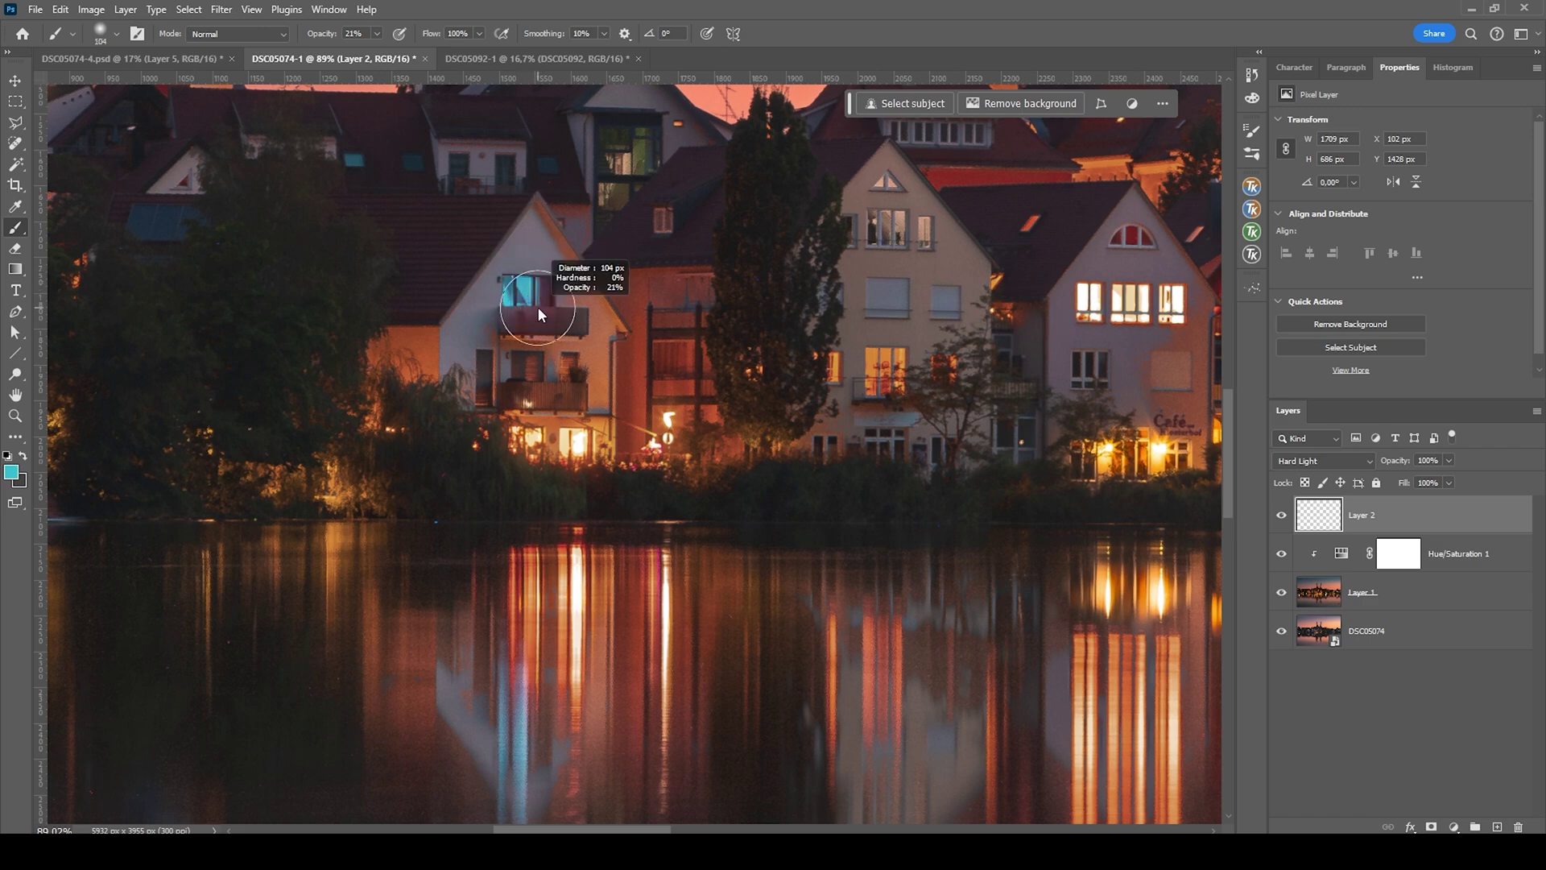
drag(527, 287, 552, 290)
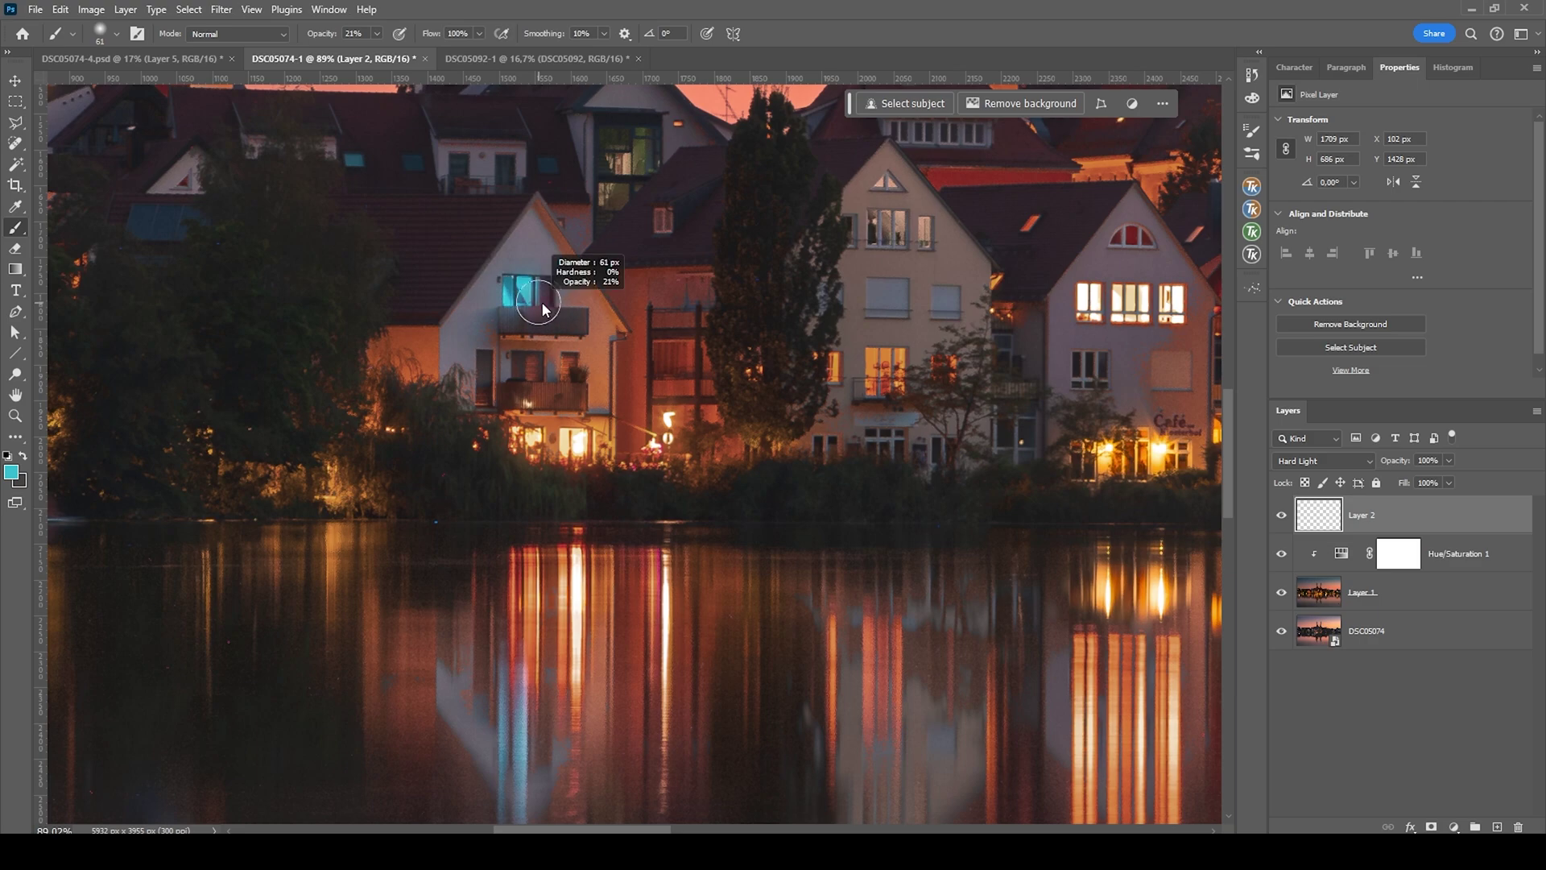
Step: Sample the warm tones of the lit windows and lamps and paint glows over the remaining town lights on Layer 2
alt+click(582, 408)
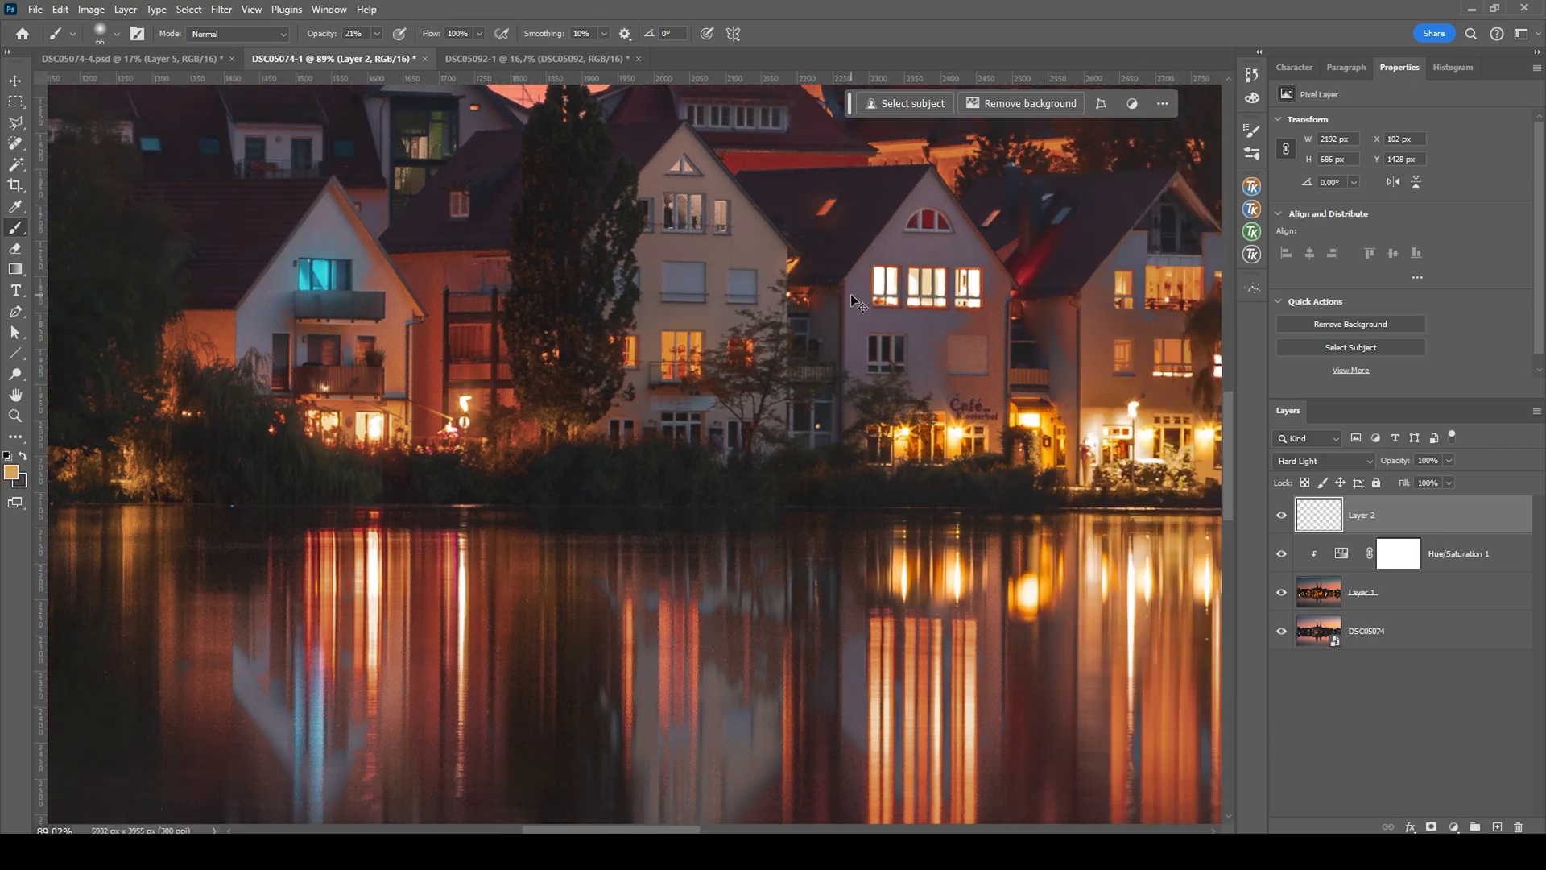
scroll(859, 275, right, 10)
scroll(859, 275, down, 6)
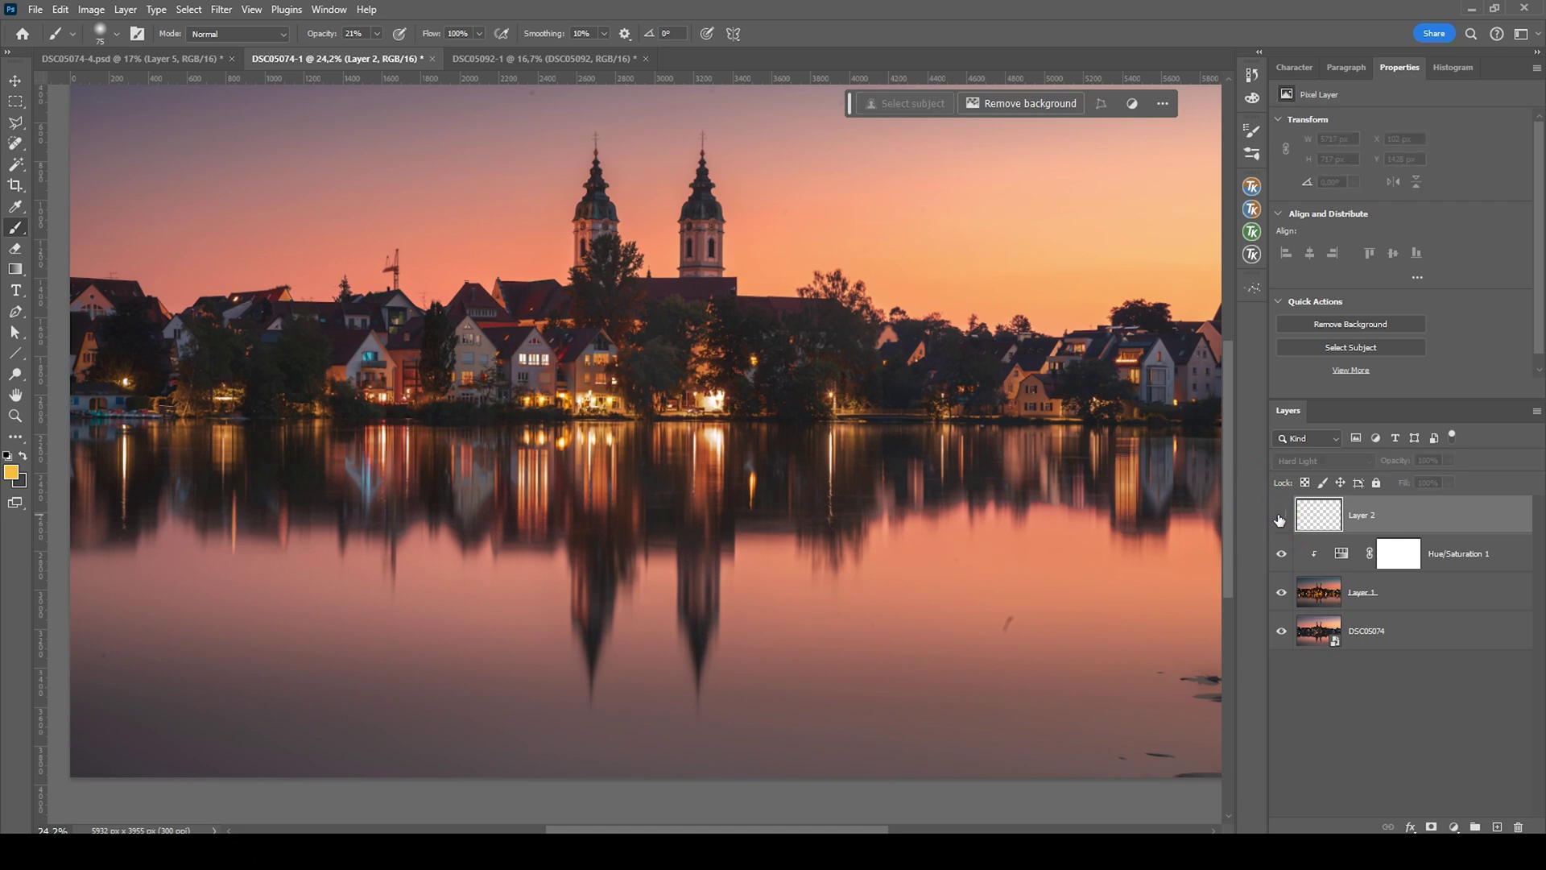
Step: Compare the whole image with and without the painted glows on Layer 2
scroll(938, 484, down, 1)
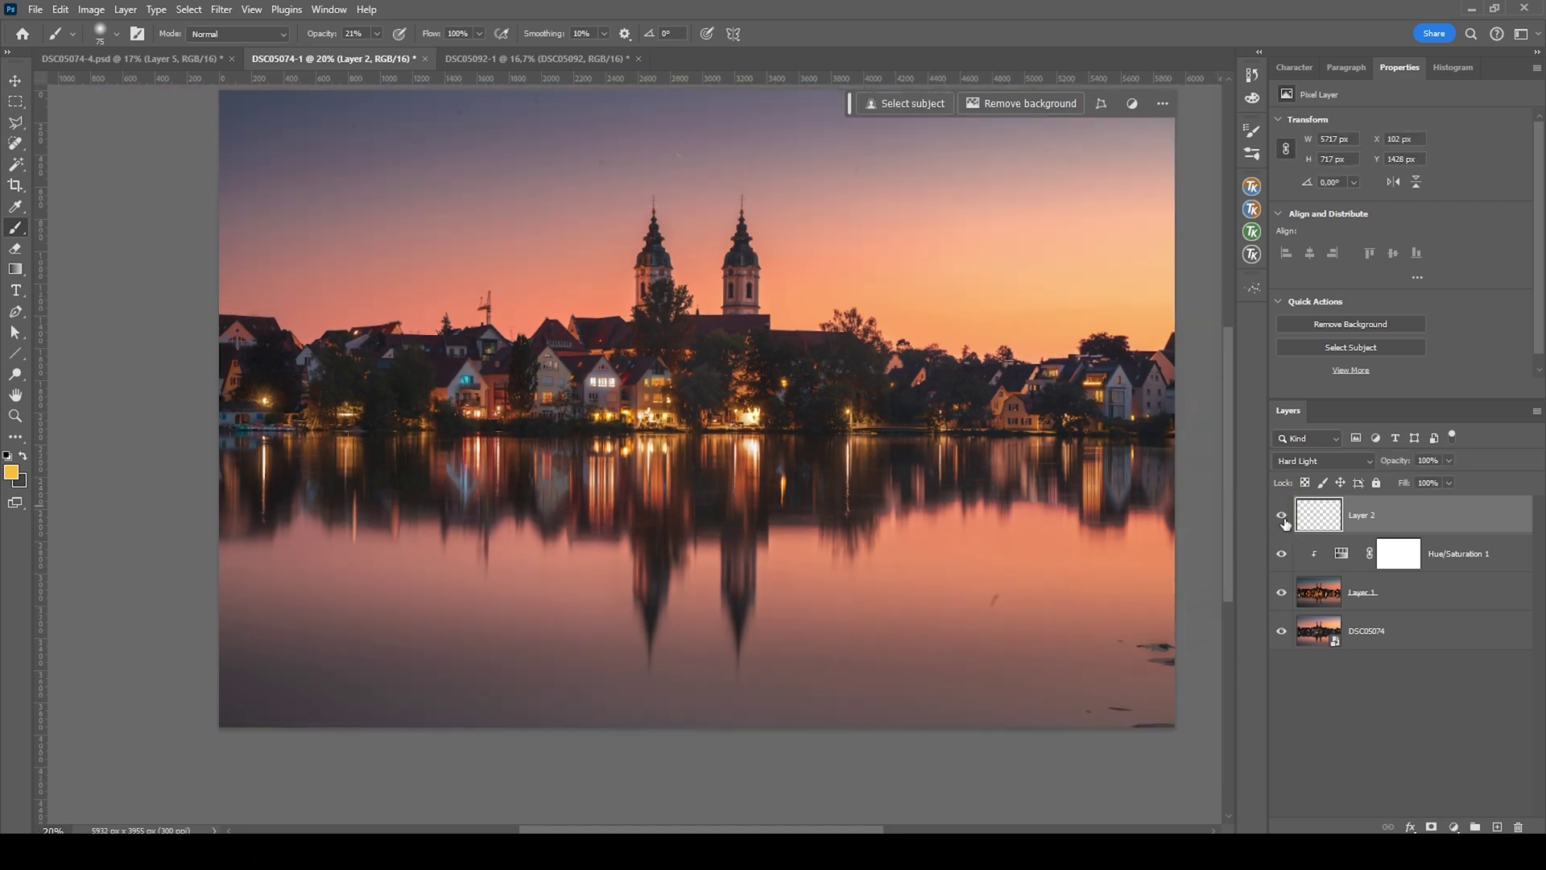
click(1282, 517)
click(1282, 518)
scroll(980, 322, up, 1)
scroll(959, 320, right, 1)
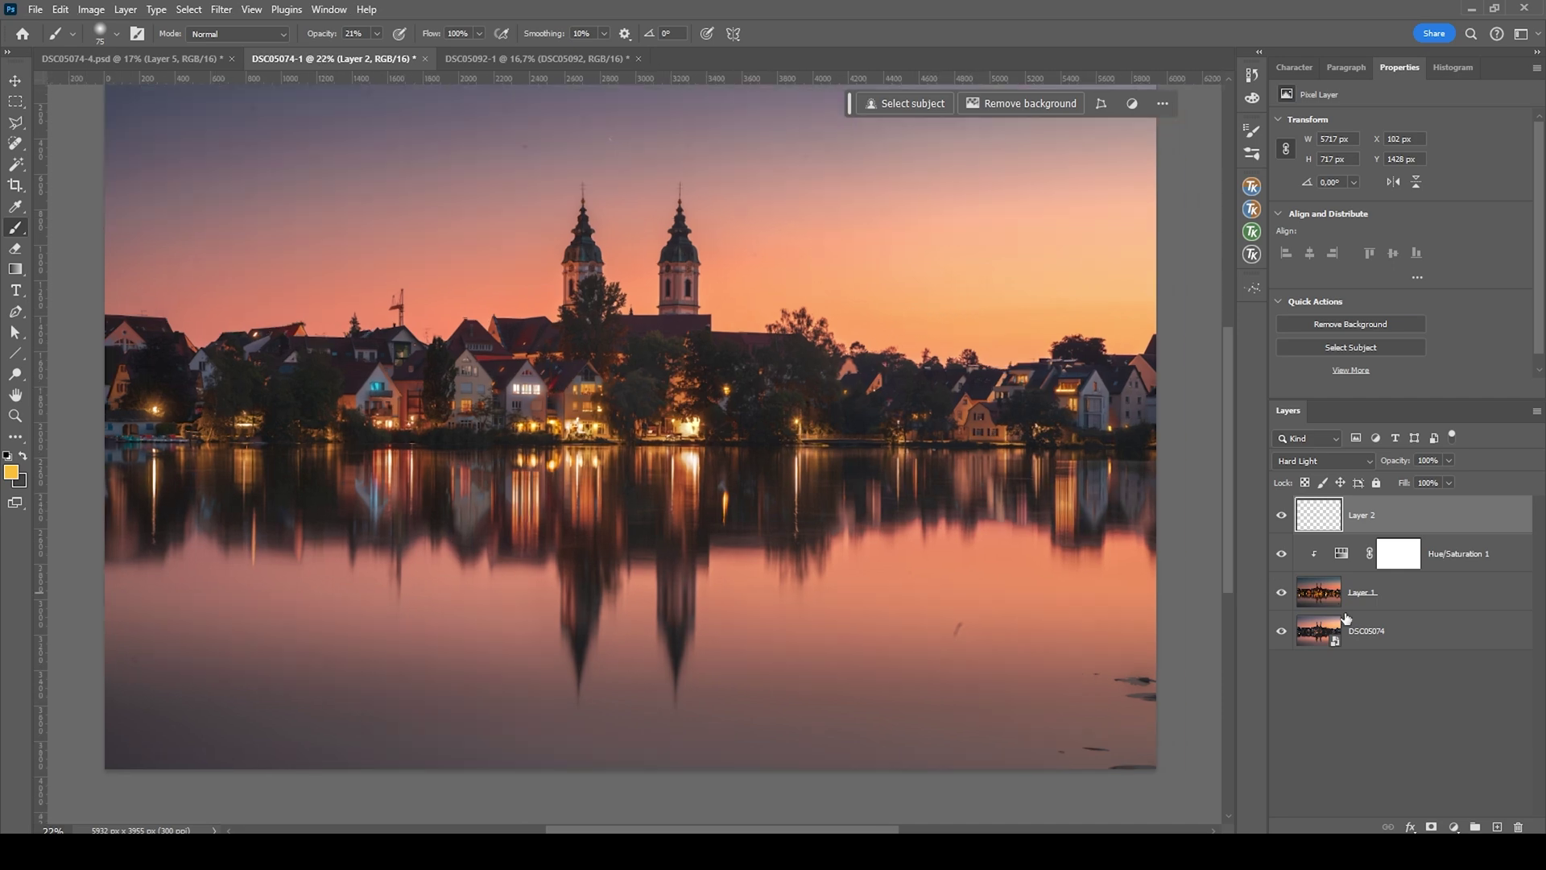
Step: Add a new empty layer above Layer 2 and set its blend mode to Soft Light
click(1498, 827)
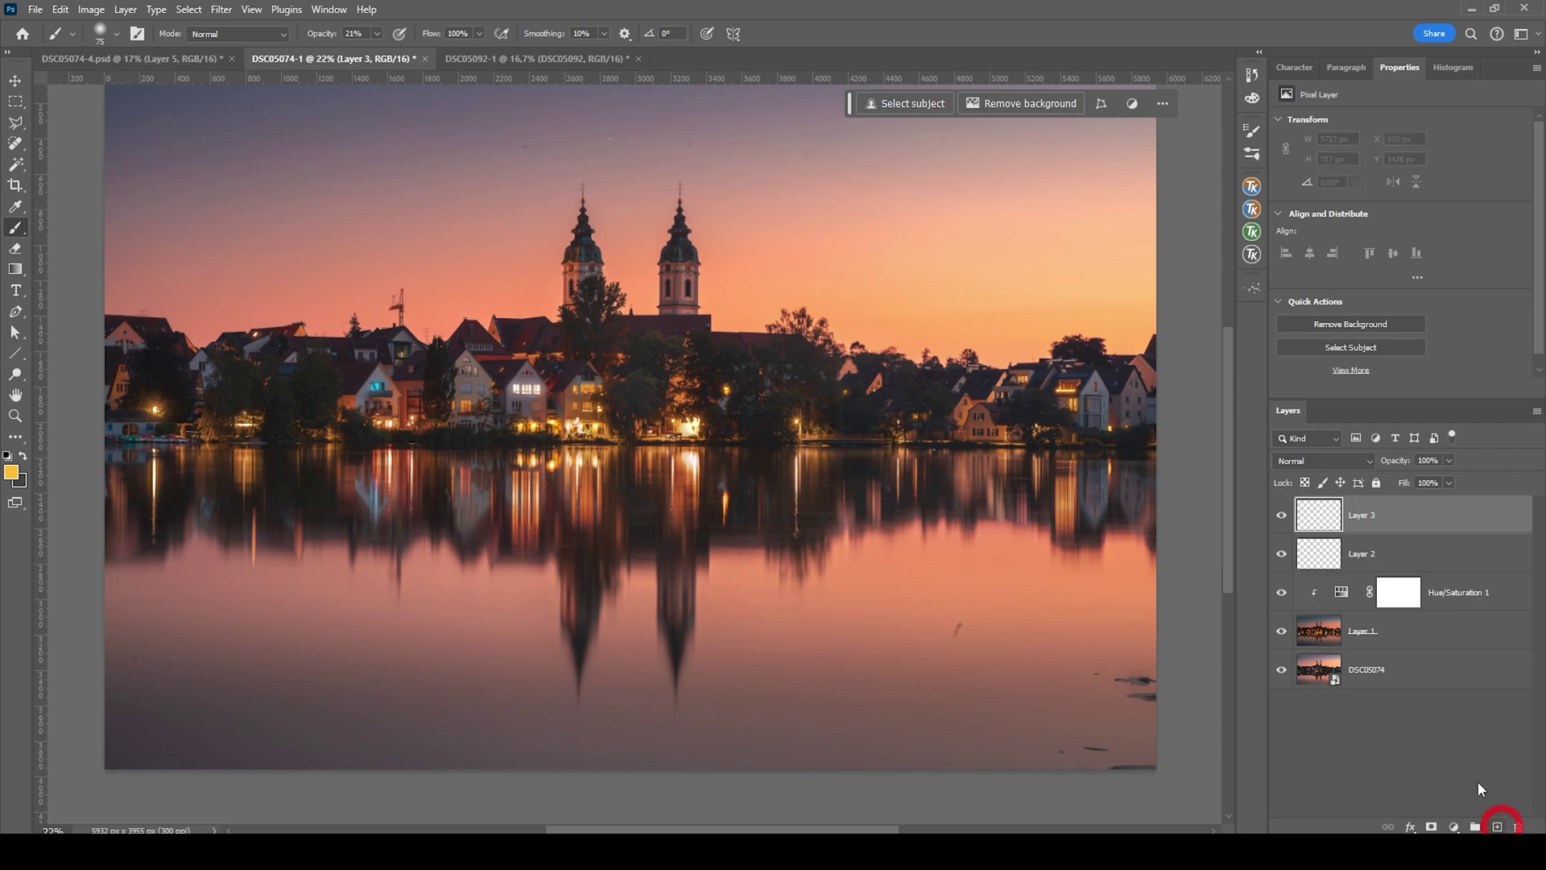
click(1323, 460)
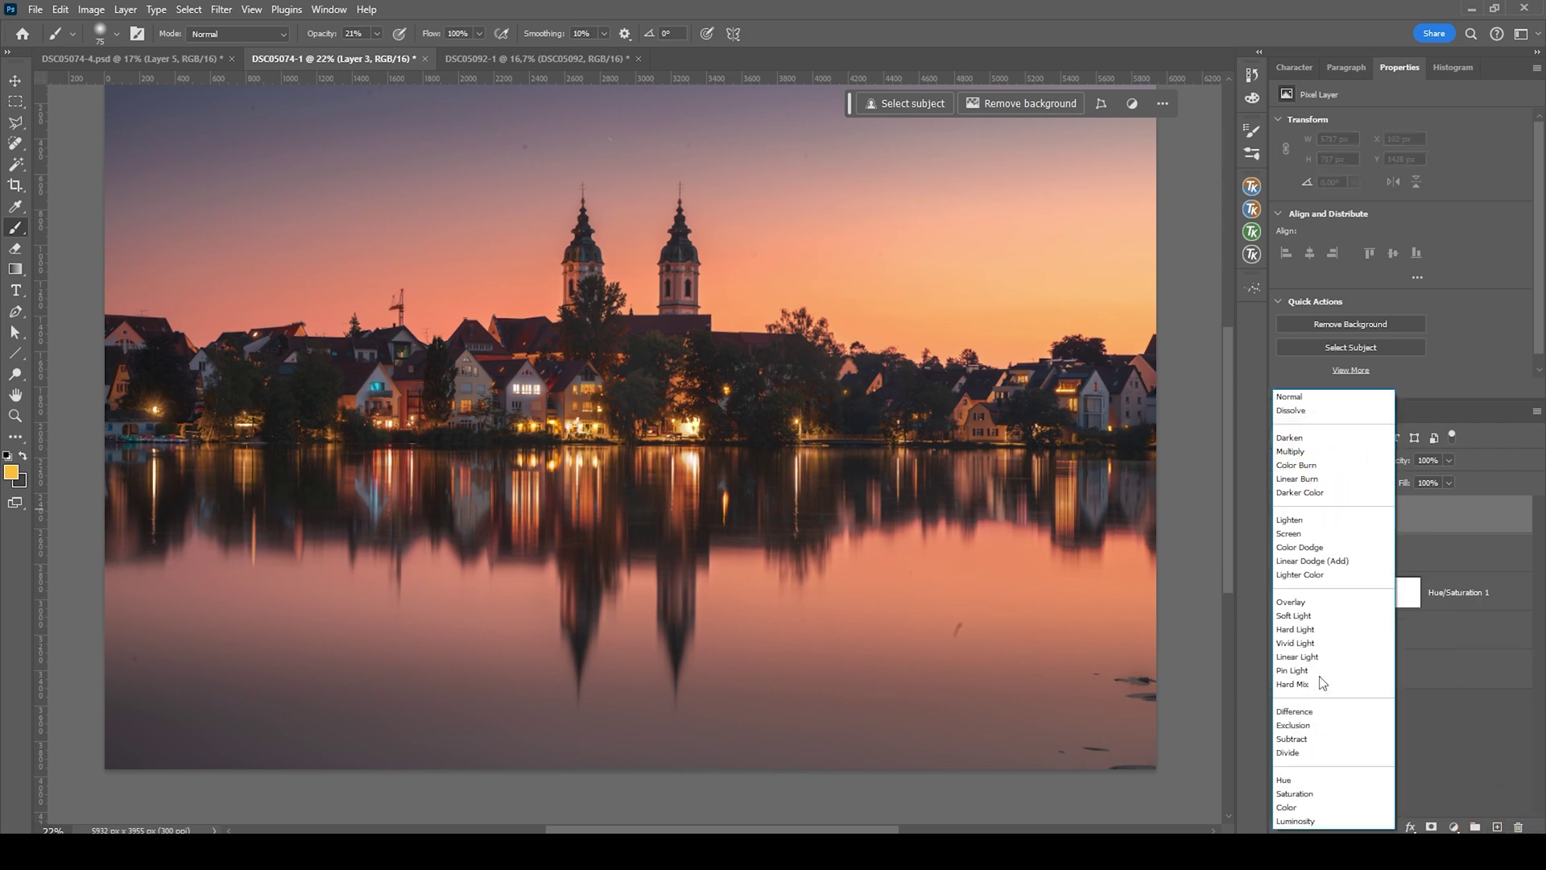
click(1321, 614)
Step: Sample the sky above the right-hand rooftops, lighten the colour to #ffbd90 and paint a glow there with a soft brush of about 441 px
scroll(1003, 310, up, 4)
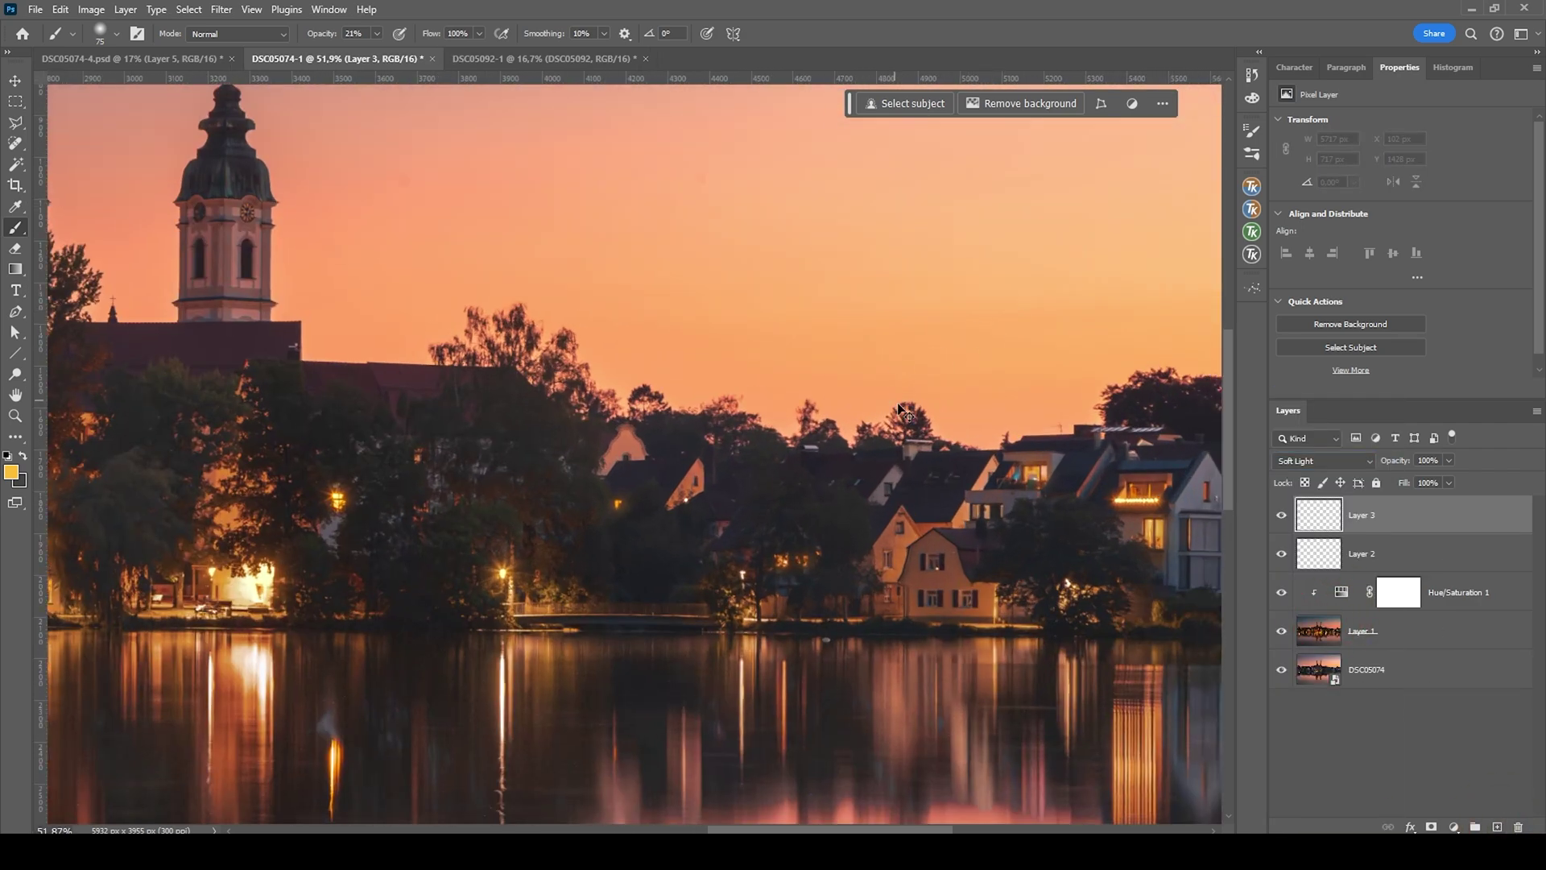
scroll(886, 370, right, 4)
mouse_move(748, 422)
mouse_down()
mouse_move(773, 427)
mouse_move(746, 413)
mouse_up()
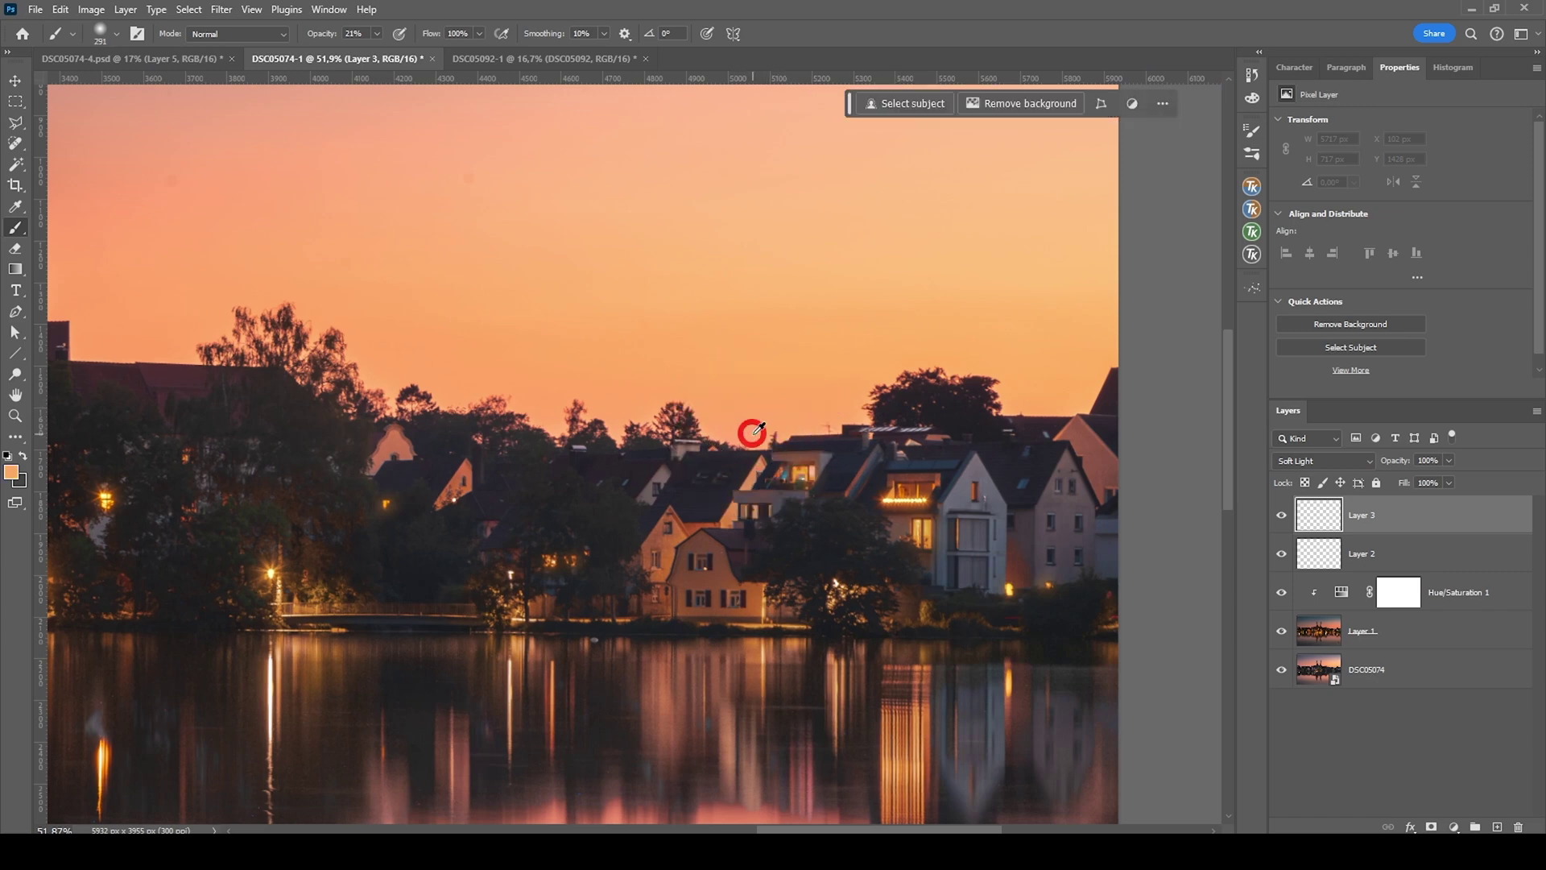
click(11, 473)
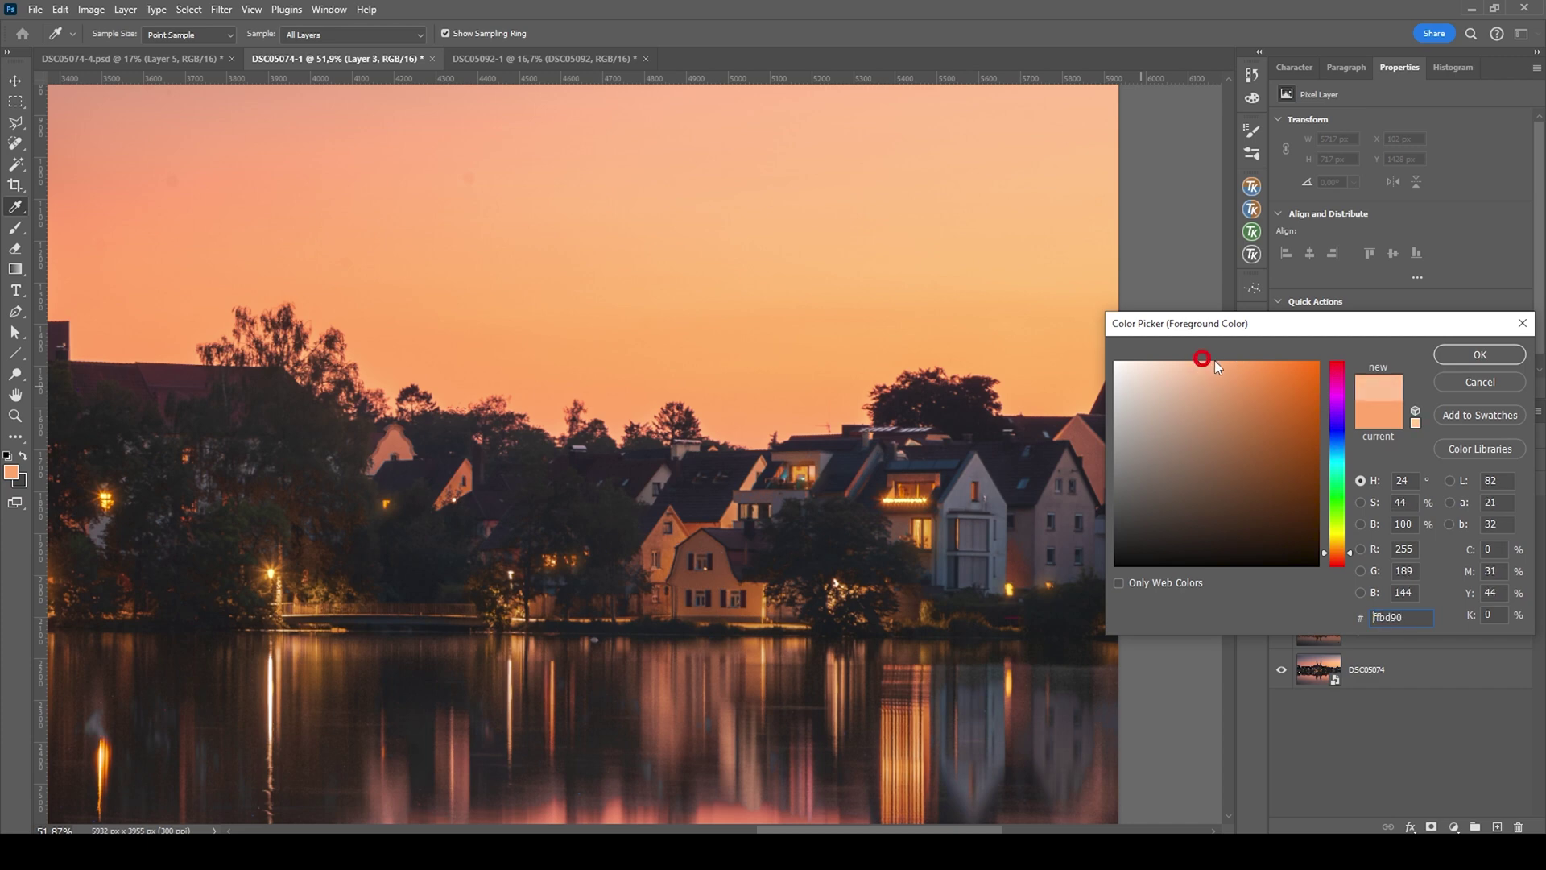
click(1492, 362)
mouse_move(773, 418)
mouse_down()
mouse_move(796, 422)
mouse_move(735, 418)
mouse_up()
click(743, 409)
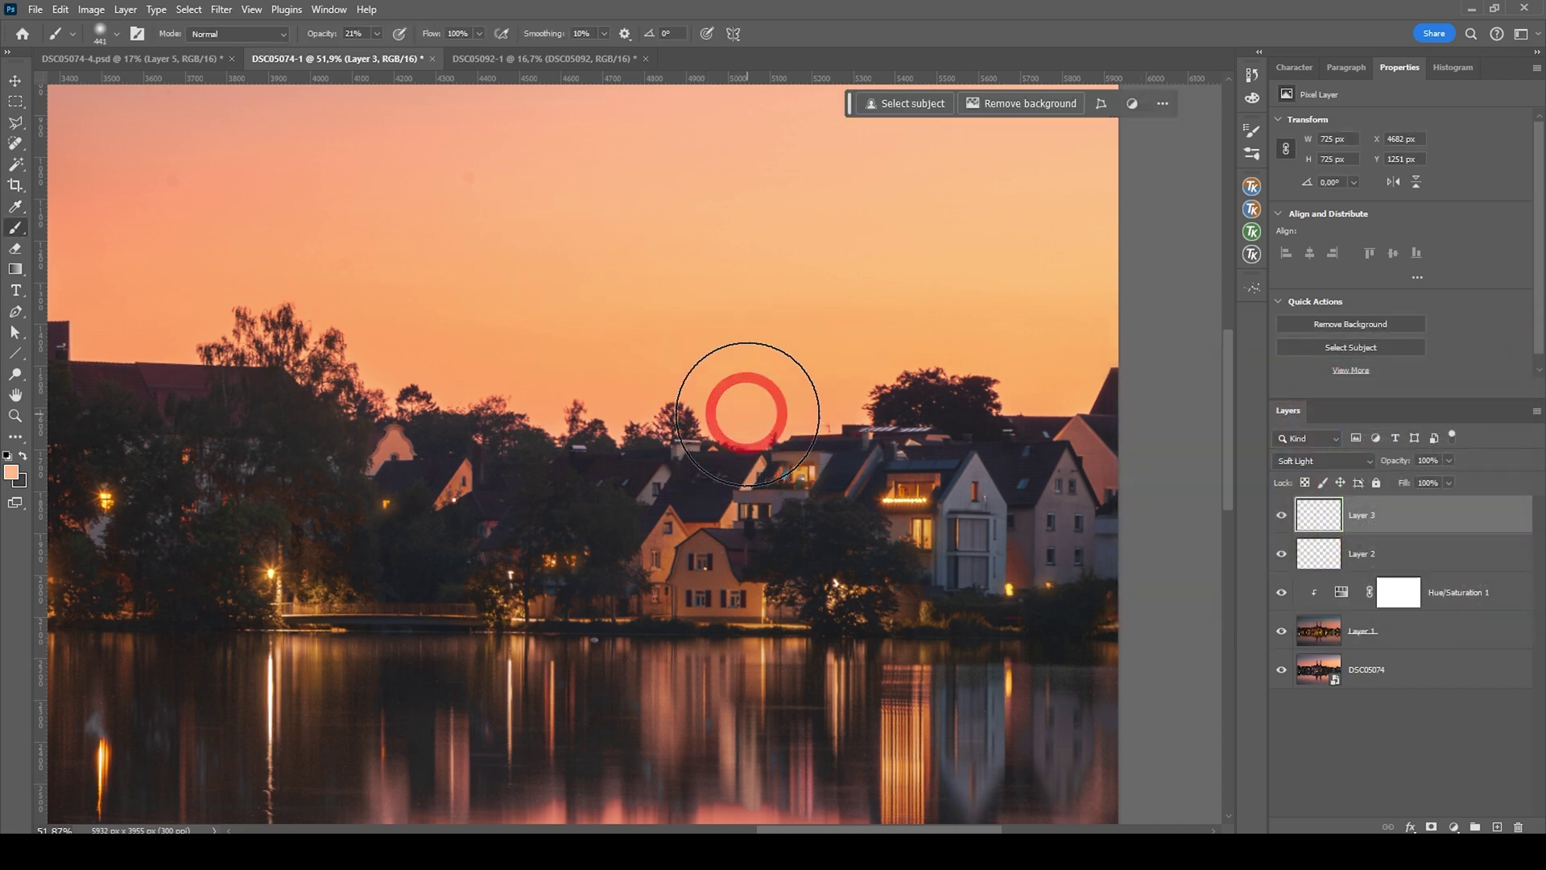
click(820, 386)
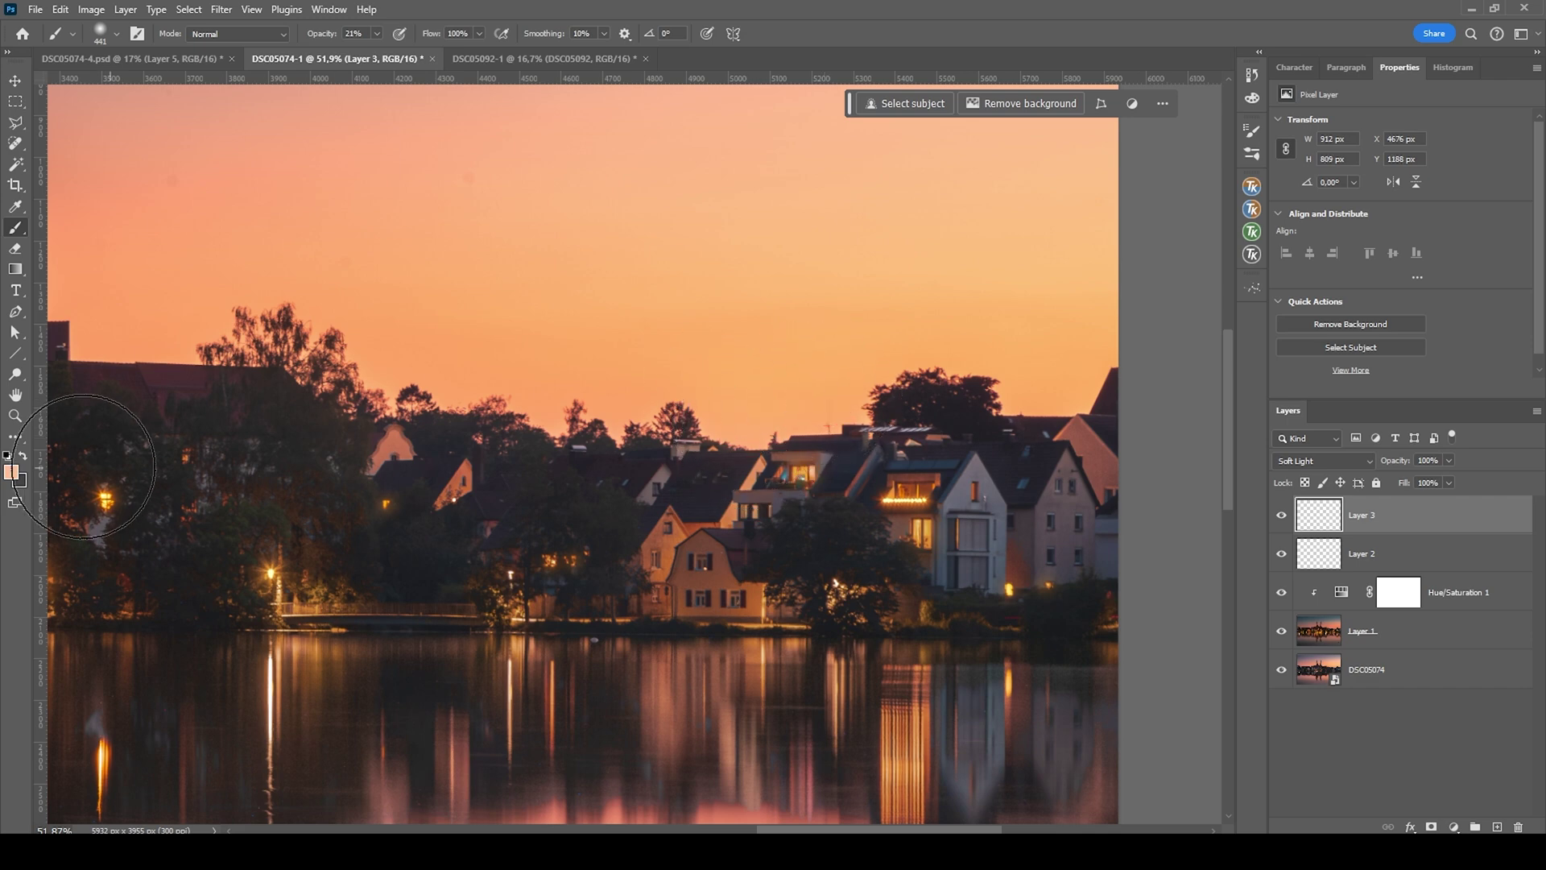
Step: Choose a paler peach foreground colour and brush the glow along the horizon to the photo's right edge
click(13, 474)
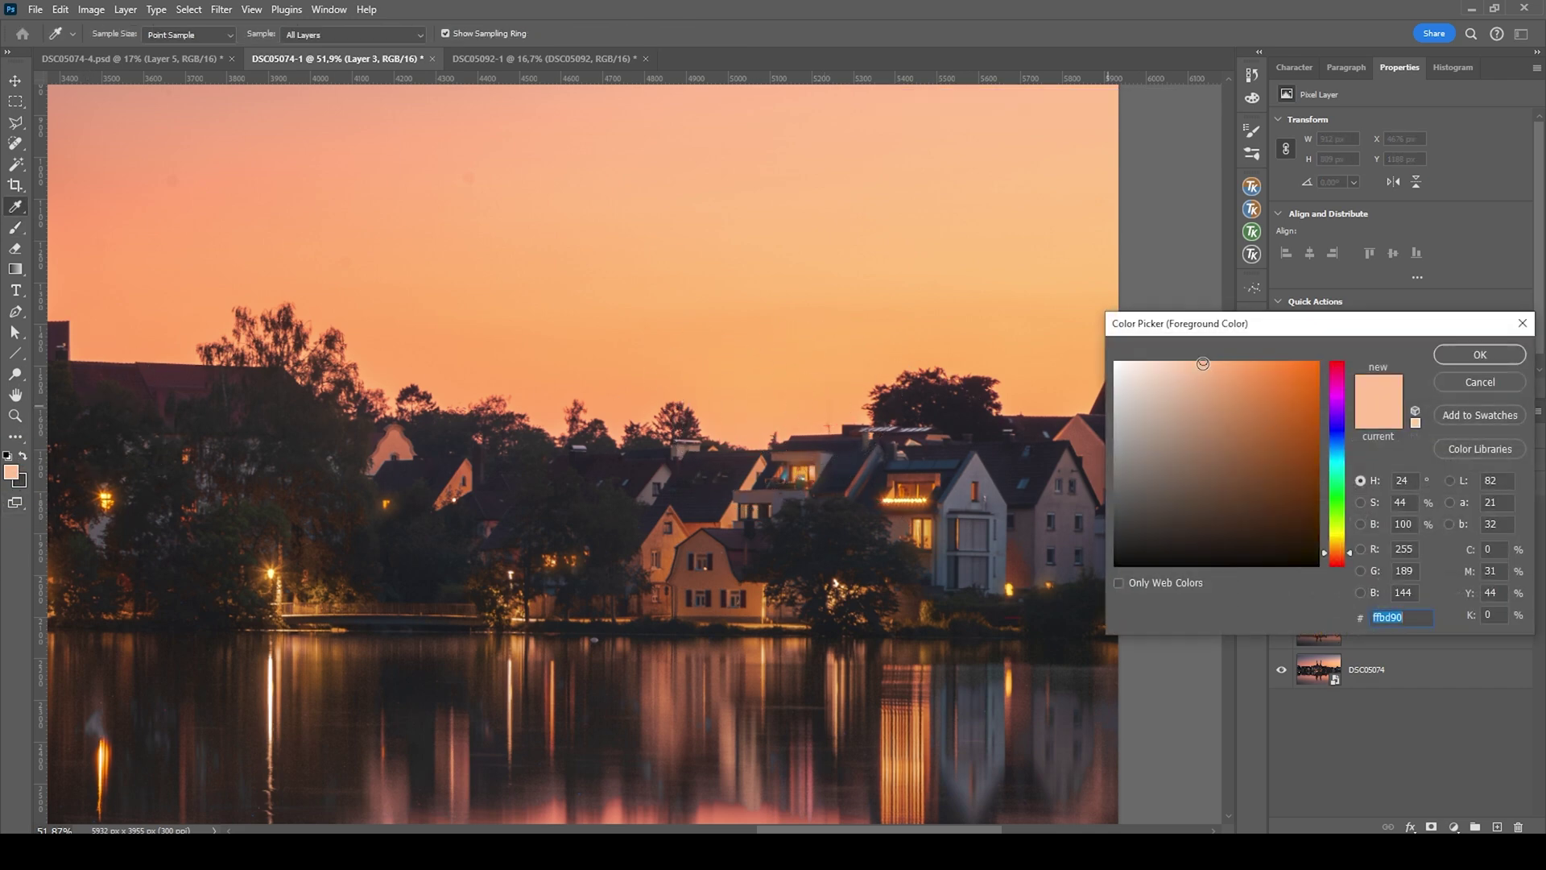
click(1164, 353)
click(1477, 354)
click(749, 418)
mouse_move(748, 418)
mouse_down()
mouse_move(853, 363)
mouse_move(1015, 359)
mouse_move(991, 380)
mouse_move(1019, 390)
mouse_up()
click(1086, 368)
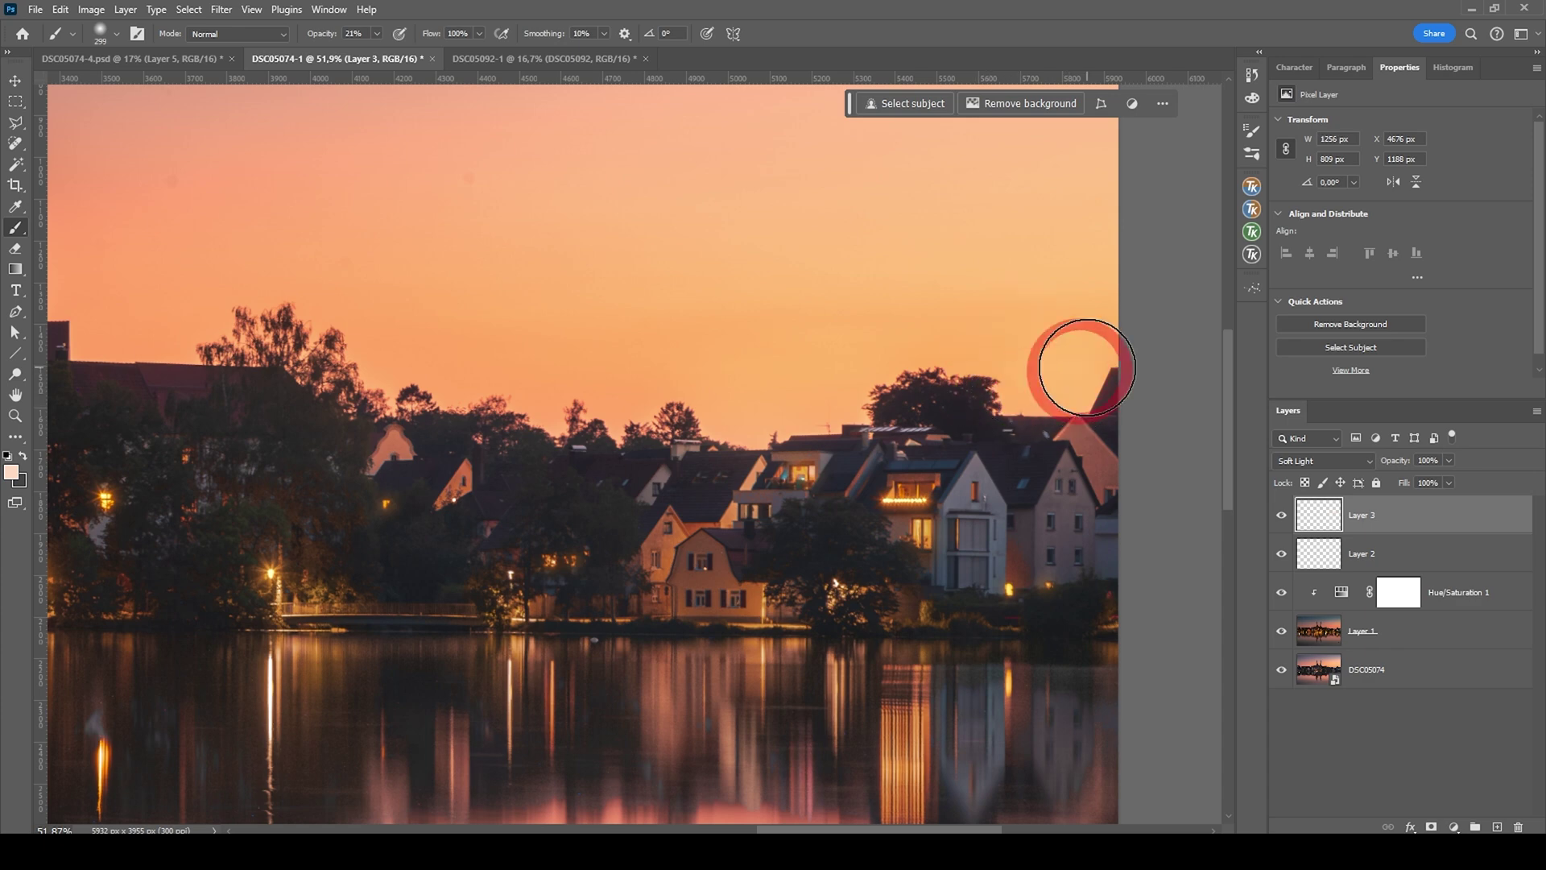
Step: Extend the soft glow on Layer 3 along the skyline above the trees towards the church
scroll(997, 423, down, 2)
click(942, 366)
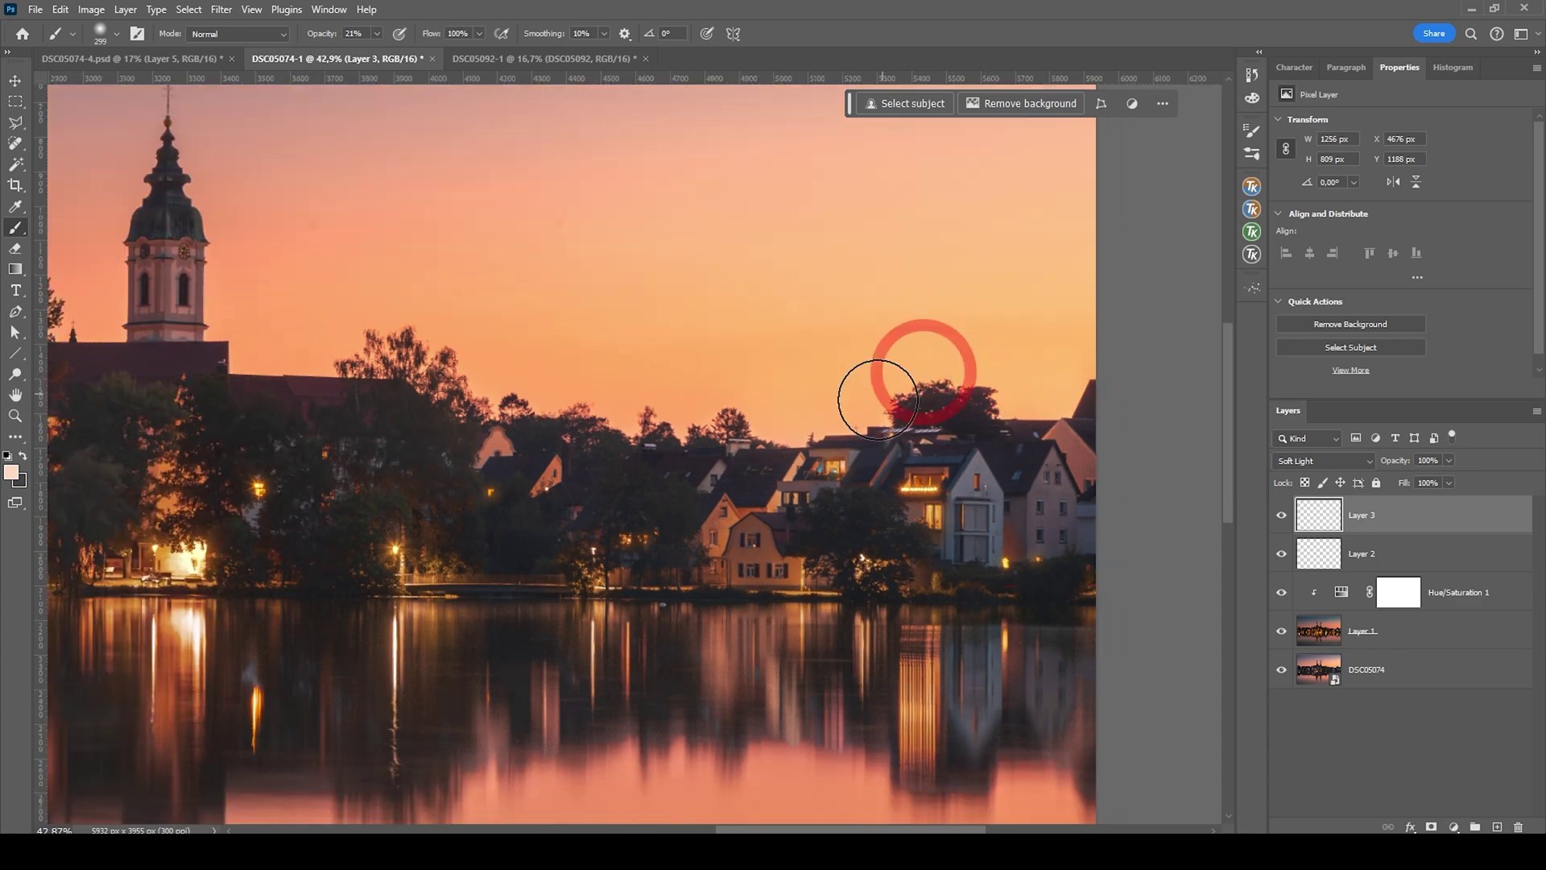
click(691, 403)
scroll(625, 449, down, 2)
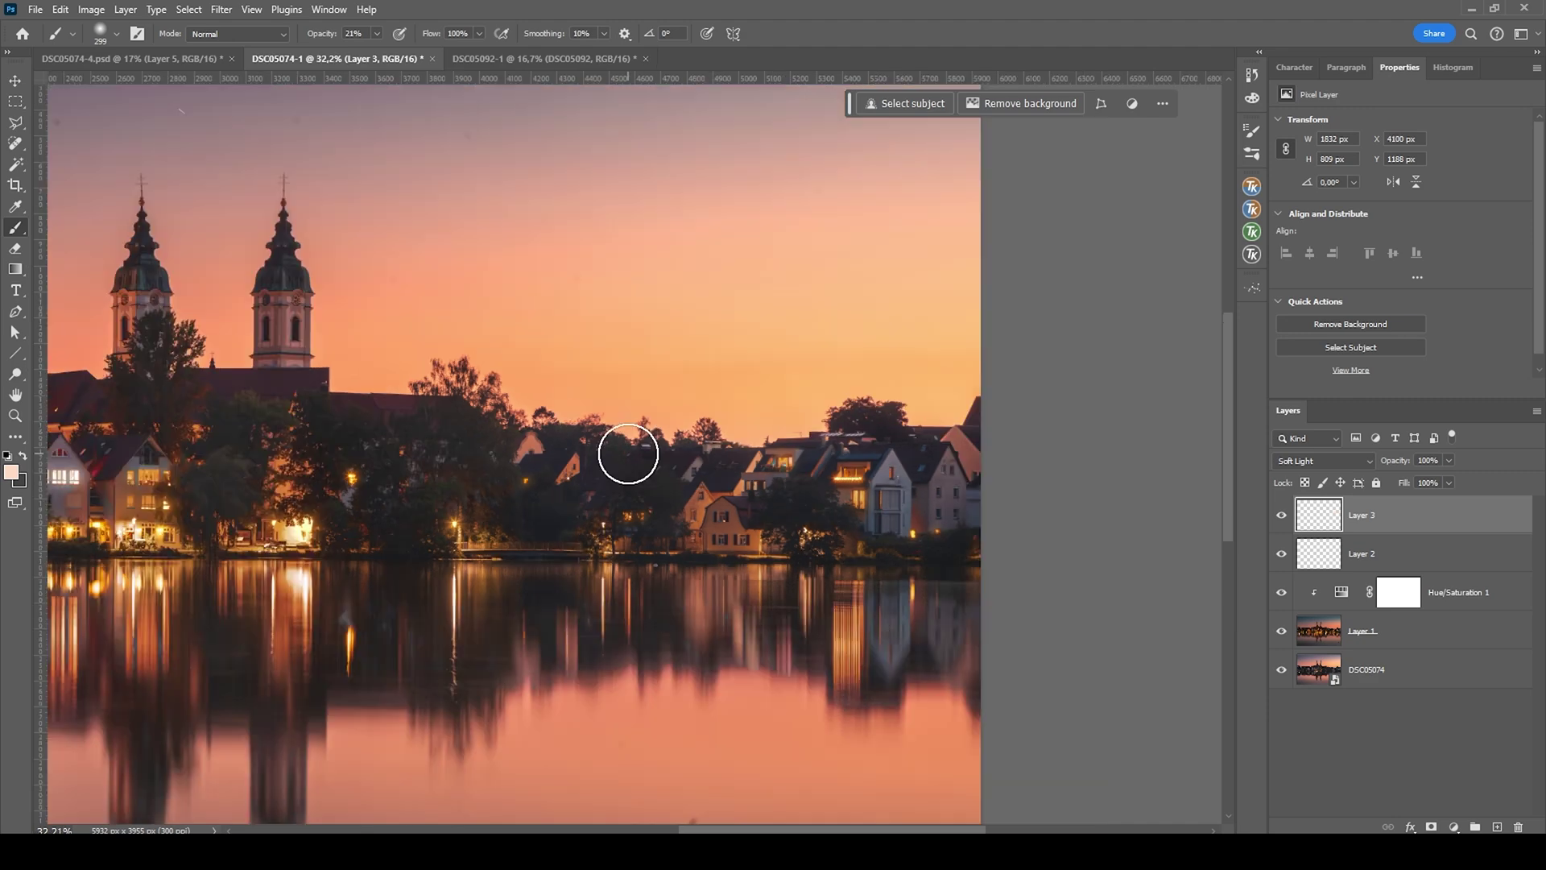
scroll(484, 403, up, 1)
click(432, 379)
Step: Compare the image with and without the horizon glow on Layer 3
scroll(344, 284, up, 1)
scroll(344, 284, down, 3)
click(1280, 515)
click(1280, 515)
click(1280, 516)
click(1280, 516)
click(1280, 515)
click(1280, 515)
Step: Add a new empty layer above Layer 3 and set its blend mode to Hard Light
scroll(533, 363, up, 2)
scroll(541, 370, left, 1)
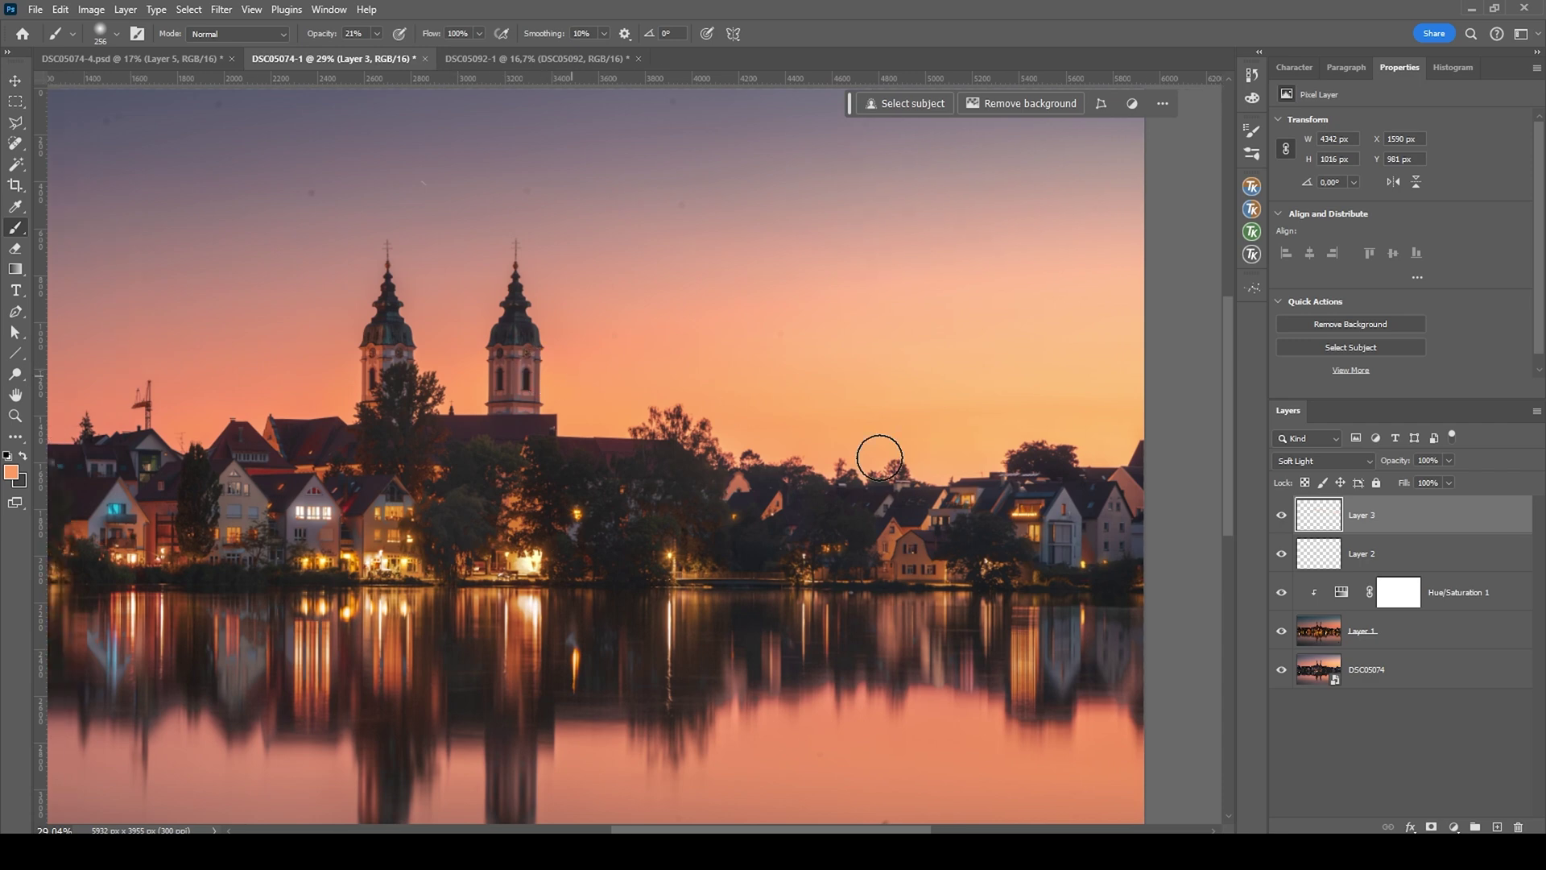
click(1498, 827)
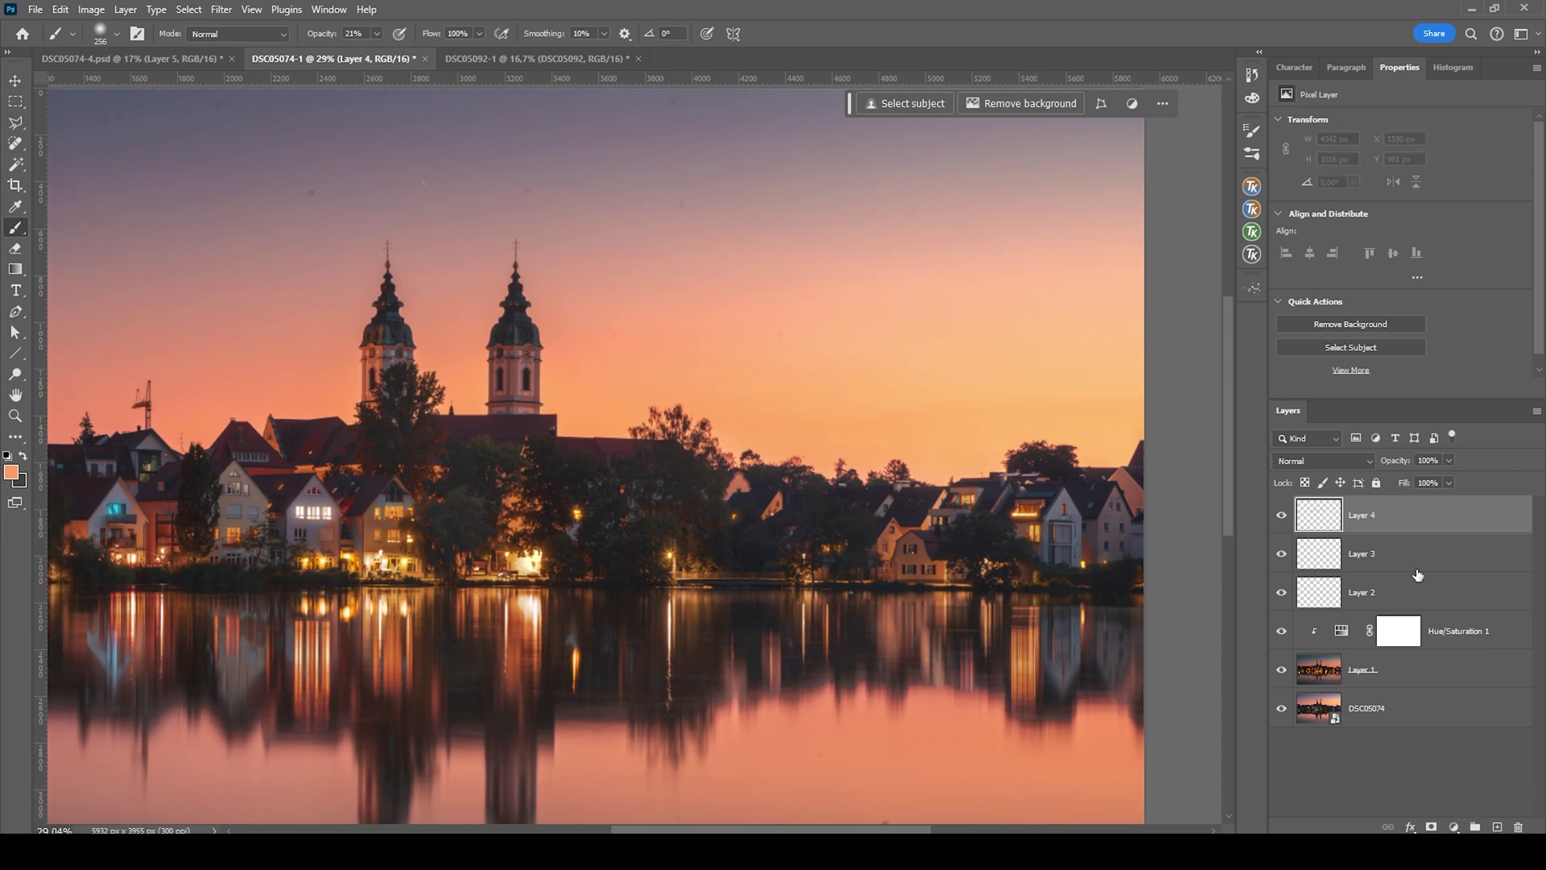
click(1359, 467)
click(1369, 635)
Step: Set the brush opacity to 12% and choose a lighter tint of the orange sky above the right-hand rooftops as the foreground colour
scroll(1053, 466, up, 5)
scroll(787, 359, right, 3)
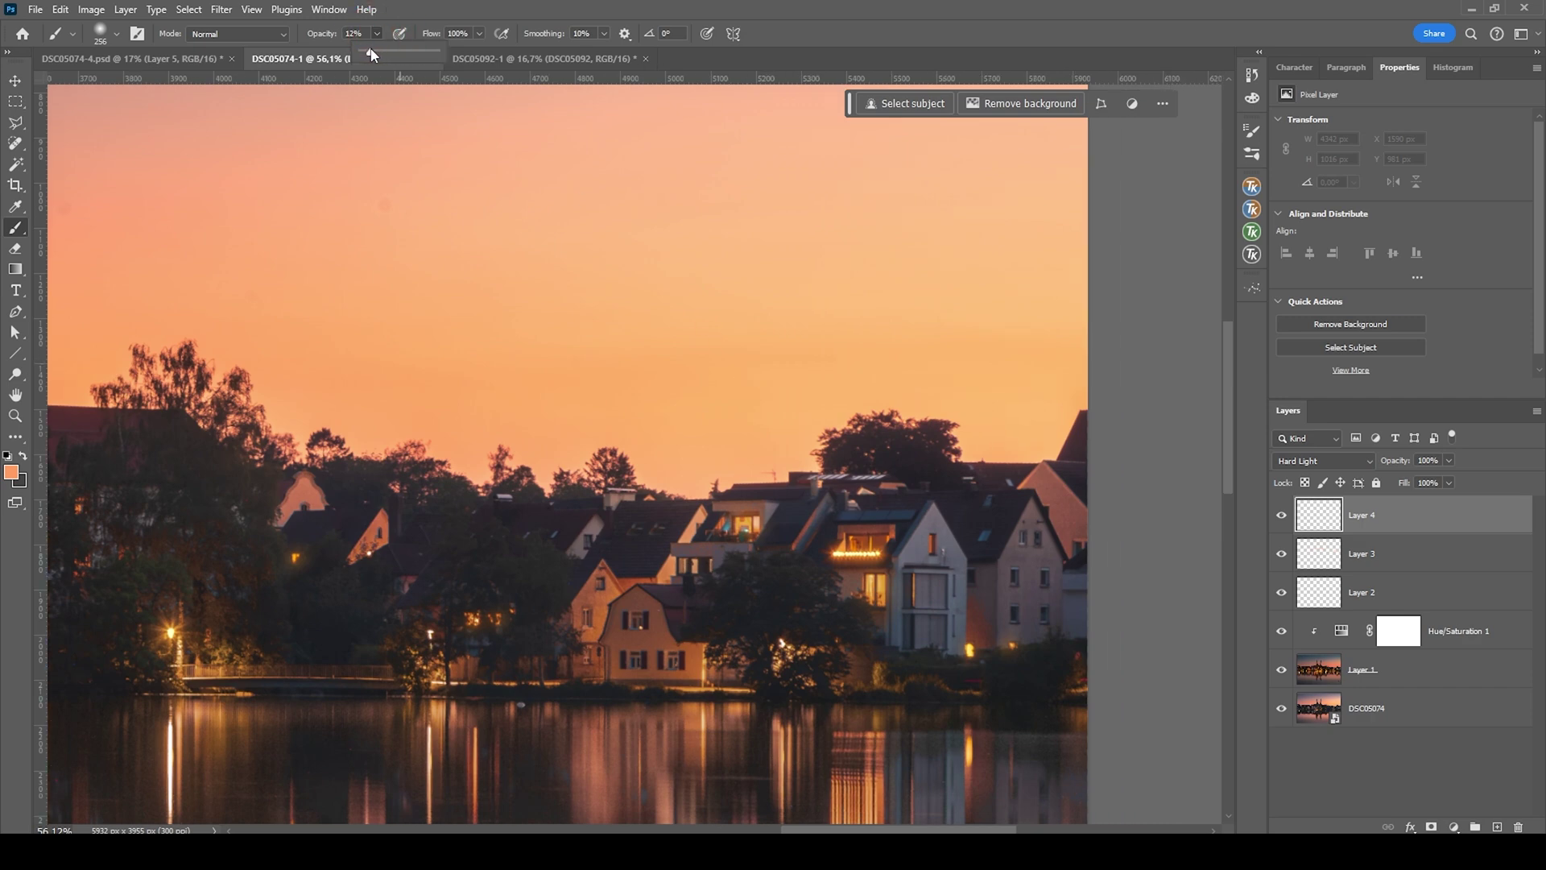
click(496, 8)
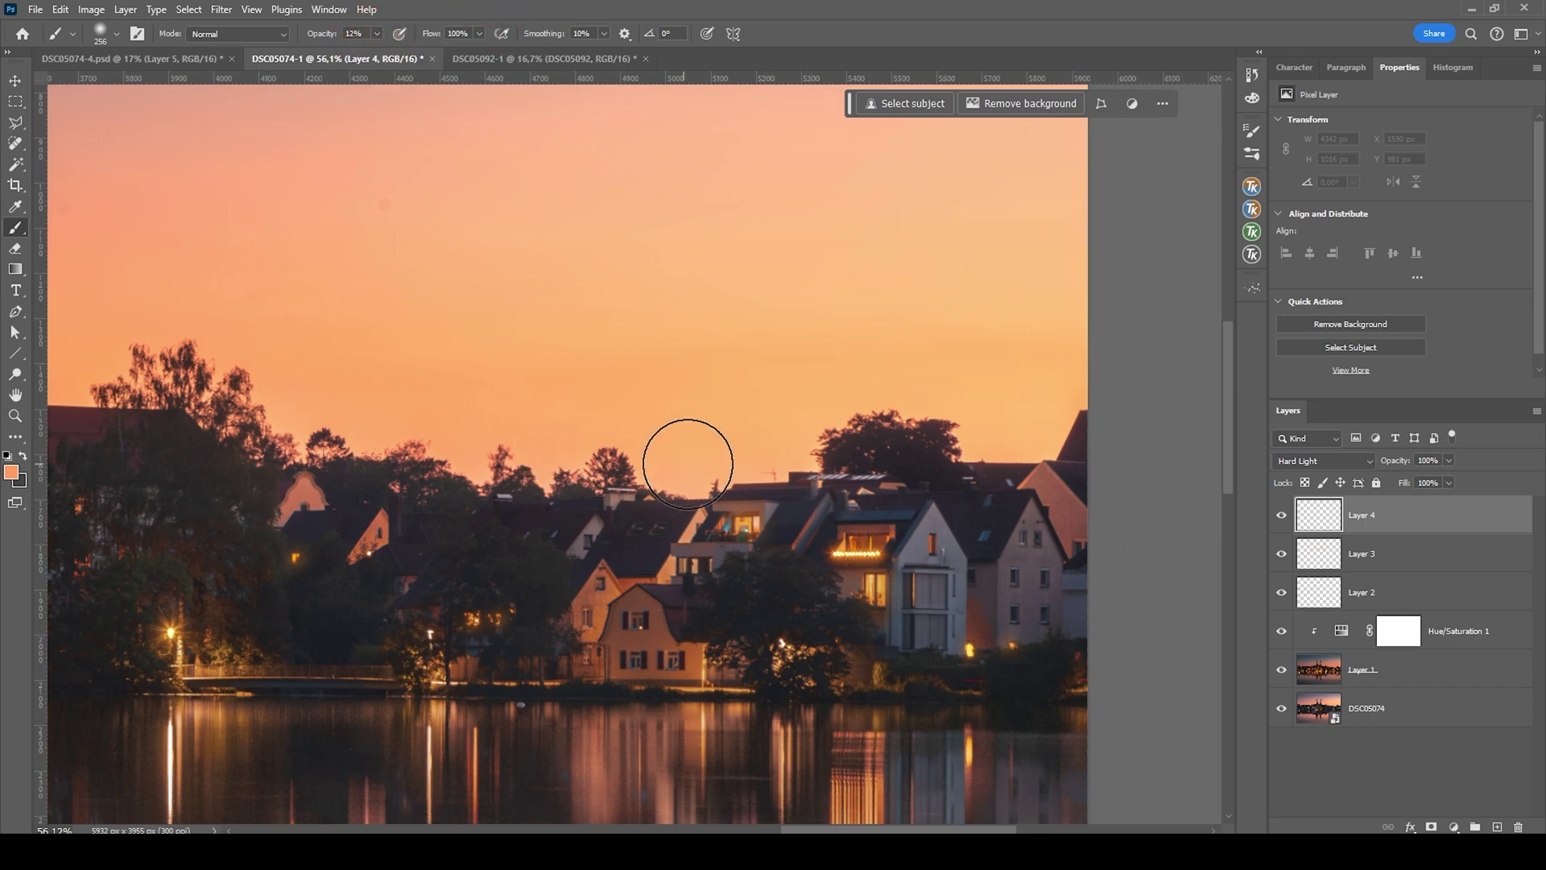
click(13, 474)
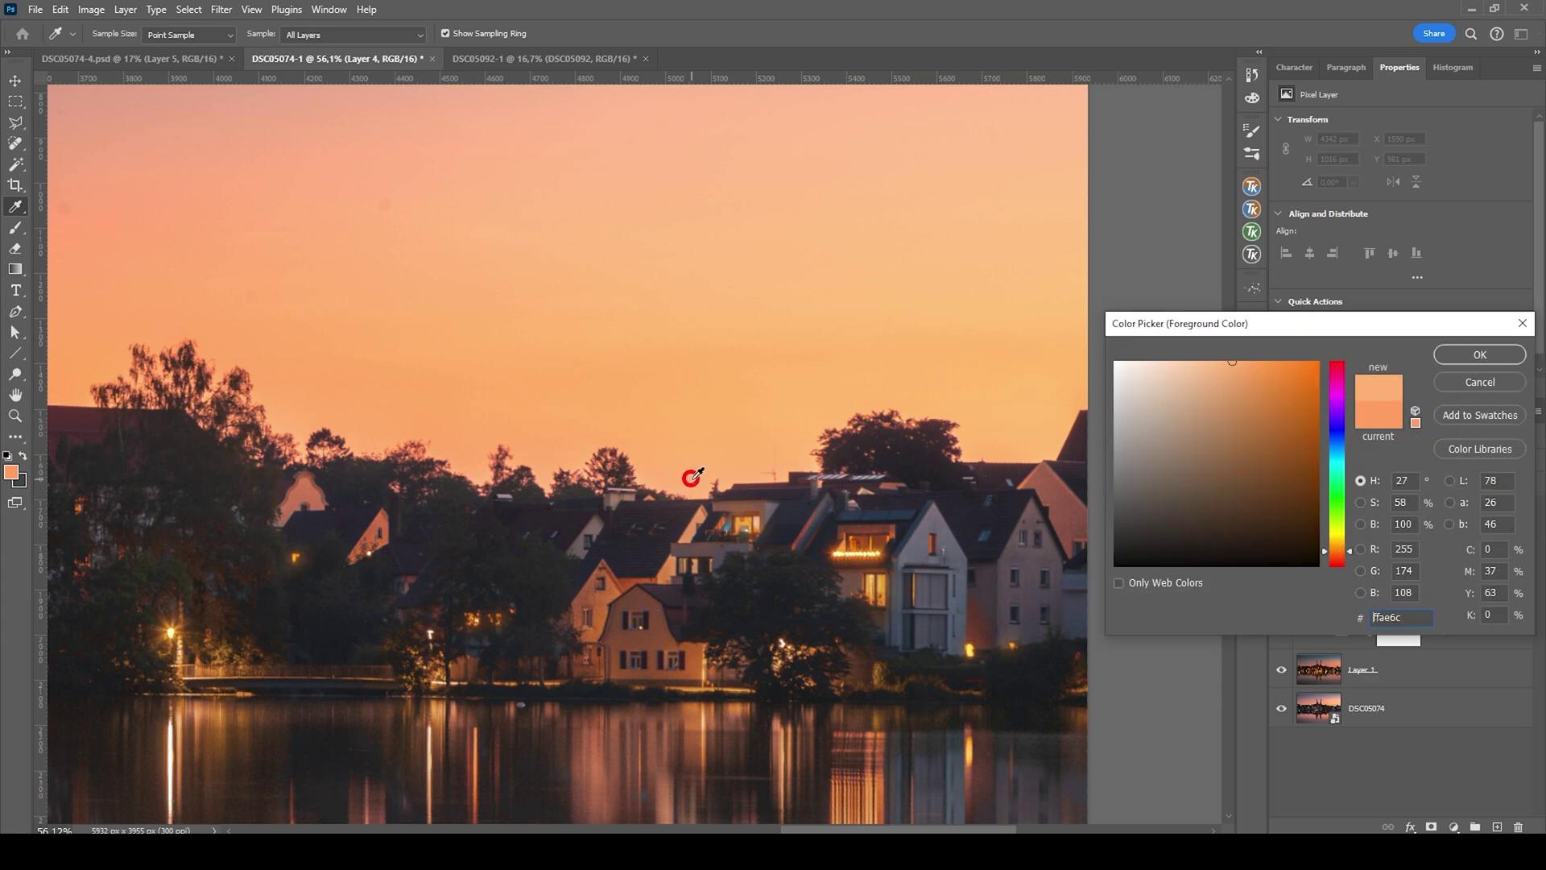
click(1203, 358)
click(1479, 354)
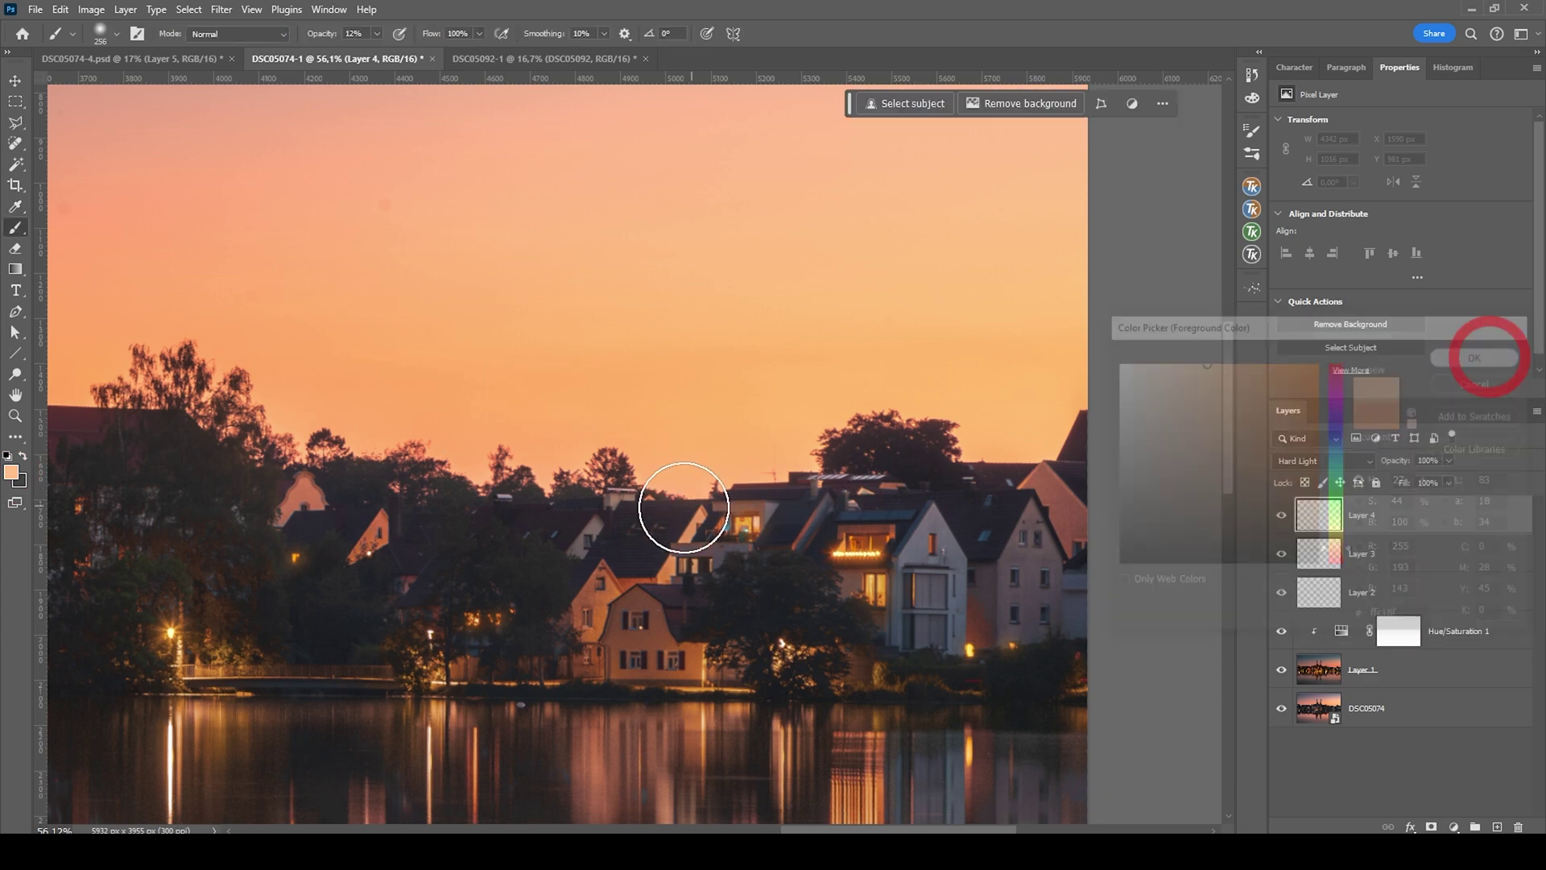
Step: Paint a faint warm haze along the skyline on Layer 4, from the right-hand rooftops across to the church
click(691, 452)
scroll(714, 432, down, 3)
mouse_move(887, 414)
mouse_down()
mouse_move(811, 412)
mouse_move(547, 443)
mouse_move(560, 467)
mouse_move(523, 443)
mouse_move(480, 443)
mouse_move(476, 419)
mouse_move(451, 460)
mouse_move(423, 405)
mouse_move(358, 356)
mouse_move(268, 375)
mouse_move(546, 367)
mouse_up()
scroll(547, 442, left, 2)
scroll(453, 465, left, 3)
scroll(546, 367, down, 2)
scroll(878, 624, down, 2)
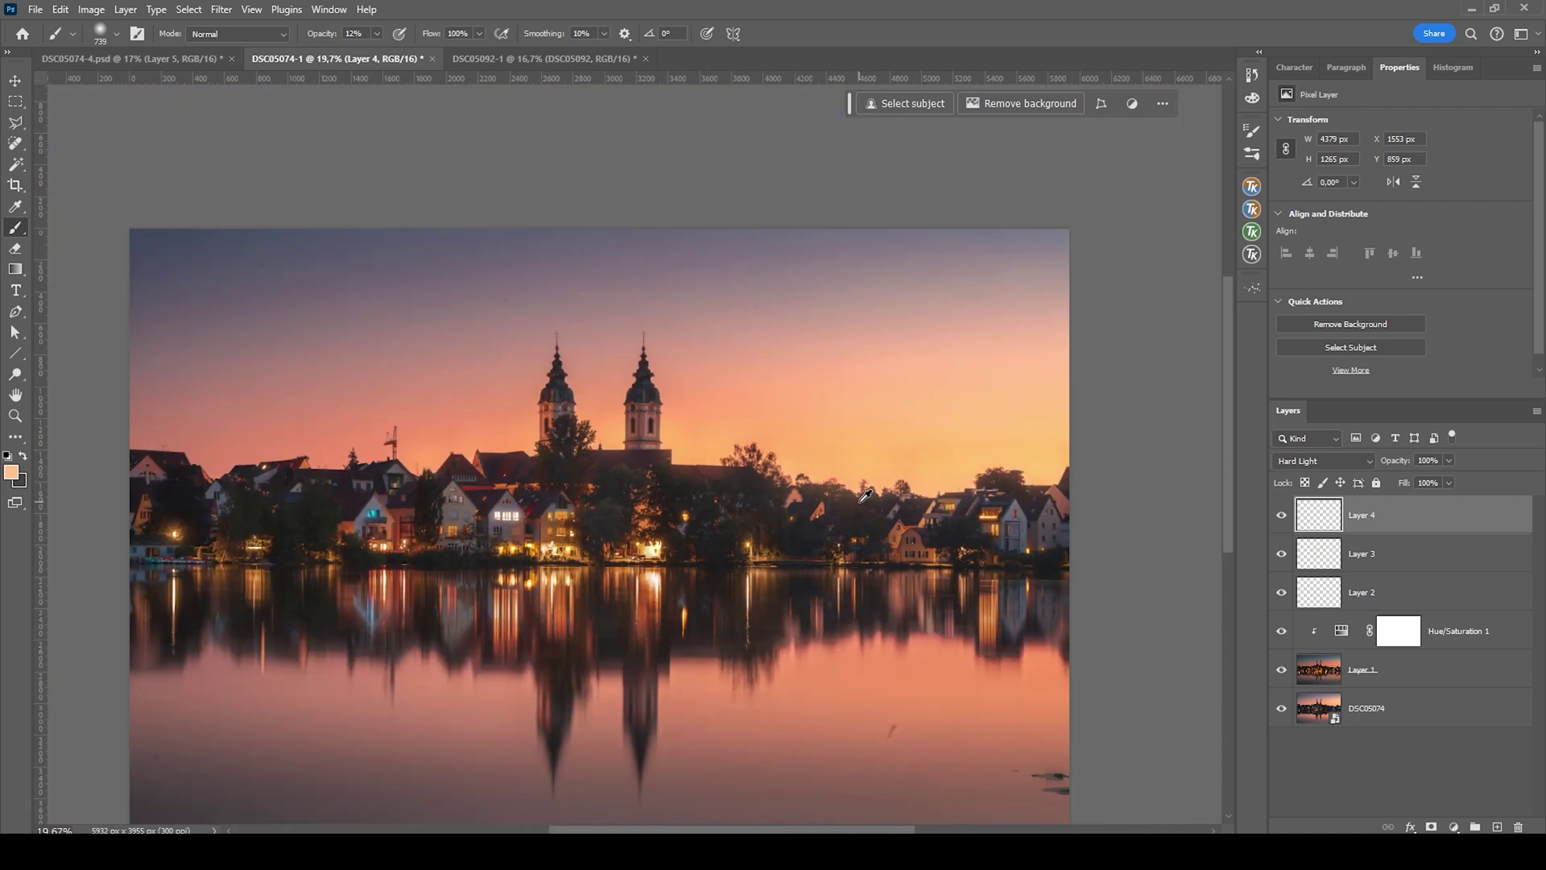
Step: Paint the warm glow onto the water below the right-hand houses' reflections on Layer 4 with a large soft brush
scroll(921, 642, up, 2)
alt+right_click(924, 655)
click(906, 645)
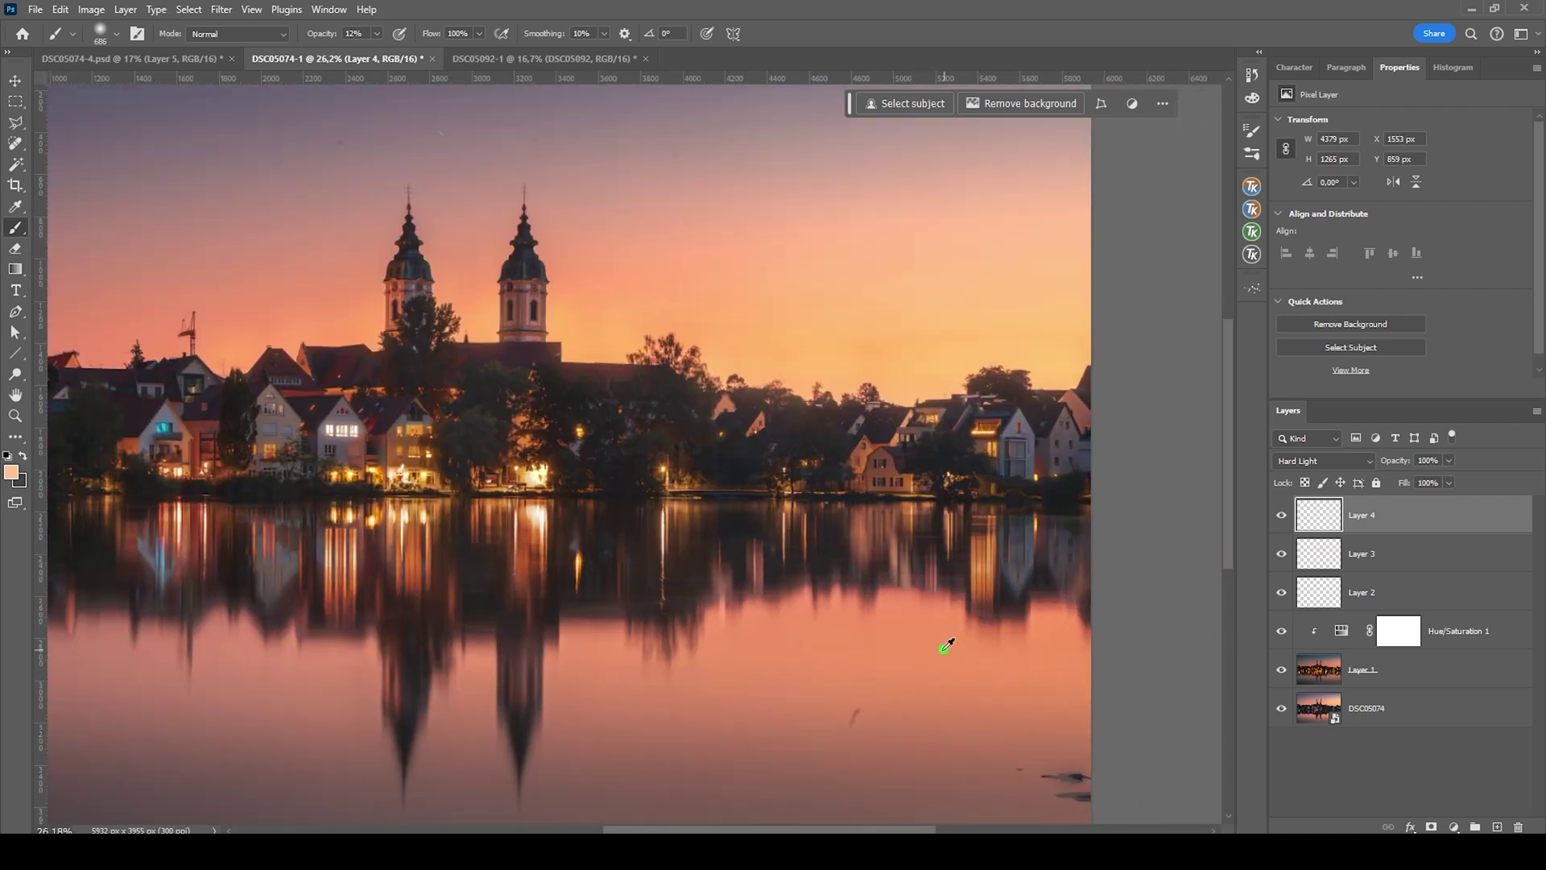
alt+right_click(904, 631)
drag(914, 617, 1059, 625)
click(813, 602)
drag(910, 628, 942, 625)
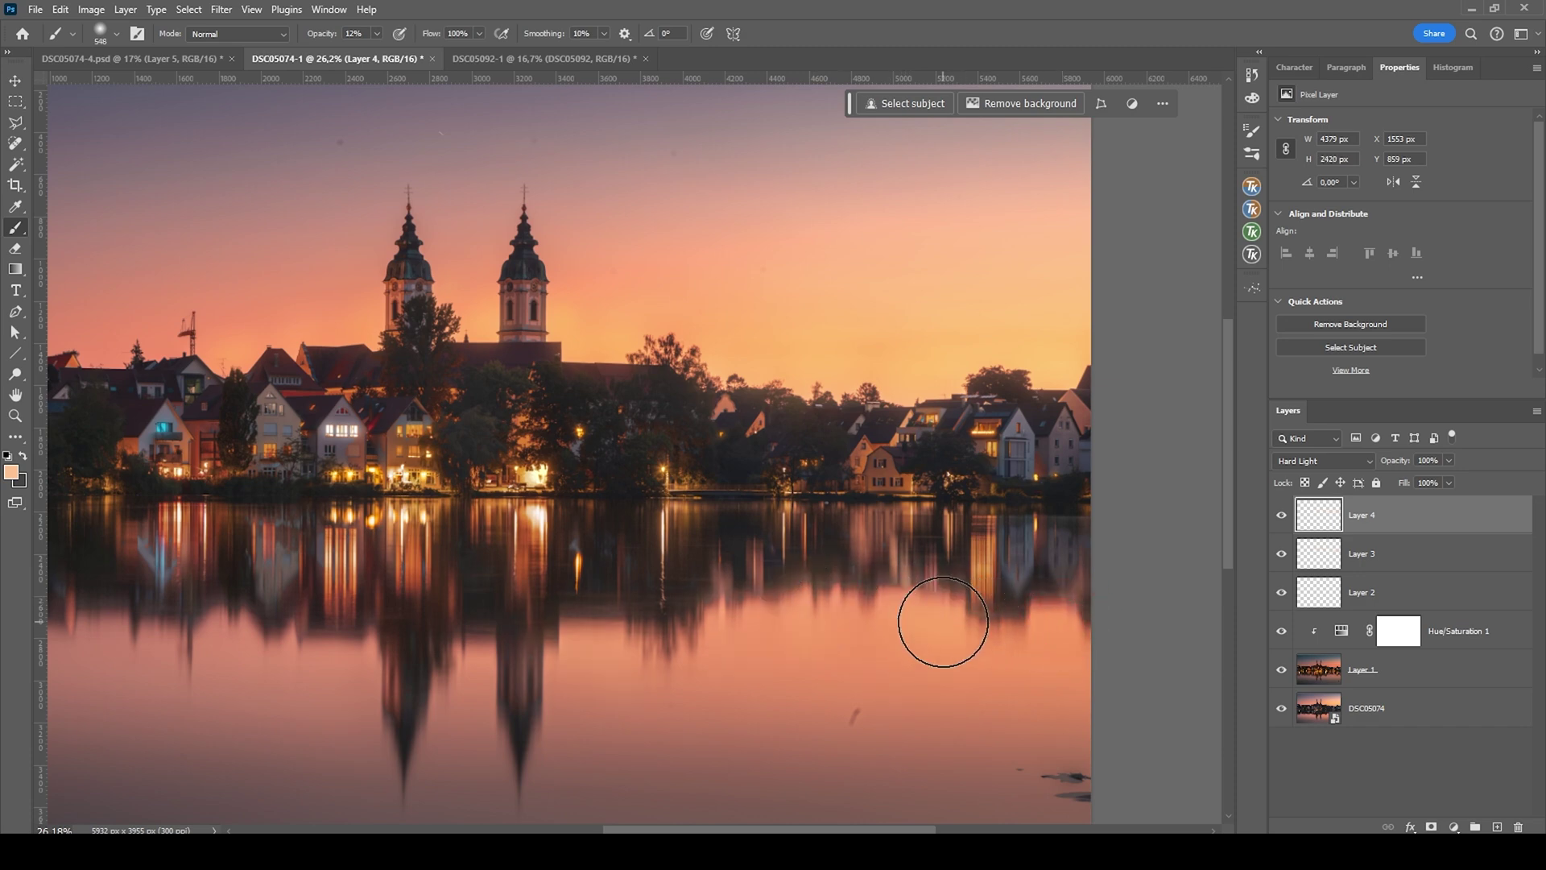
Step: Compare the whole image with and without the haze and water glow on Layer 4
scroll(950, 632, down, 3)
click(1281, 515)
click(1281, 518)
click(1281, 517)
click(1281, 518)
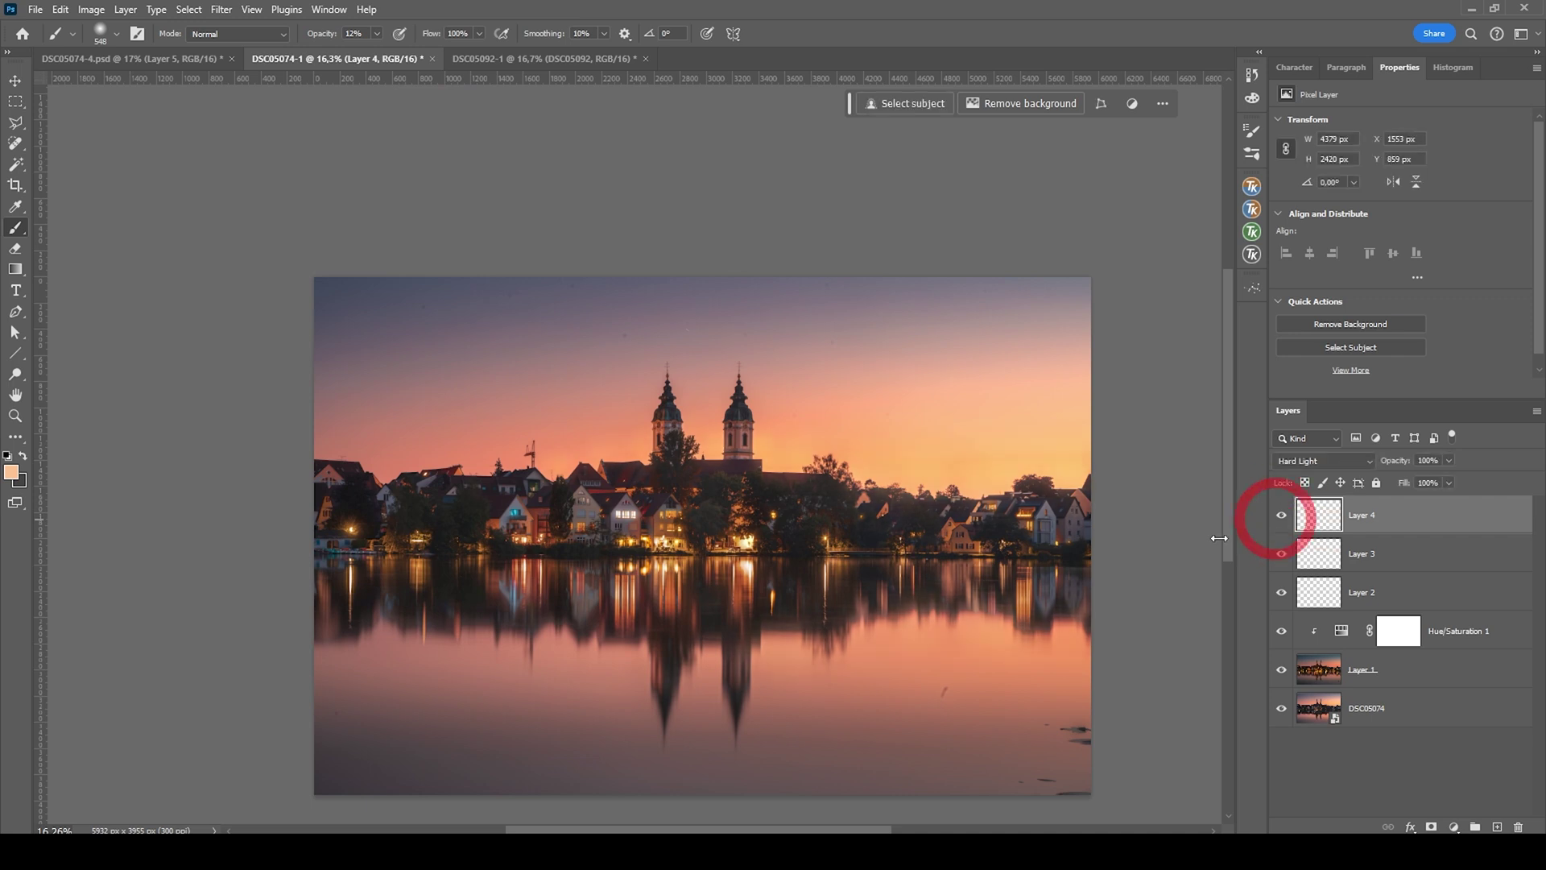
scroll(821, 555, right, 1)
scroll(807, 568, up, 1)
scroll(807, 568, down, 1)
scroll(803, 566, left, 1)
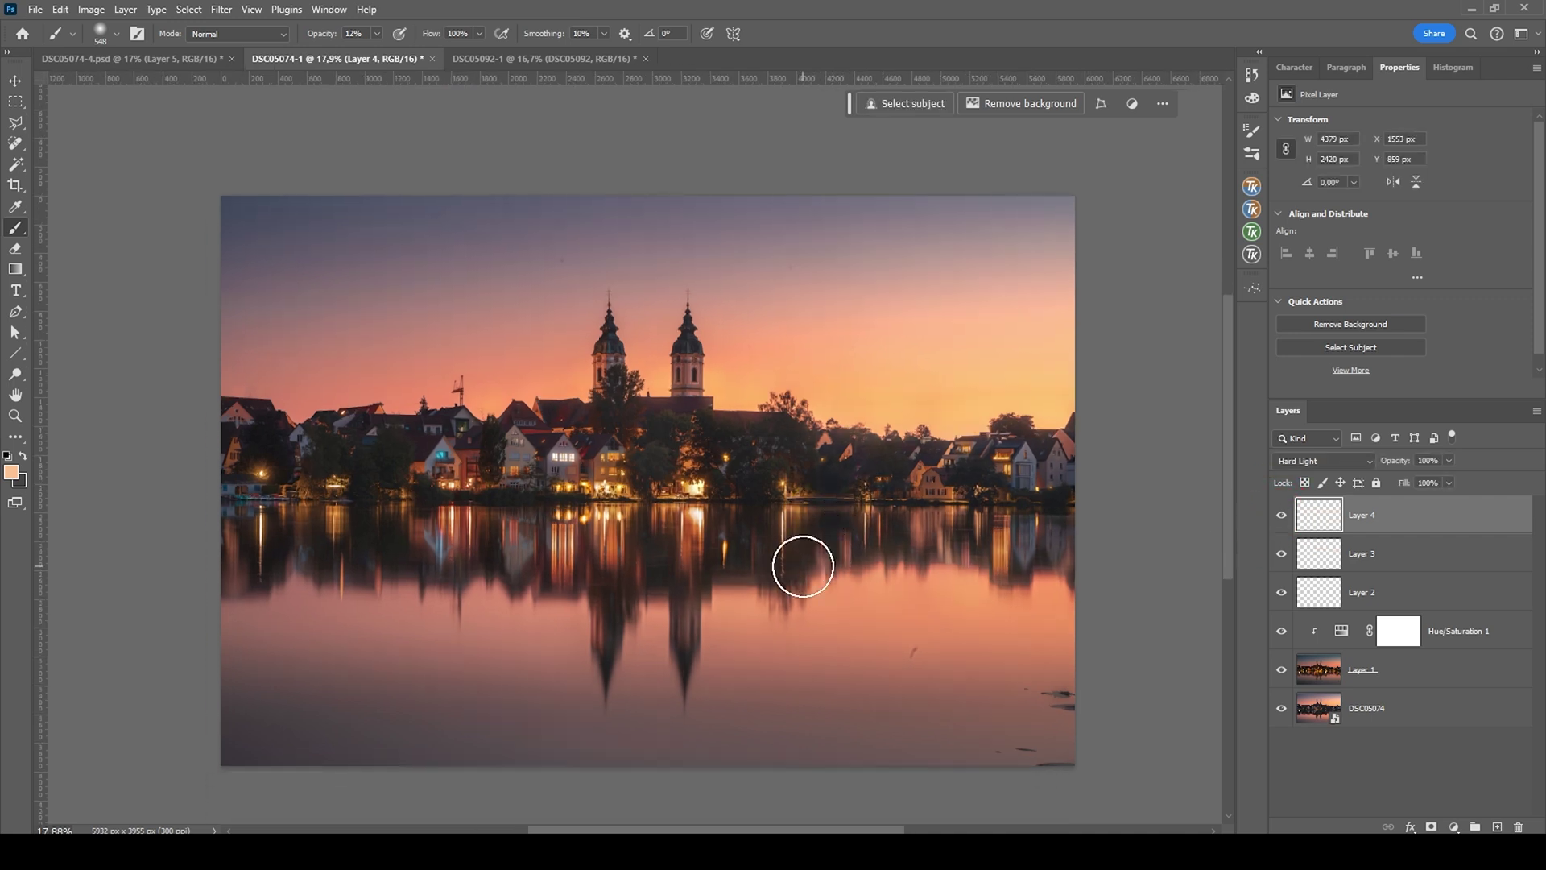
Step: Stamp all visible layers into a new layer at the top of the stack and add a Warming Filter (85) Photo Filter adjustment above it
scroll(717, 372, down, 1)
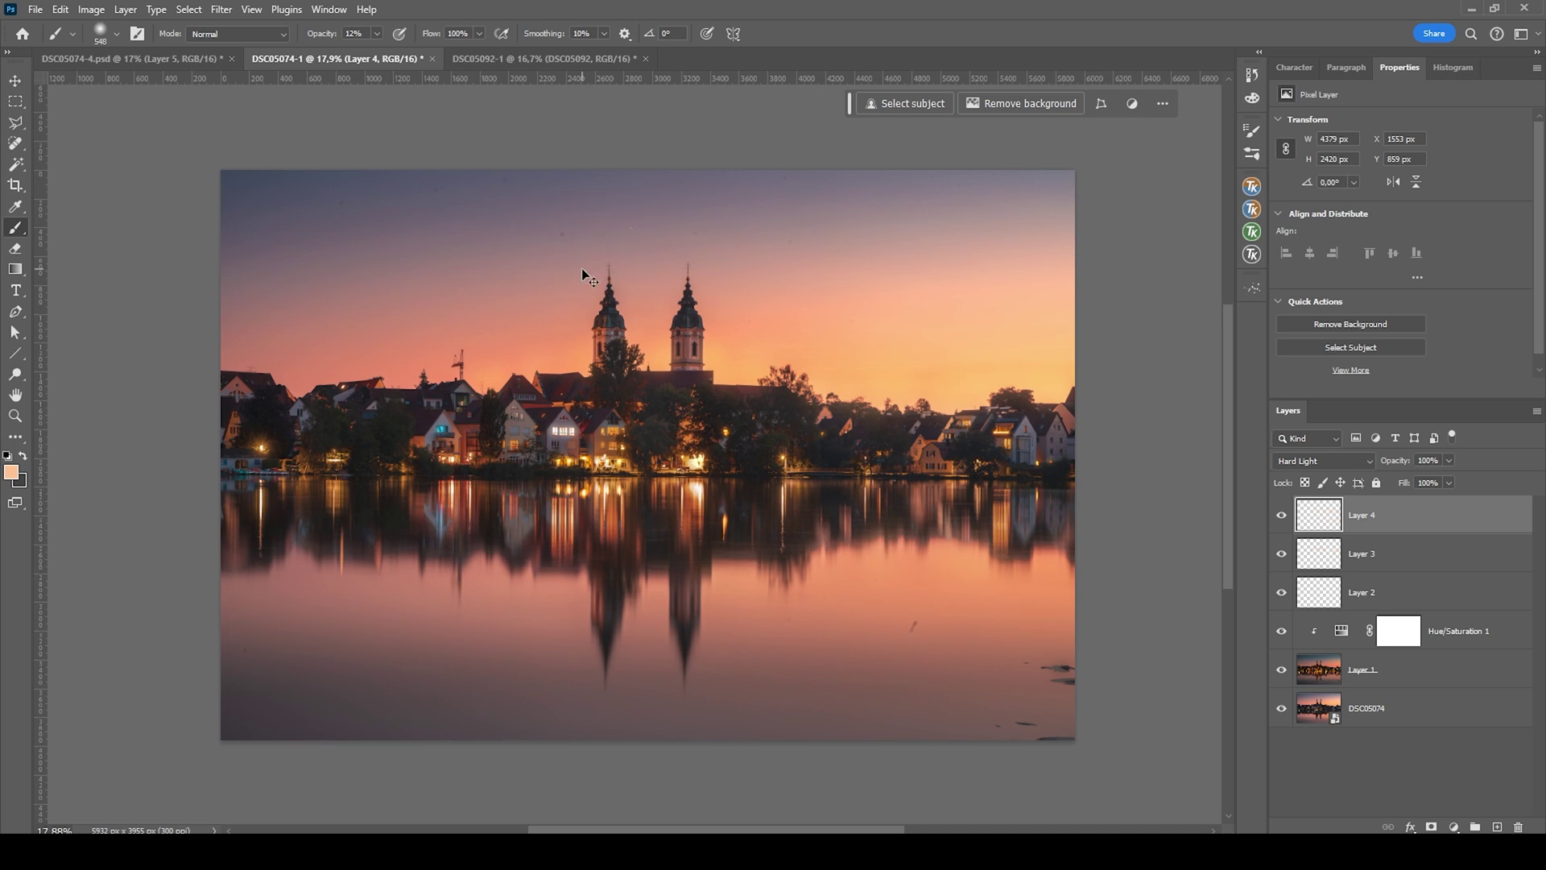
key(ctrl+shift+alt+e)
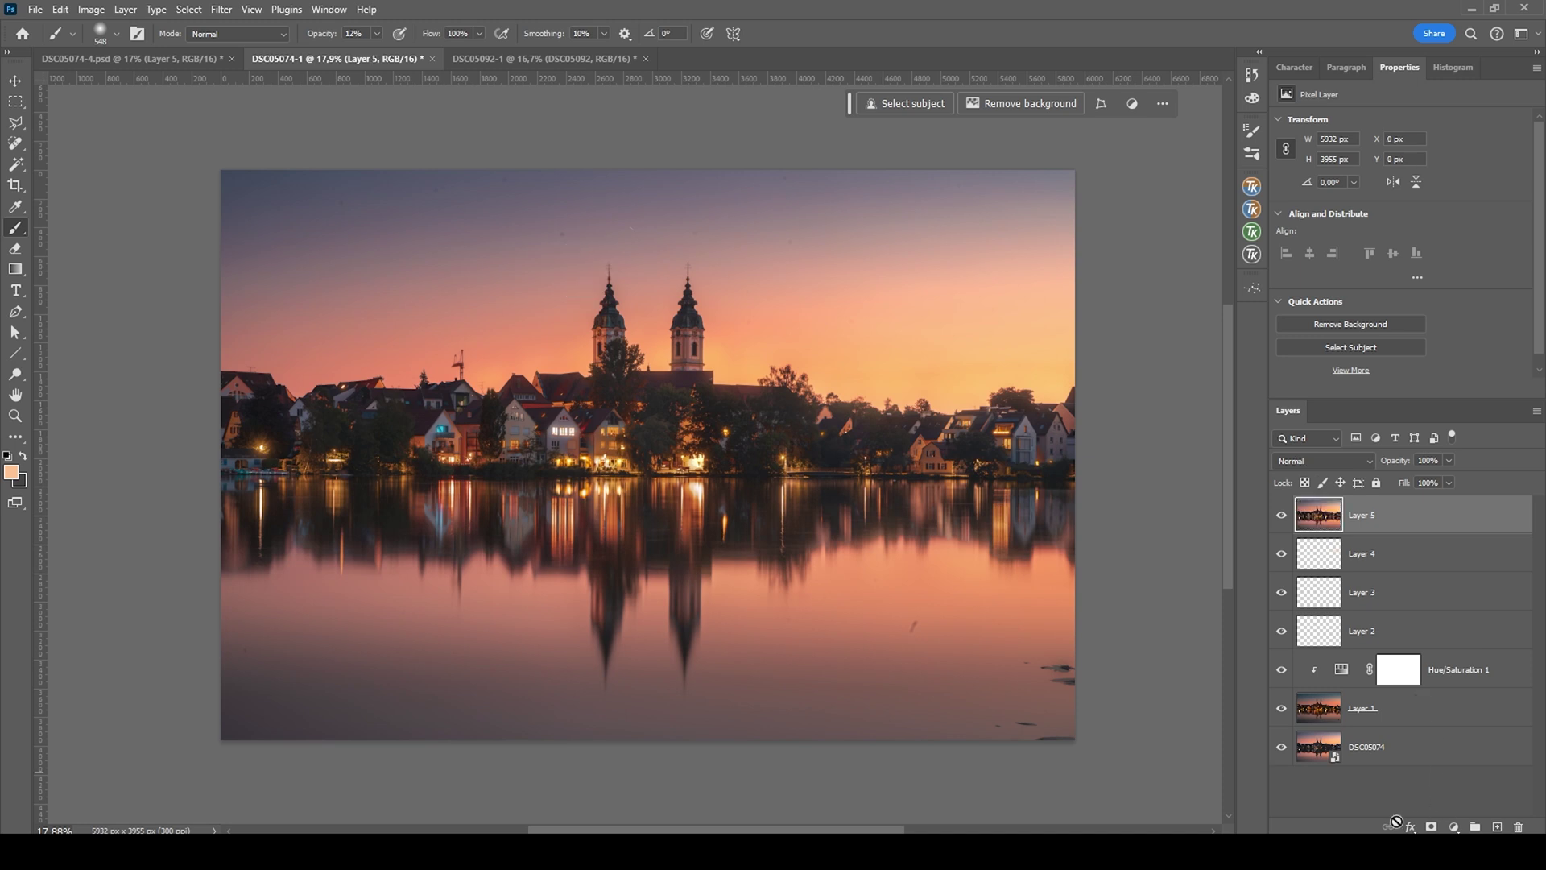
click(1454, 827)
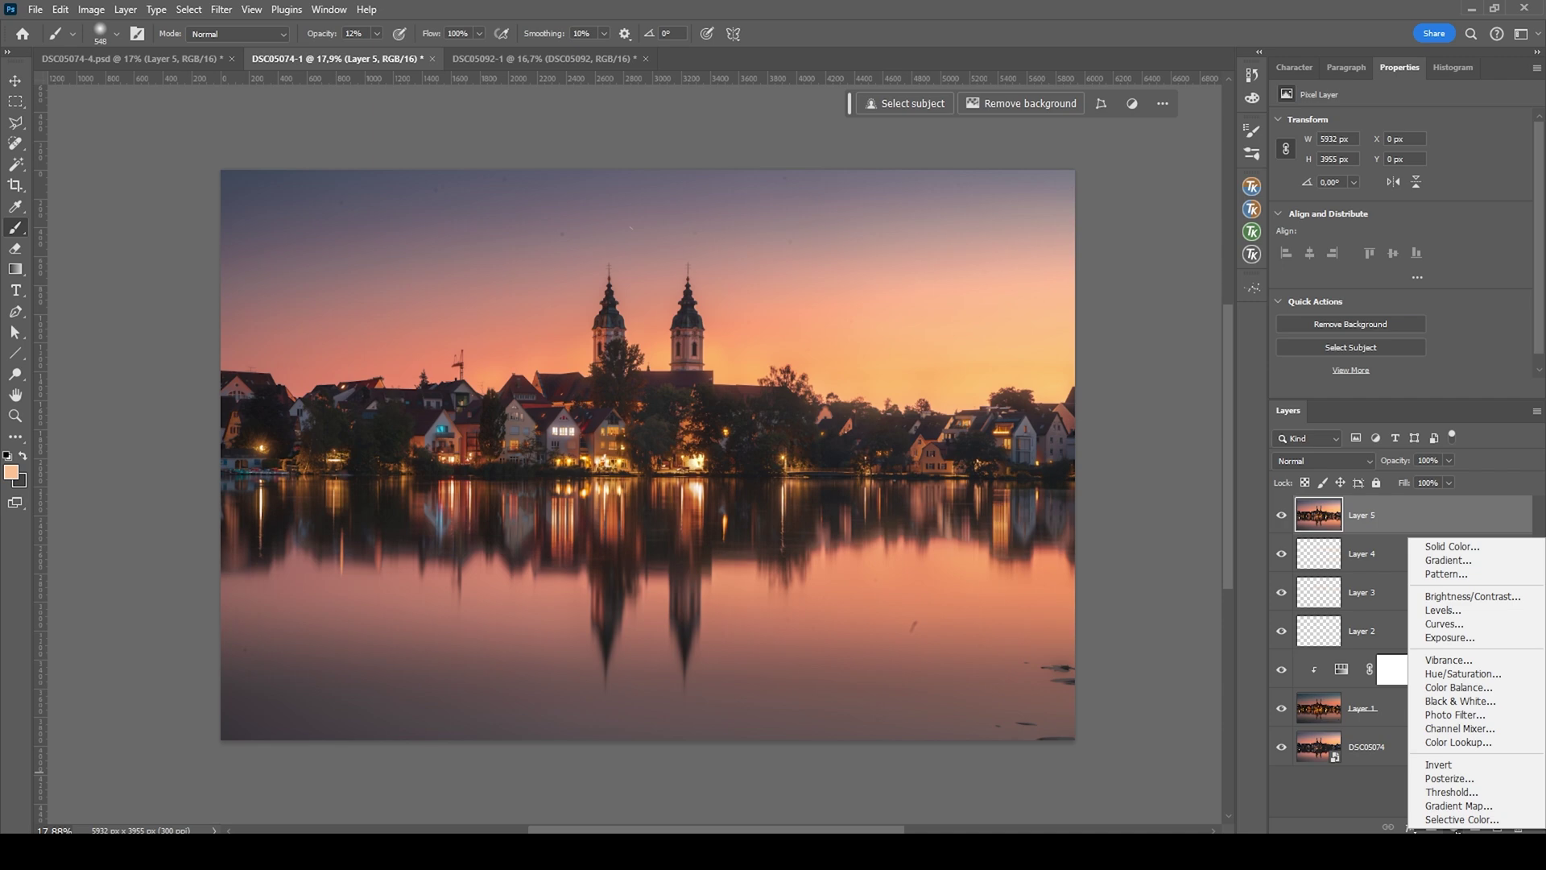
click(1490, 720)
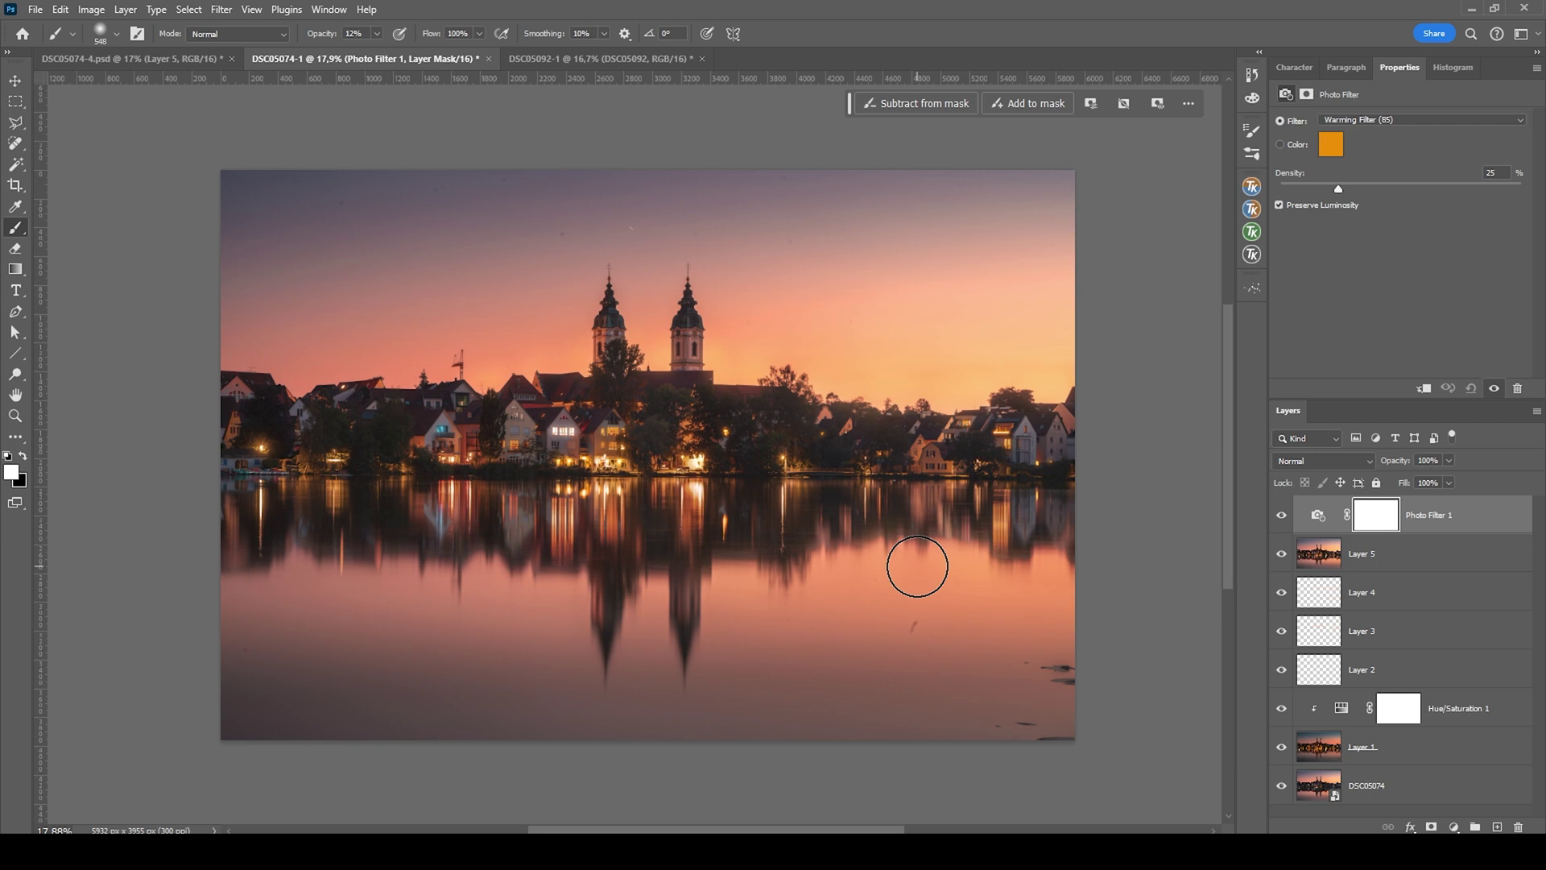
Step: Remove the dark streak and the small spot from the orange water on Layer 5 with the Spot Healing Brush
scroll(1034, 465, up, 1)
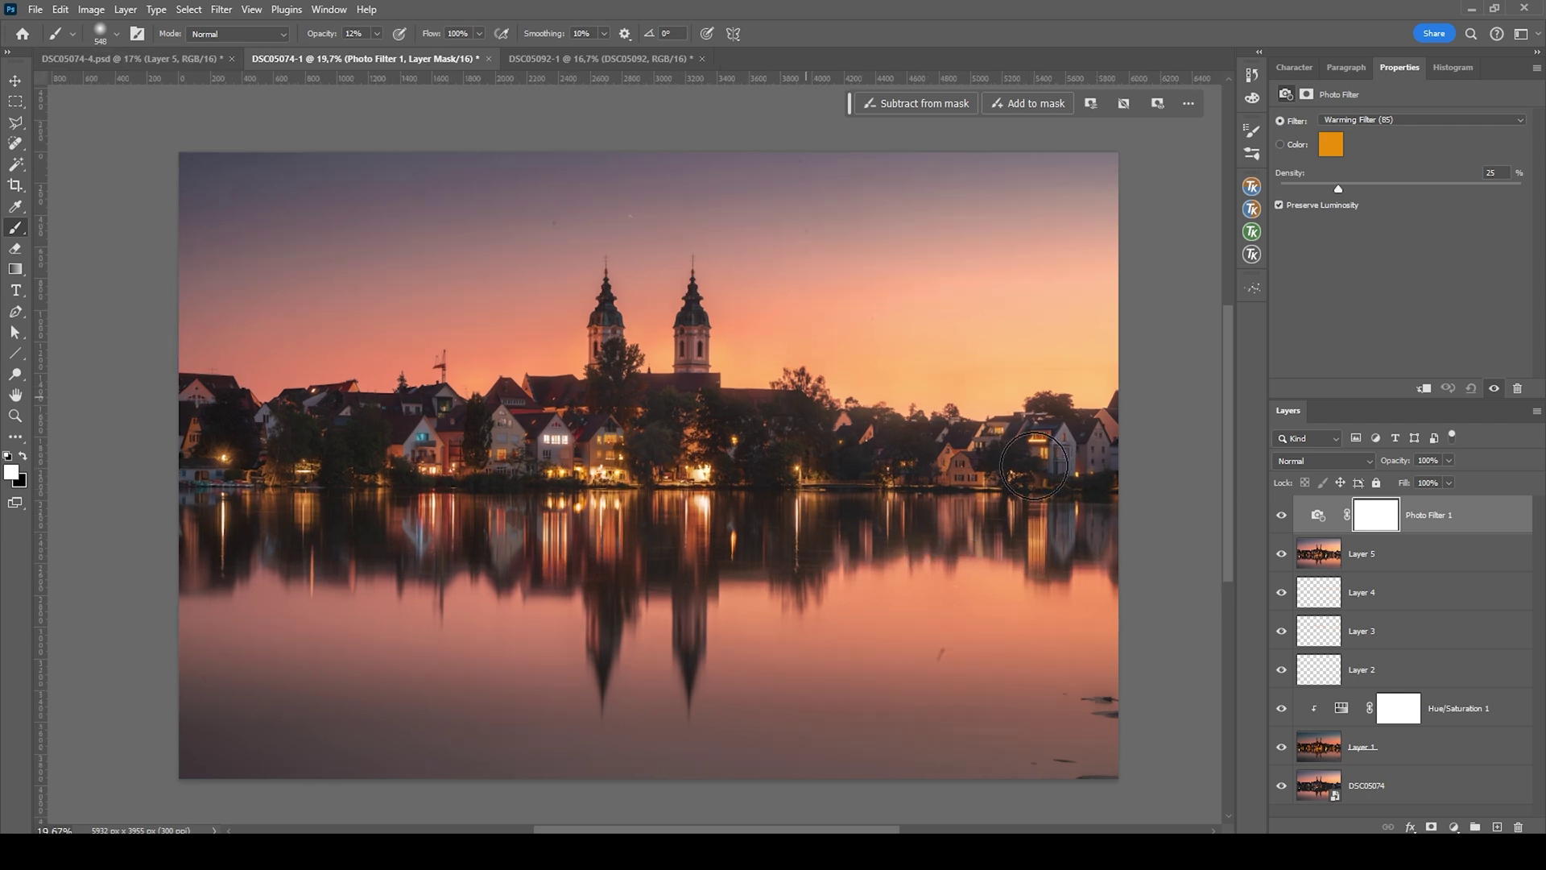
click(1384, 566)
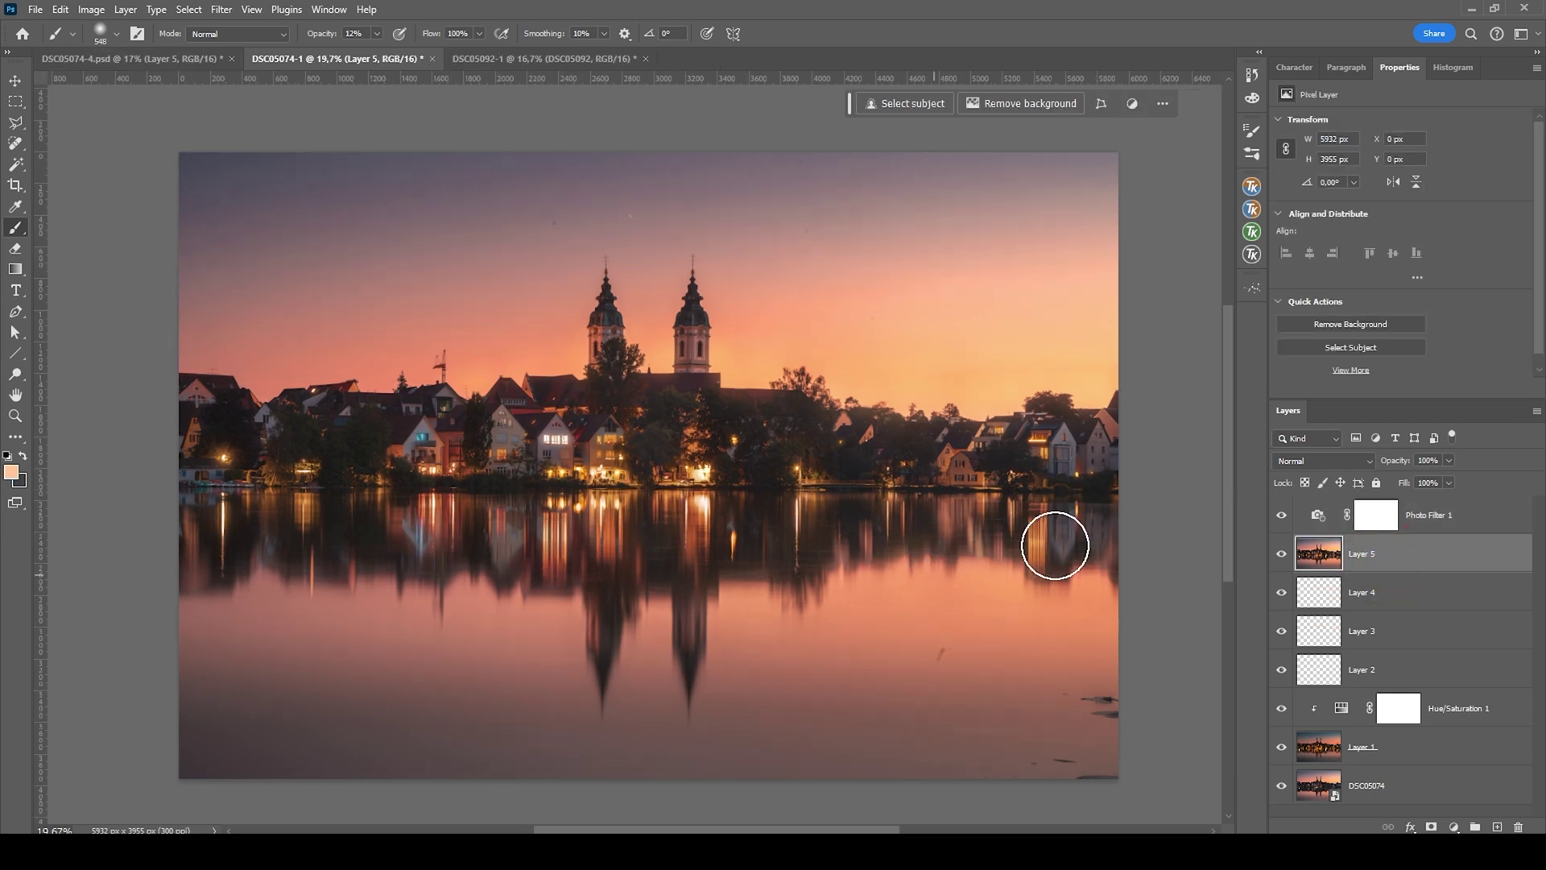
click(25, 145)
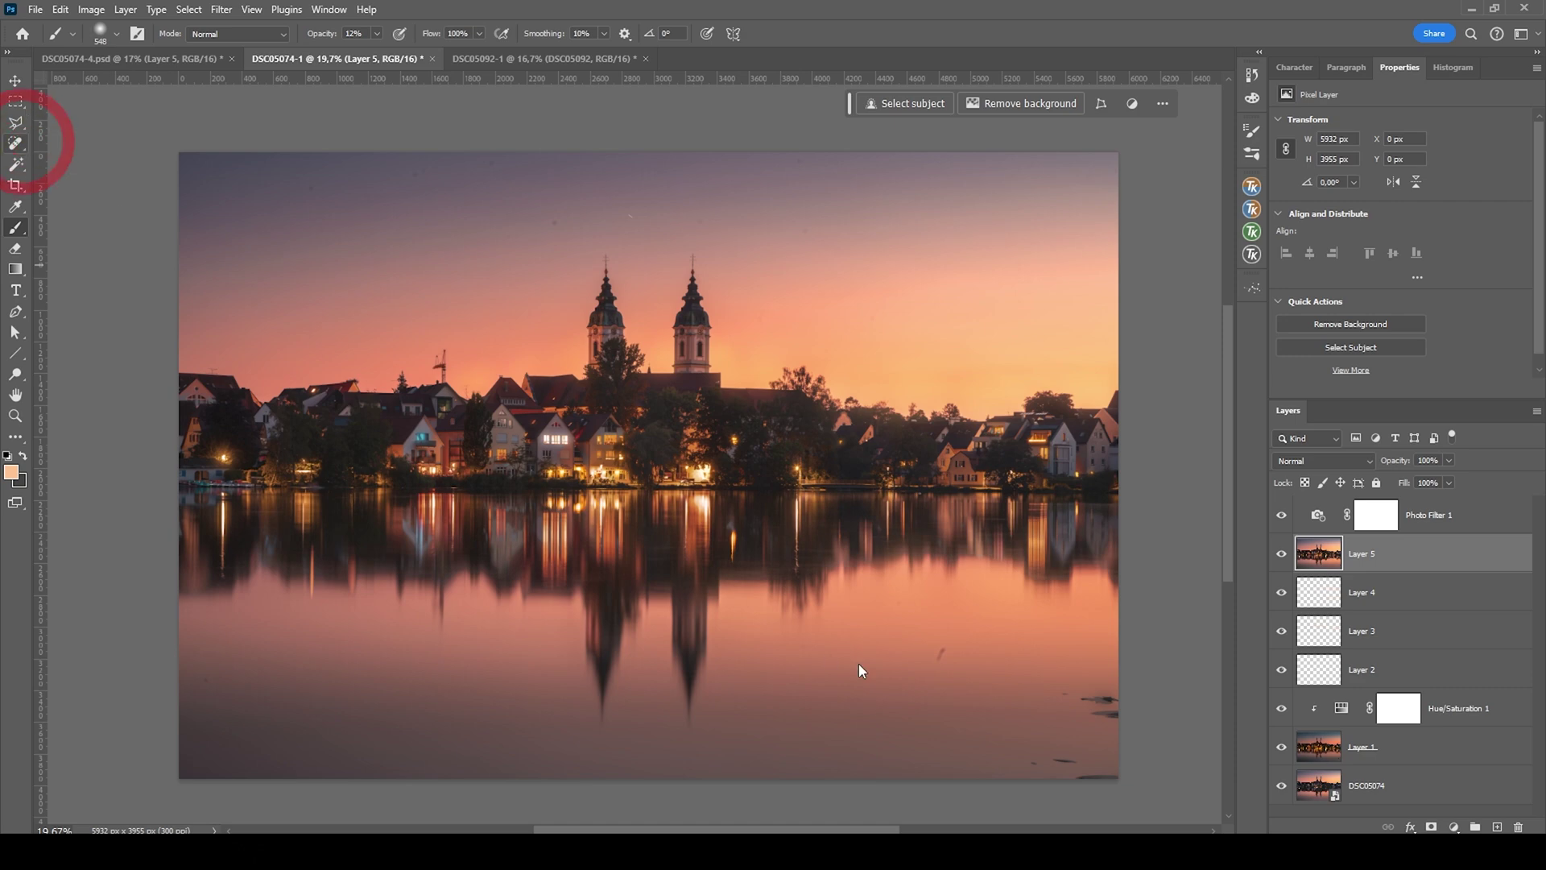
scroll(958, 677, up, 5)
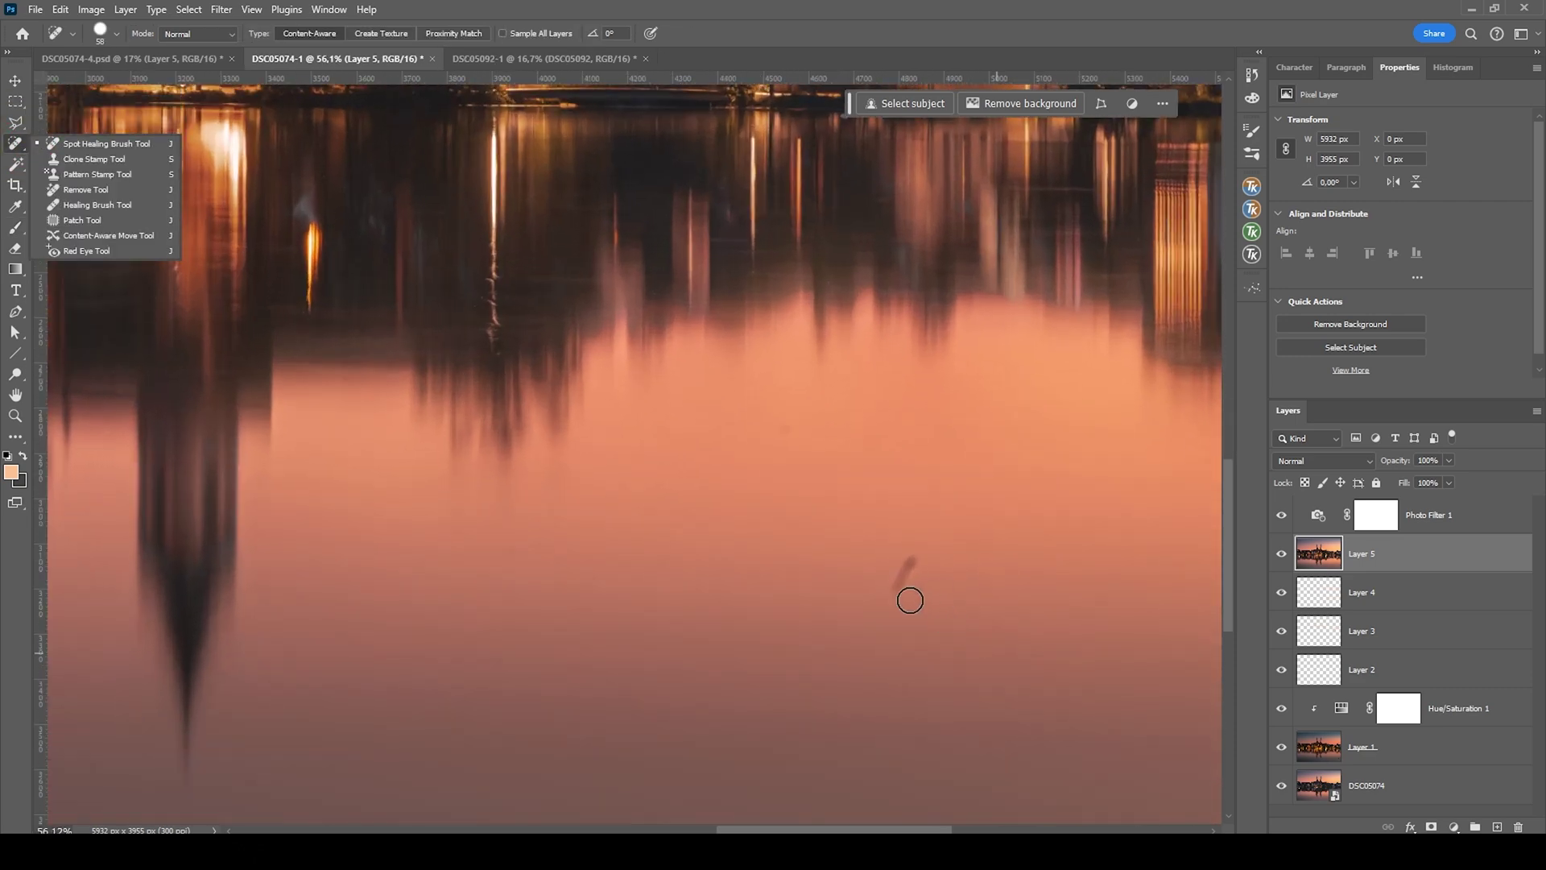
drag(910, 600, 922, 536)
click(785, 431)
scroll(454, 525, down, 1)
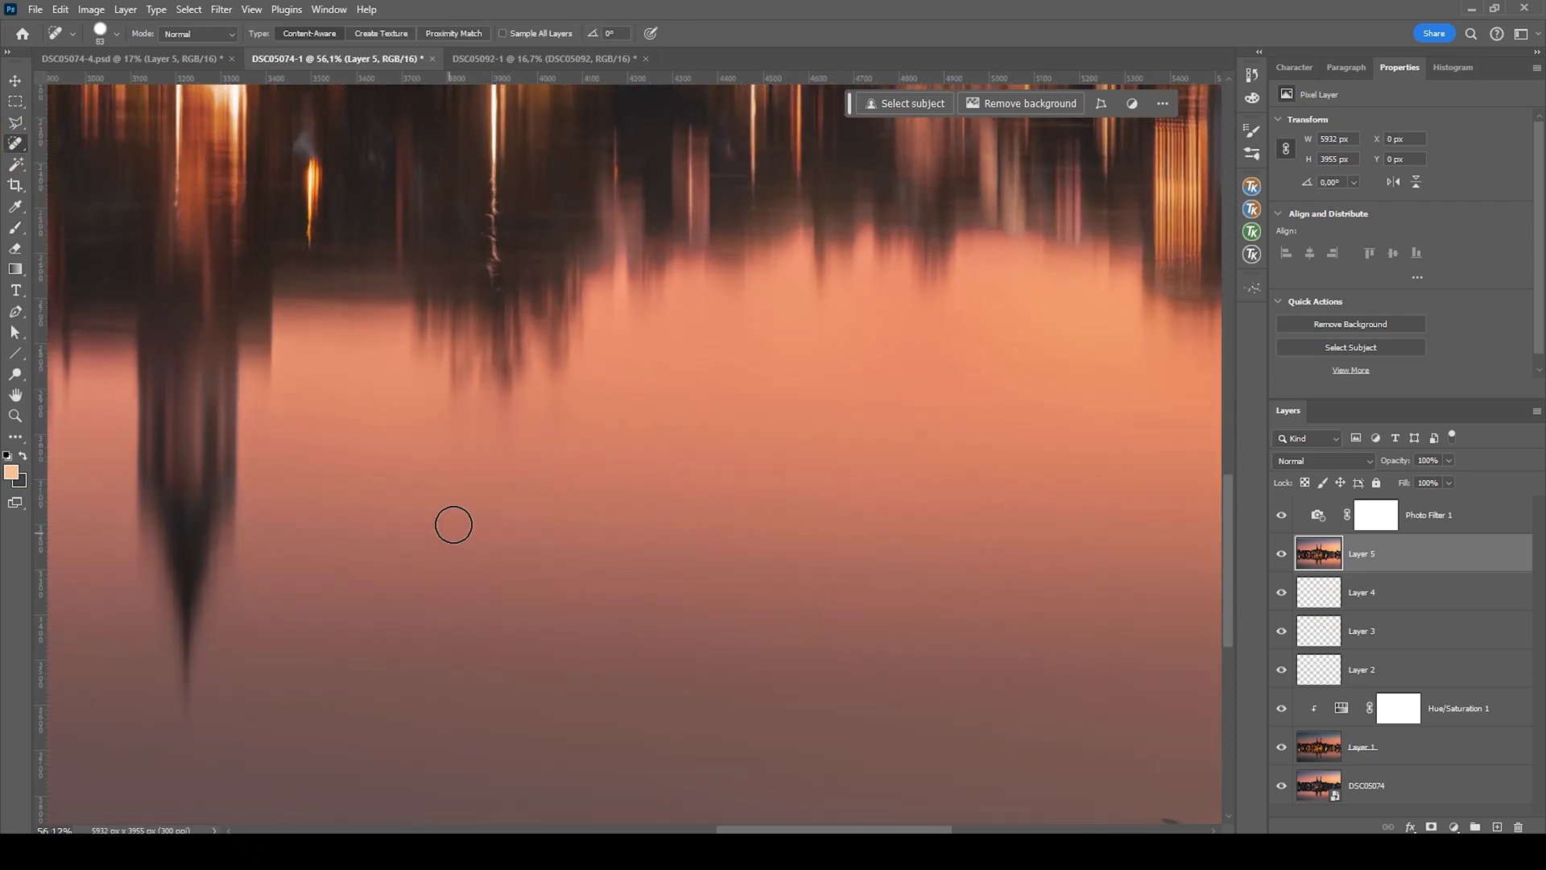
Step: Retouch away the dark floating debris in the lower-right corner of the water on Layer 5
scroll(516, 489, down, 2)
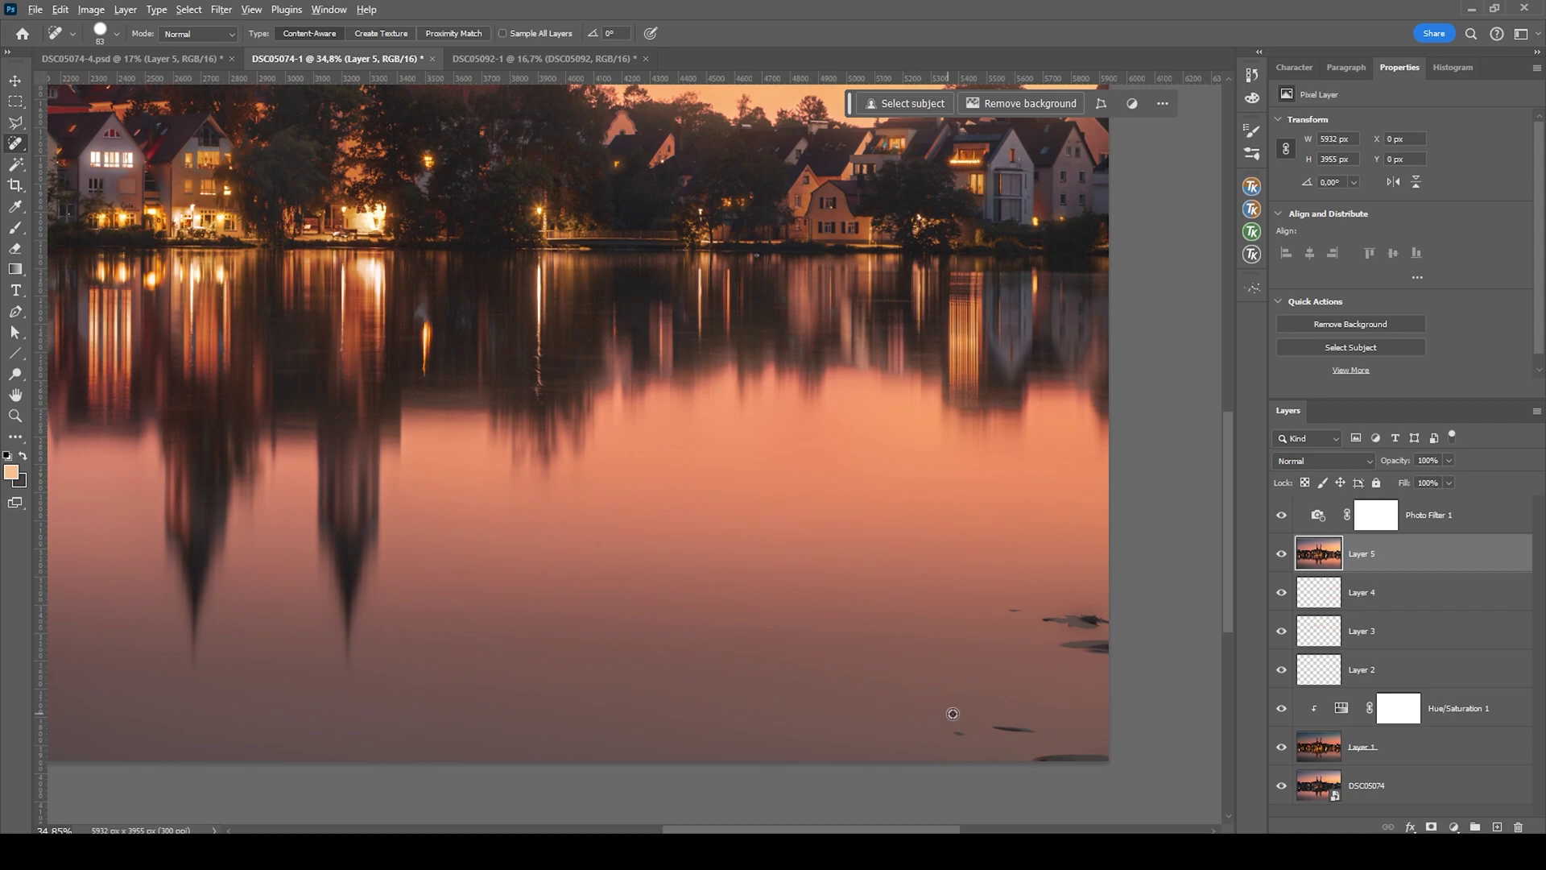
scroll(948, 715, up, 1)
drag(1033, 581, 1160, 594)
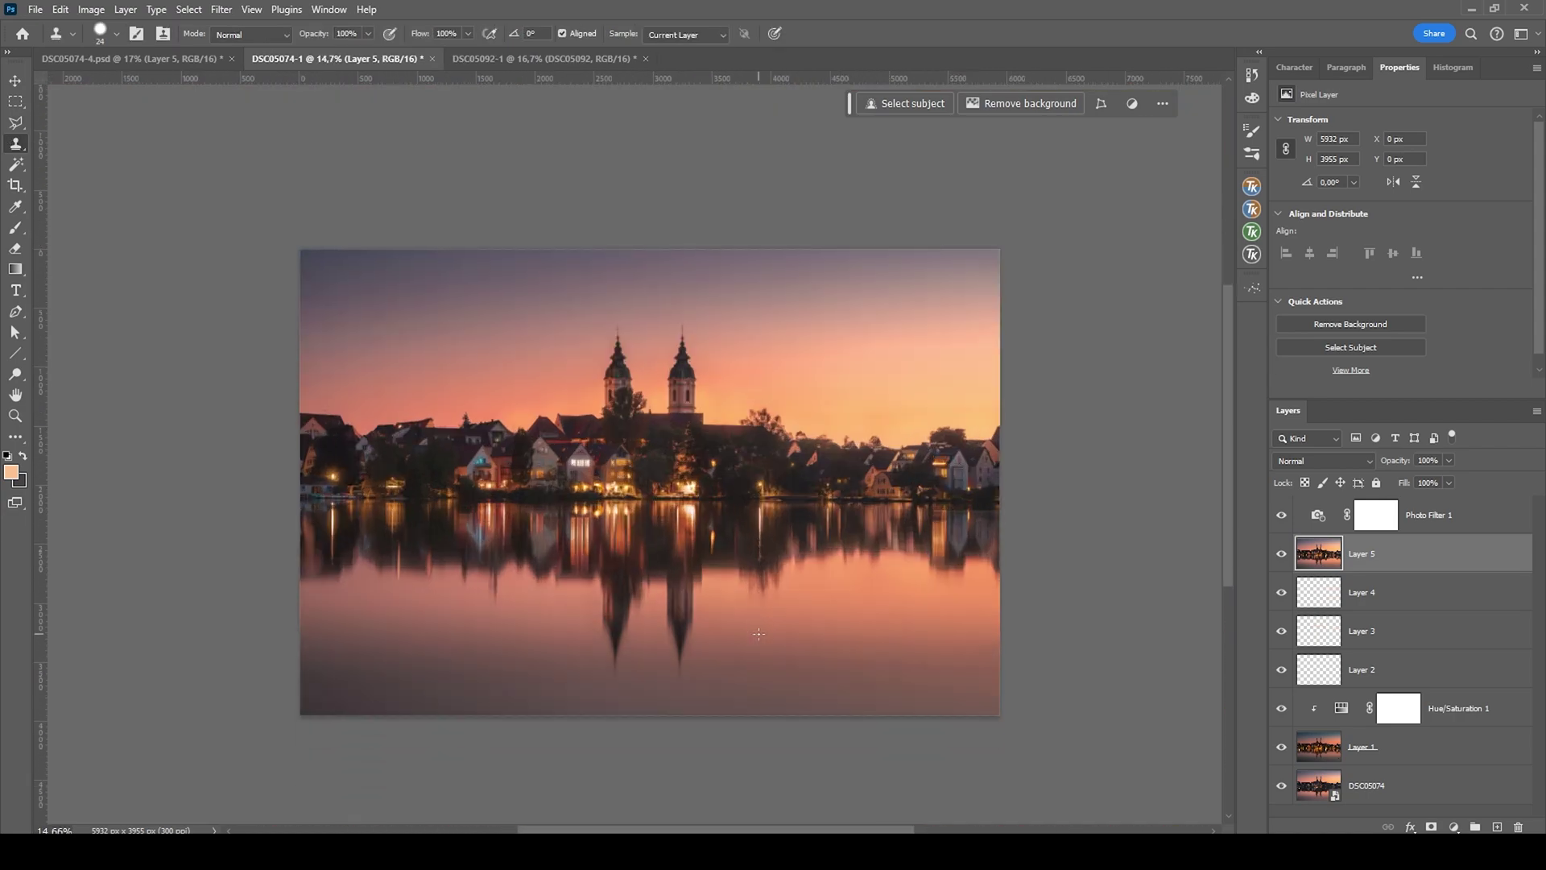
scroll(750, 604, up, 2)
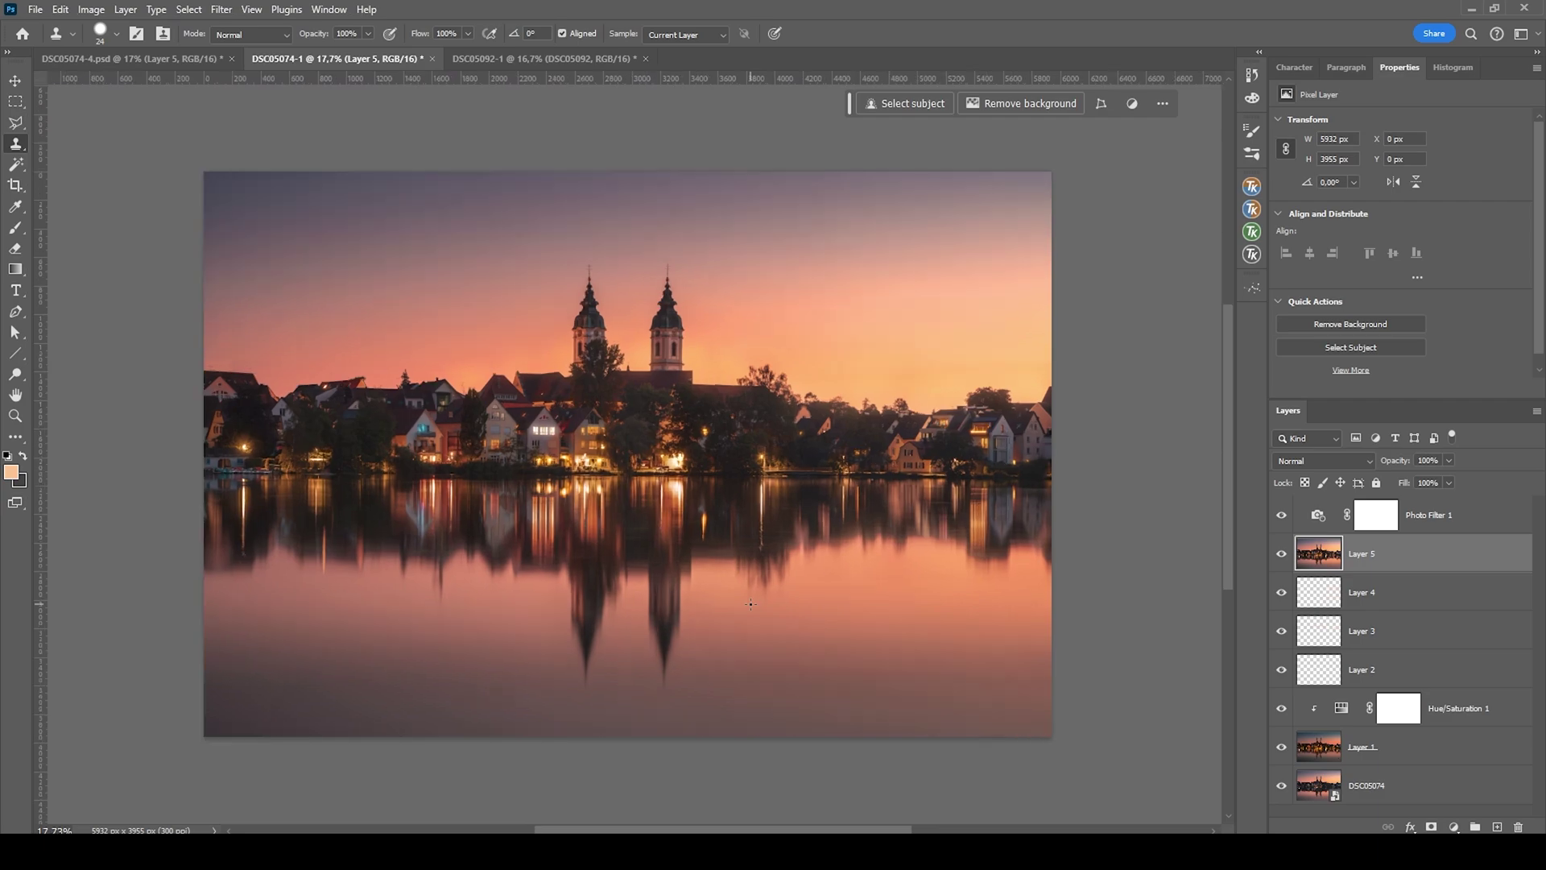